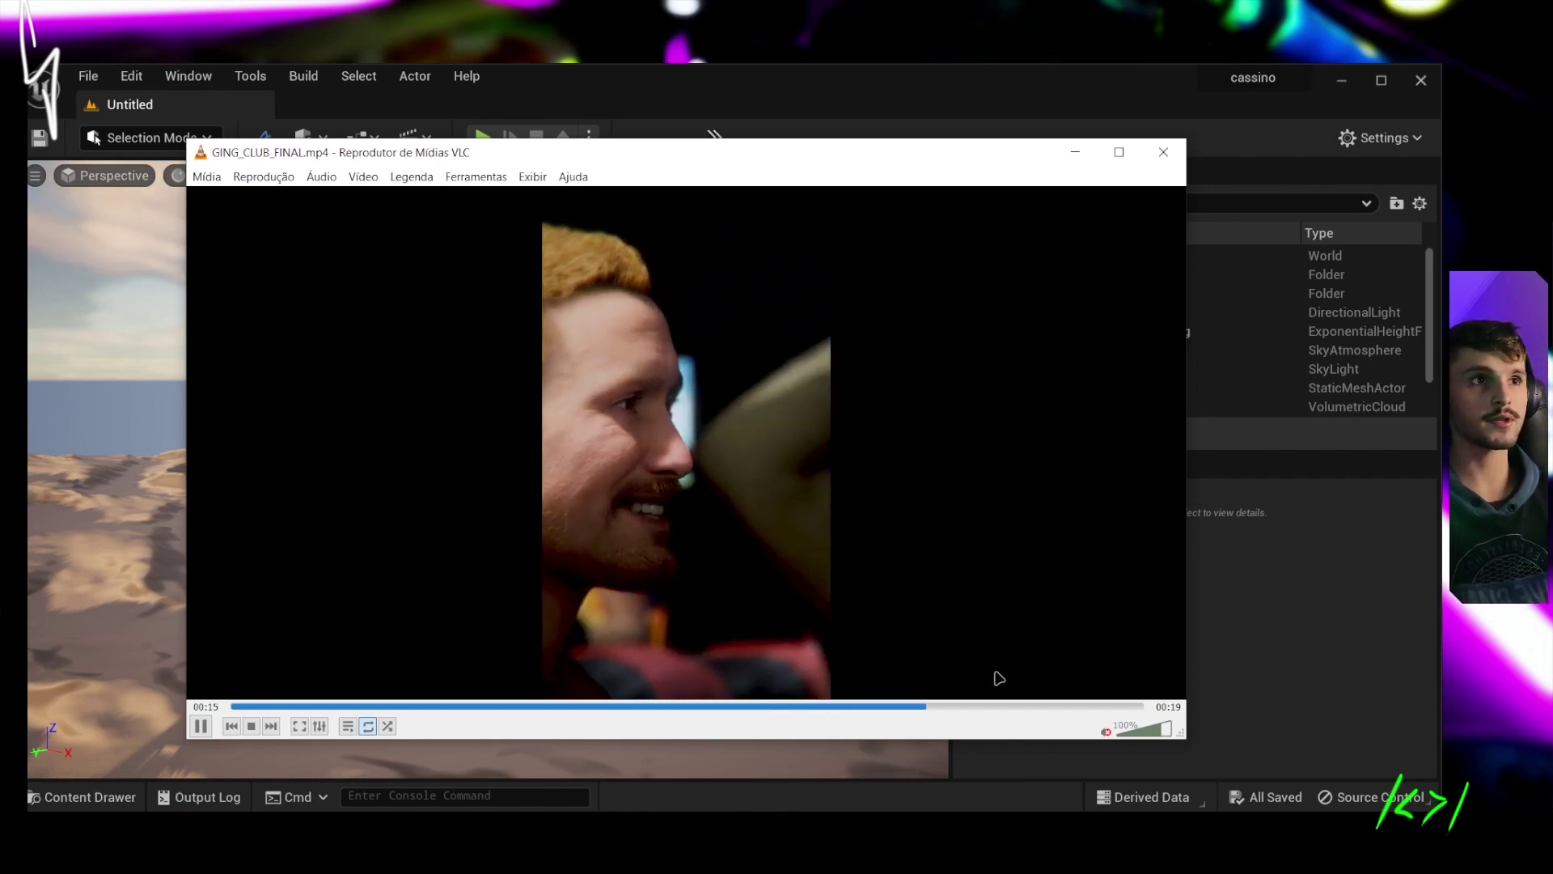
- Rewatch the GING_CLUB_FINAL.mp4 clip from the start several times, then close VLC
drag(996, 706, 218, 711)
click(200, 725)
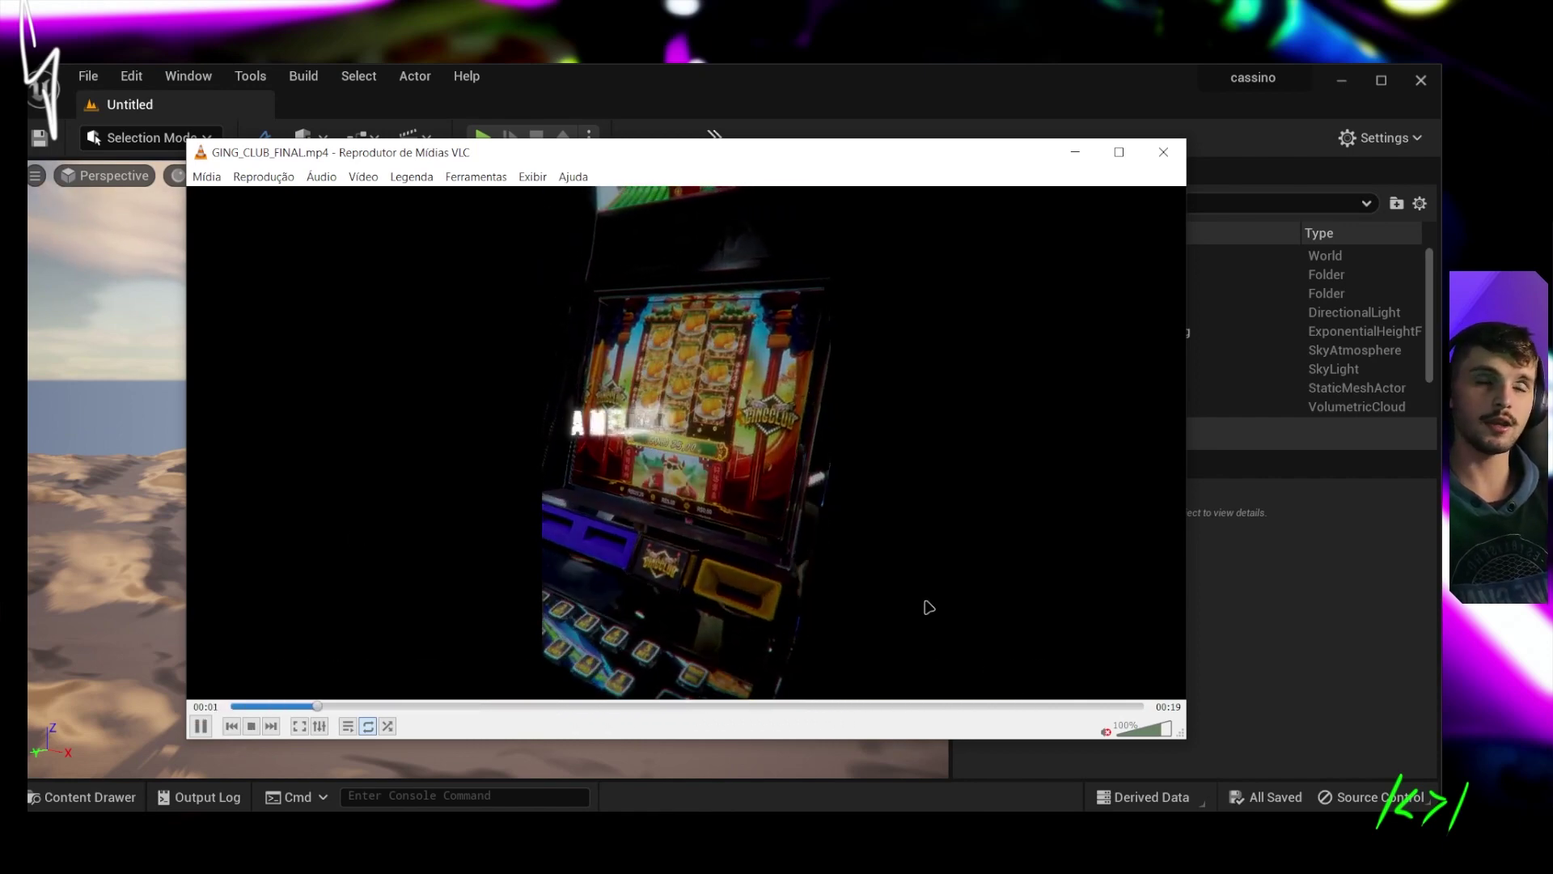
key(Left)
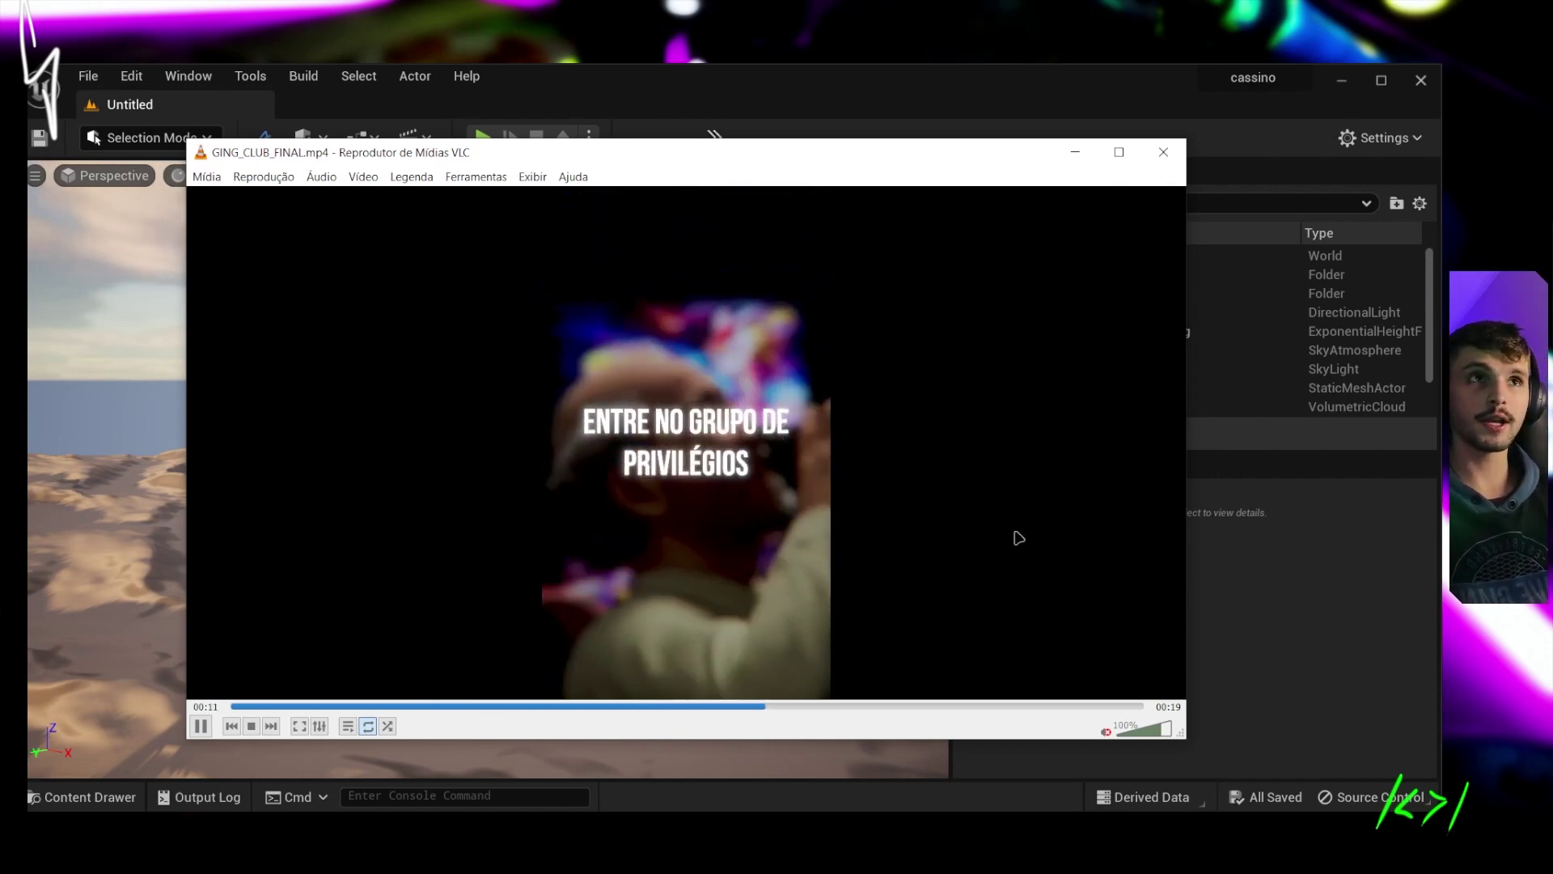
click(926, 706)
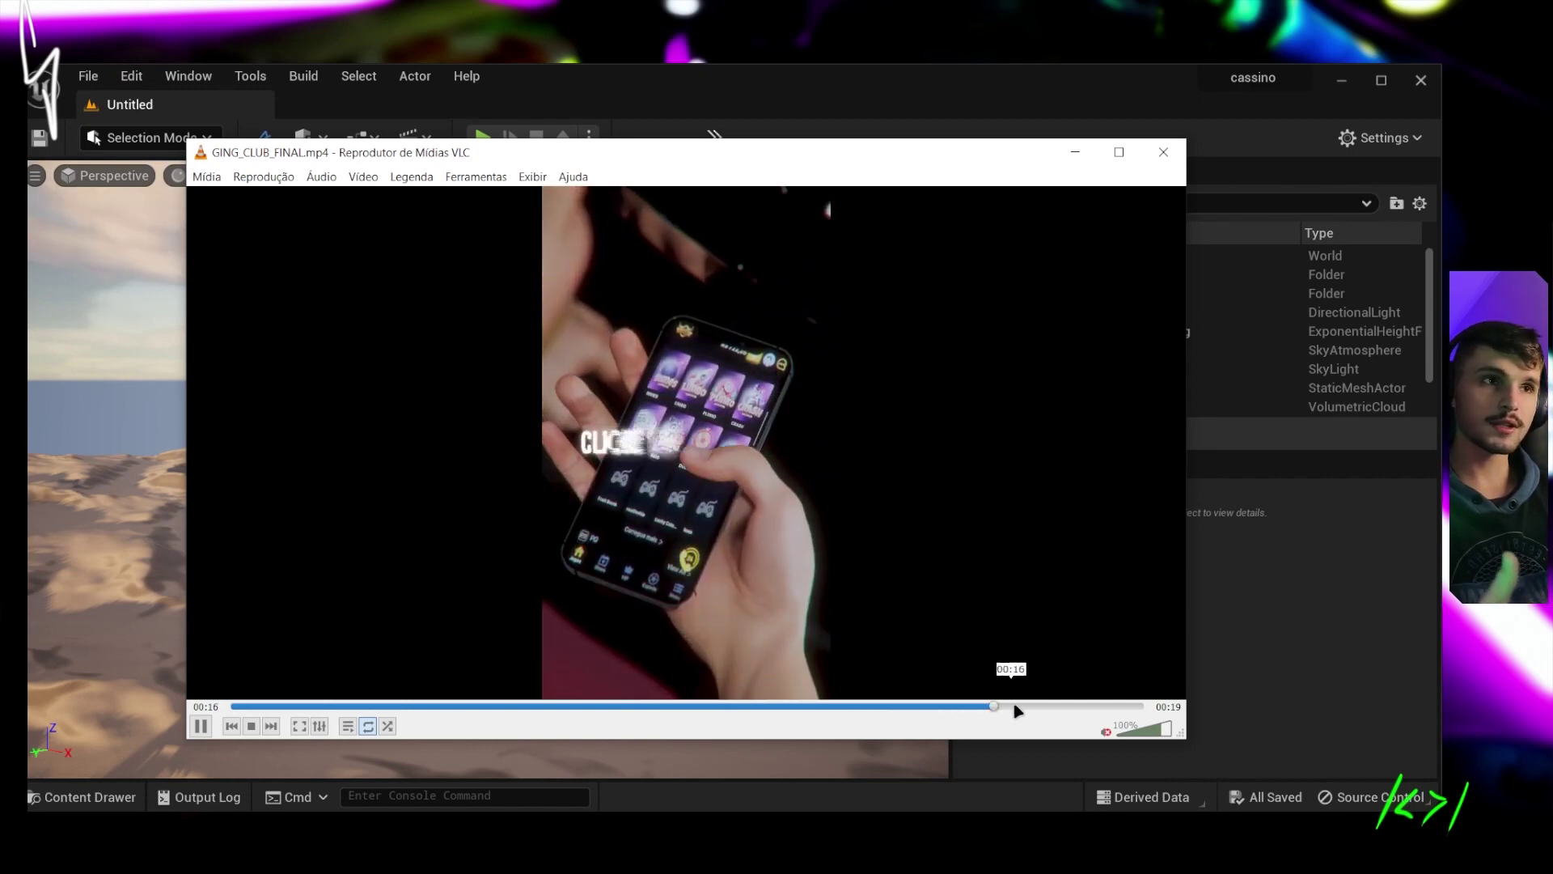
drag(1053, 710, 64, 694)
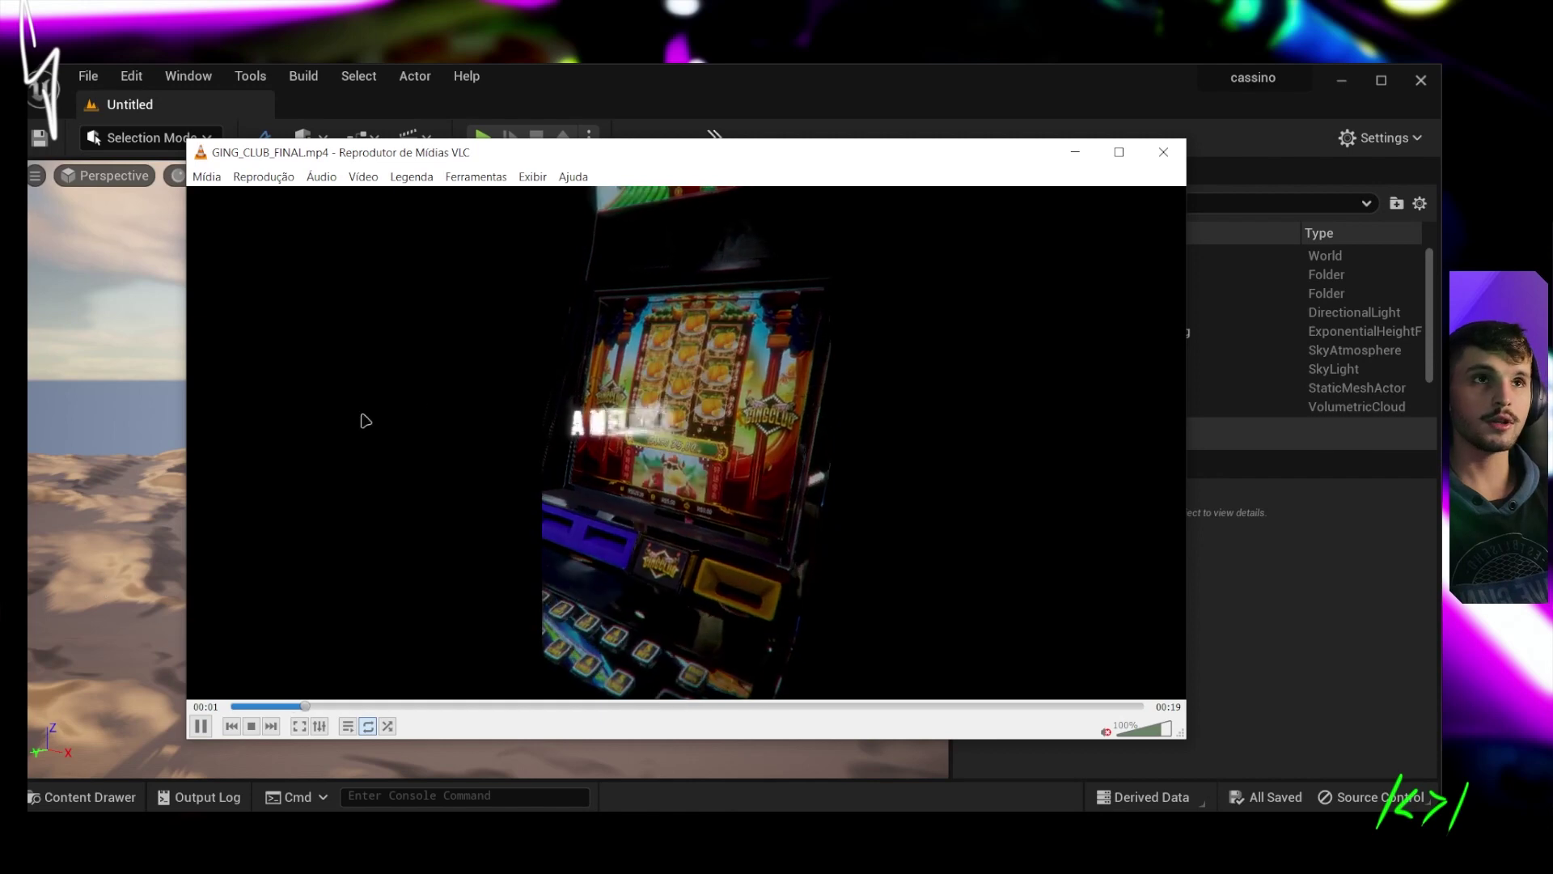
drag(732, 145, 731, 81)
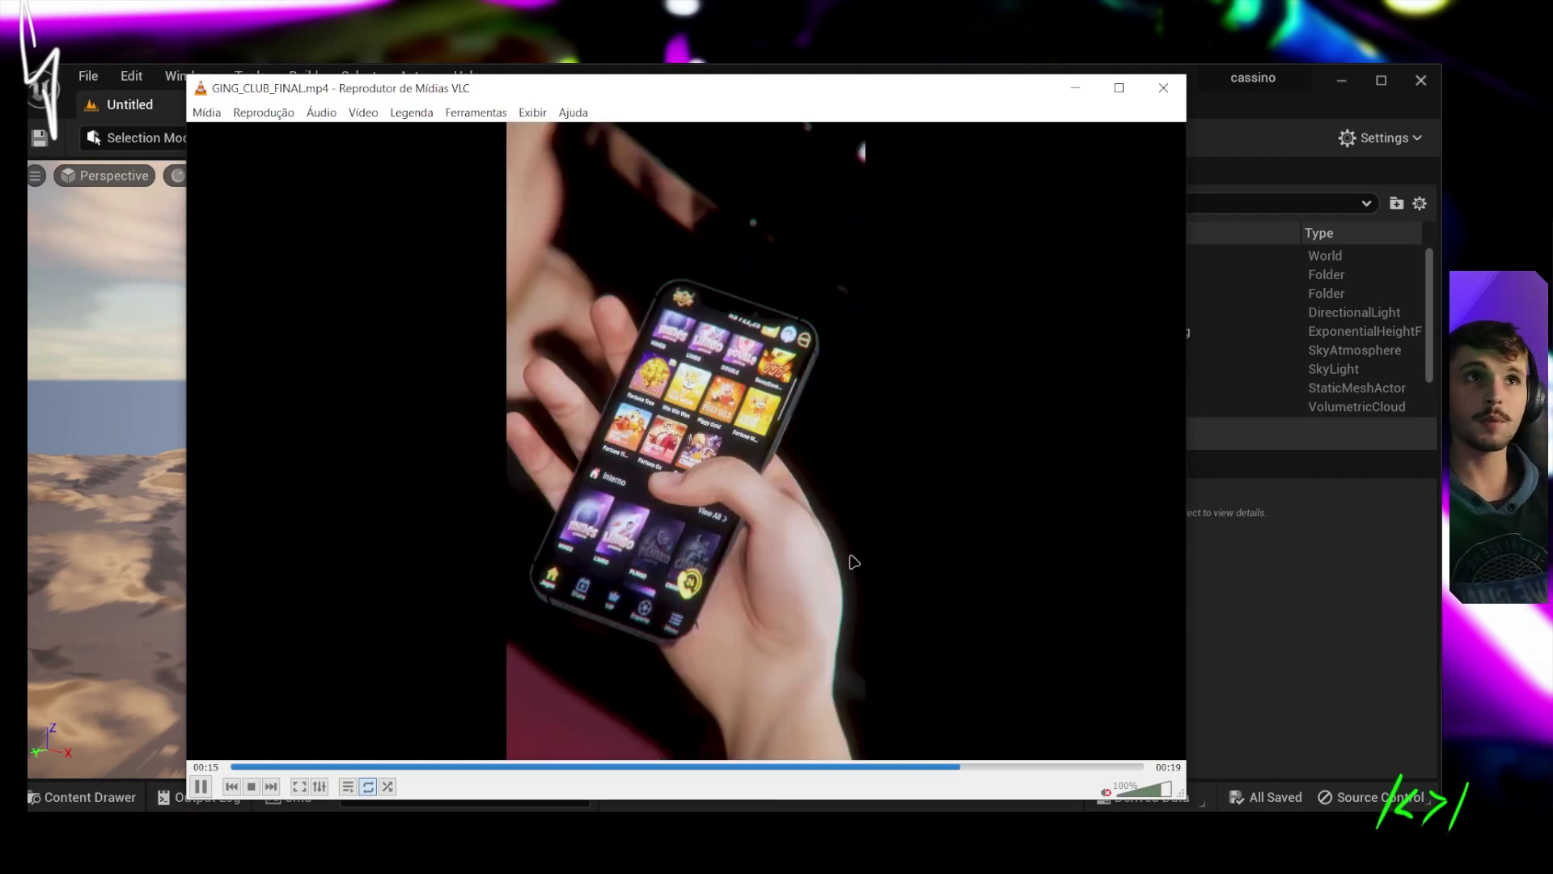
click(232, 767)
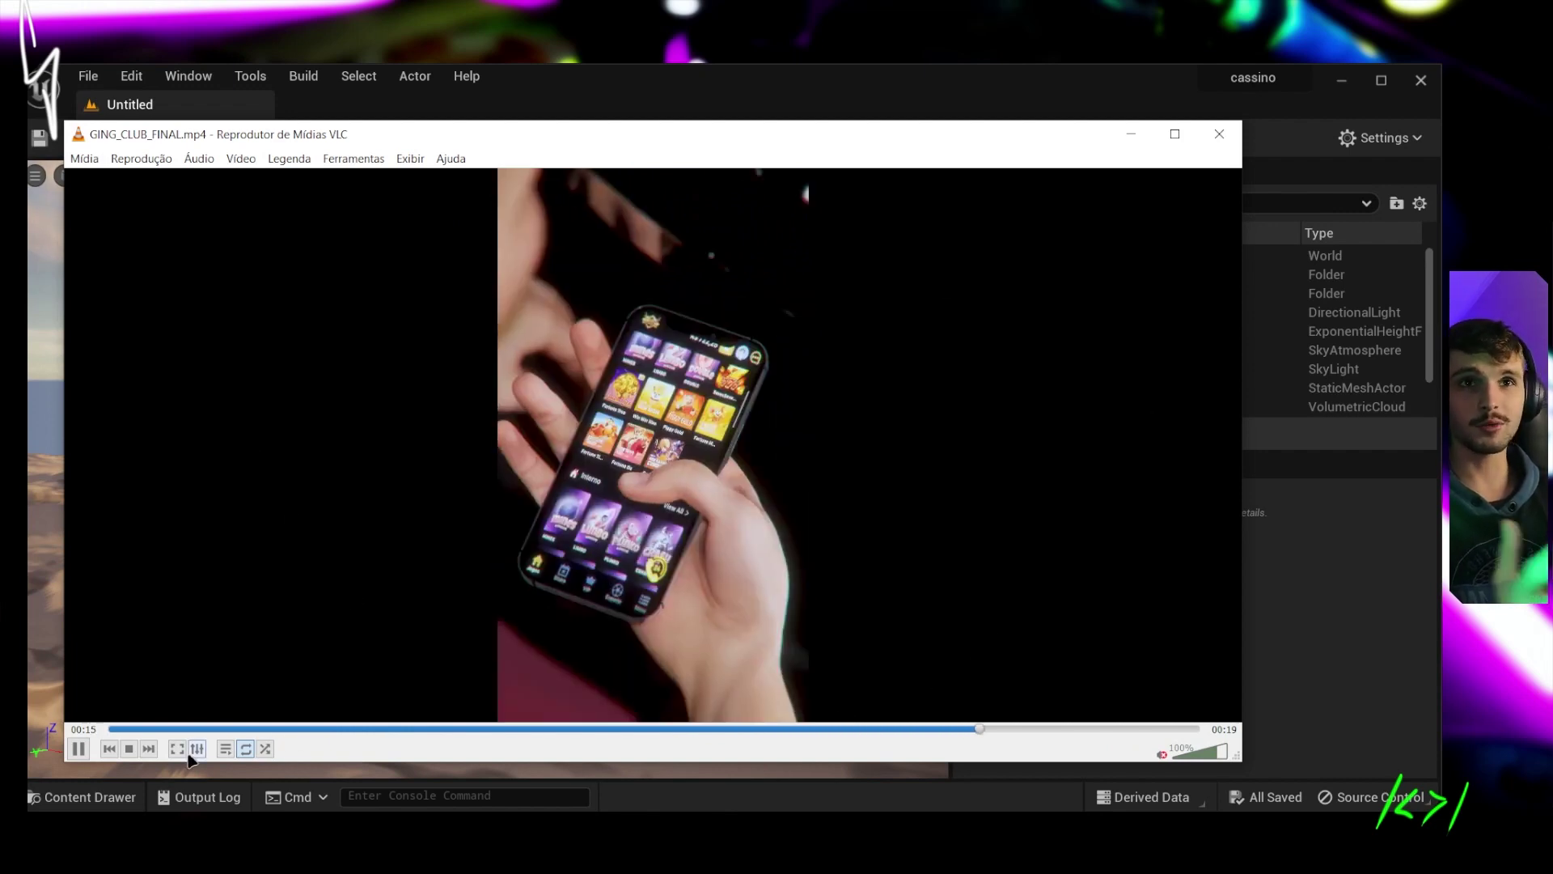
click(157, 731)
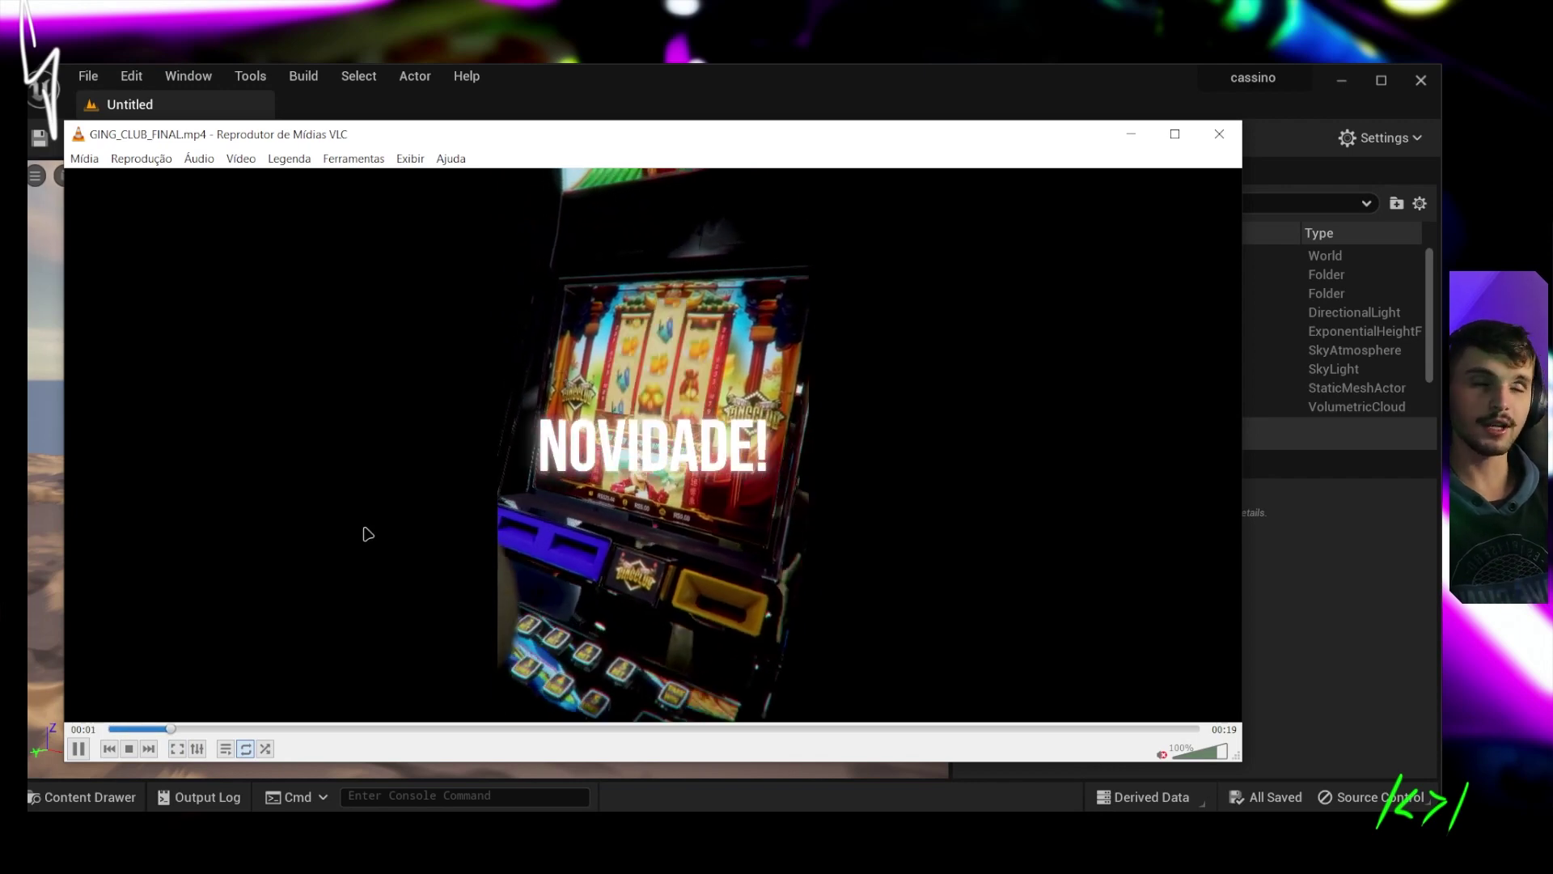
click(1219, 133)
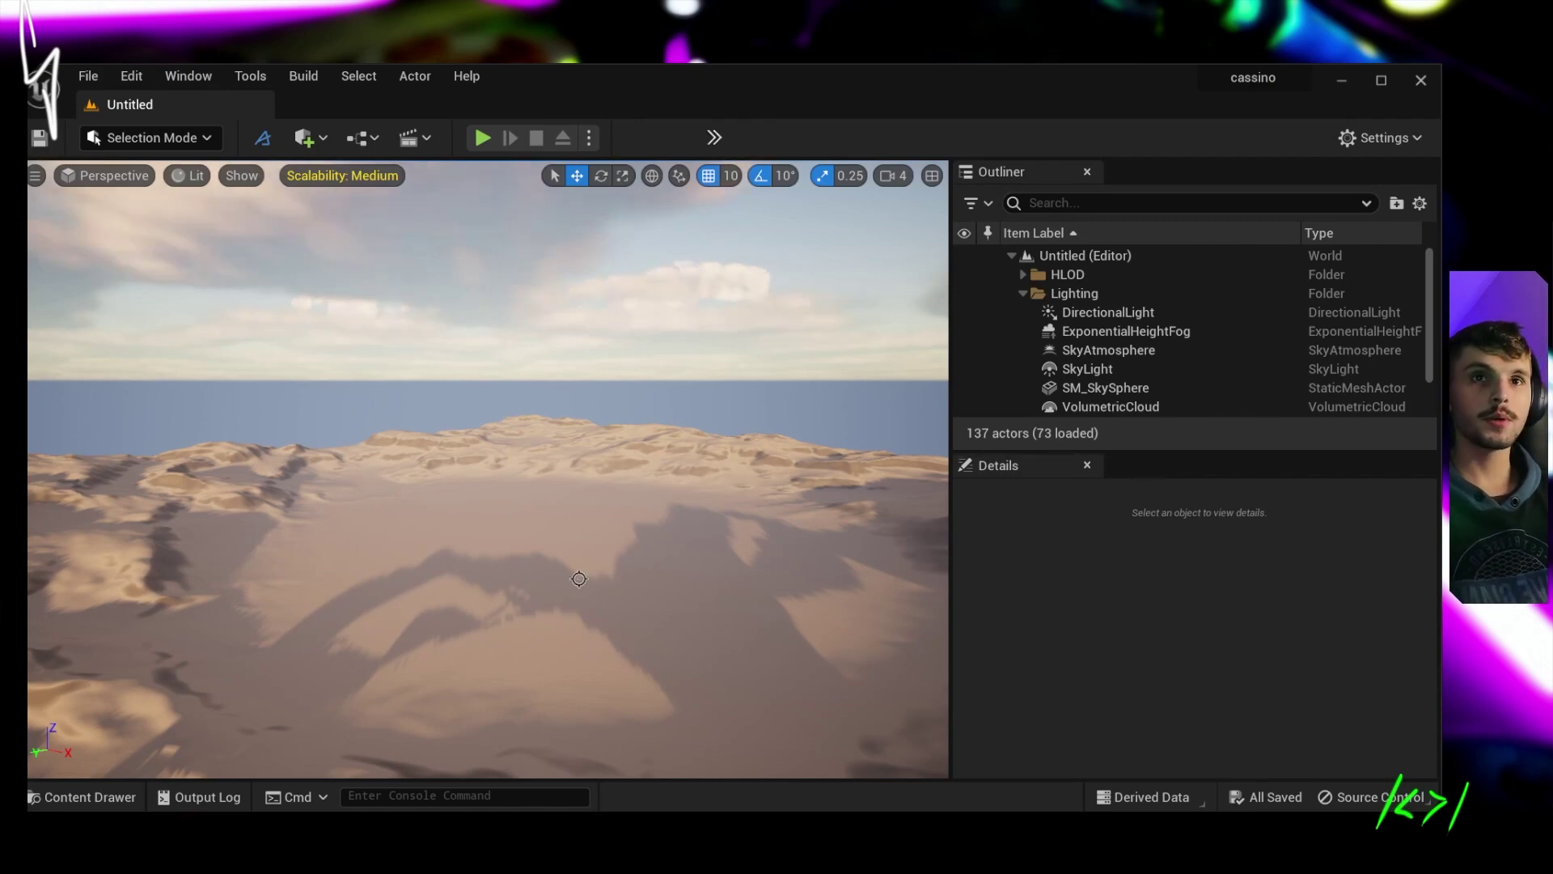
- Show the Nimikko_Casino_European content folders and shrink the content panel to enlarge the viewport
click(85, 797)
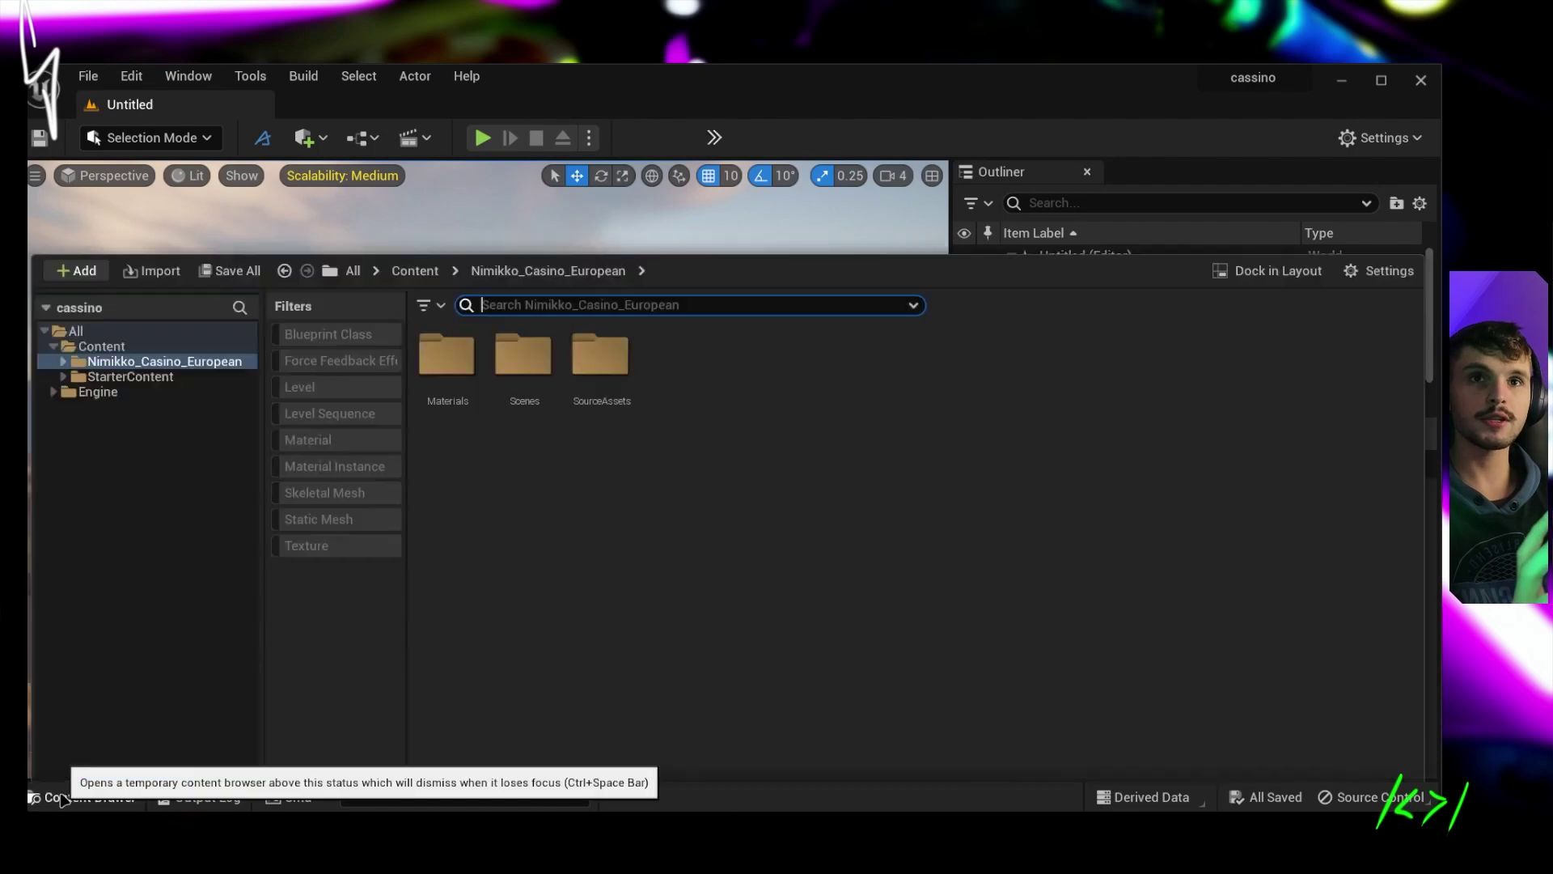
click(669, 107)
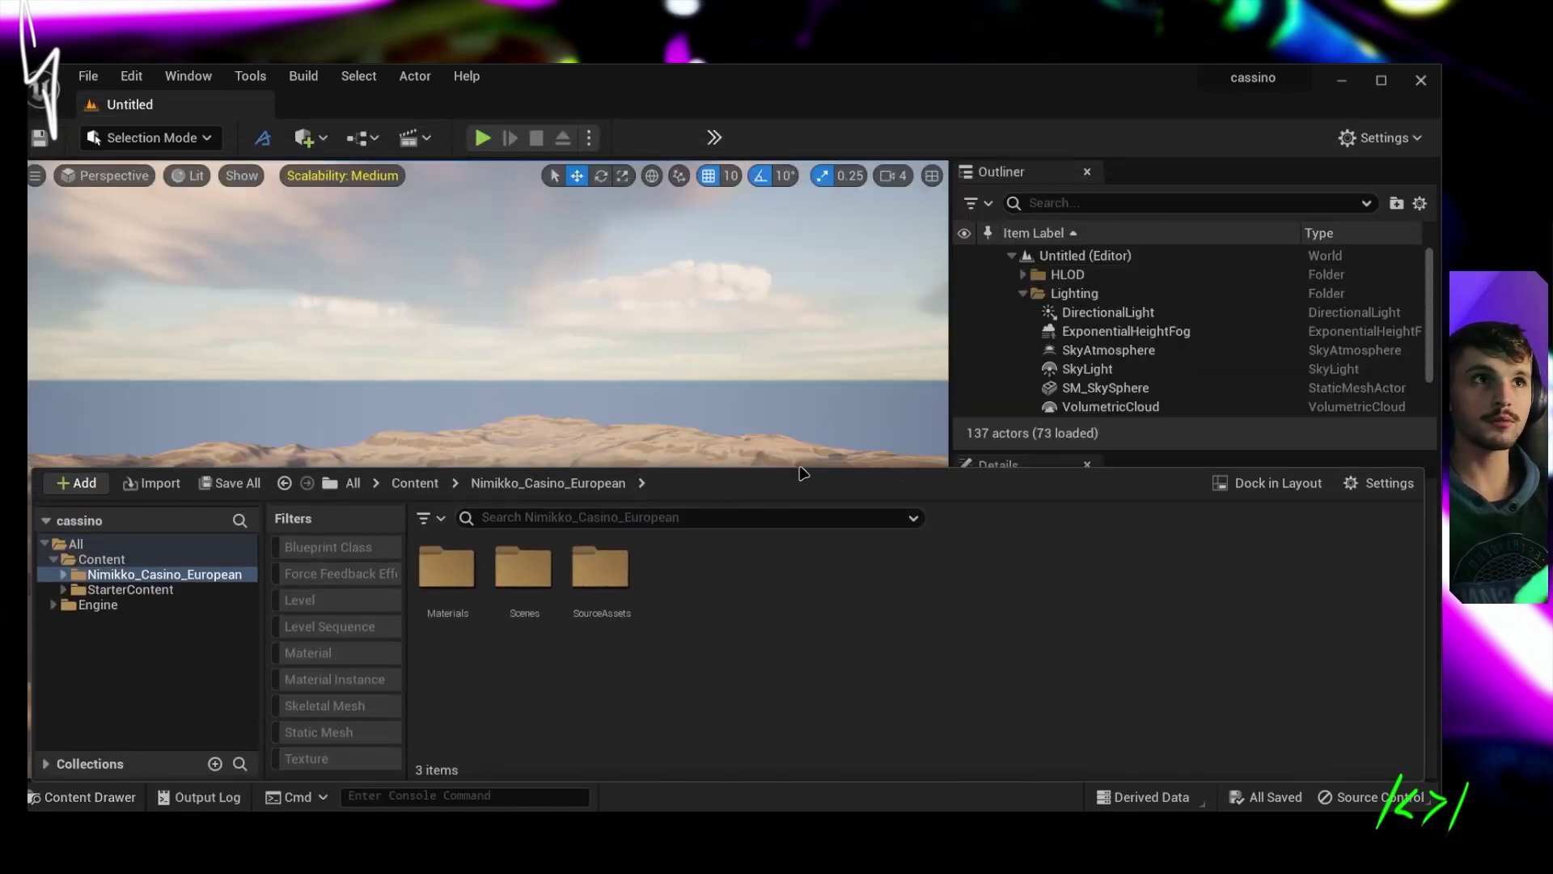
drag(803, 469, 801, 502)
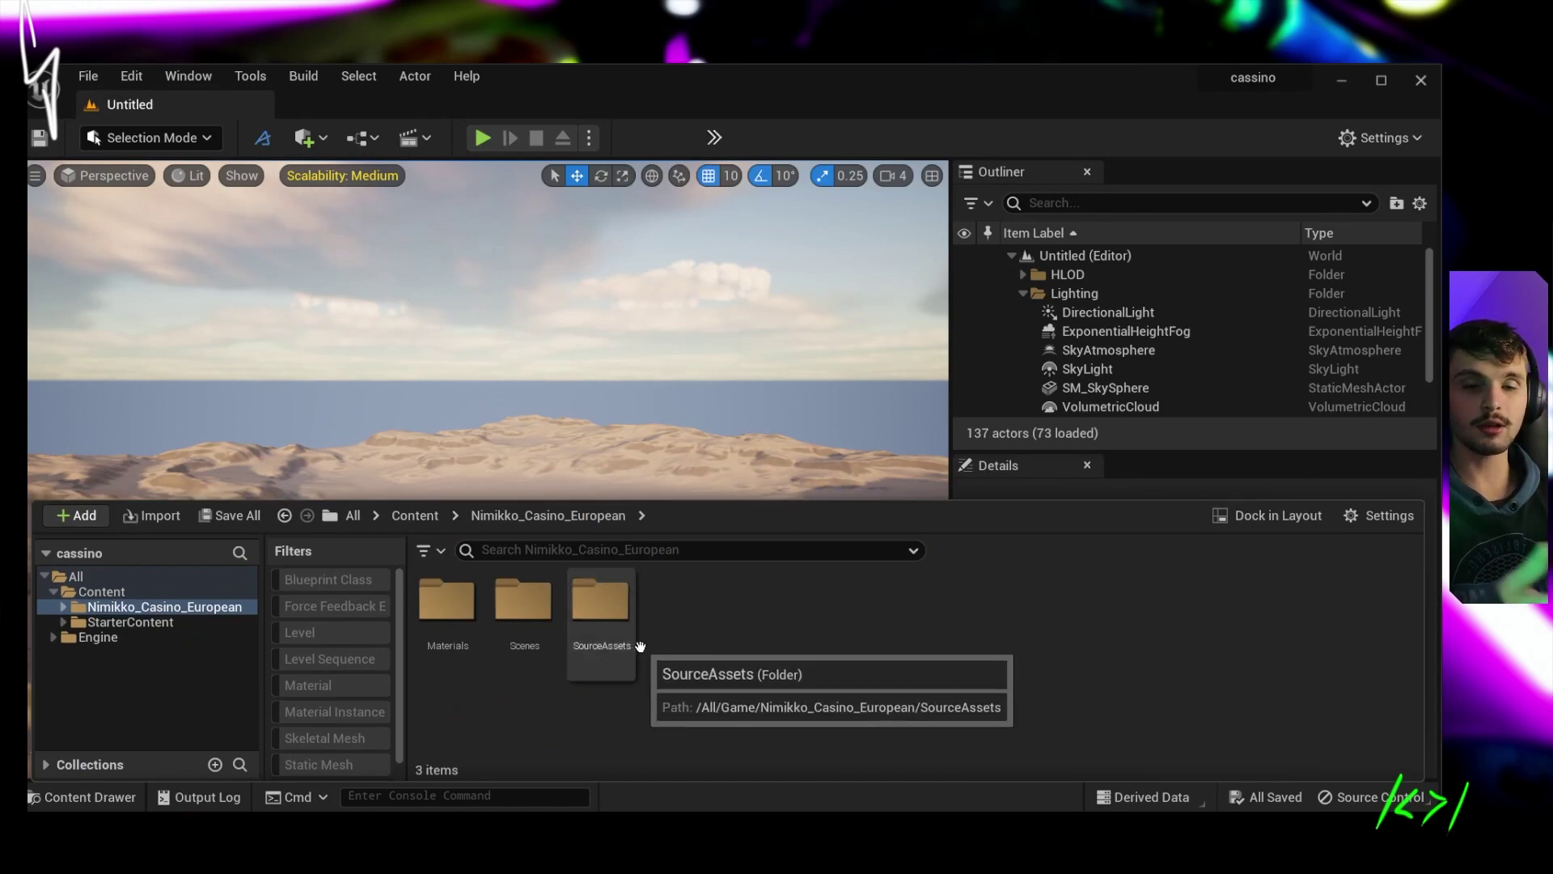
- Launch the Epic Games Launcher through a Windows search for 'epic'
key(super)
text(epic)
key(Return)
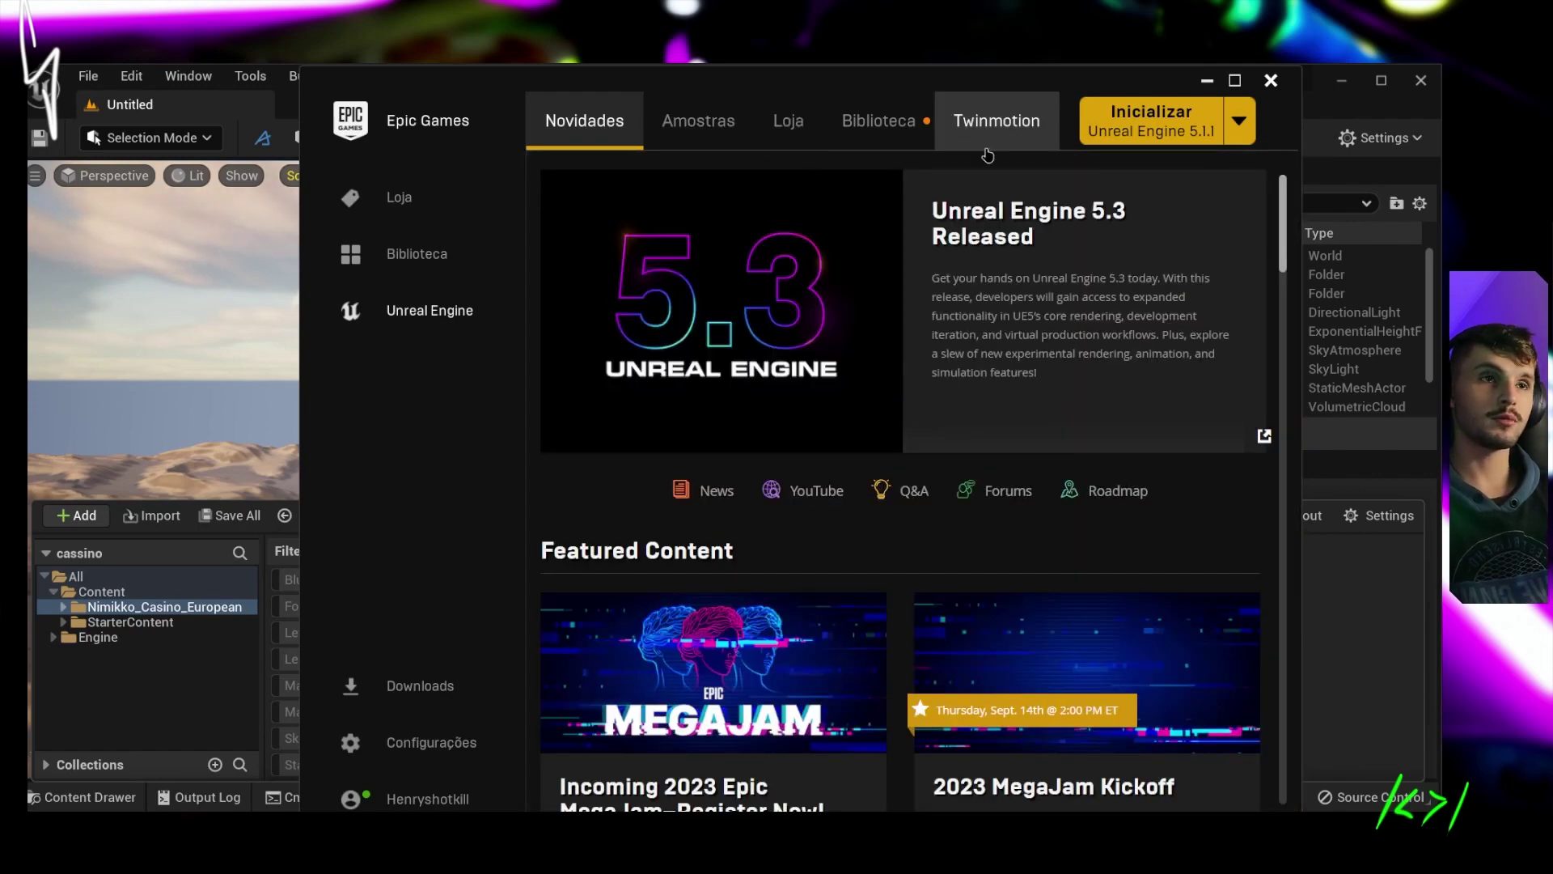
- Open the Dreamscape: Stylized Environment Tower product page in the Marketplace
click(788, 121)
scroll(876, 528, down, 3)
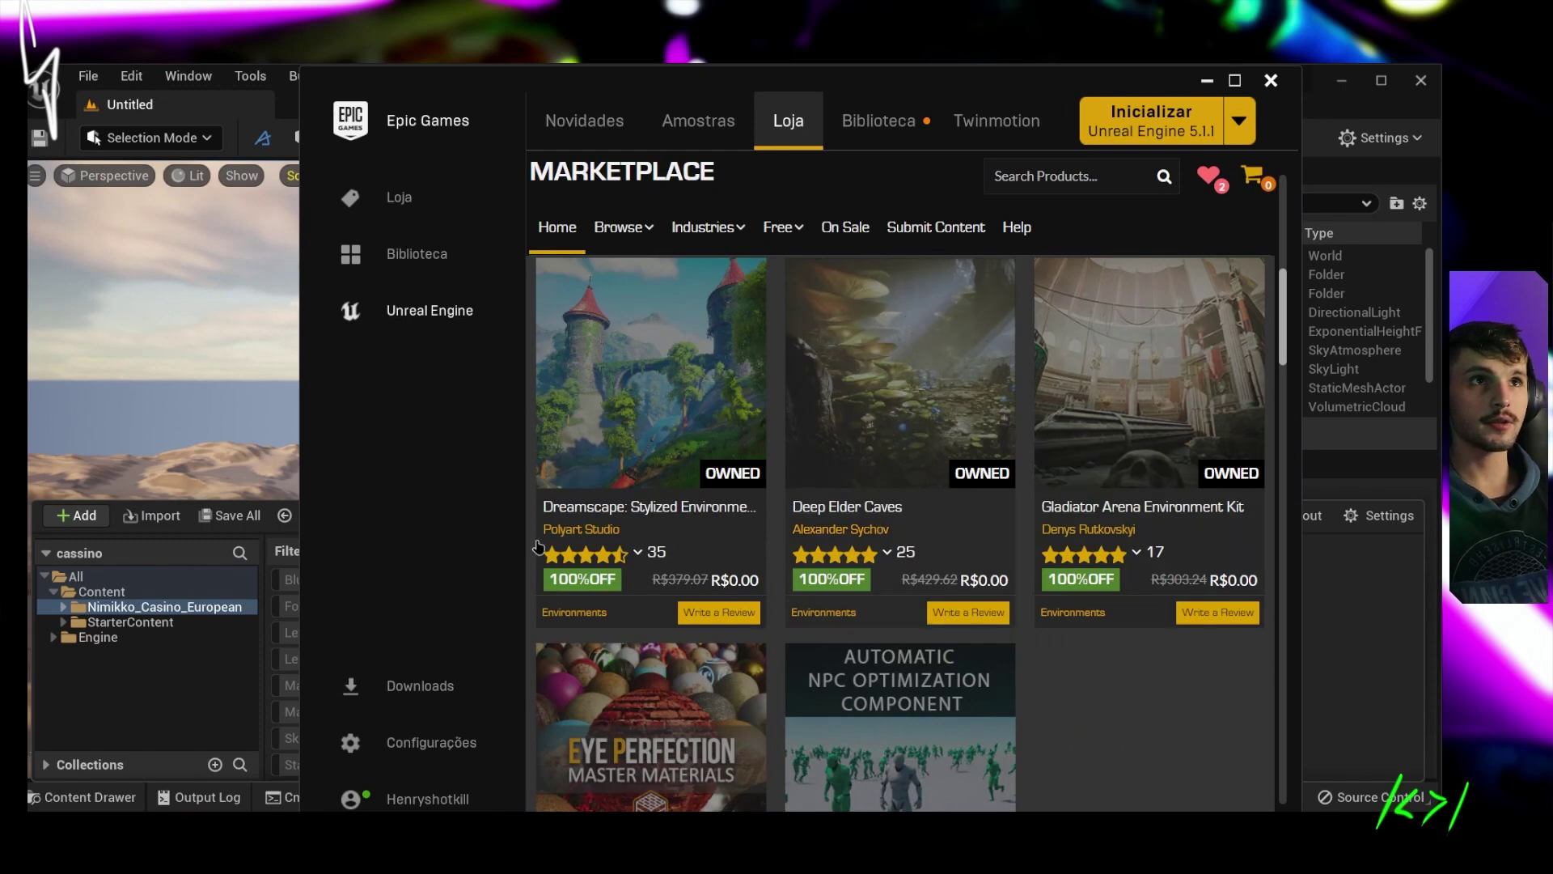
click(677, 405)
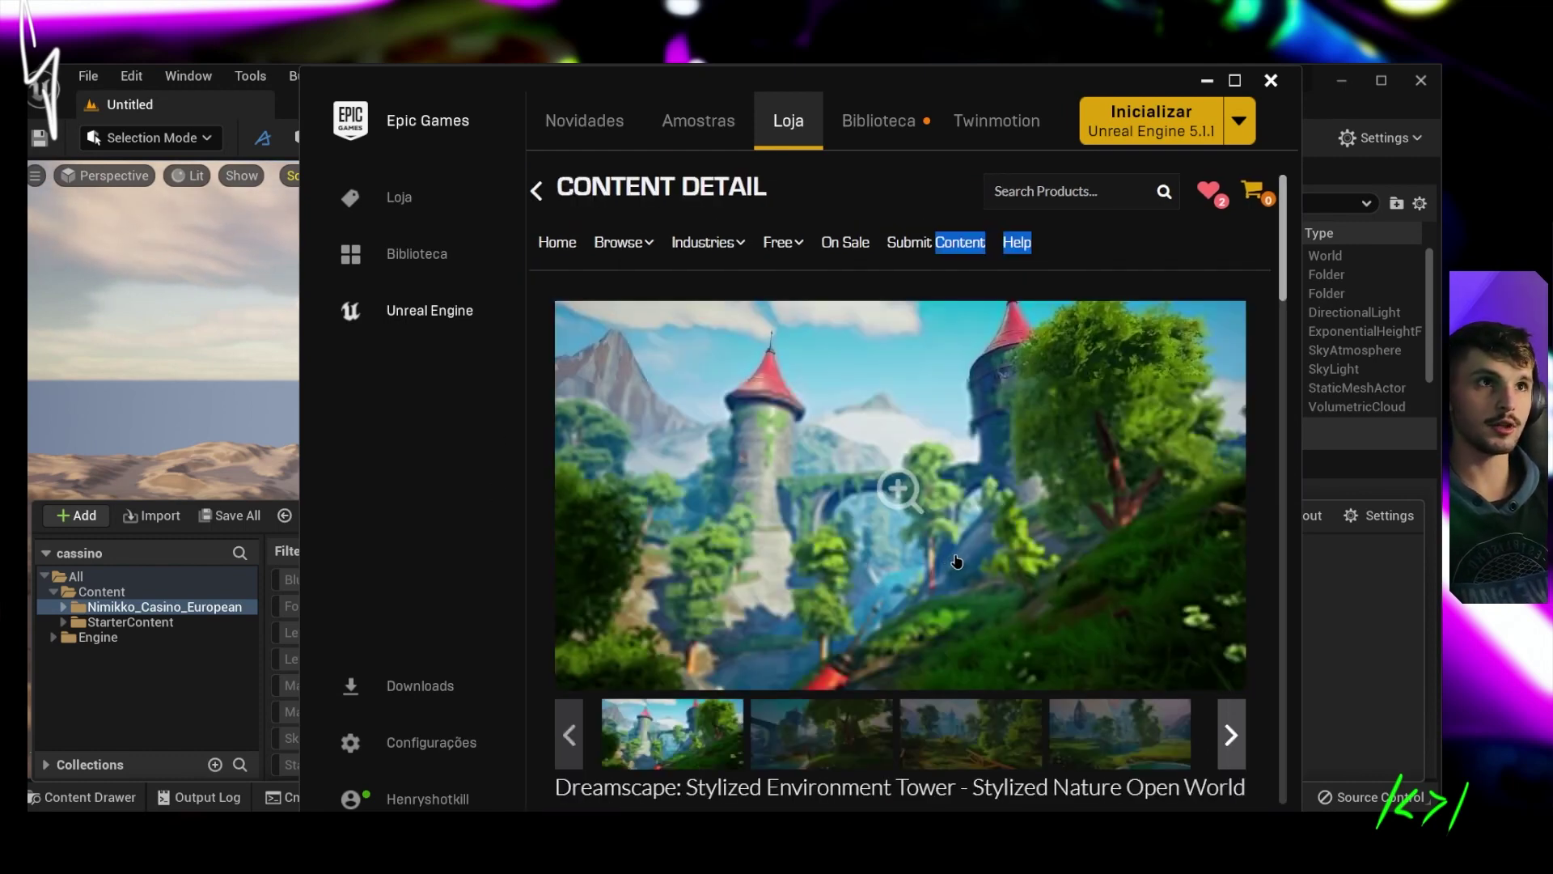
scroll(956, 561, down, 3)
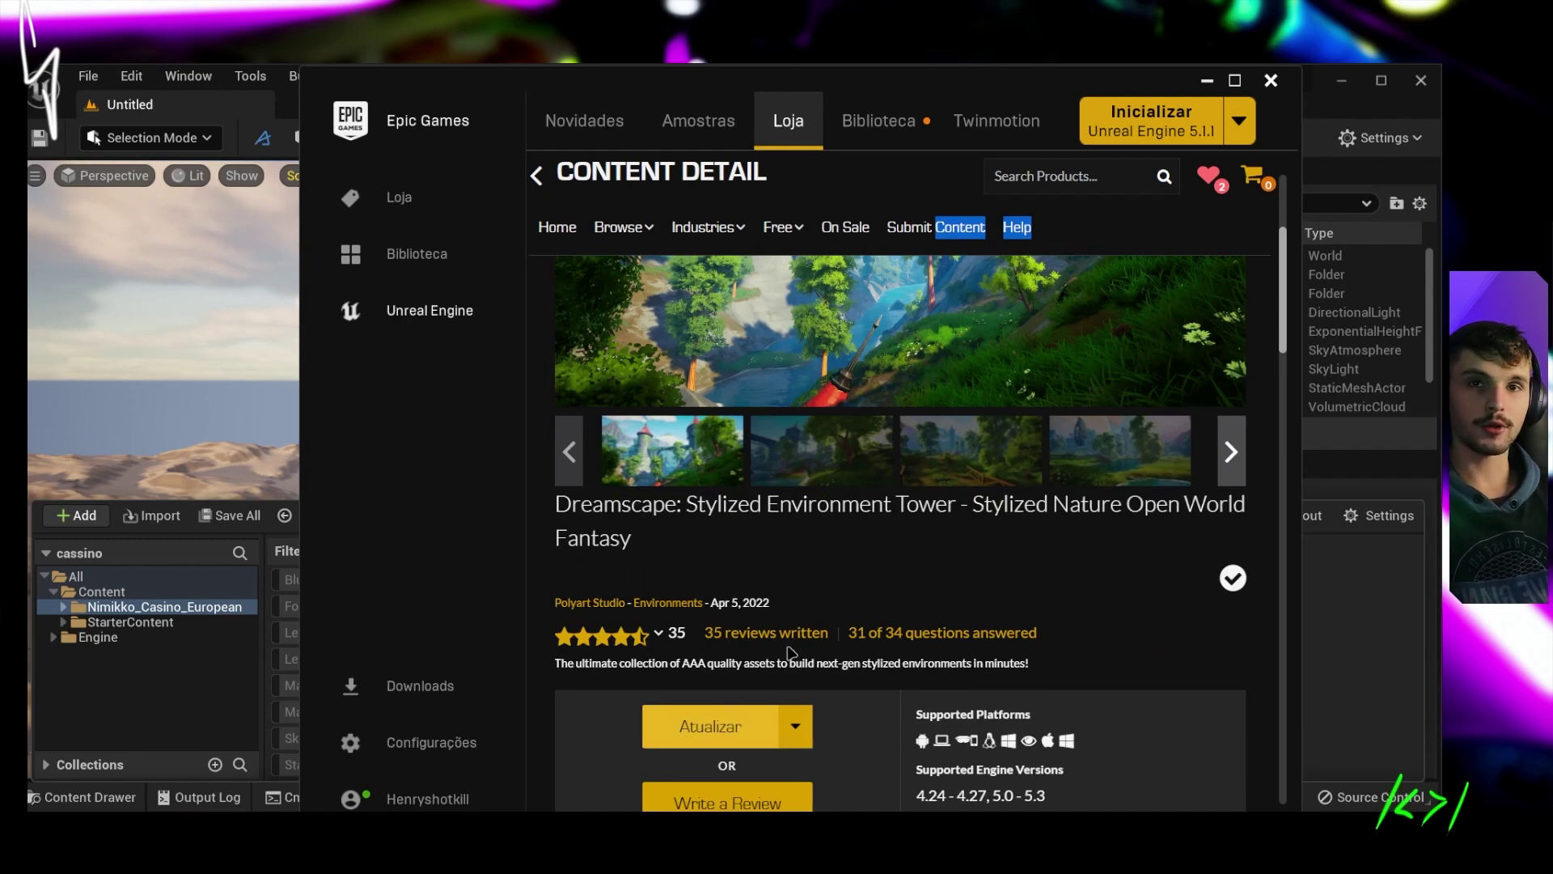
click(1050, 235)
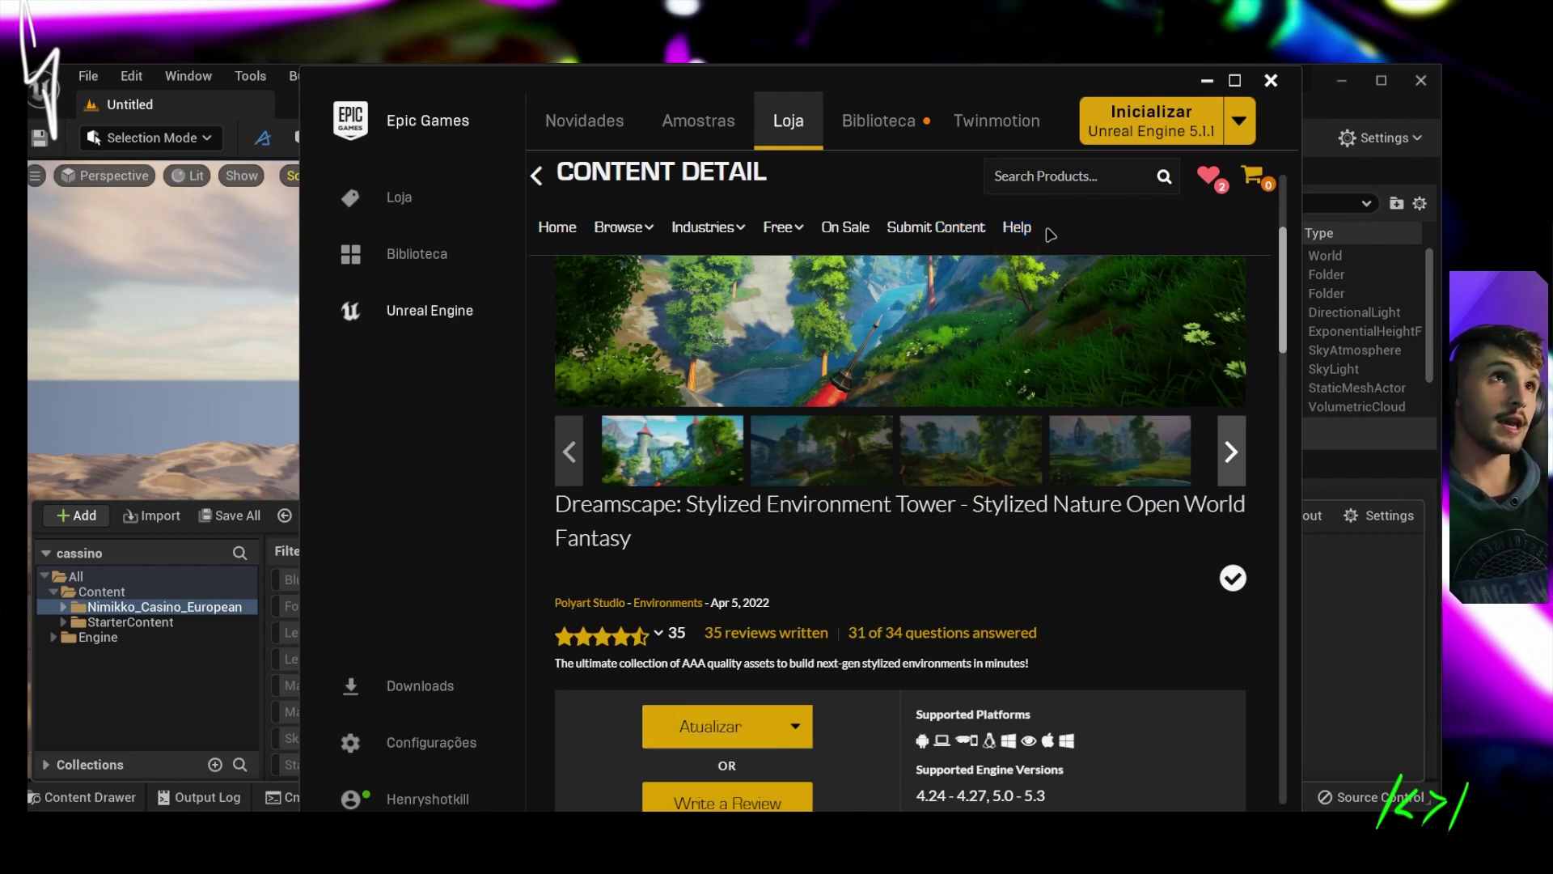
scroll(760, 497, up, 2)
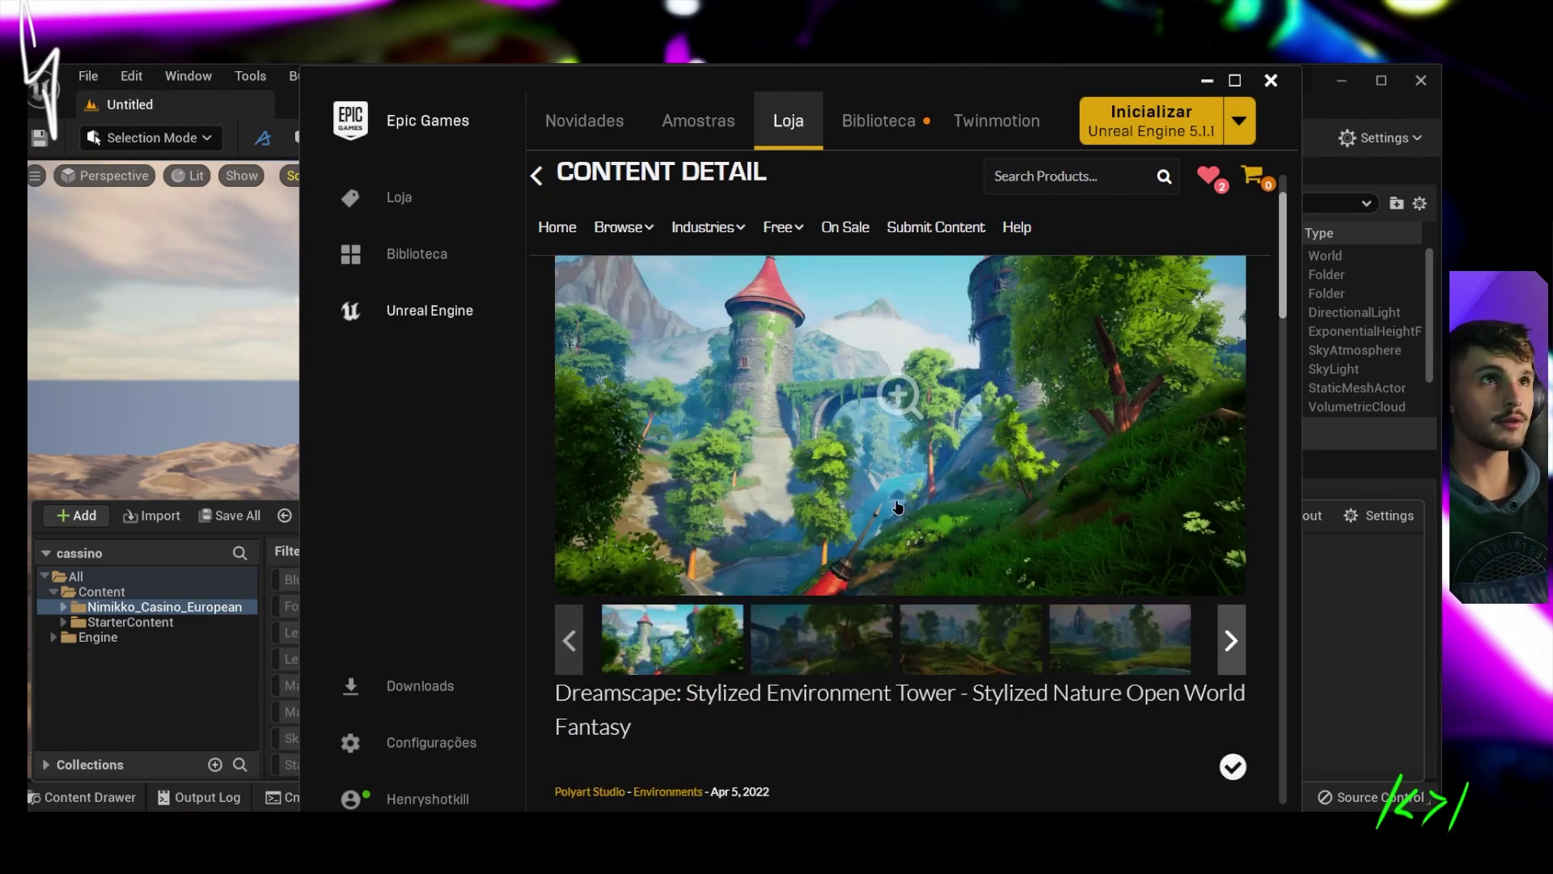
- Browse the pack's gallery screenshots, including the lake, waterfall and meadow views
click(970, 652)
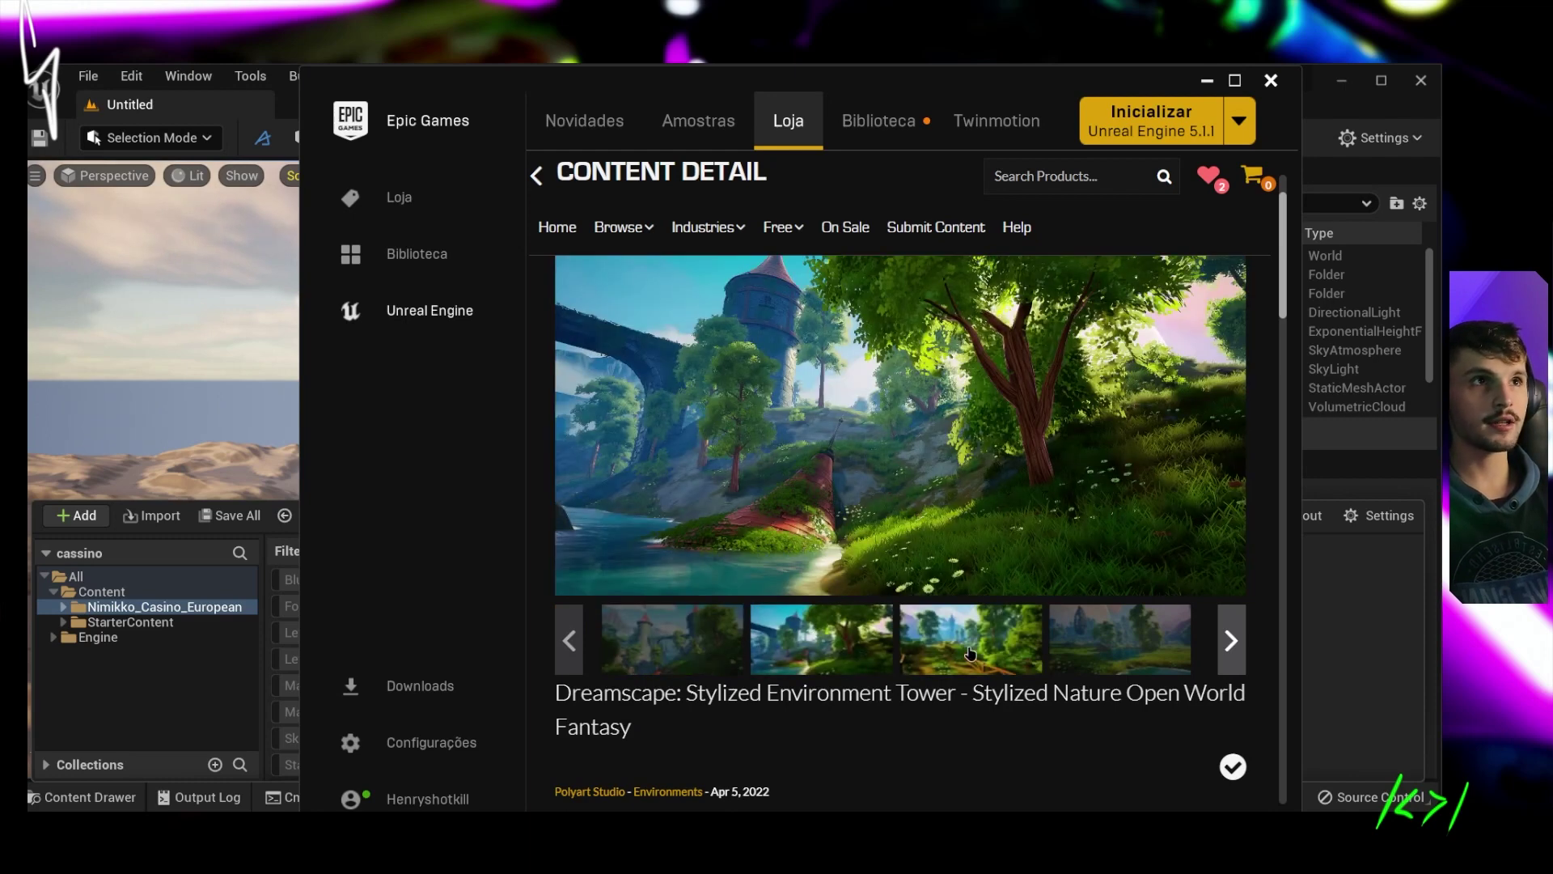
click(995, 637)
click(997, 631)
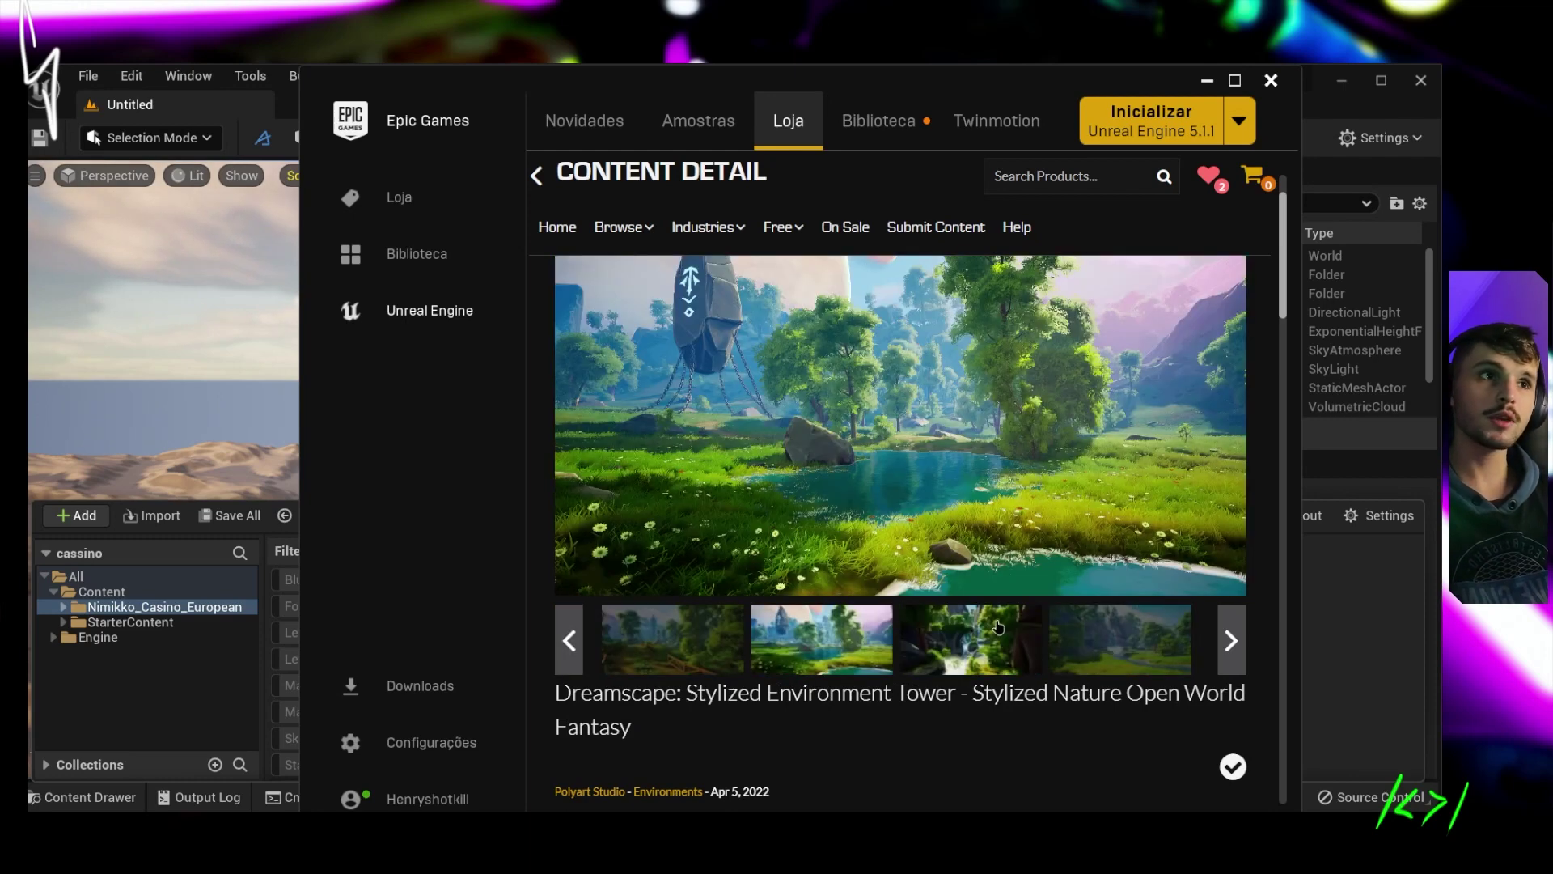
click(967, 644)
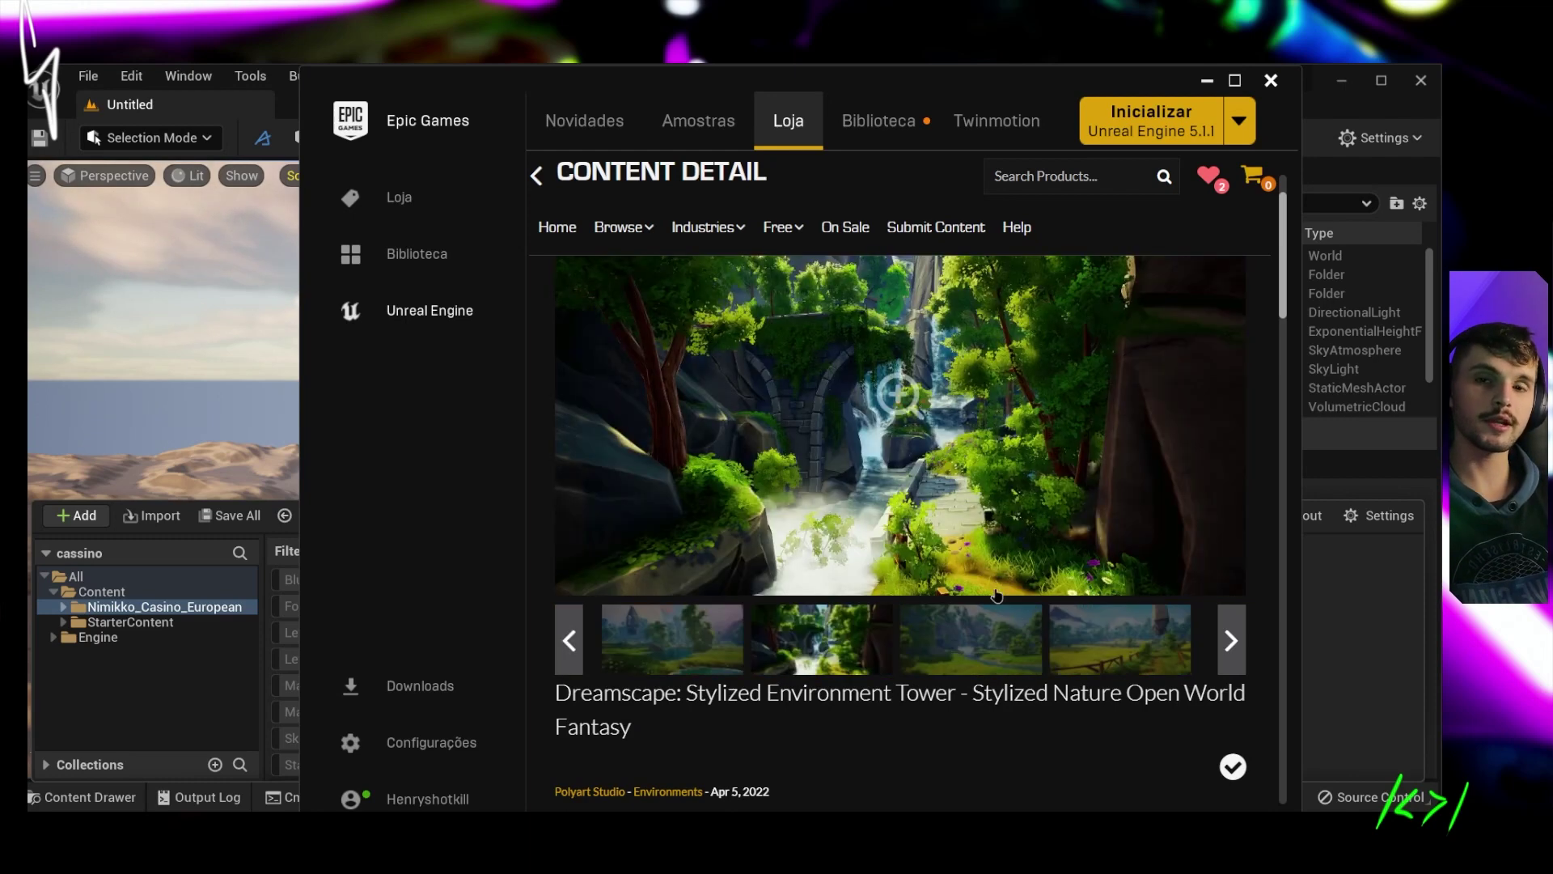
click(926, 652)
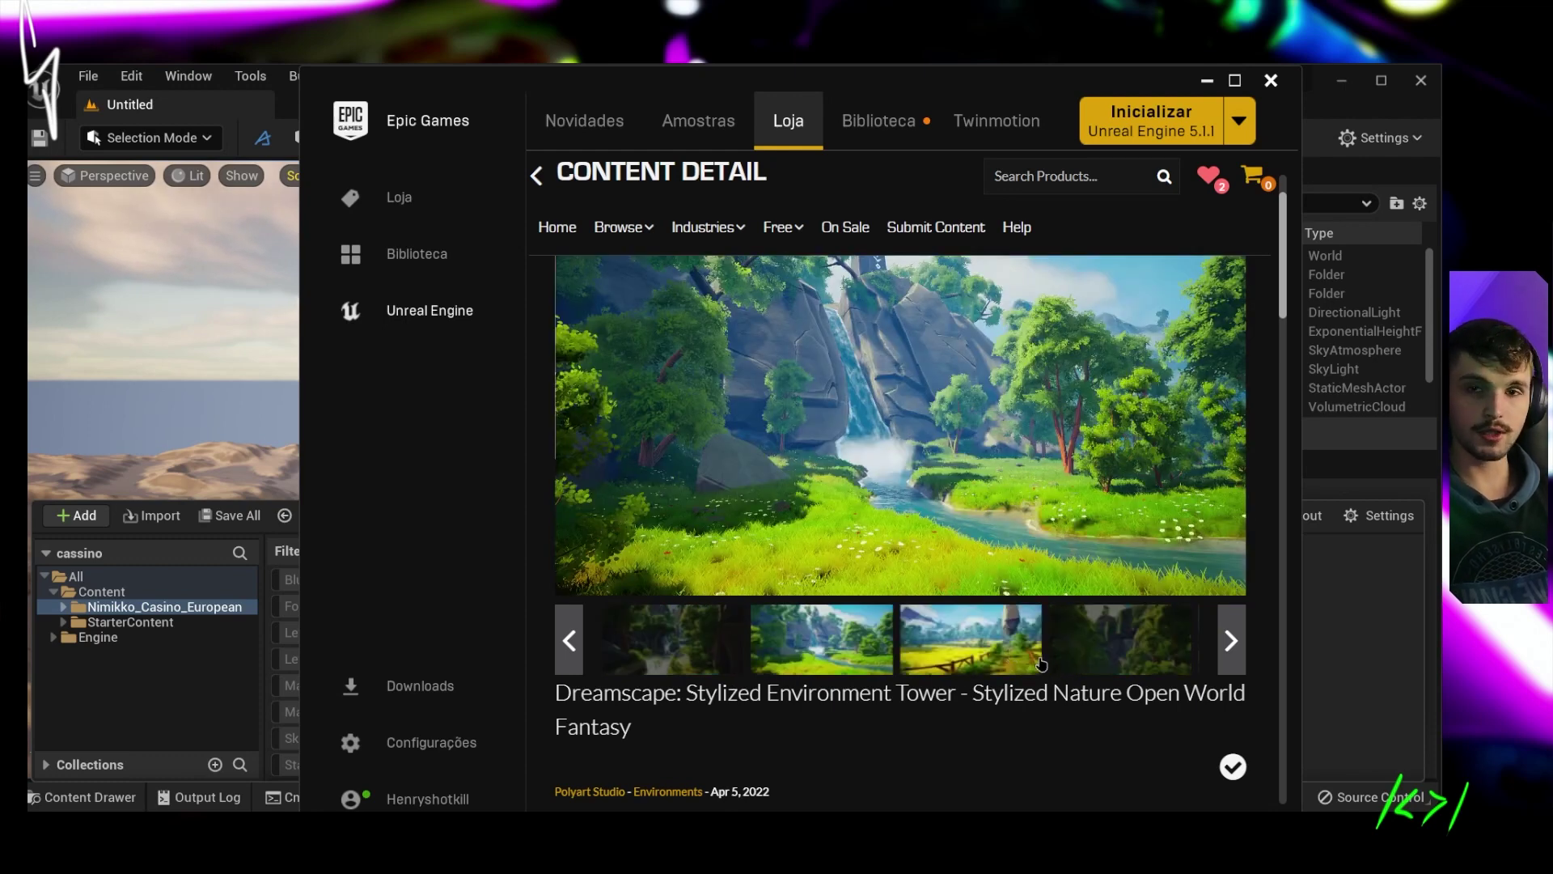
click(851, 620)
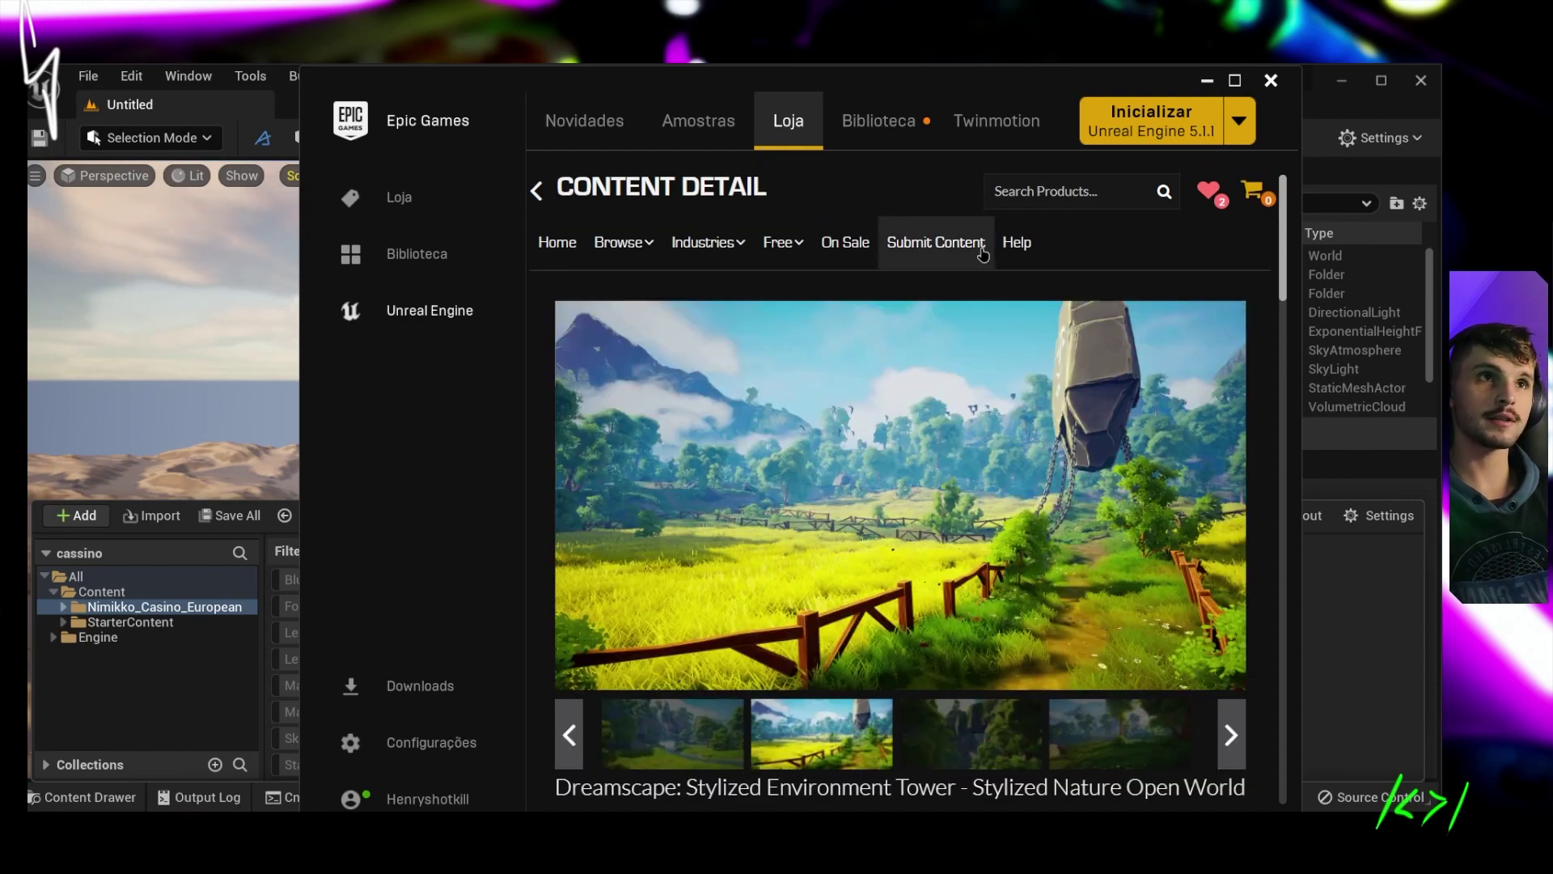
- Back in the editor, filter the casino folder's content to show only levels
click(1204, 81)
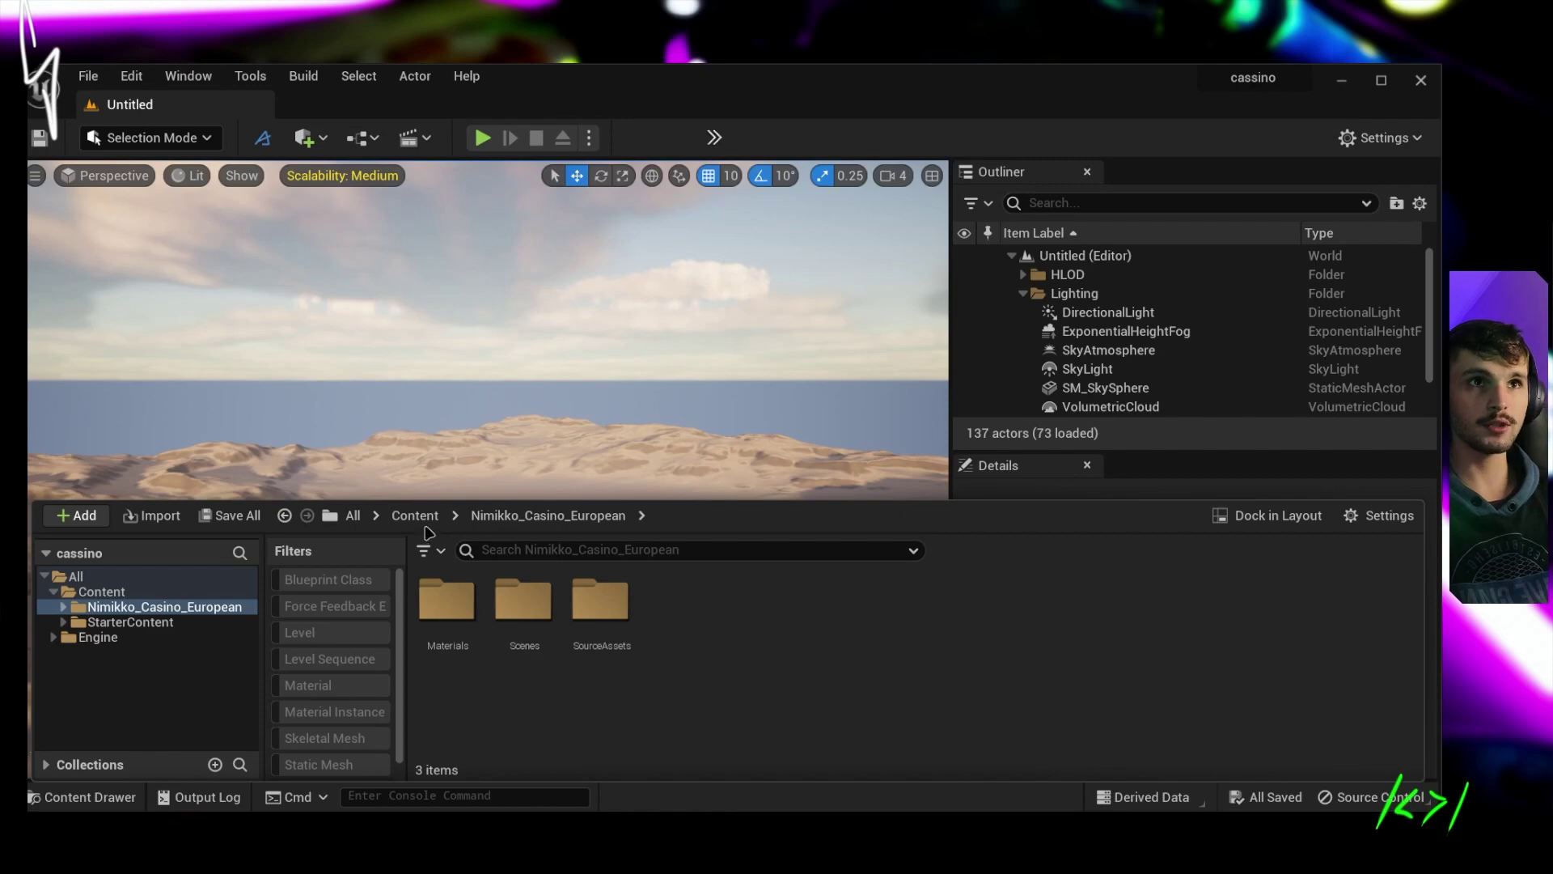
click(309, 635)
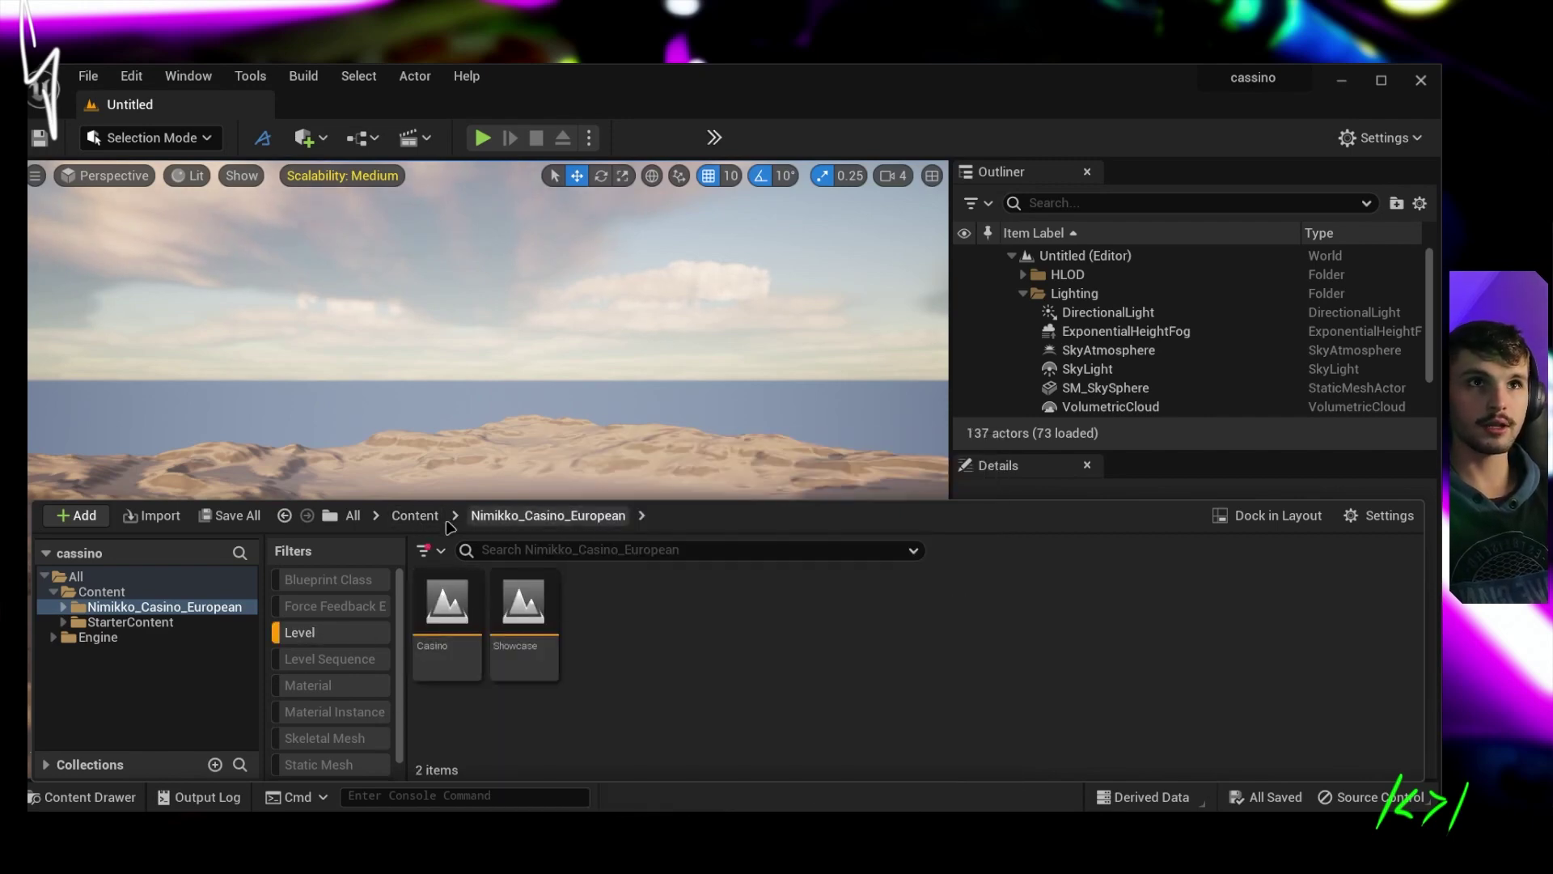
click(415, 515)
click(299, 632)
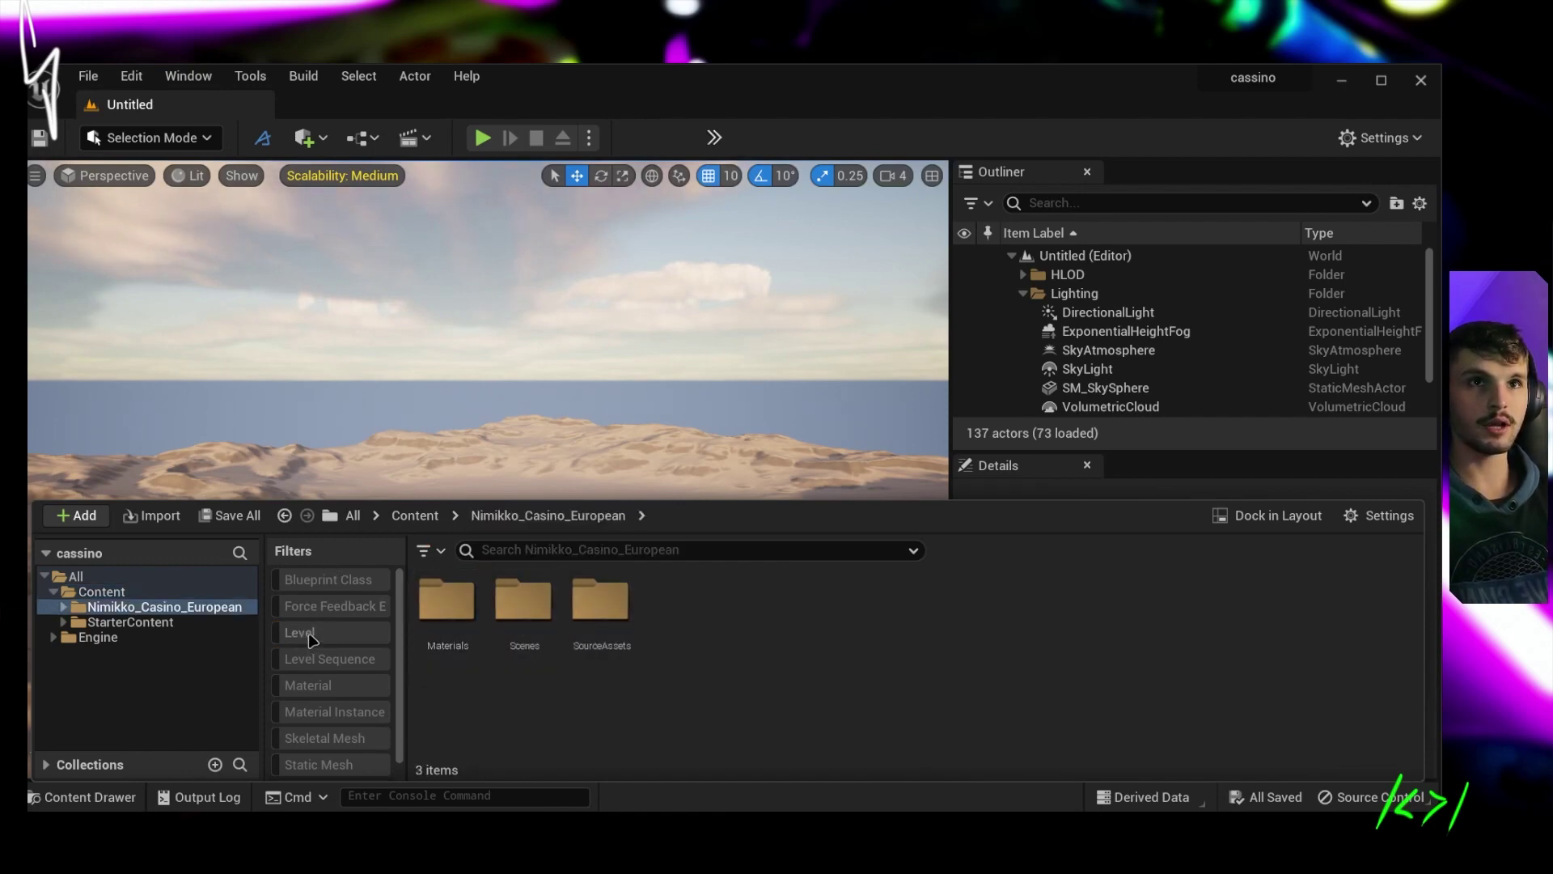
click(429, 550)
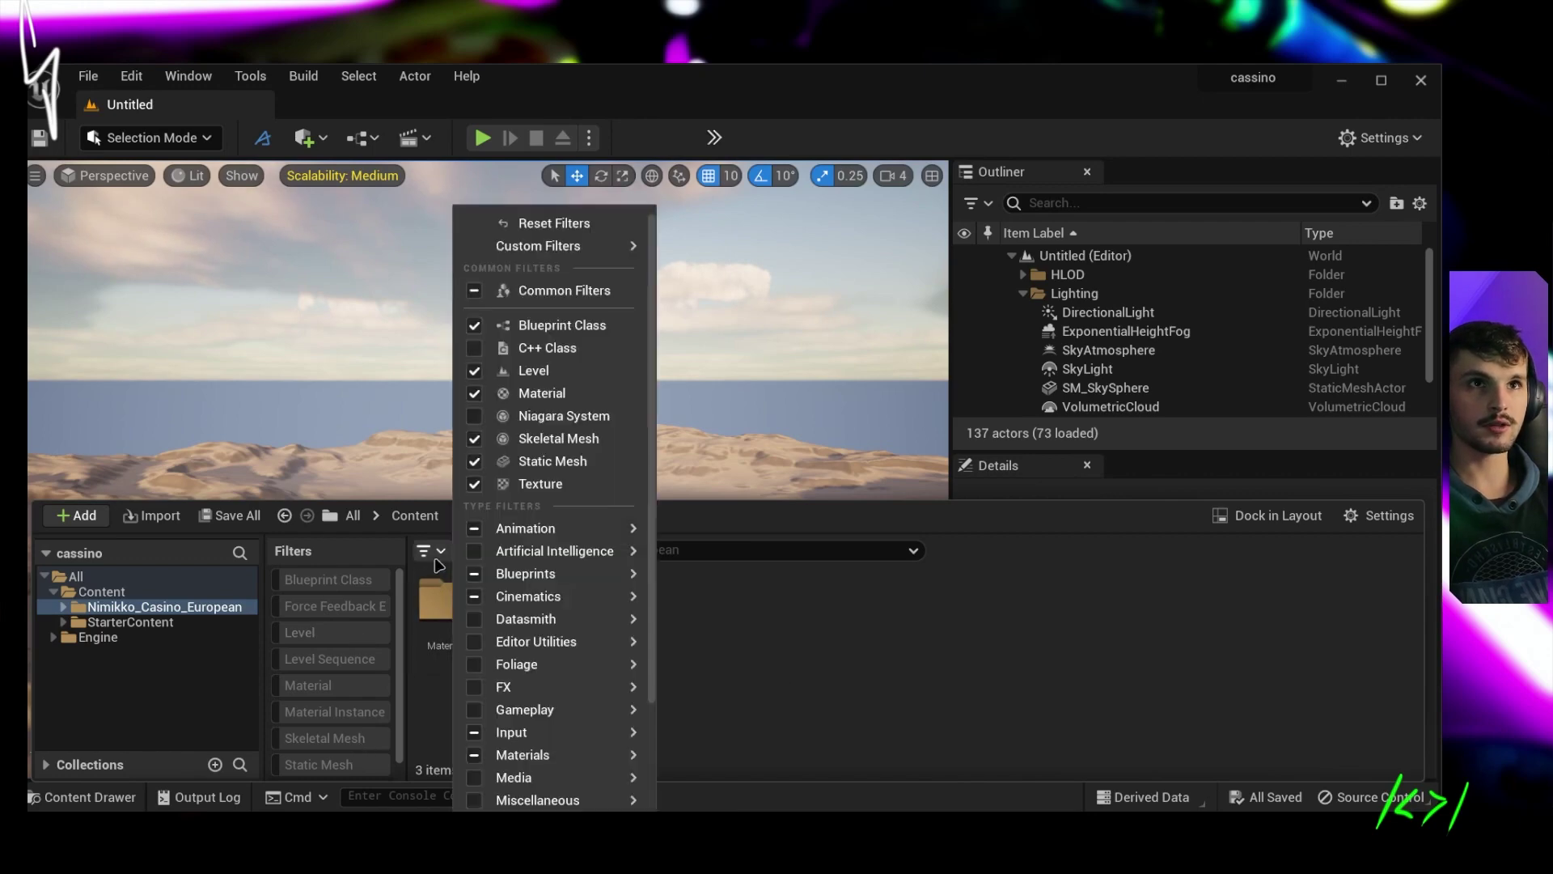
click(534, 370)
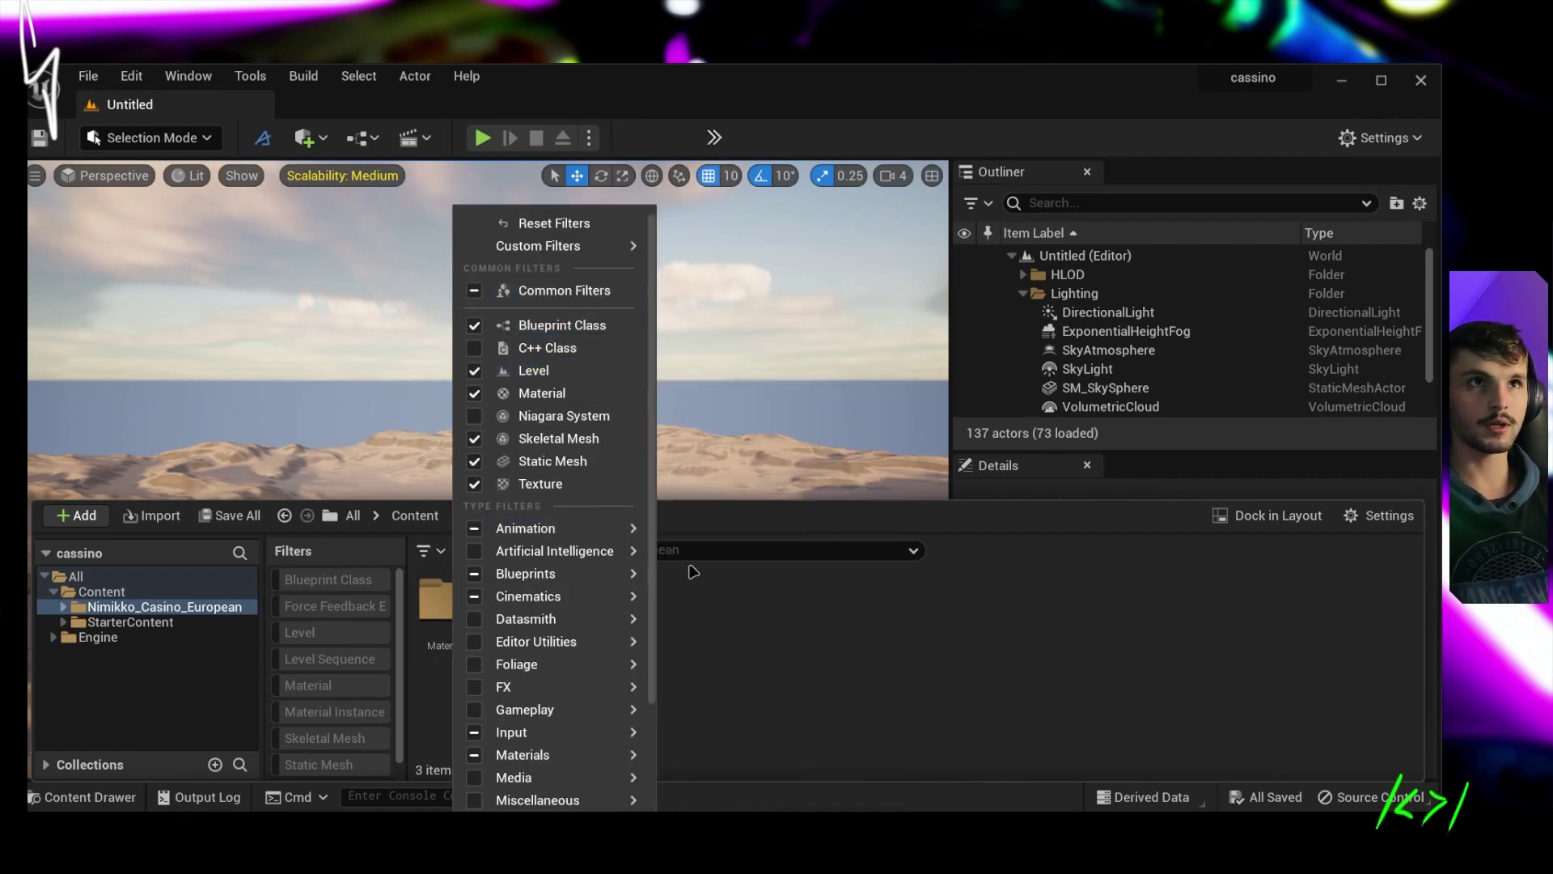
click(776, 648)
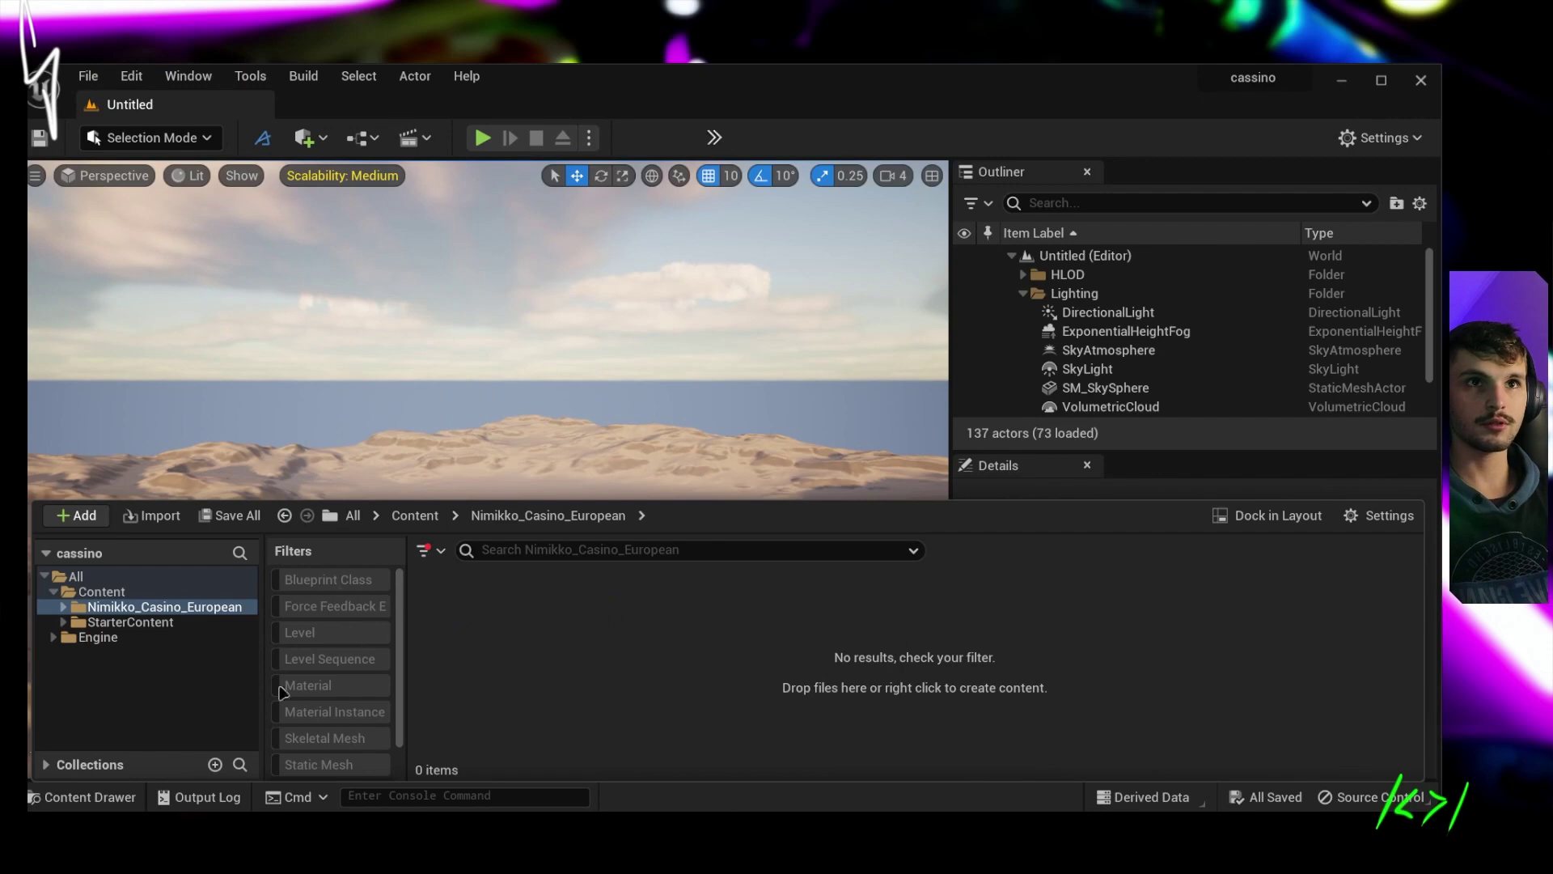
- Turn off the IK Rig filter, keep only levels, and open the Casino map
scroll(350, 745, down, 2)
click(336, 771)
scroll(335, 686, up, 2)
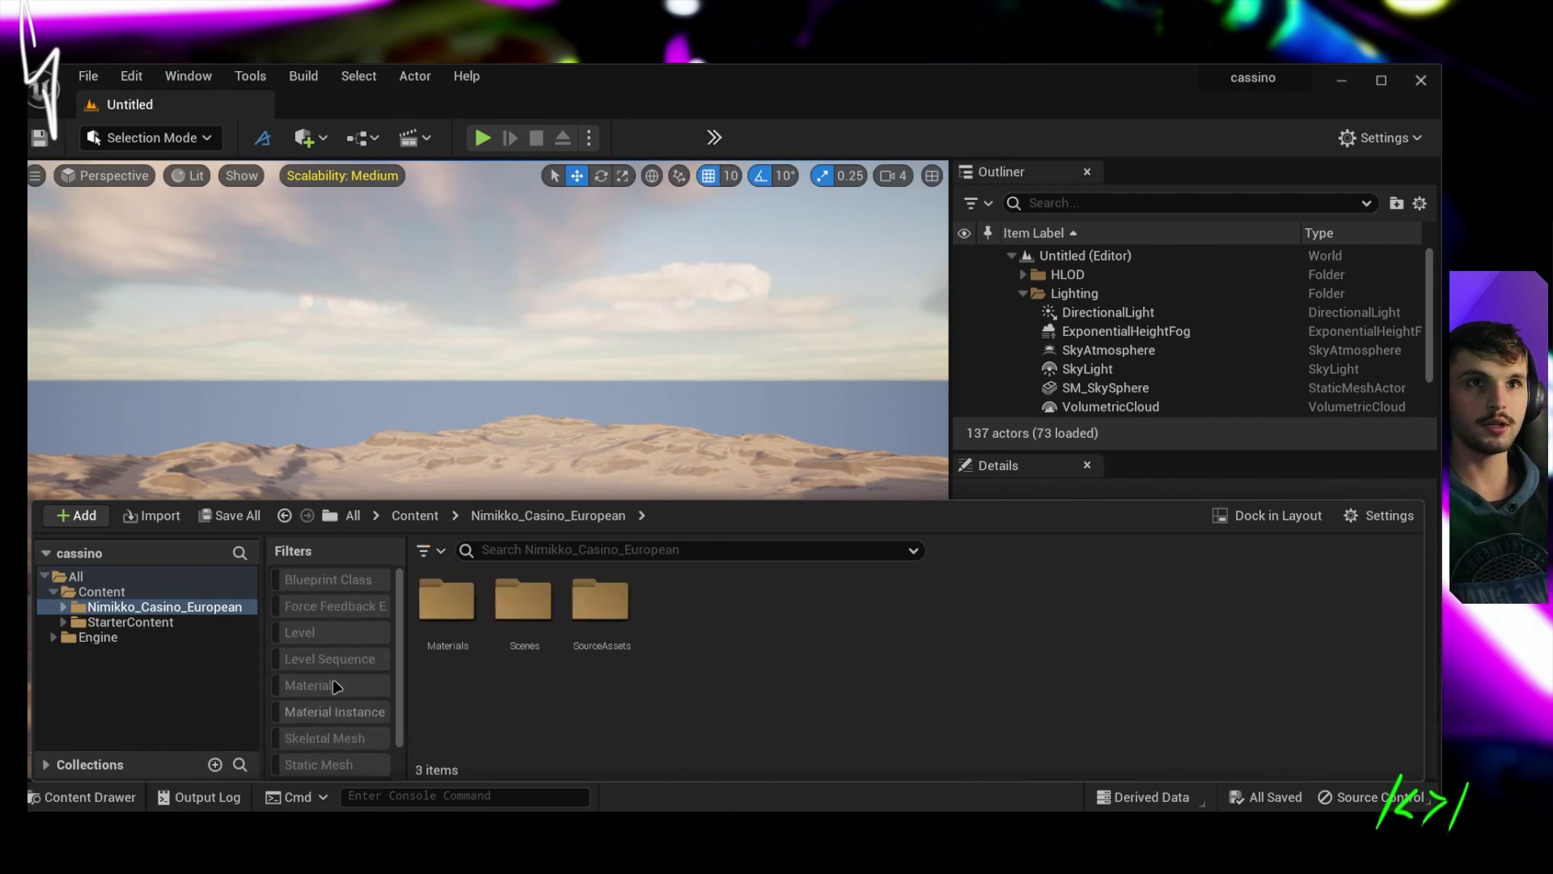
click(315, 631)
double_click(447, 614)
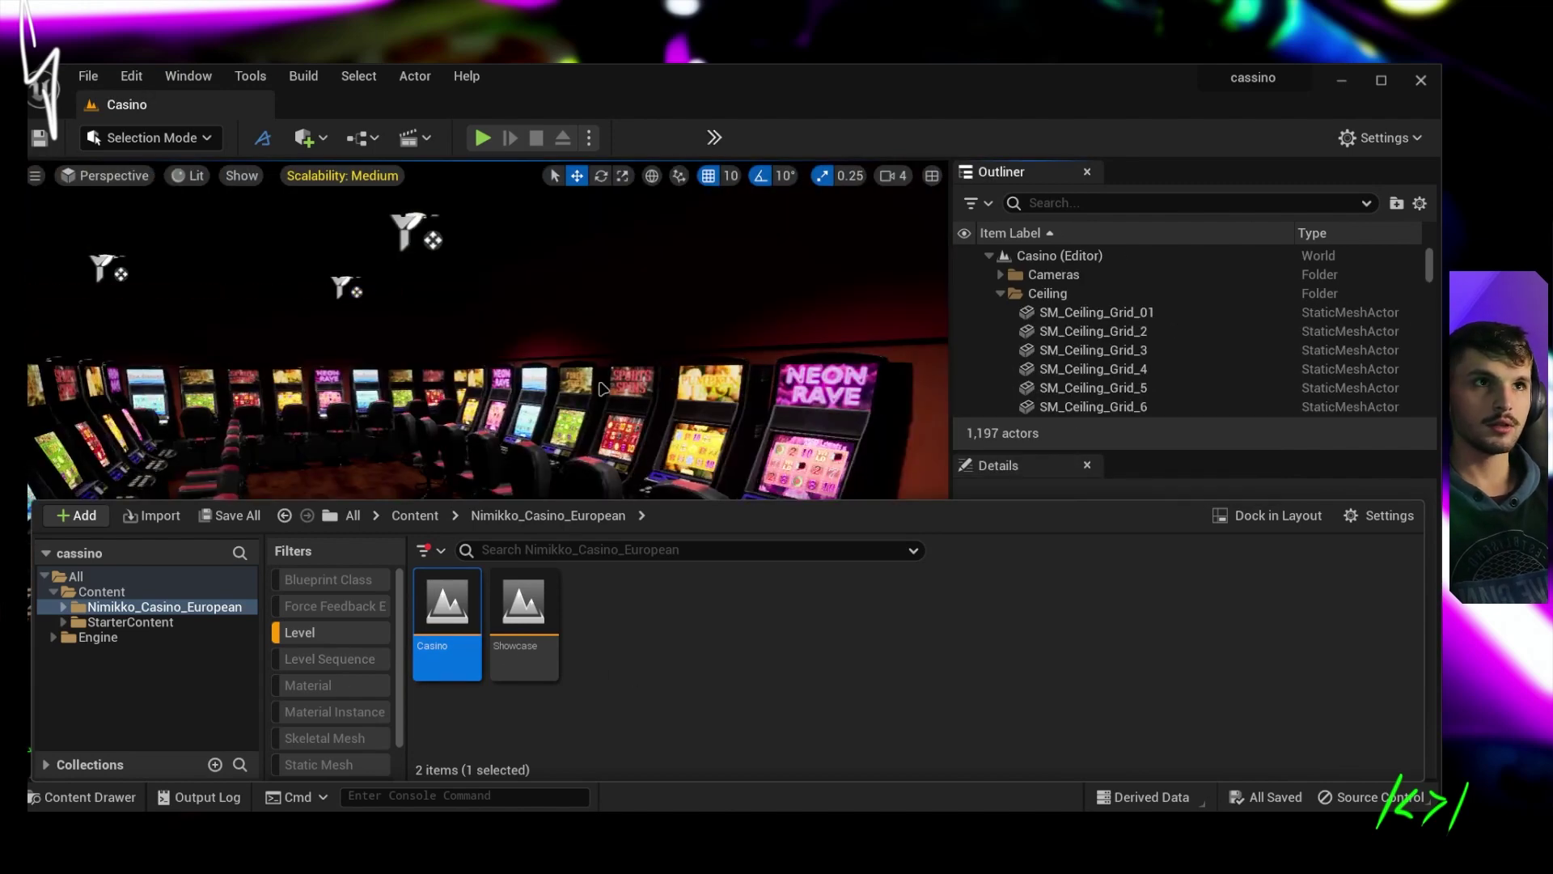
- Fly along the slot-machine rows to the Neon Rave machine and widen the viewport rightward
drag(486, 405, 501, 380)
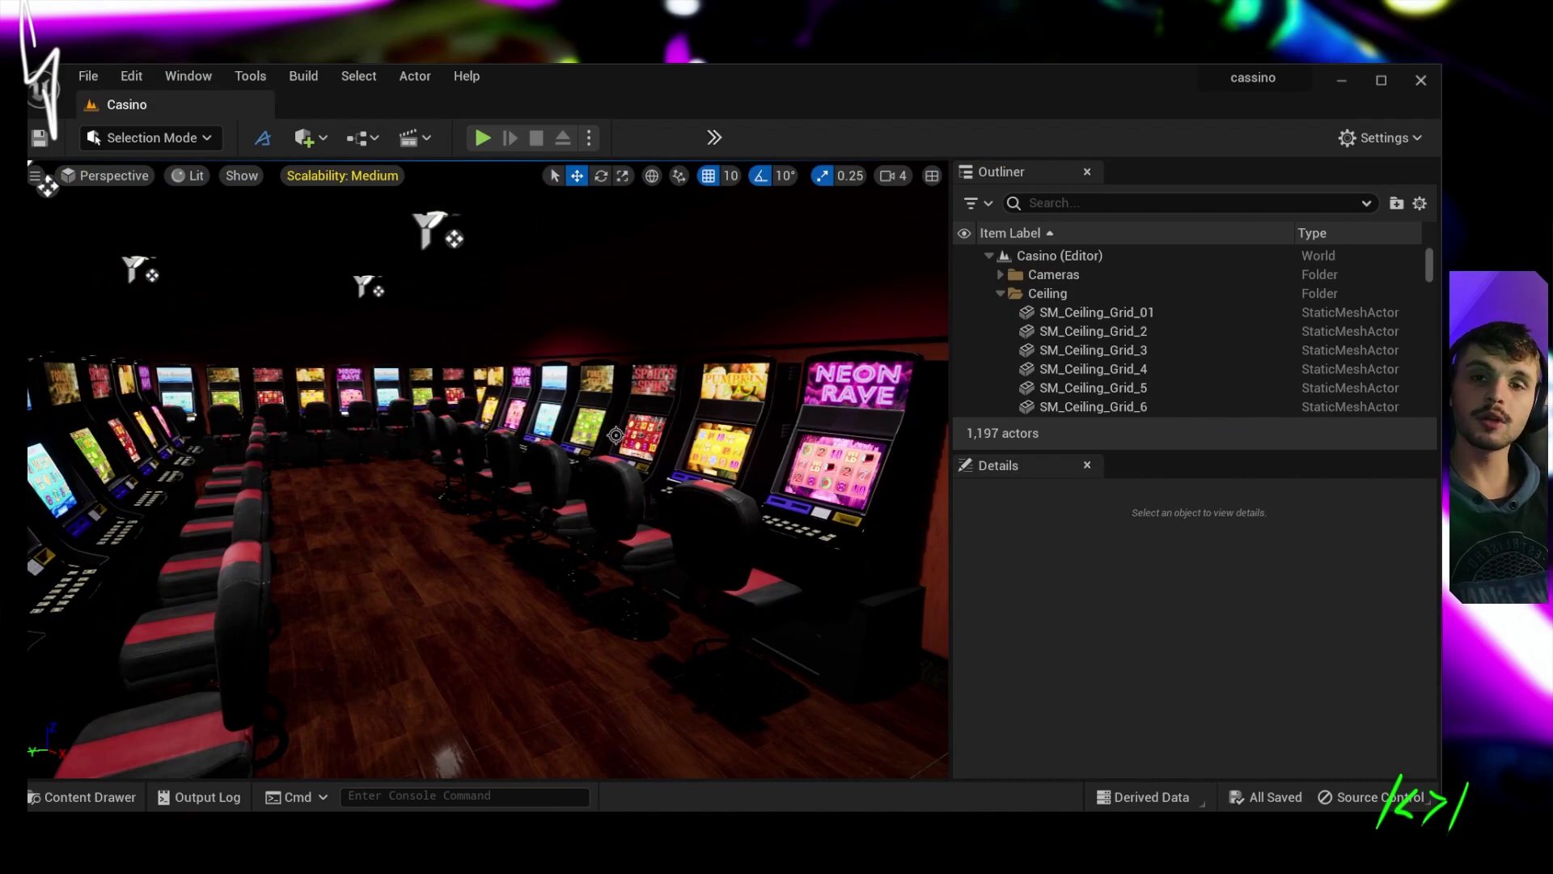
drag(486, 485, 501, 453)
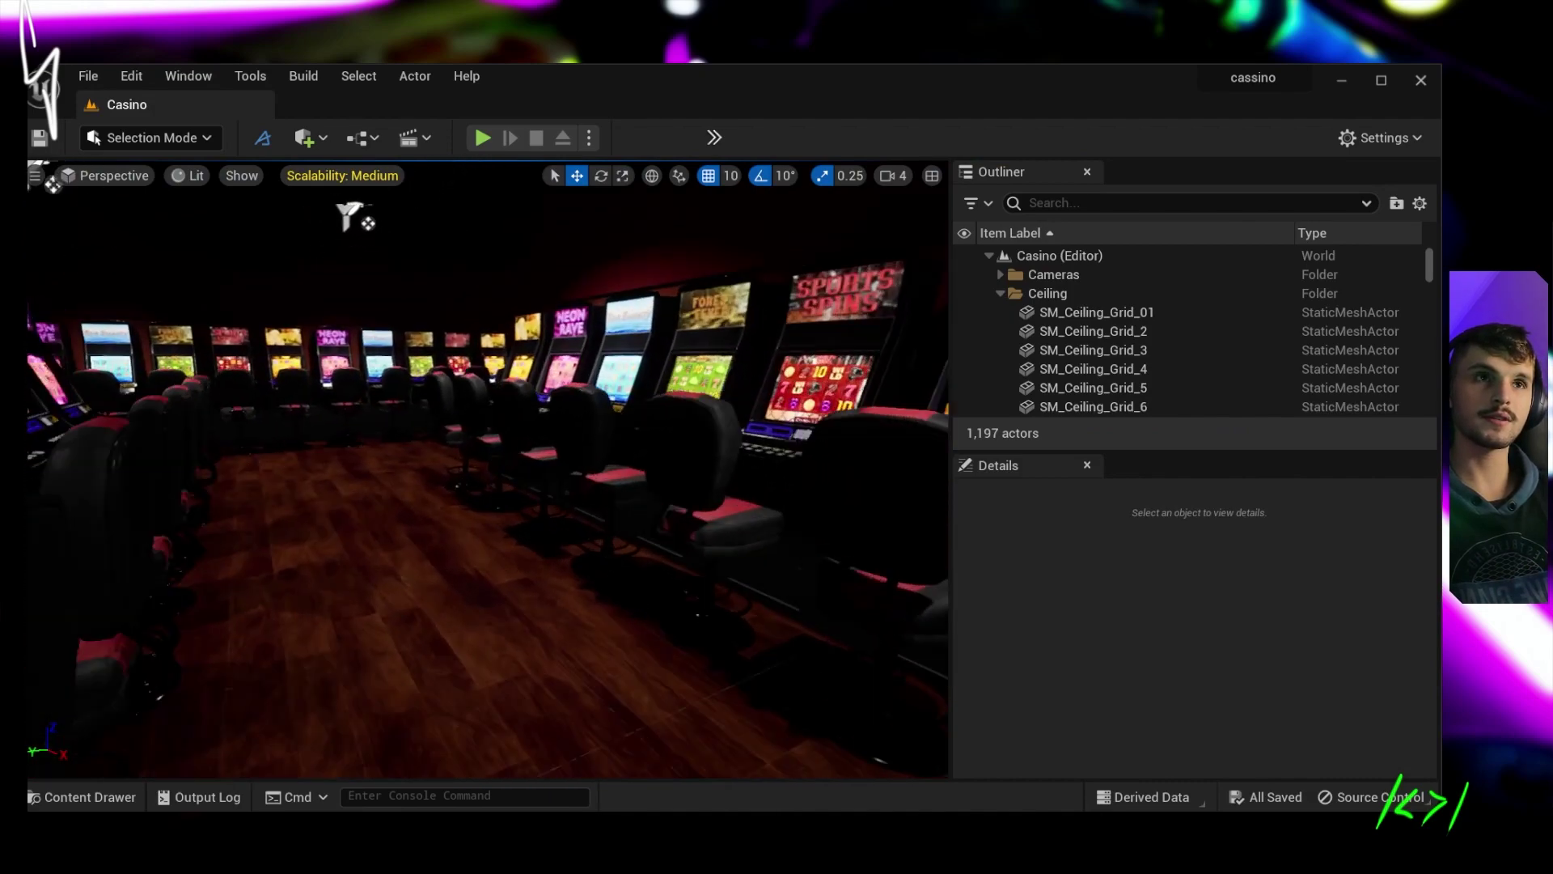
mouse_move(335, 259)
mouse_down()
mouse_move(230, 233)
mouse_move(224, 187)
mouse_move(279, 233)
mouse_up()
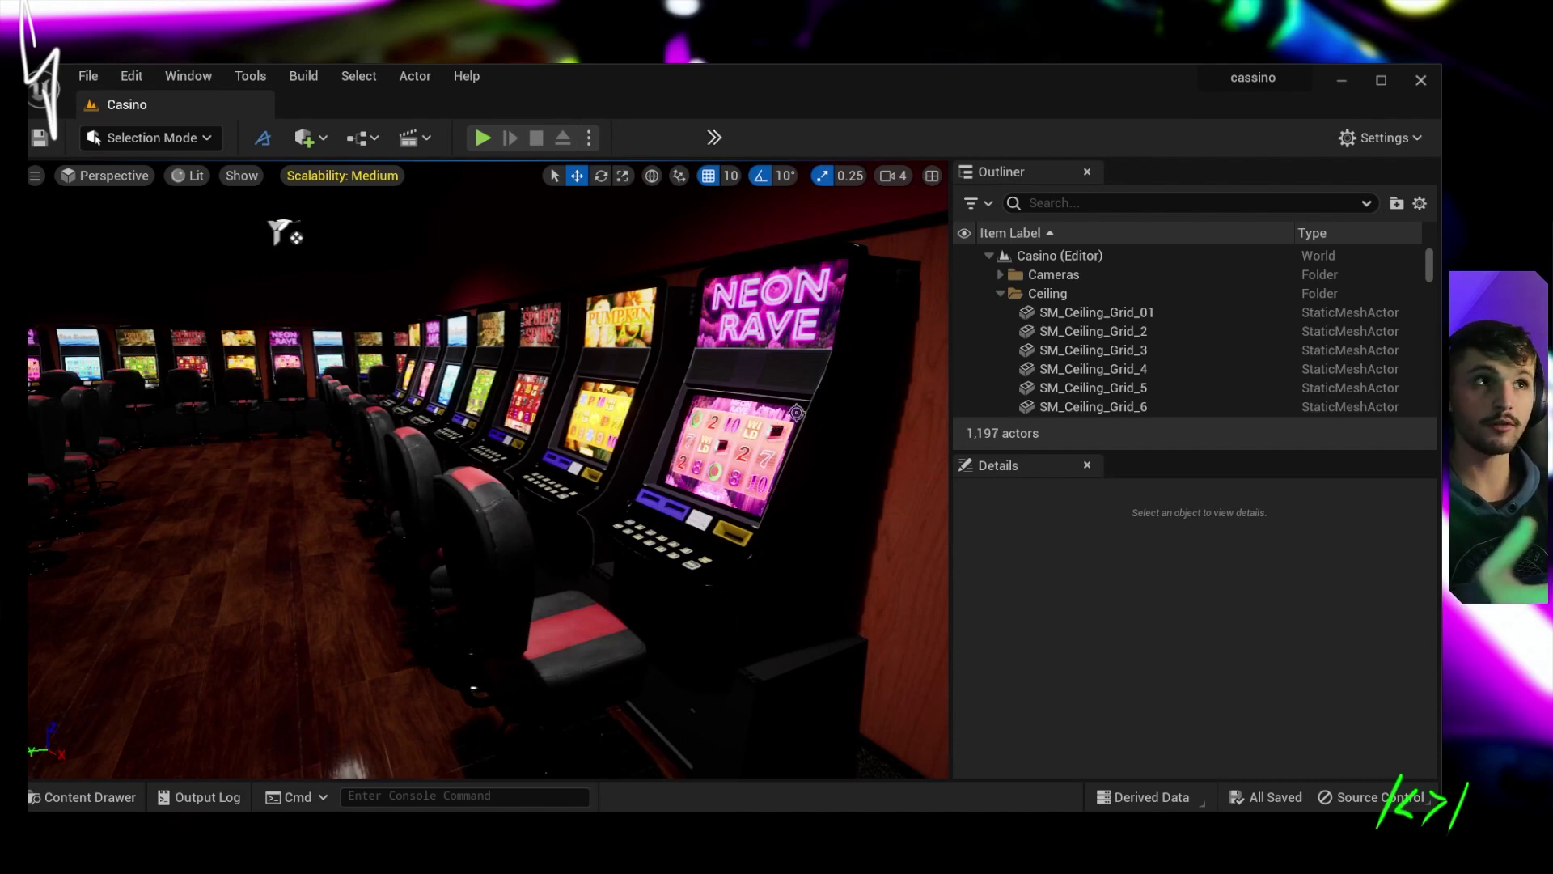
drag(952, 368, 1177, 368)
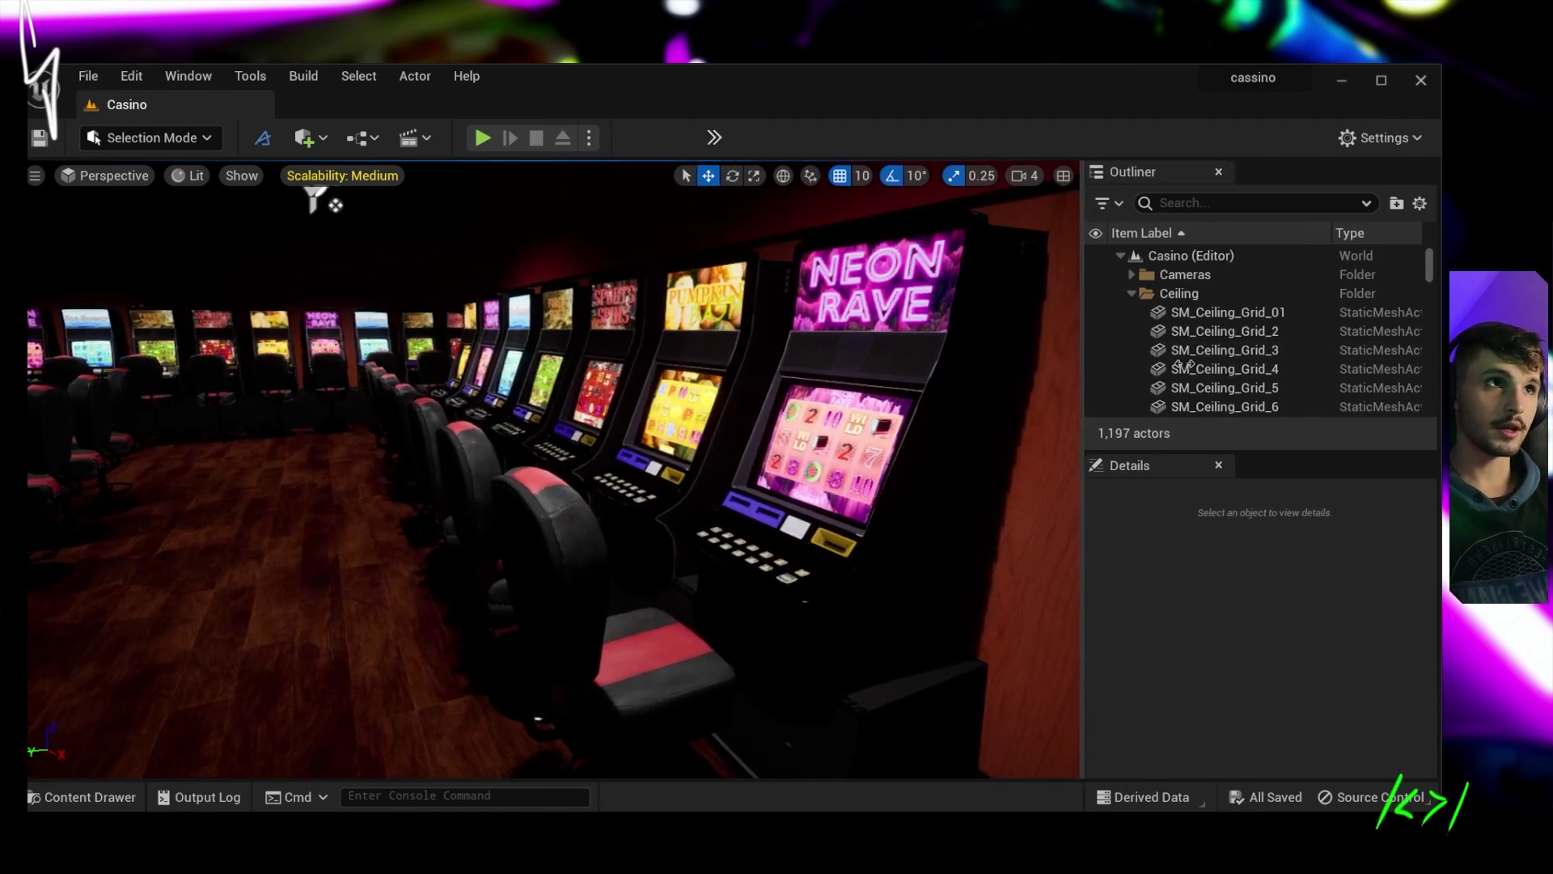
mouse_move(720, 389)
mouse_down()
mouse_move(615, 502)
mouse_move(696, 436)
mouse_move(696, 517)
mouse_move(728, 518)
mouse_move(614, 485)
mouse_move(452, 486)
mouse_move(582, 486)
mouse_move(712, 518)
mouse_move(761, 425)
mouse_up()
click(544, 516)
drag(544, 516, 960, 508)
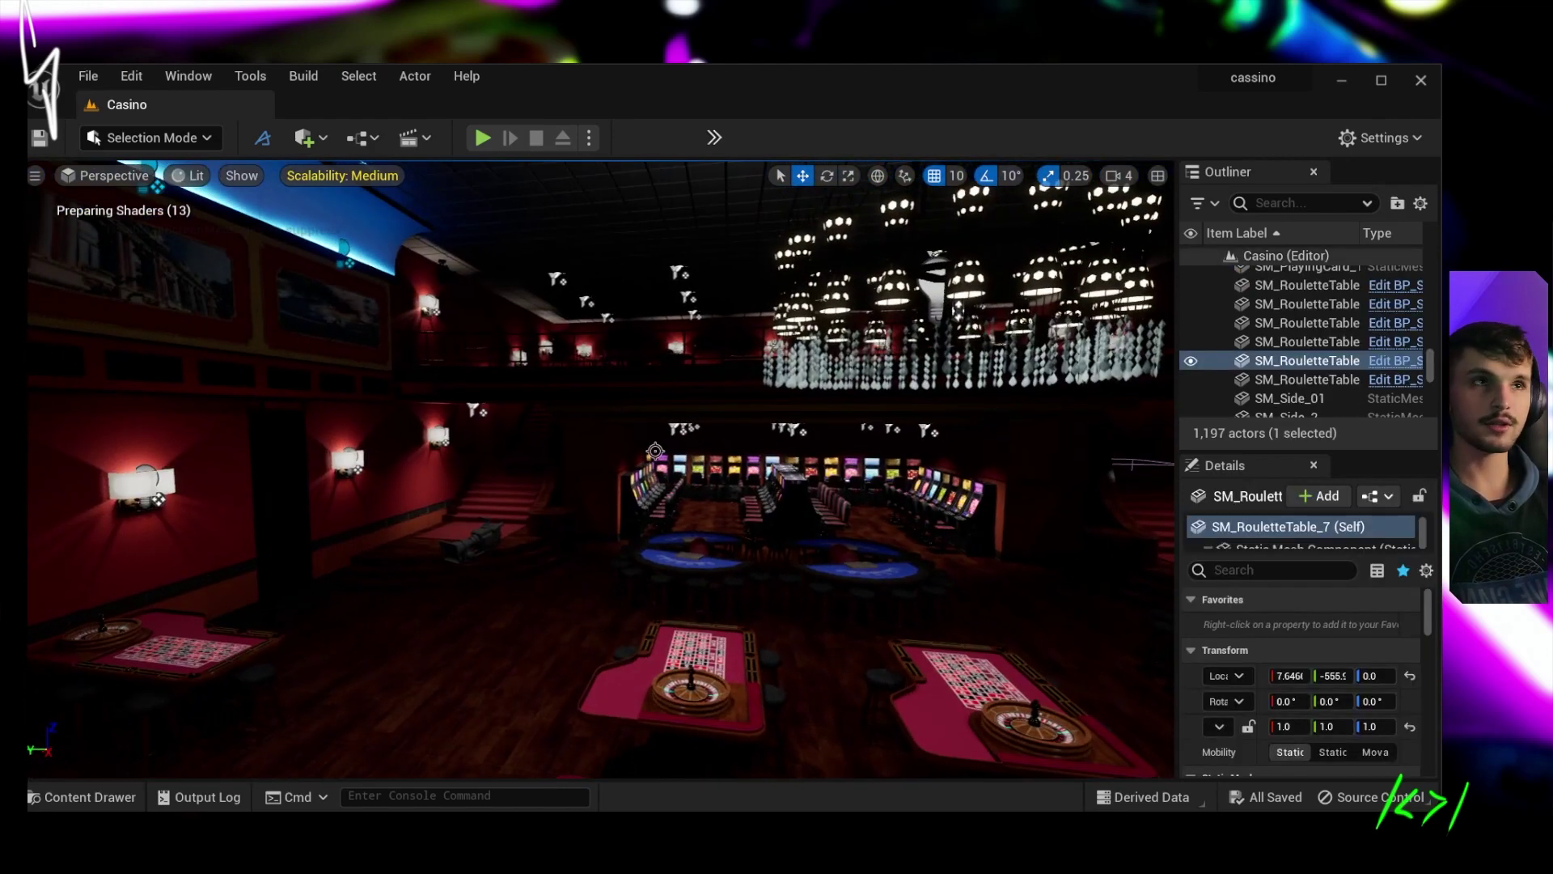
drag(655, 451, 481, 436)
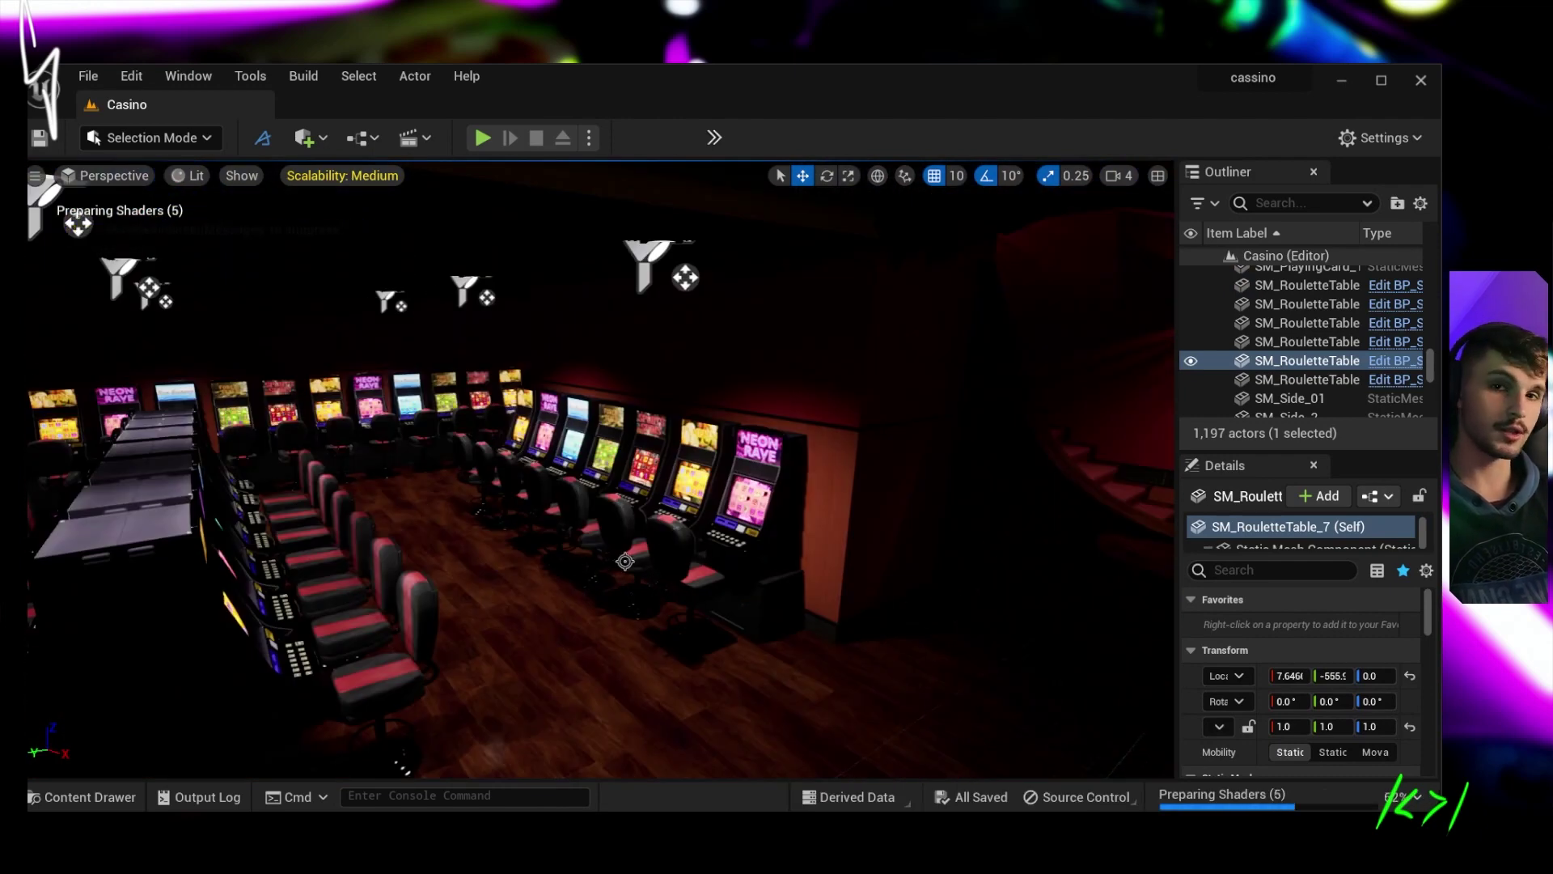
mouse_move(600, 470)
right_down()
mouse_move(566, 469)
mouse_move(665, 441)
right_up()
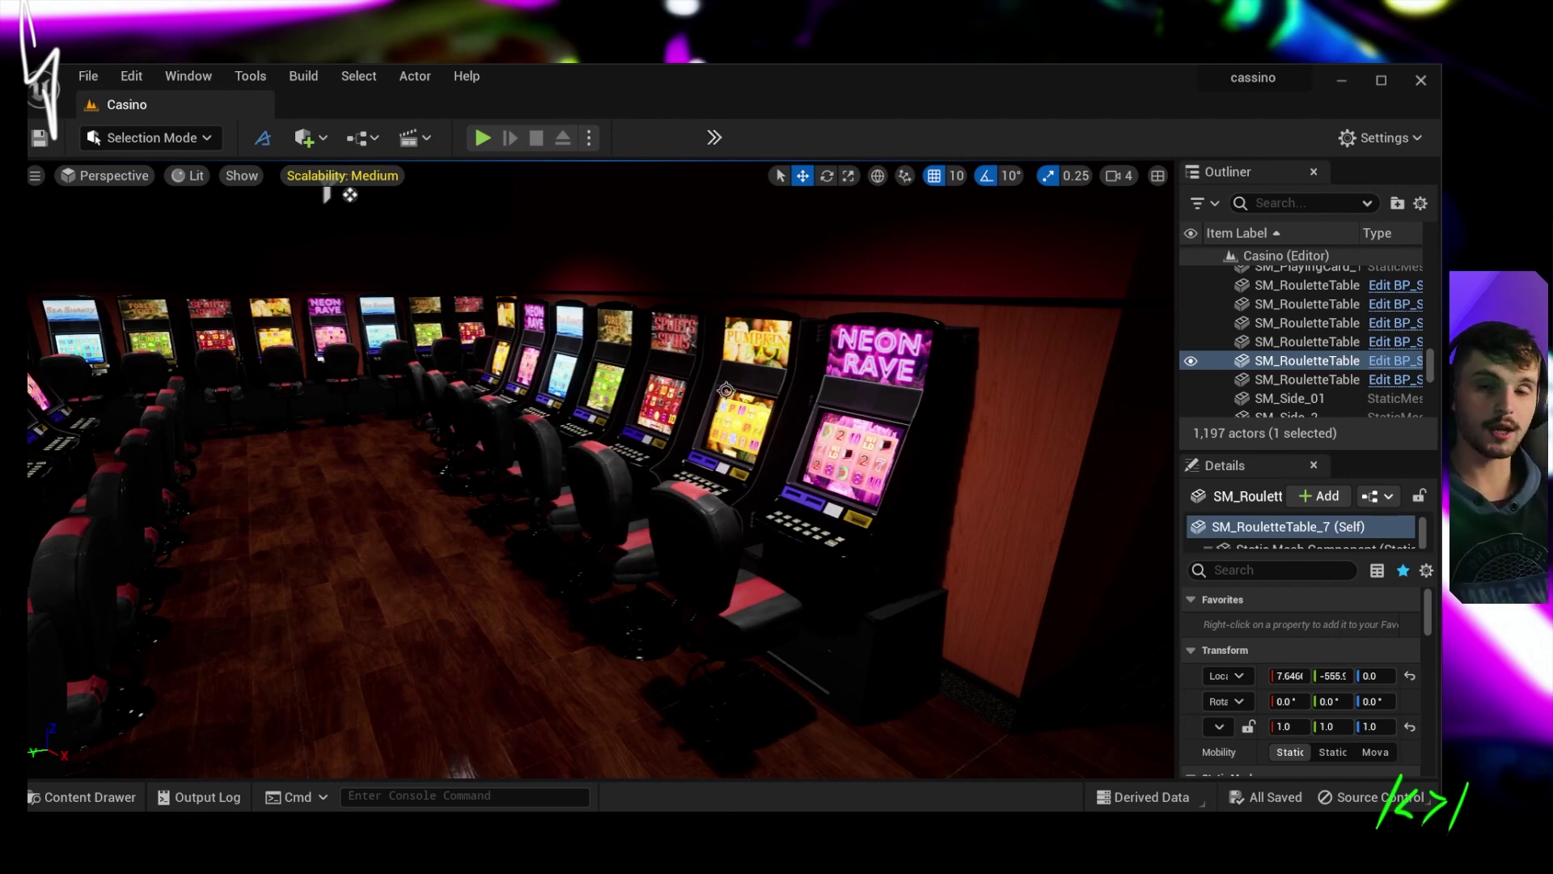
right_drag(719, 369, 615, 348)
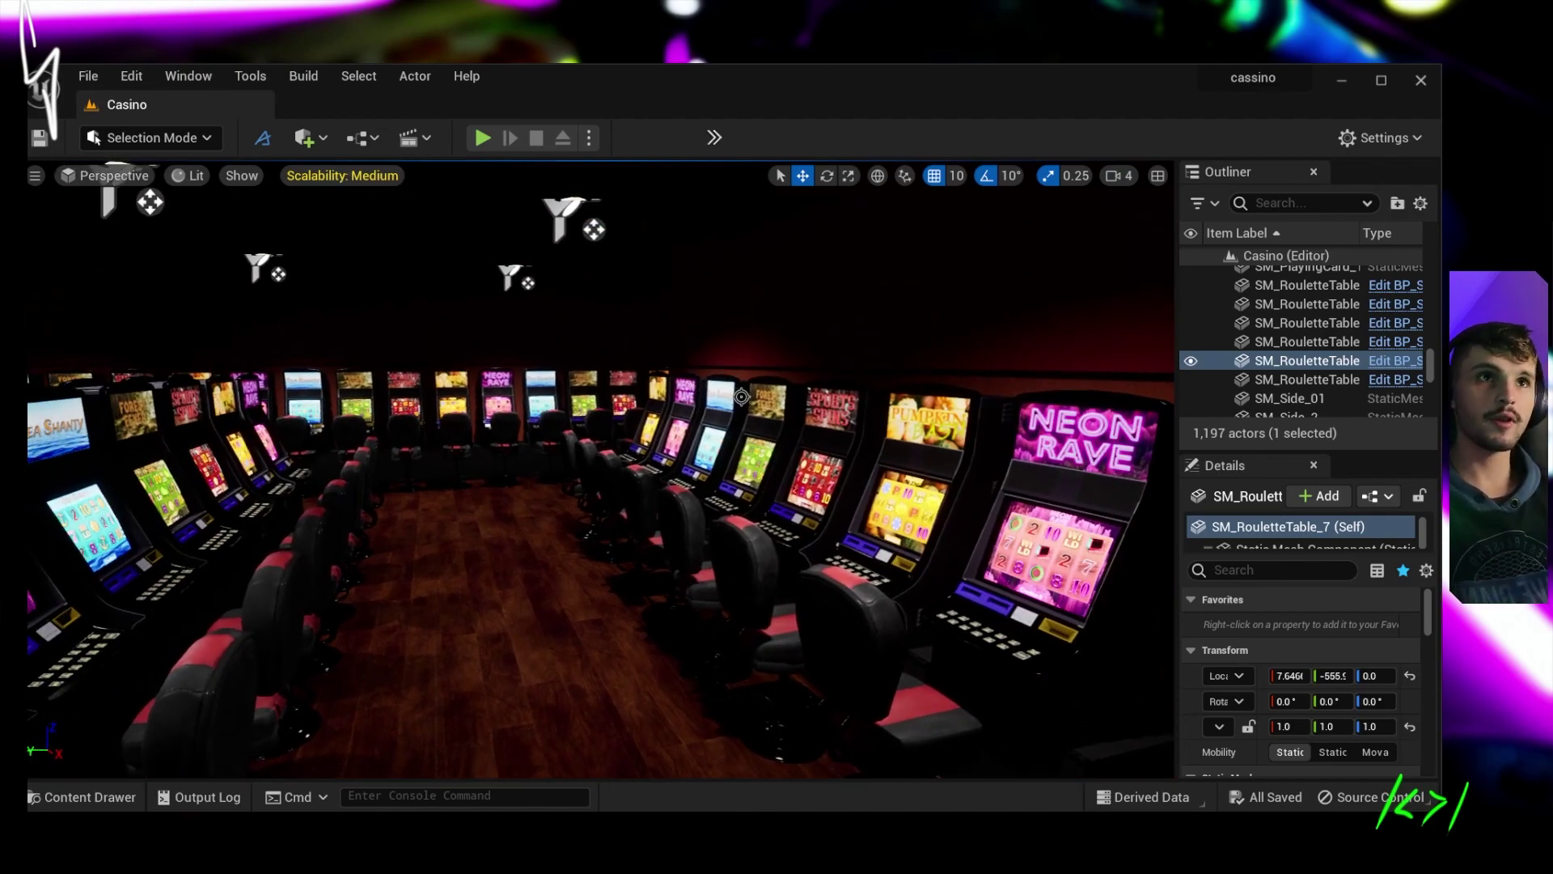
right_drag(741, 396, 728, 393)
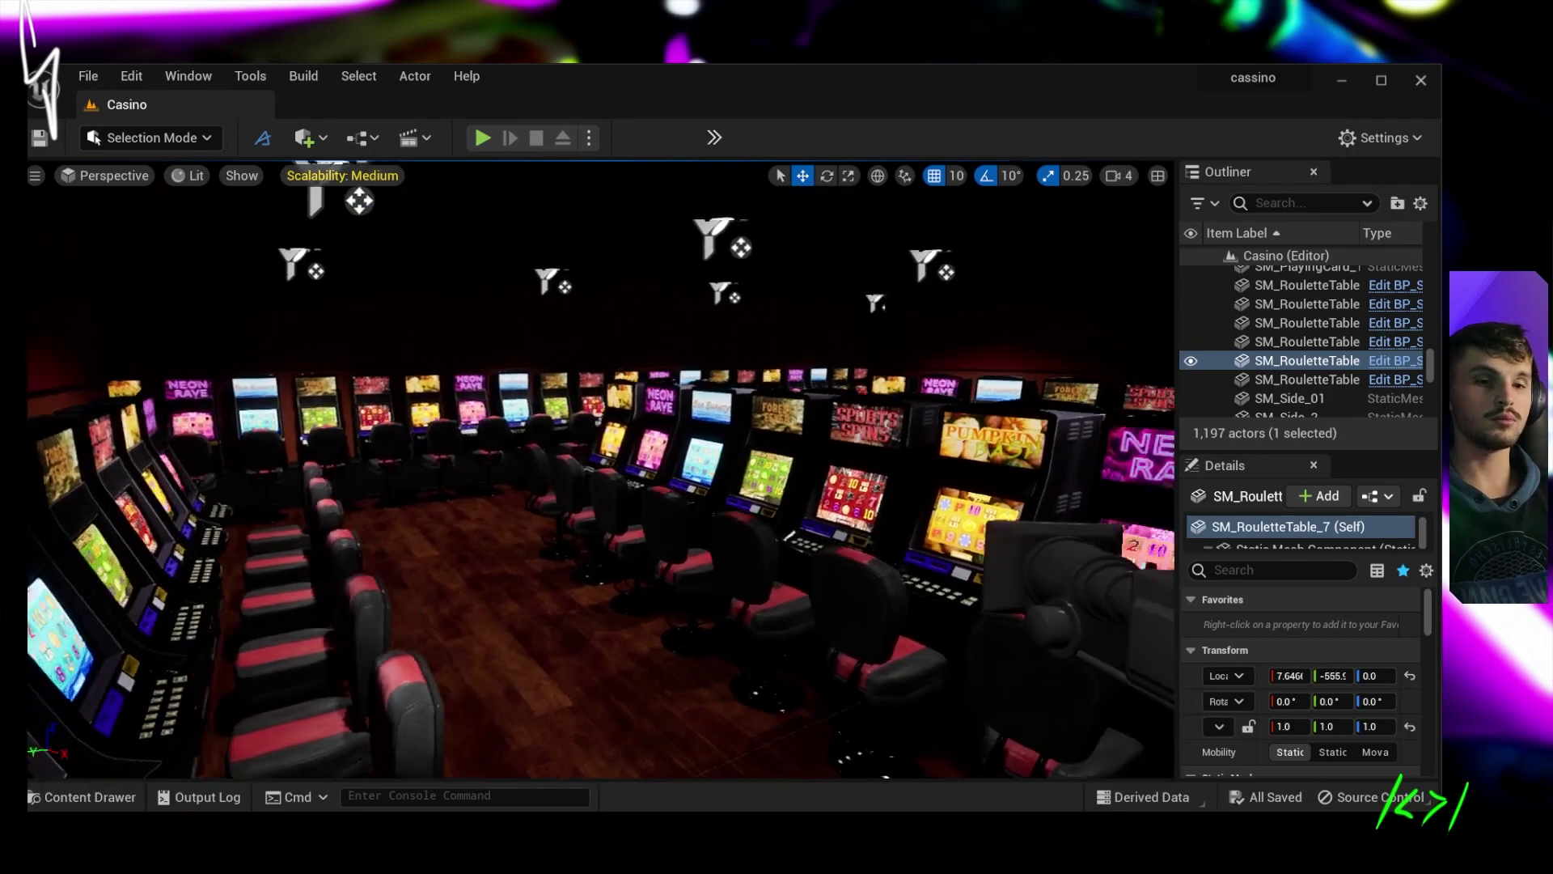
right_drag(590, 329, 590, 329)
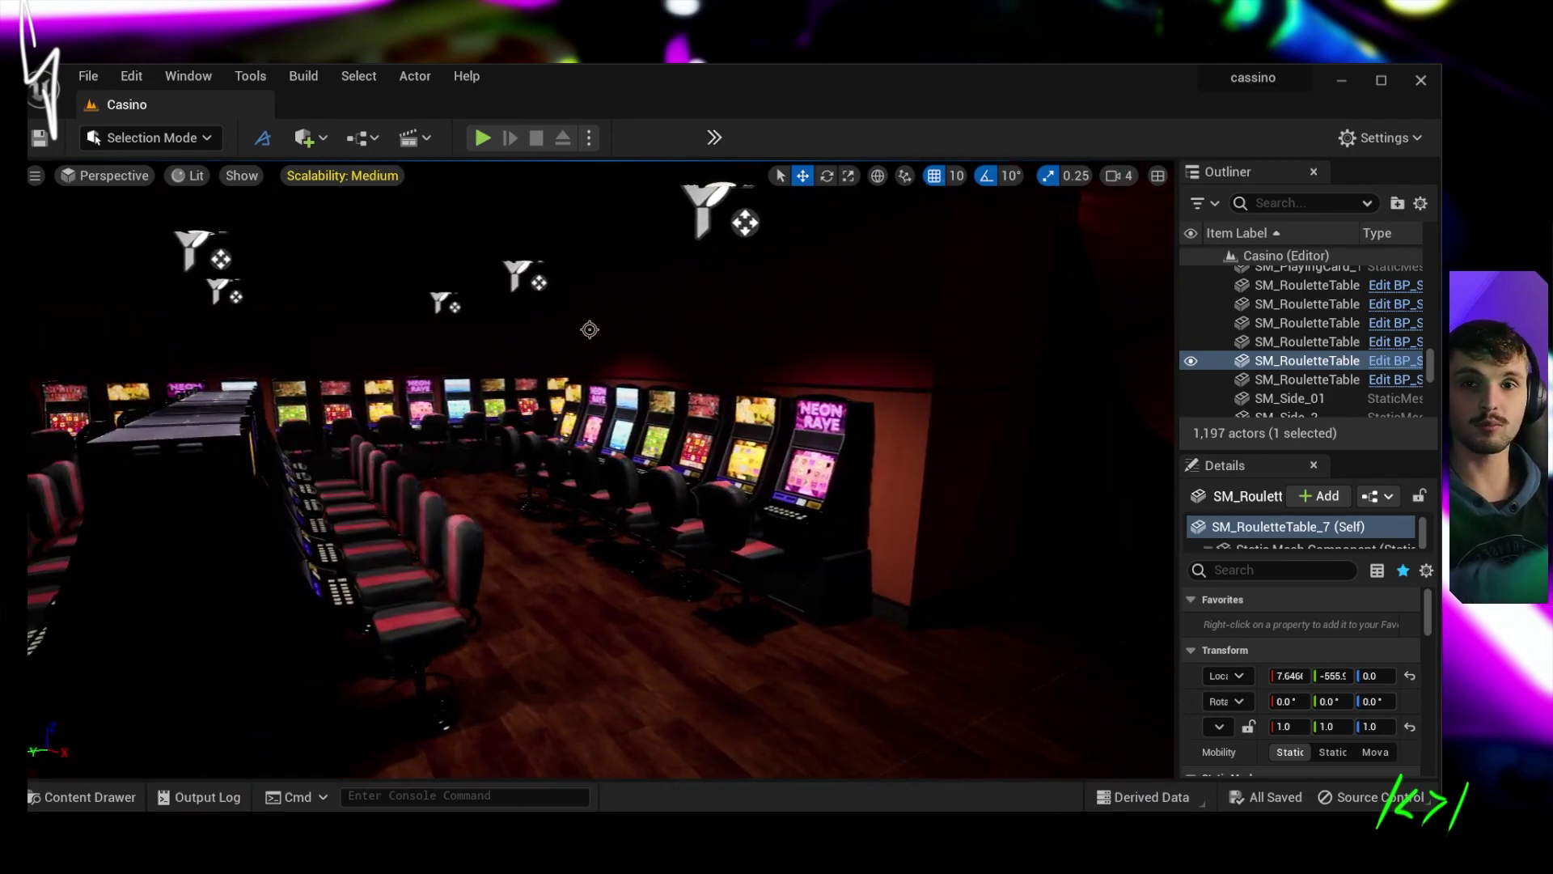
right_drag(590, 329, 590, 330)
key(Caps_Lock)
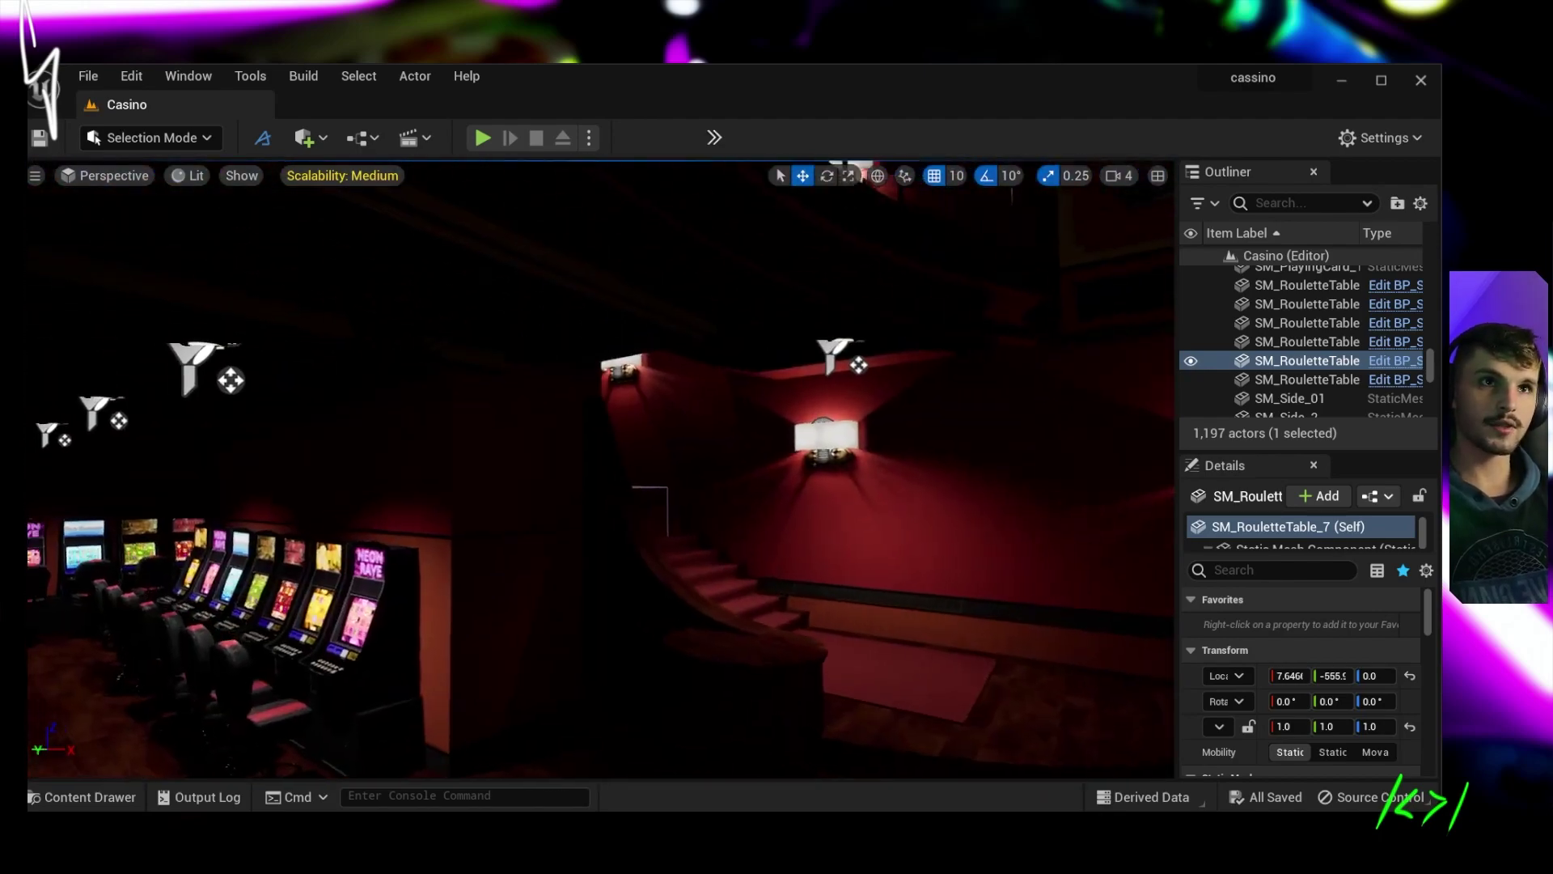
right_drag(279, 280, 279, 280)
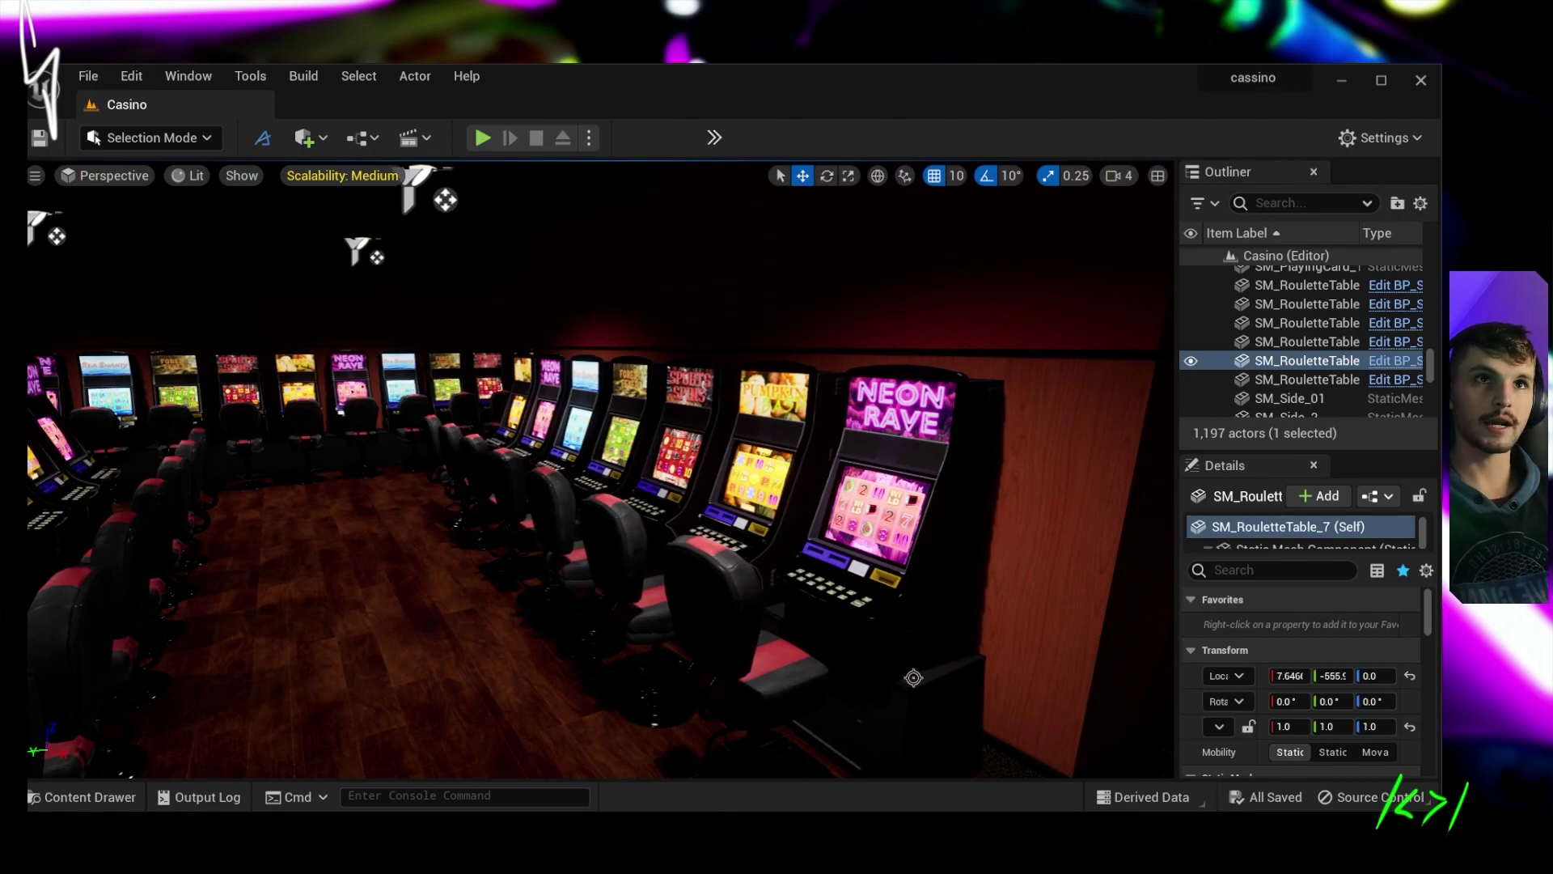
right_drag(279, 279, 279, 280)
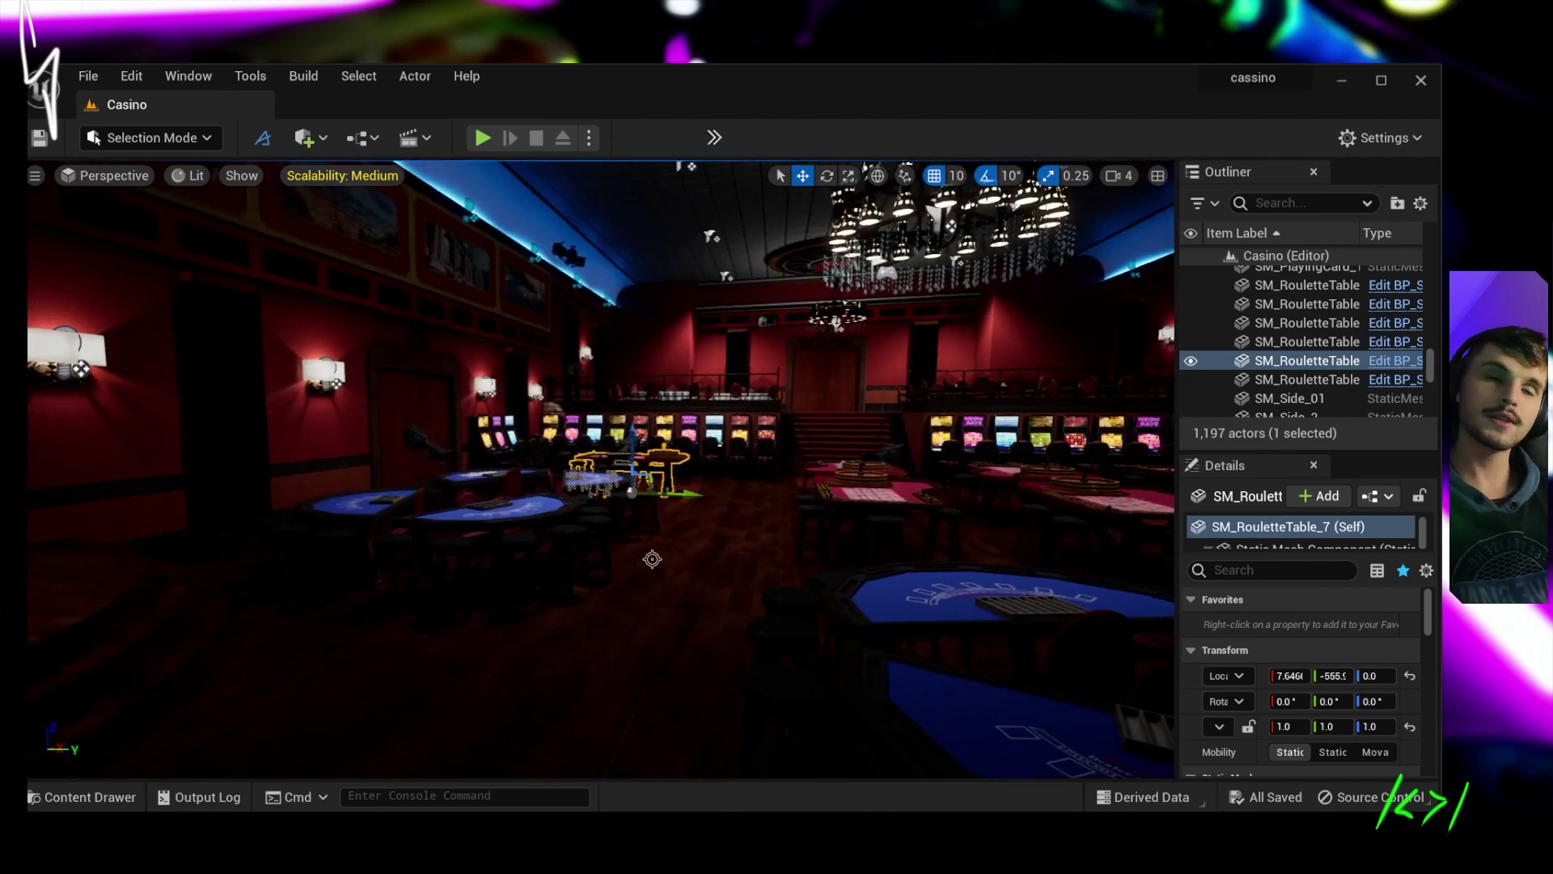
right_drag(652, 559, 625, 273)
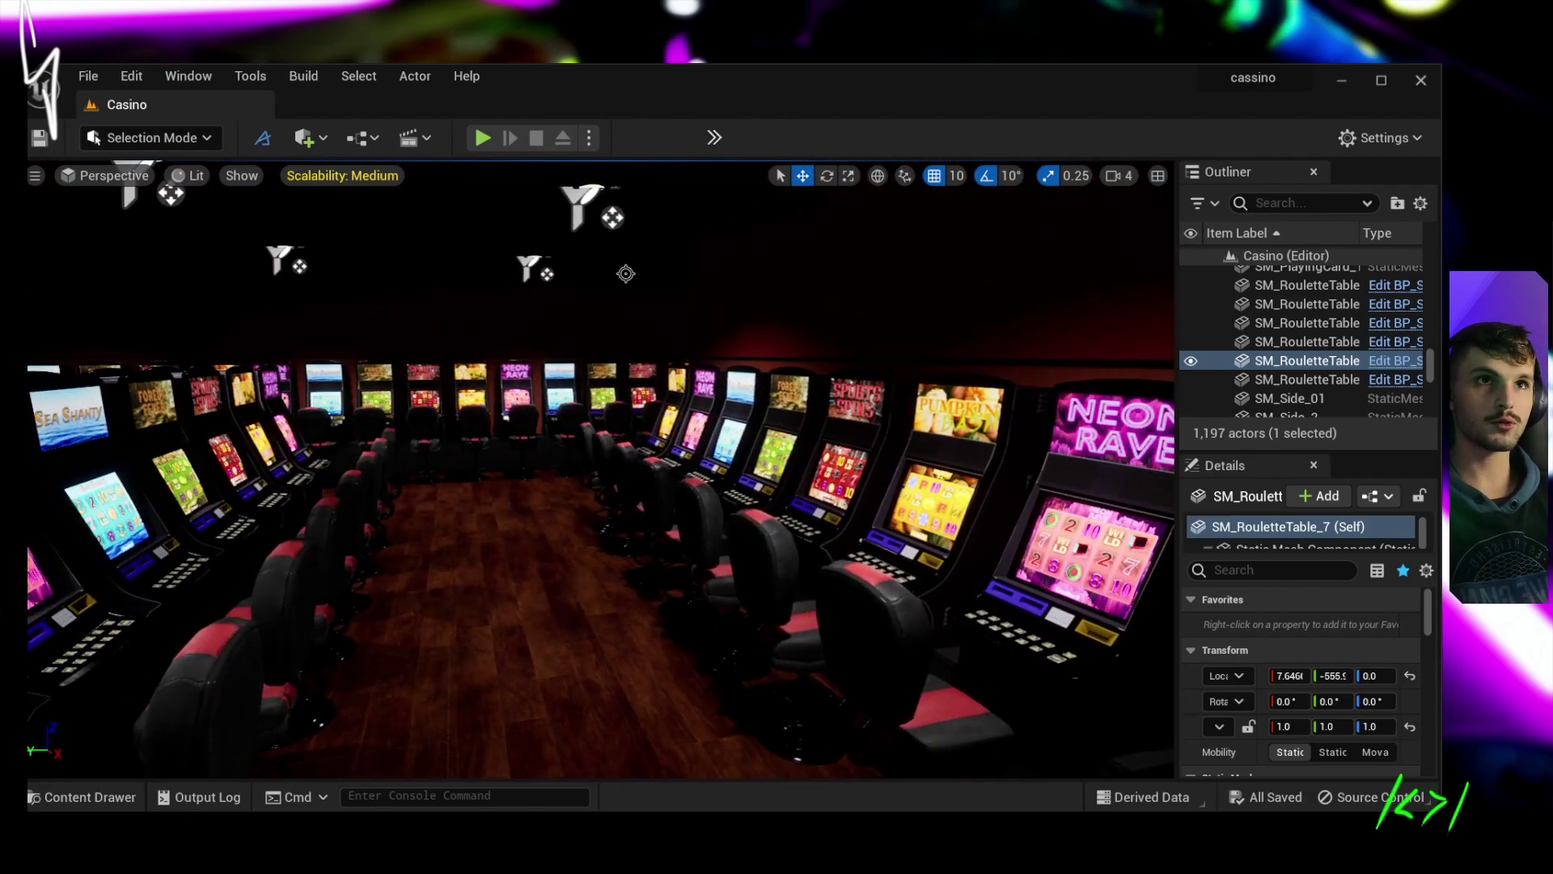
right_drag(686, 274, 864, 268)
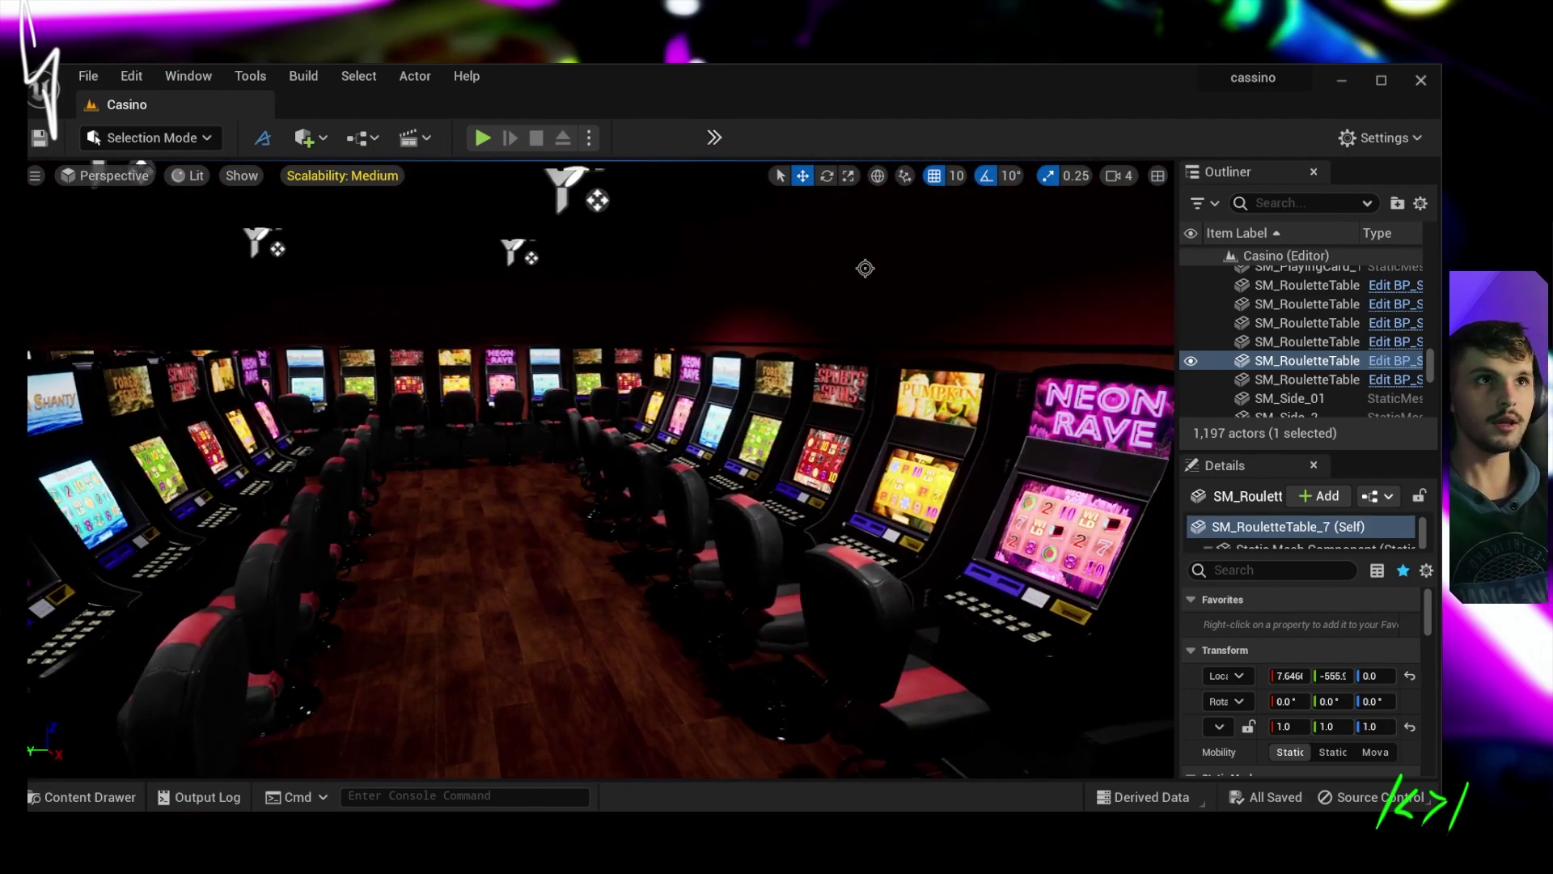
right_drag(820, 352, 773, 382)
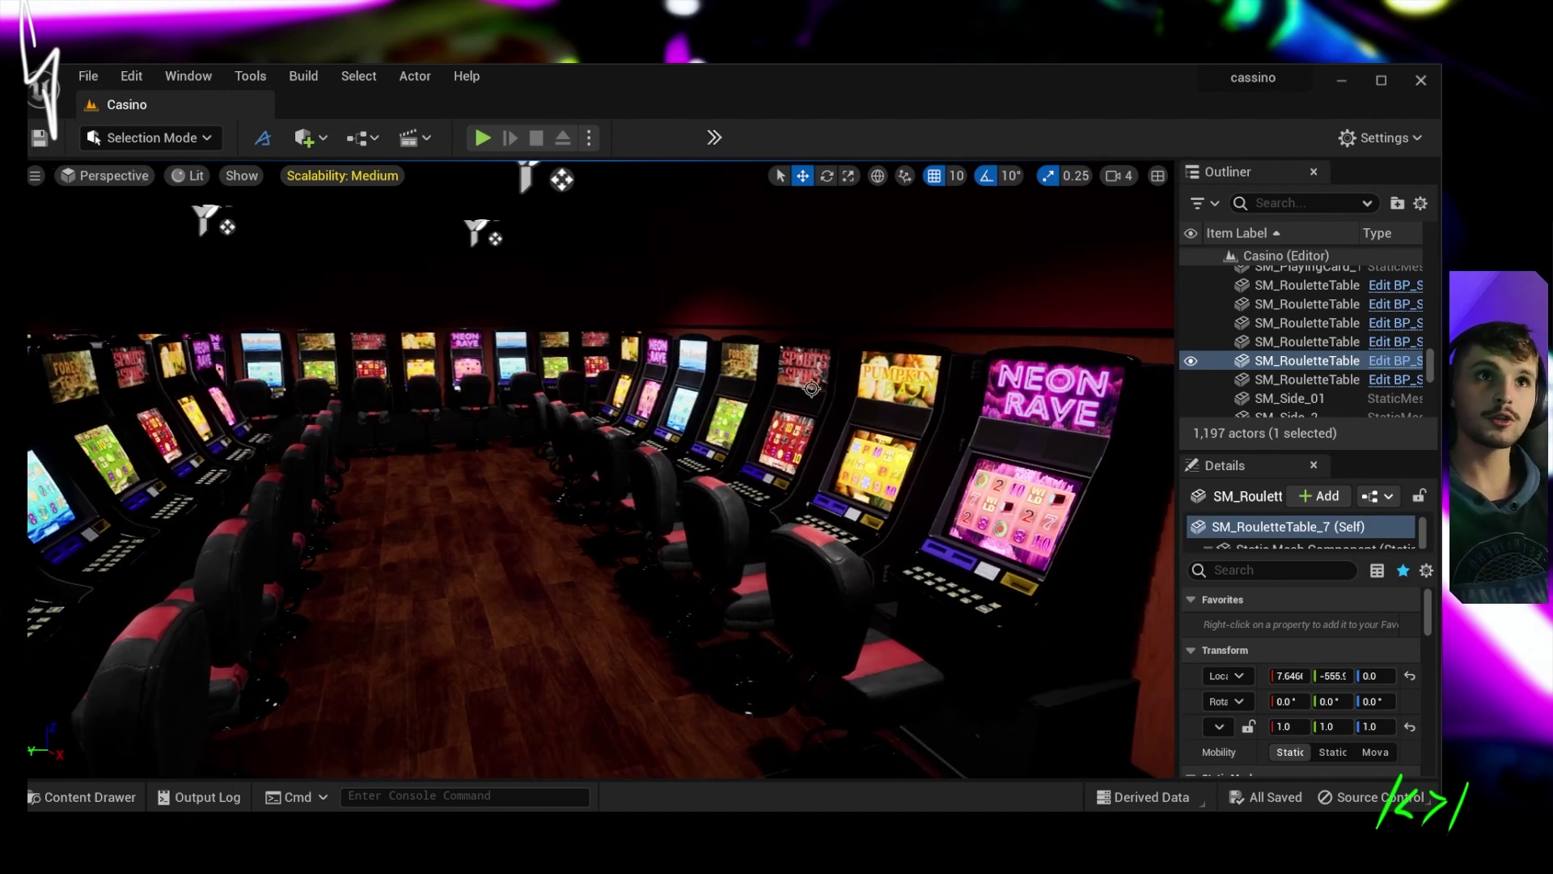
mouse_move(784, 393)
right_down()
mouse_move(728, 388)
mouse_move(762, 407)
right_up()
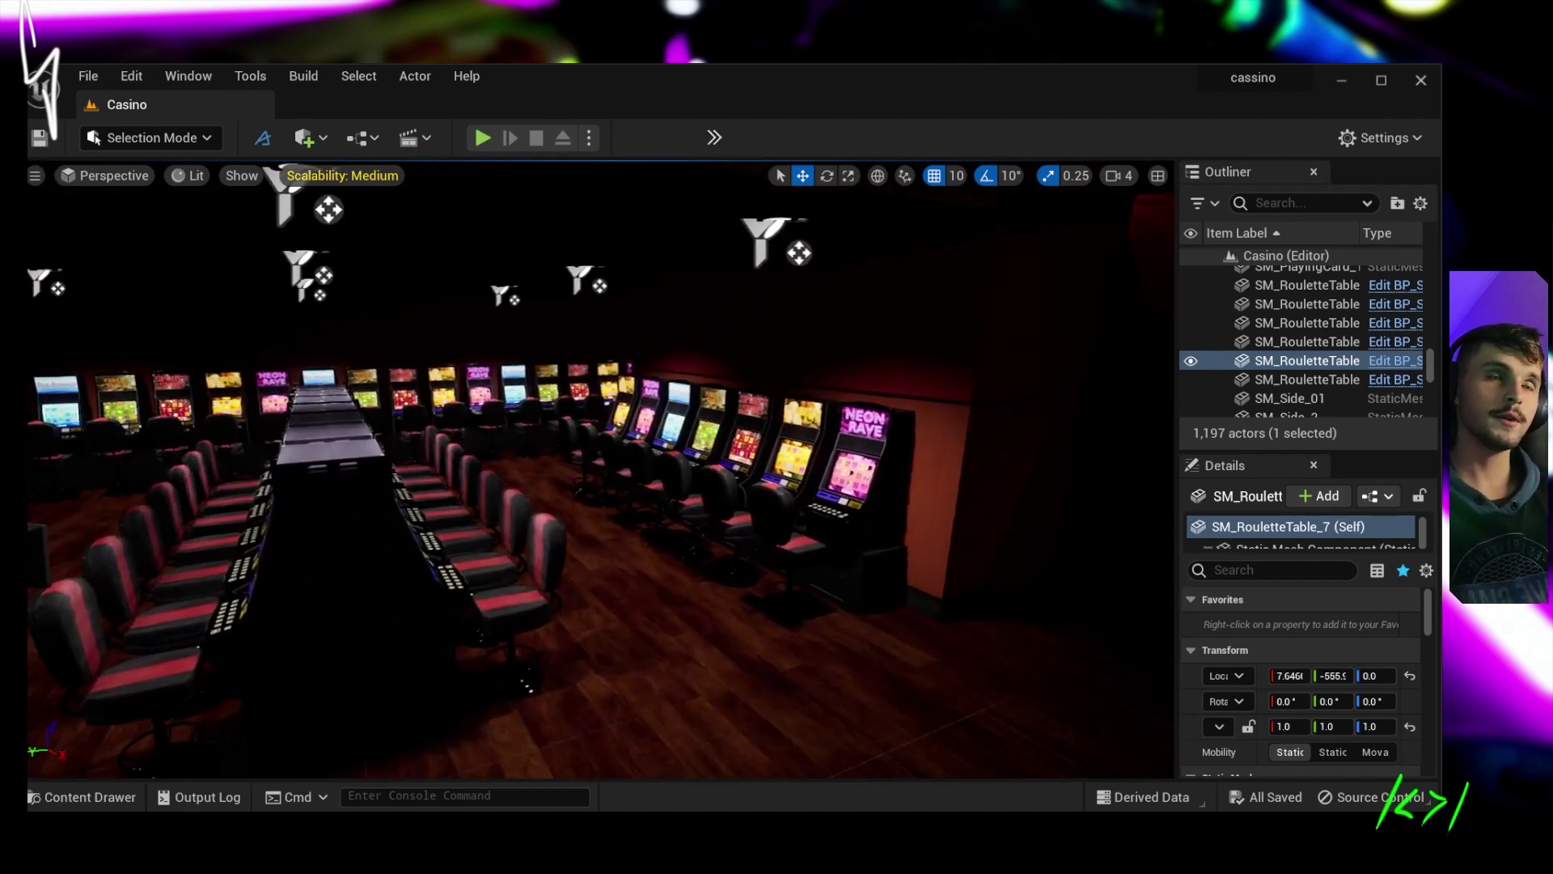
right_drag(625, 452, 625, 451)
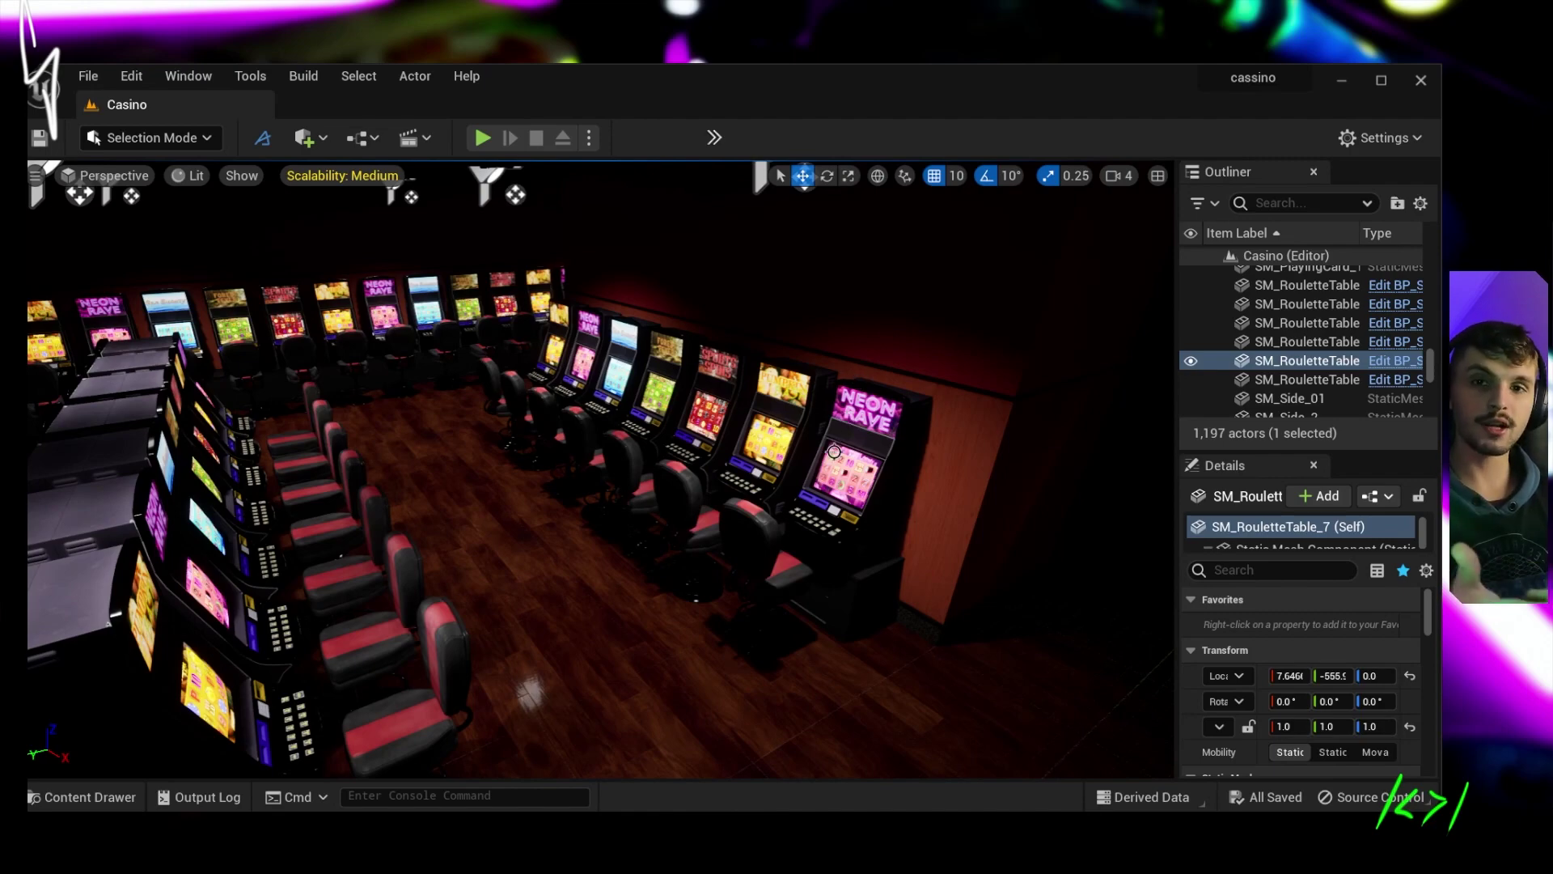
right_drag(601, 469, 600, 469)
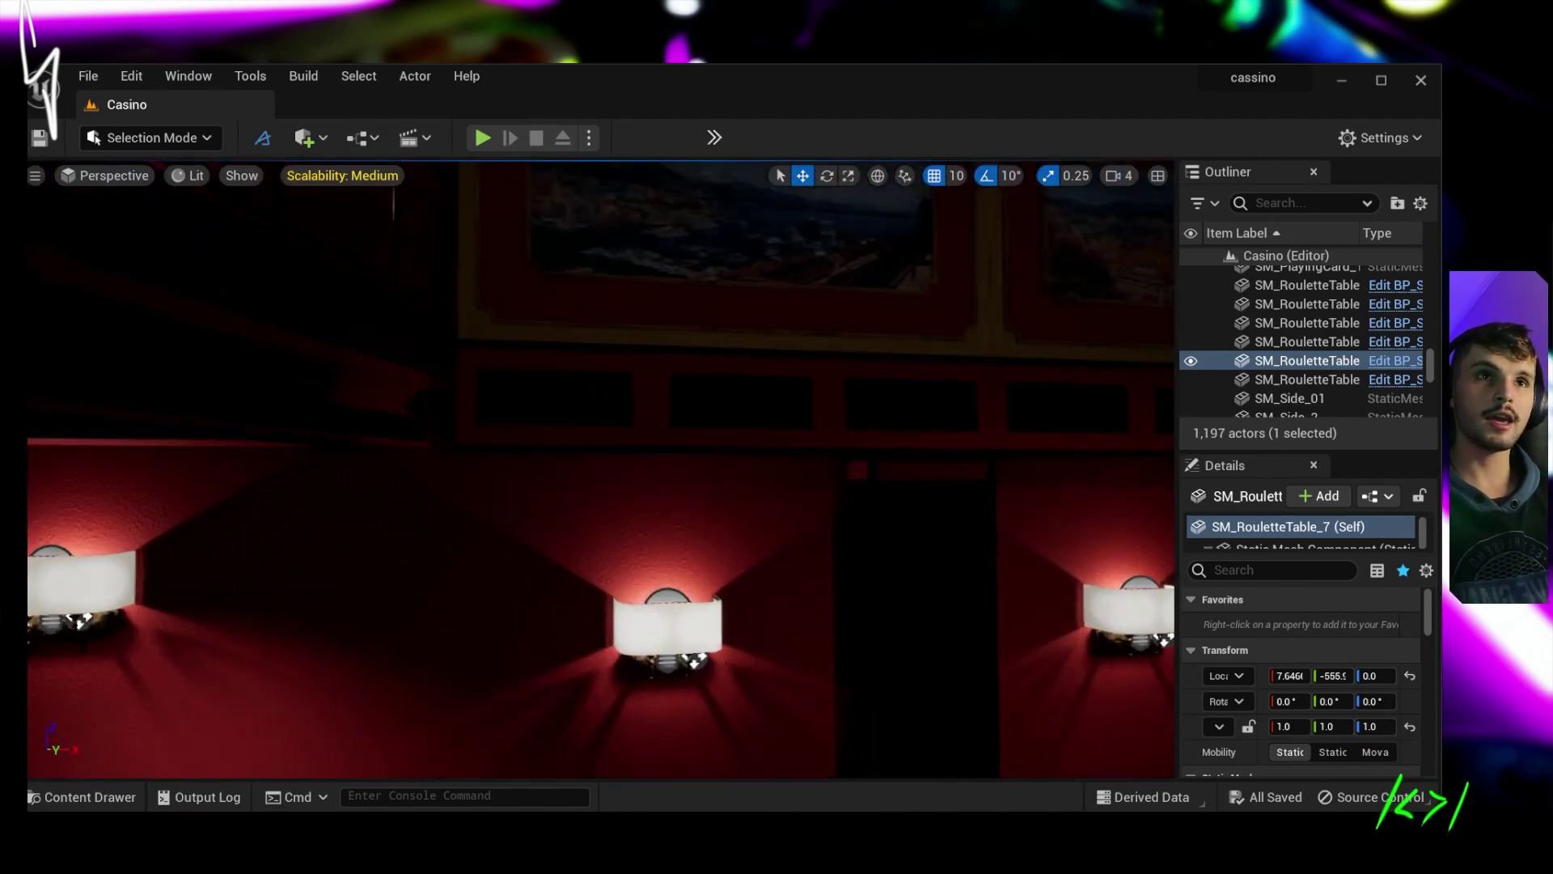
- Focus SM_Wall_Lamp_Antique_4 and move it along X from -950 to -930
click(453, 631)
key(f)
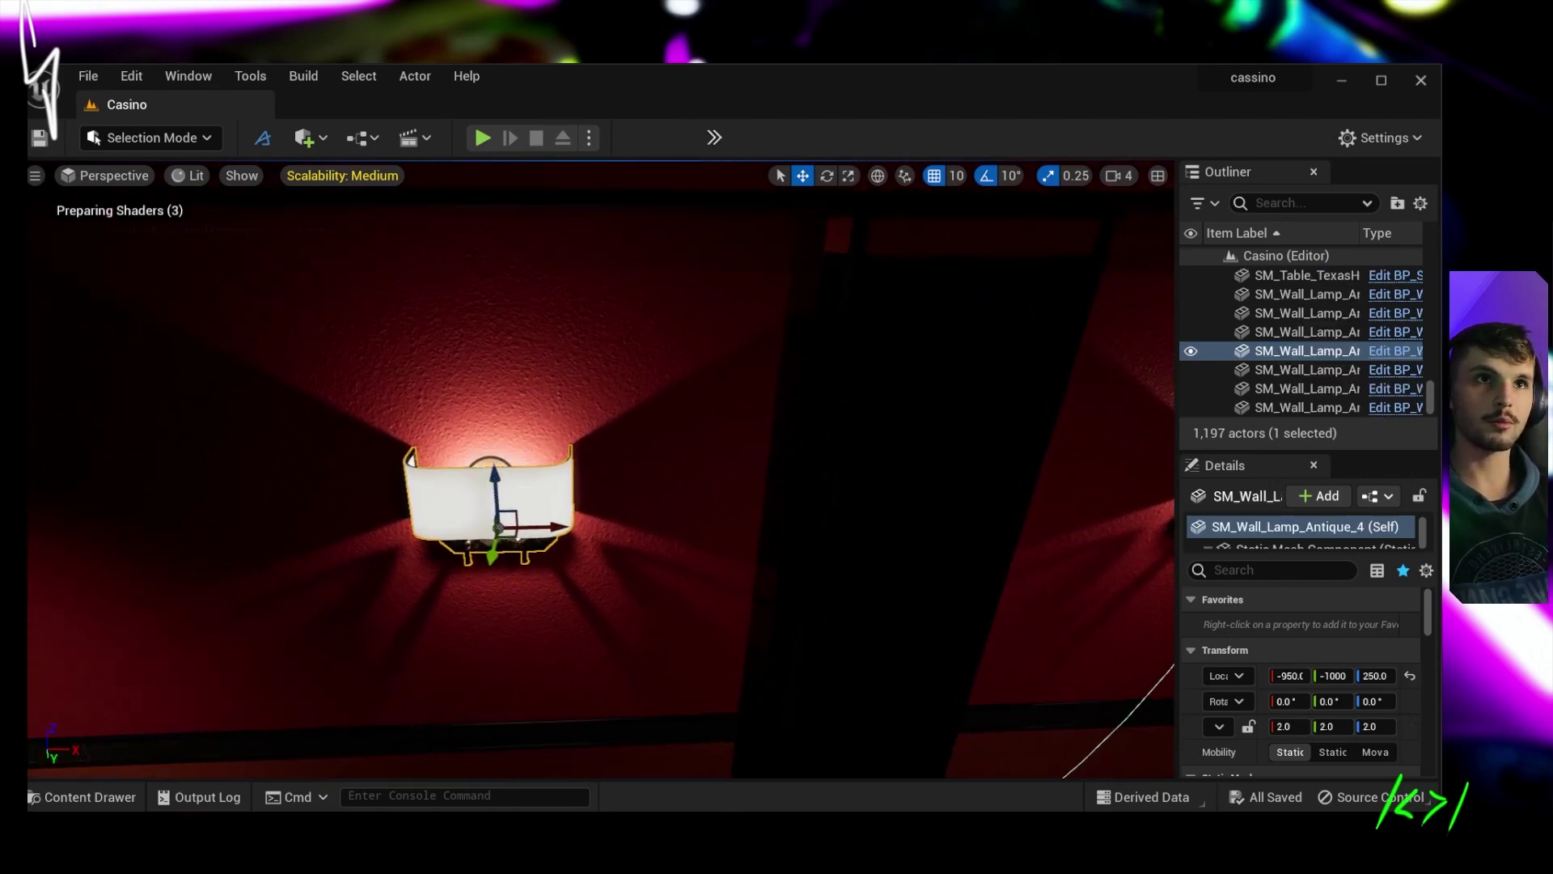
scroll(584, 503, up, 3)
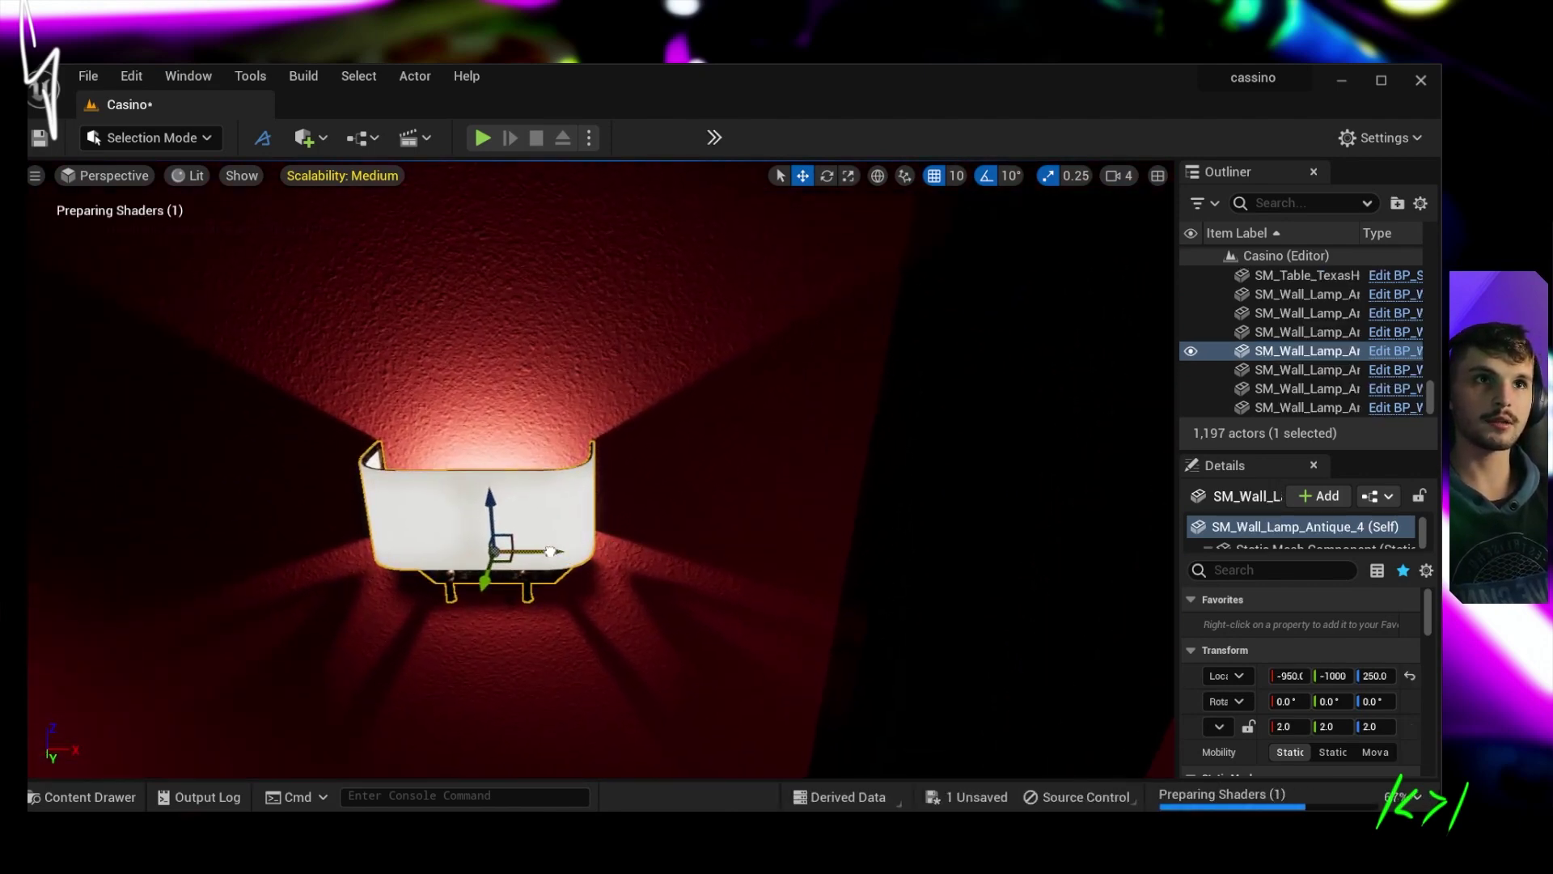
drag(550, 552, 582, 552)
- Fly around the hall to inspect the slot-machine rows and the blue-lit ceiling
right_drag(745, 454, 744, 411)
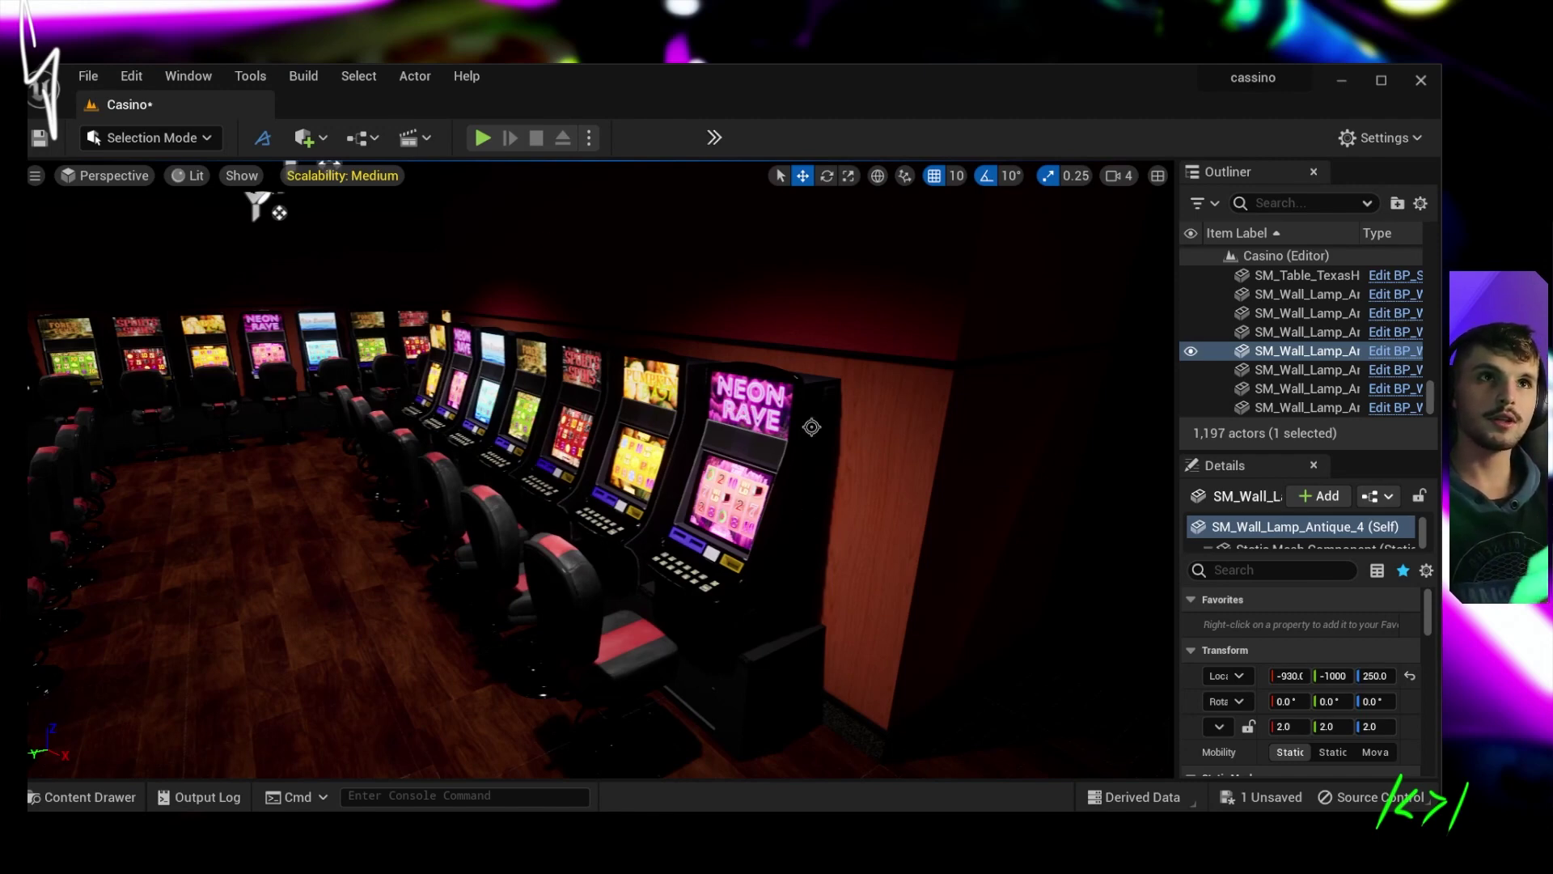
right_drag(811, 426, 811, 427)
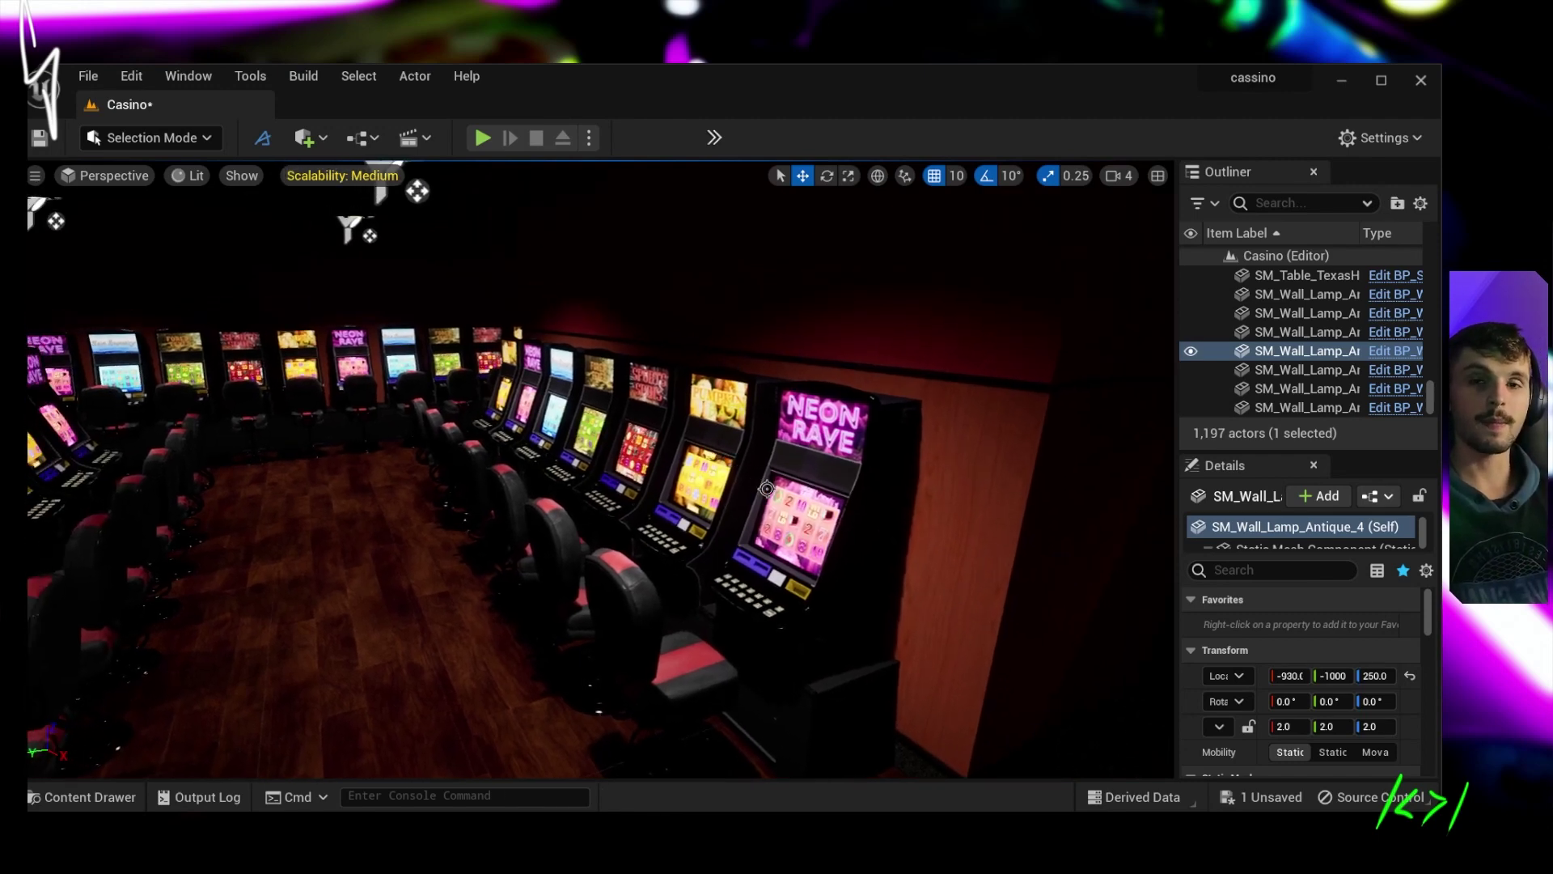
right_drag(767, 487, 766, 487)
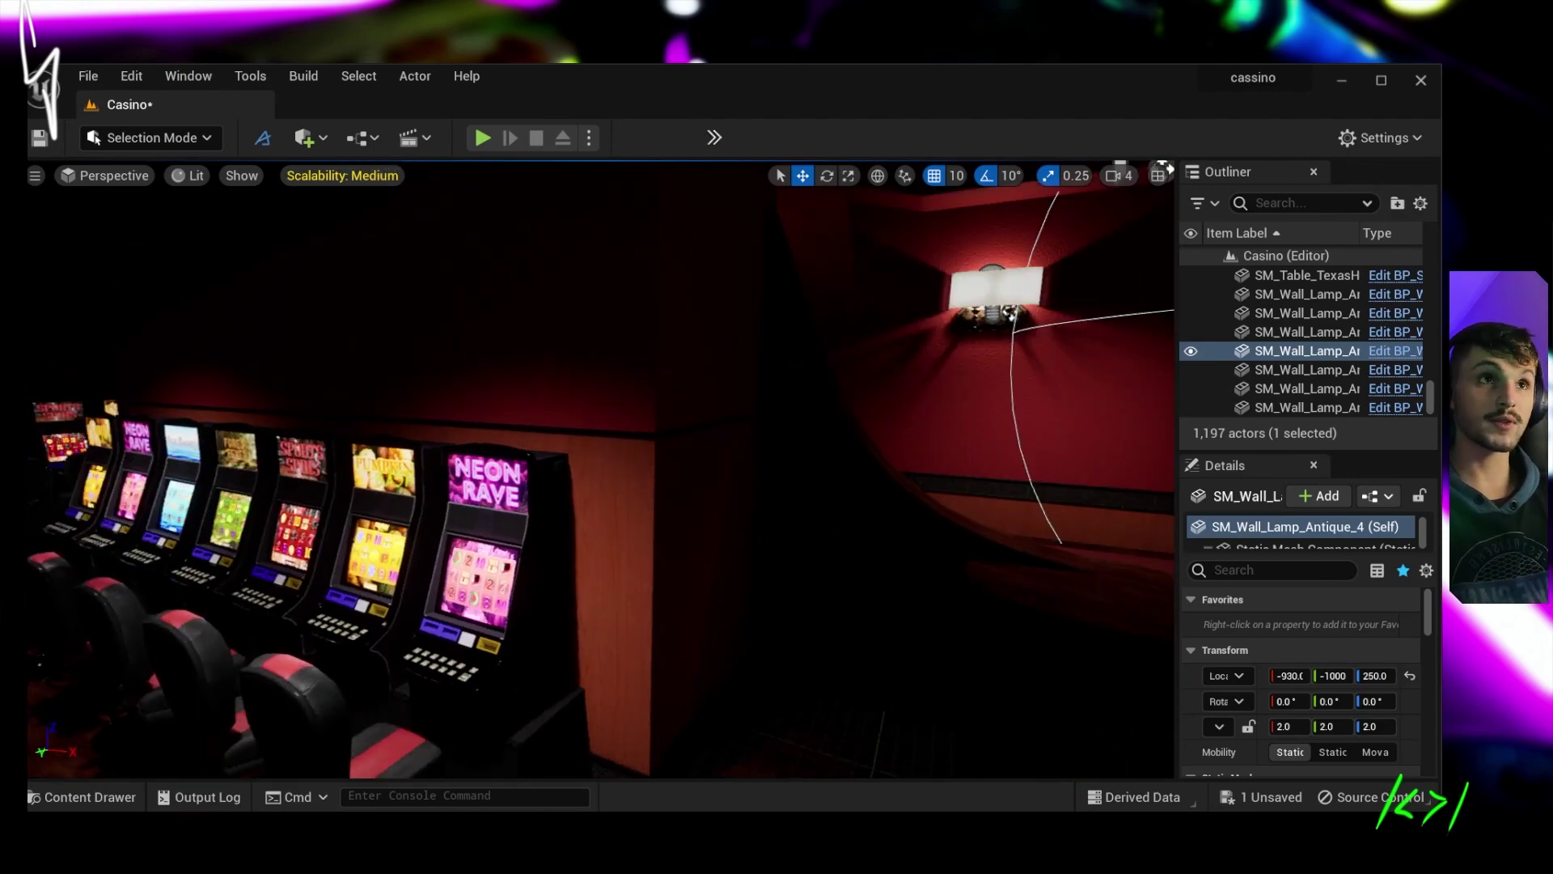
right_drag(807, 430, 819, 430)
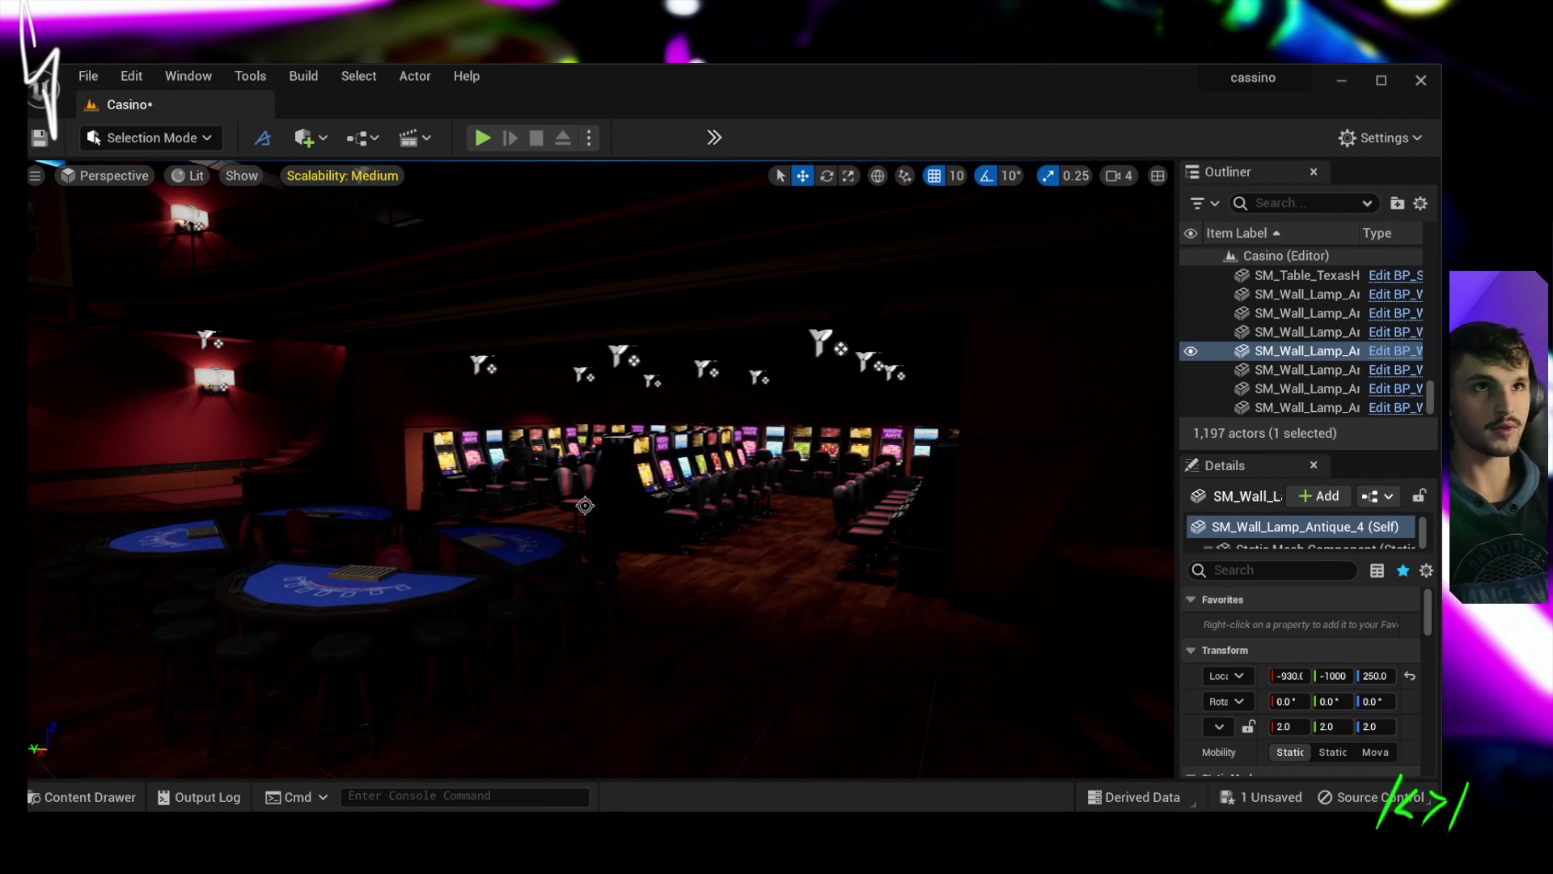
mouse_move(585, 505)
right_down()
mouse_move(789, 494)
mouse_move(890, 463)
right_up()
right_drag(757, 459, 755, 461)
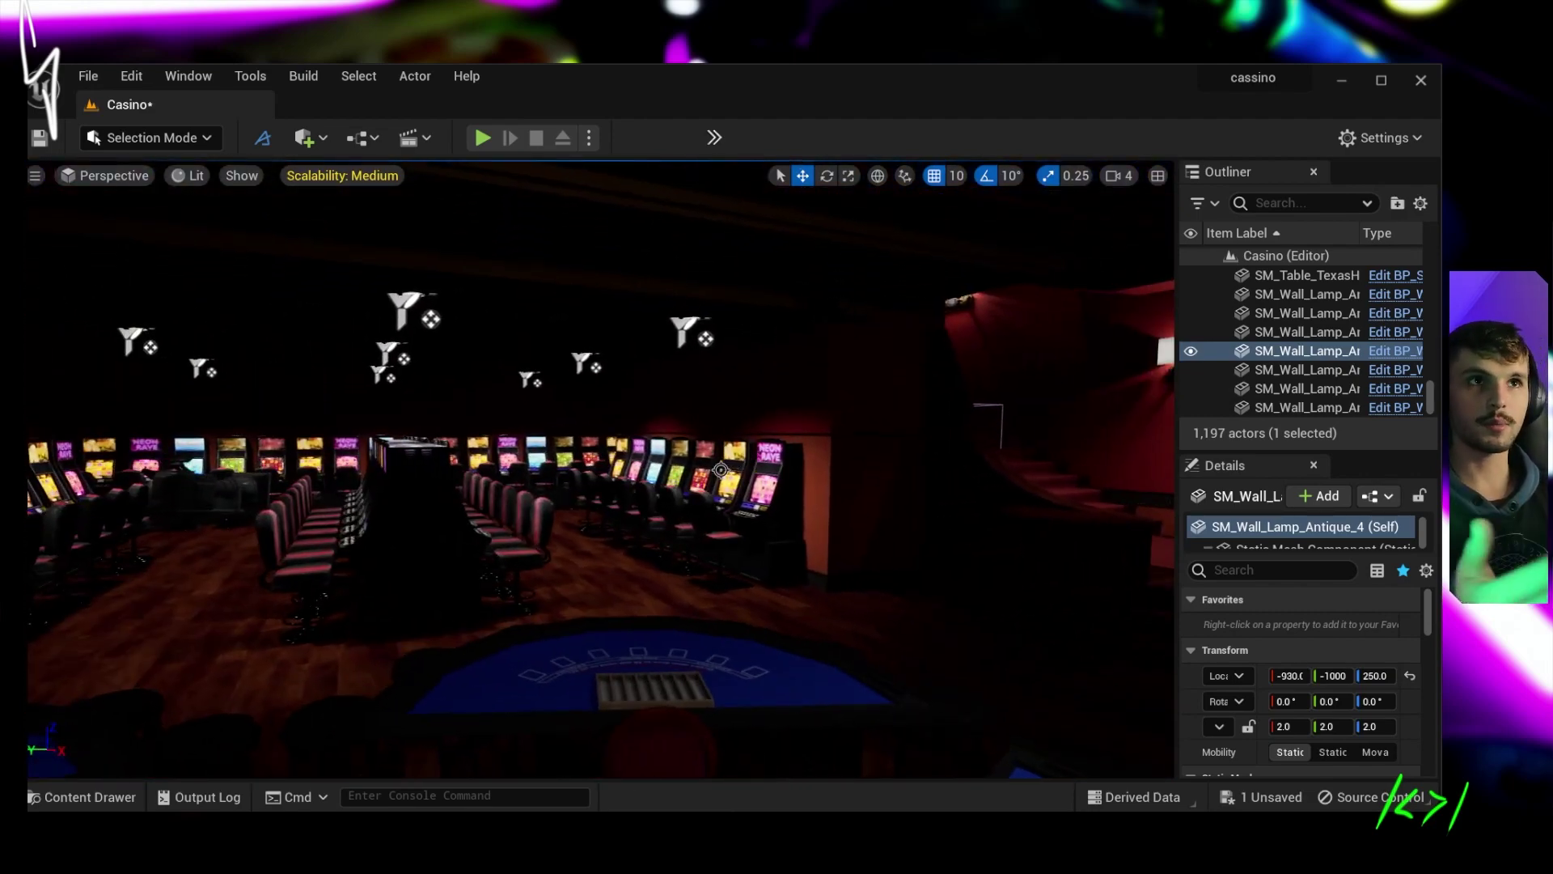
mouse_move(600, 469)
right_down()
mouse_move(601, 485)
mouse_move(705, 426)
right_up()
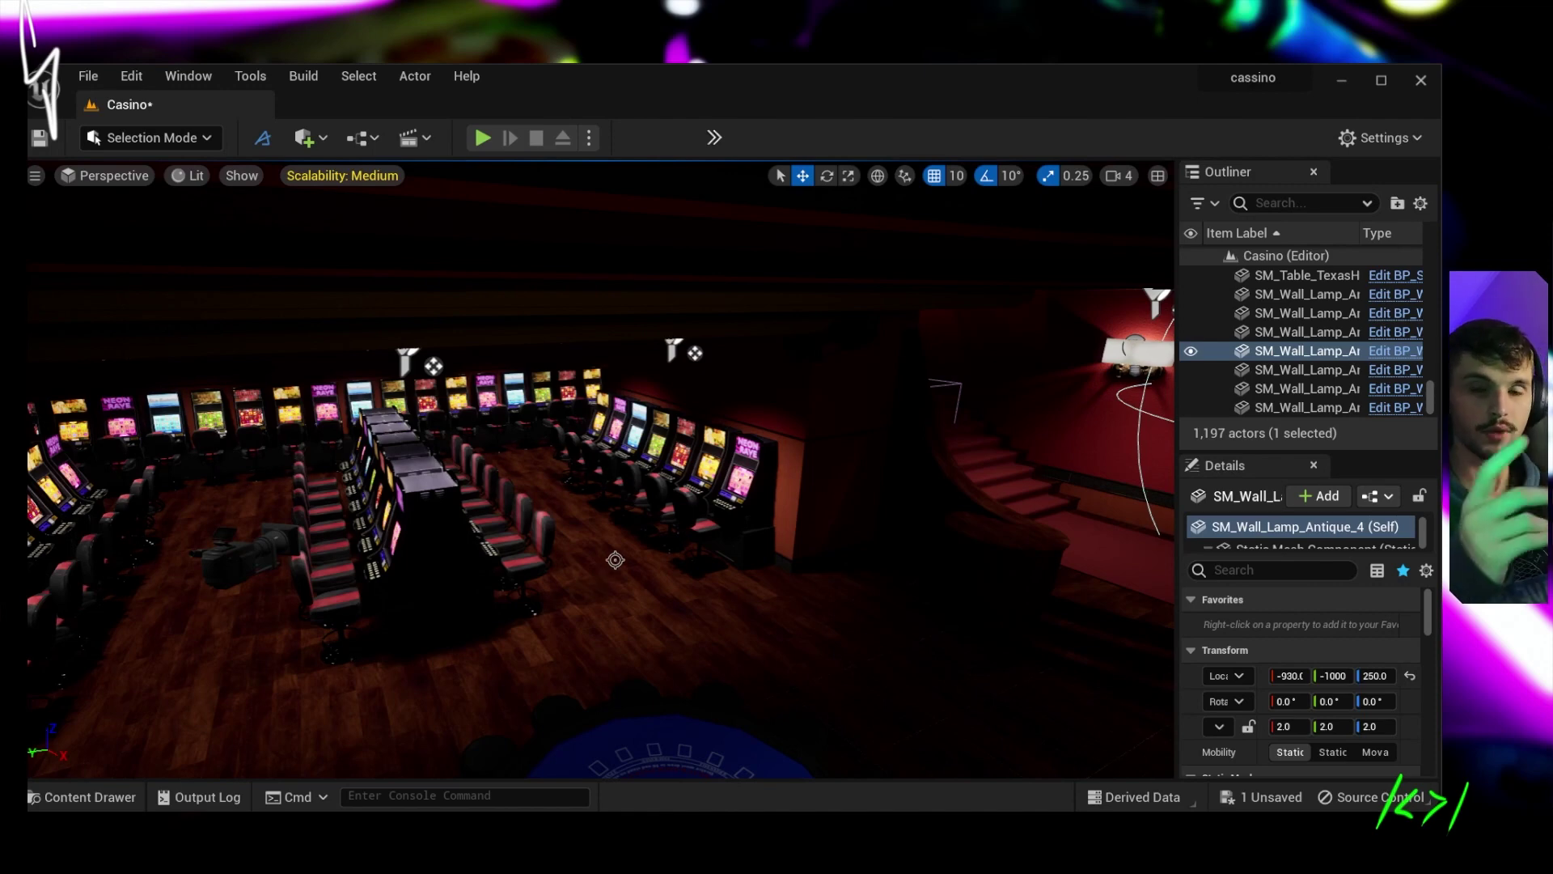
right_drag(690, 549, 382, 719)
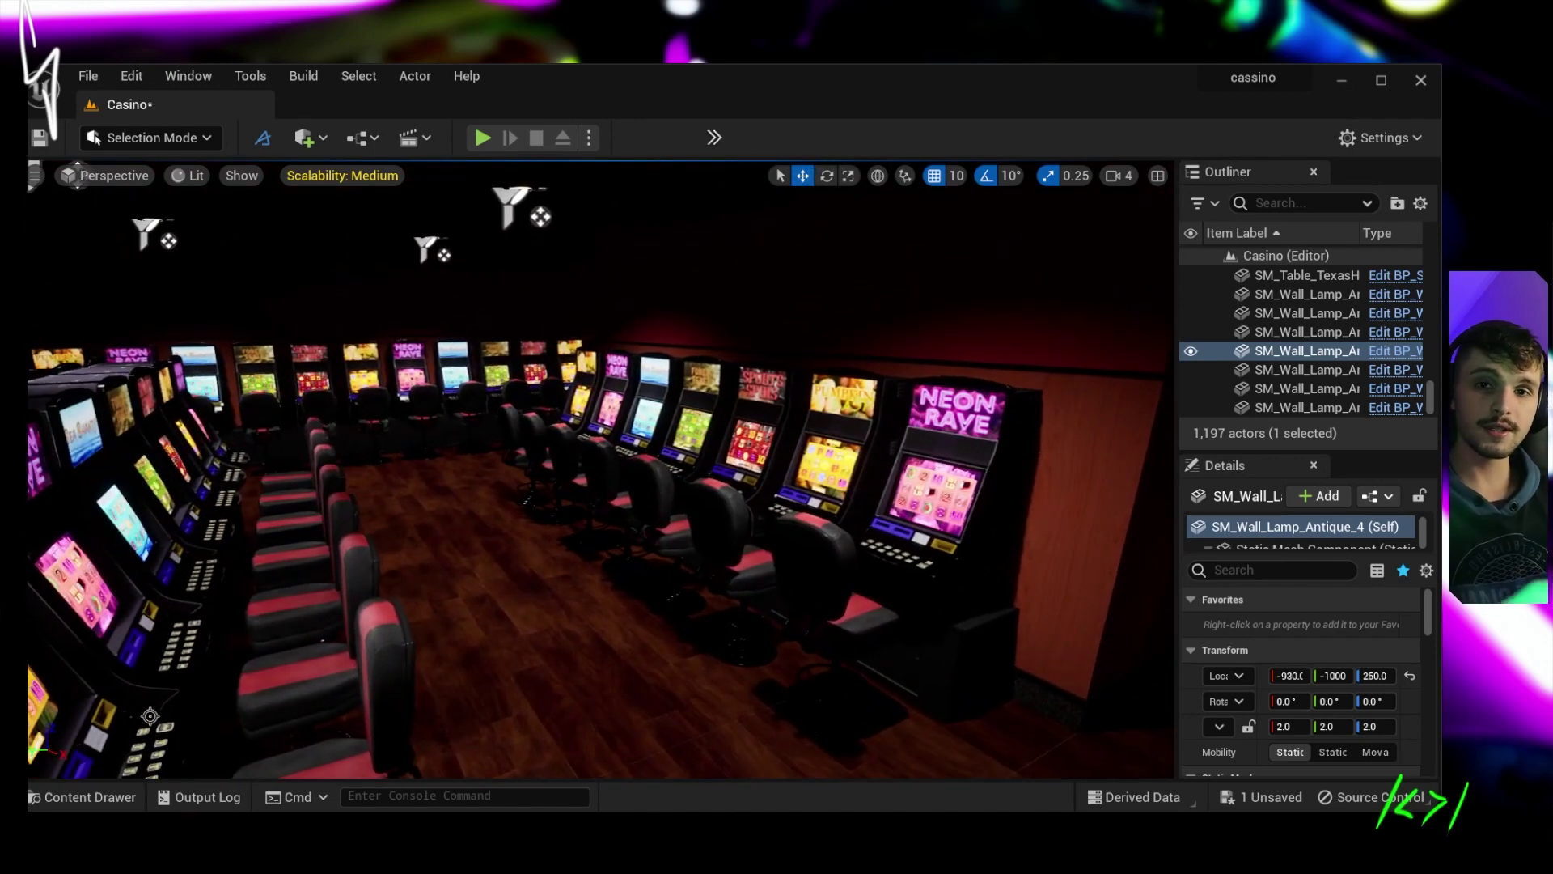
- Play GING_CLUB_FINAL.mp4 from the ENTREGAS folder
mouse_move(481, 841)
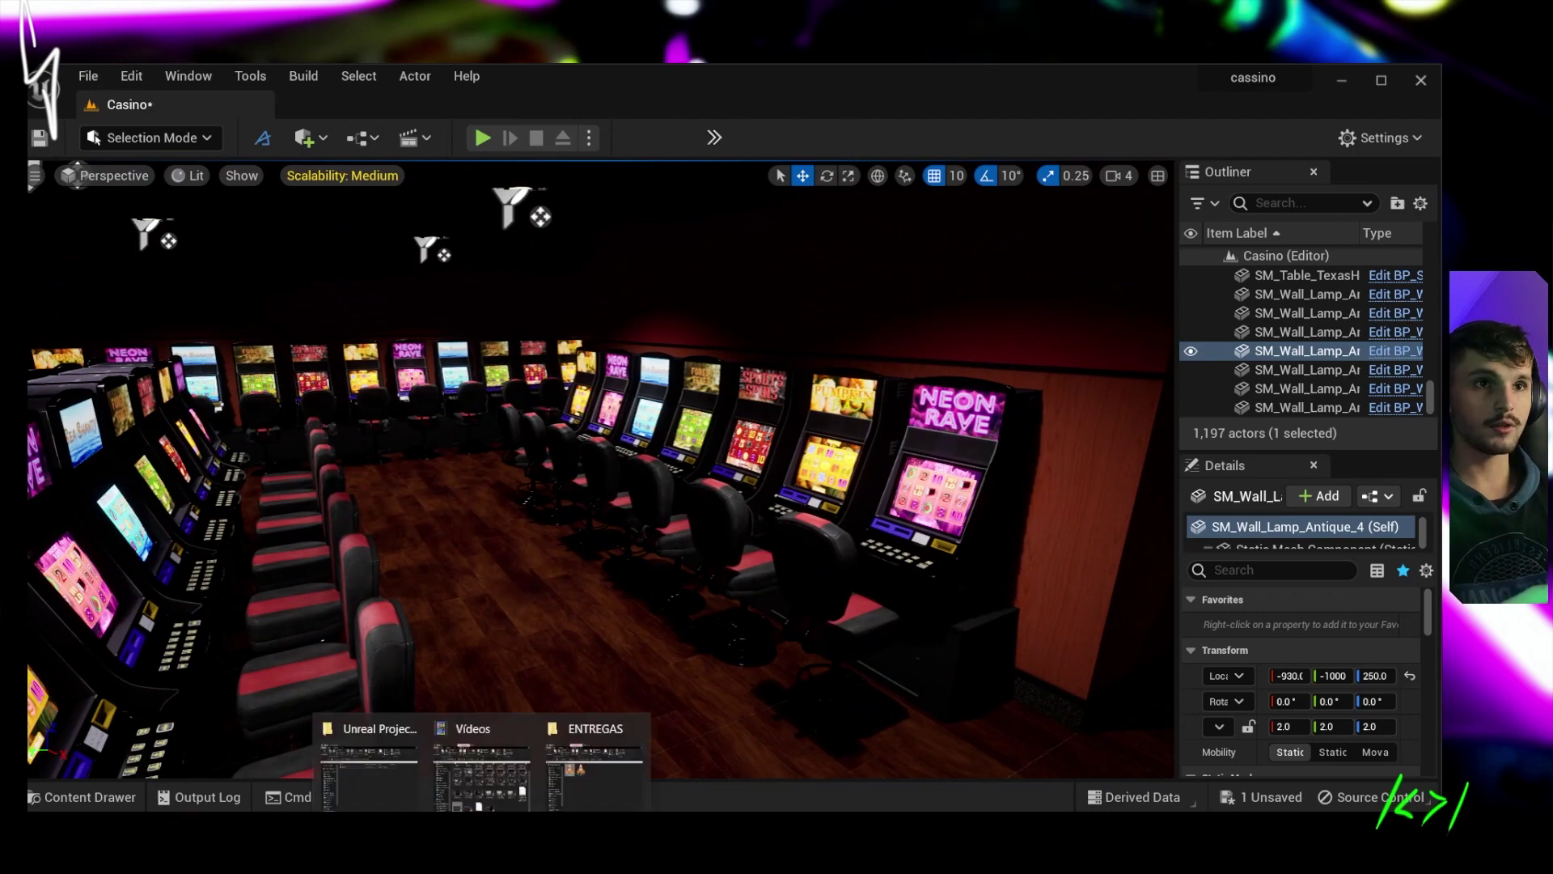
click(566, 777)
double_click(312, 295)
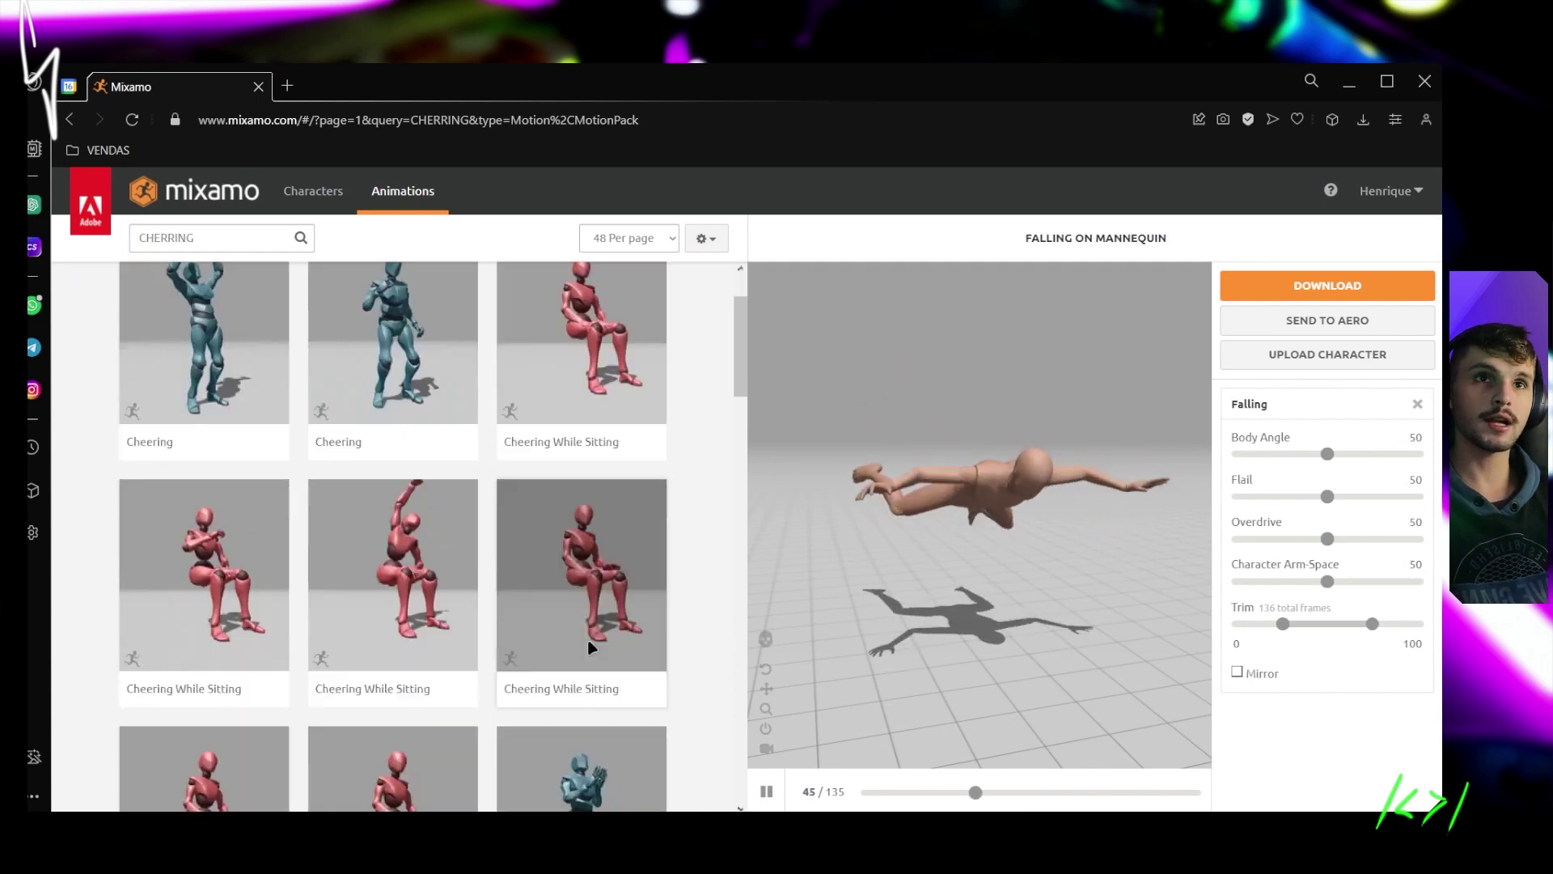
- Scroll through the Mixamo Cheering animation results and back to the top
scroll(597, 624, down, 2)
scroll(635, 528, down, 2)
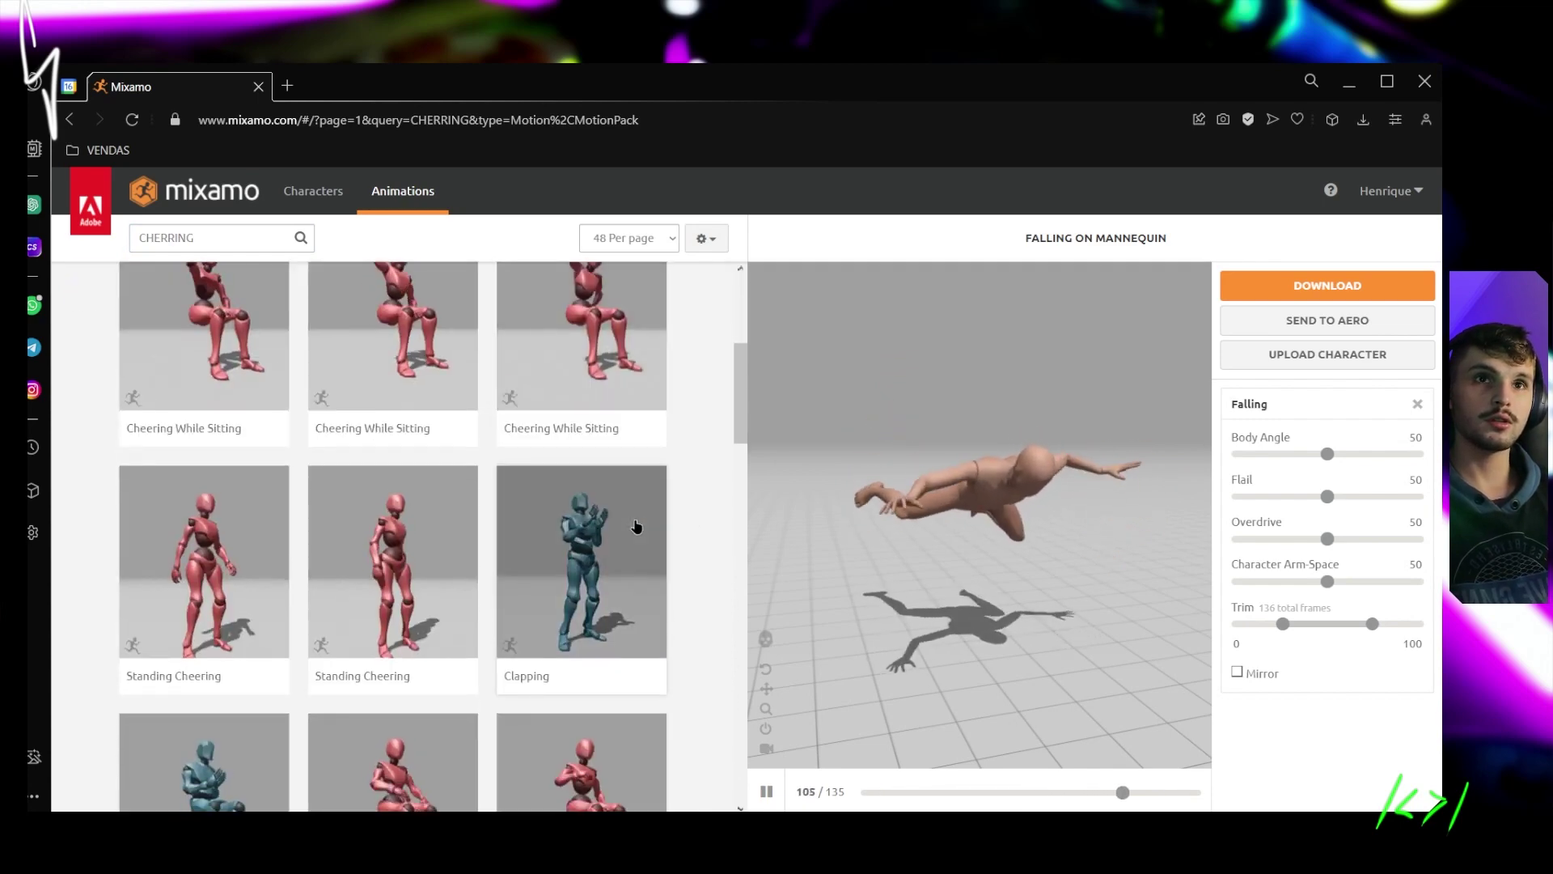
scroll(635, 461, up, 2)
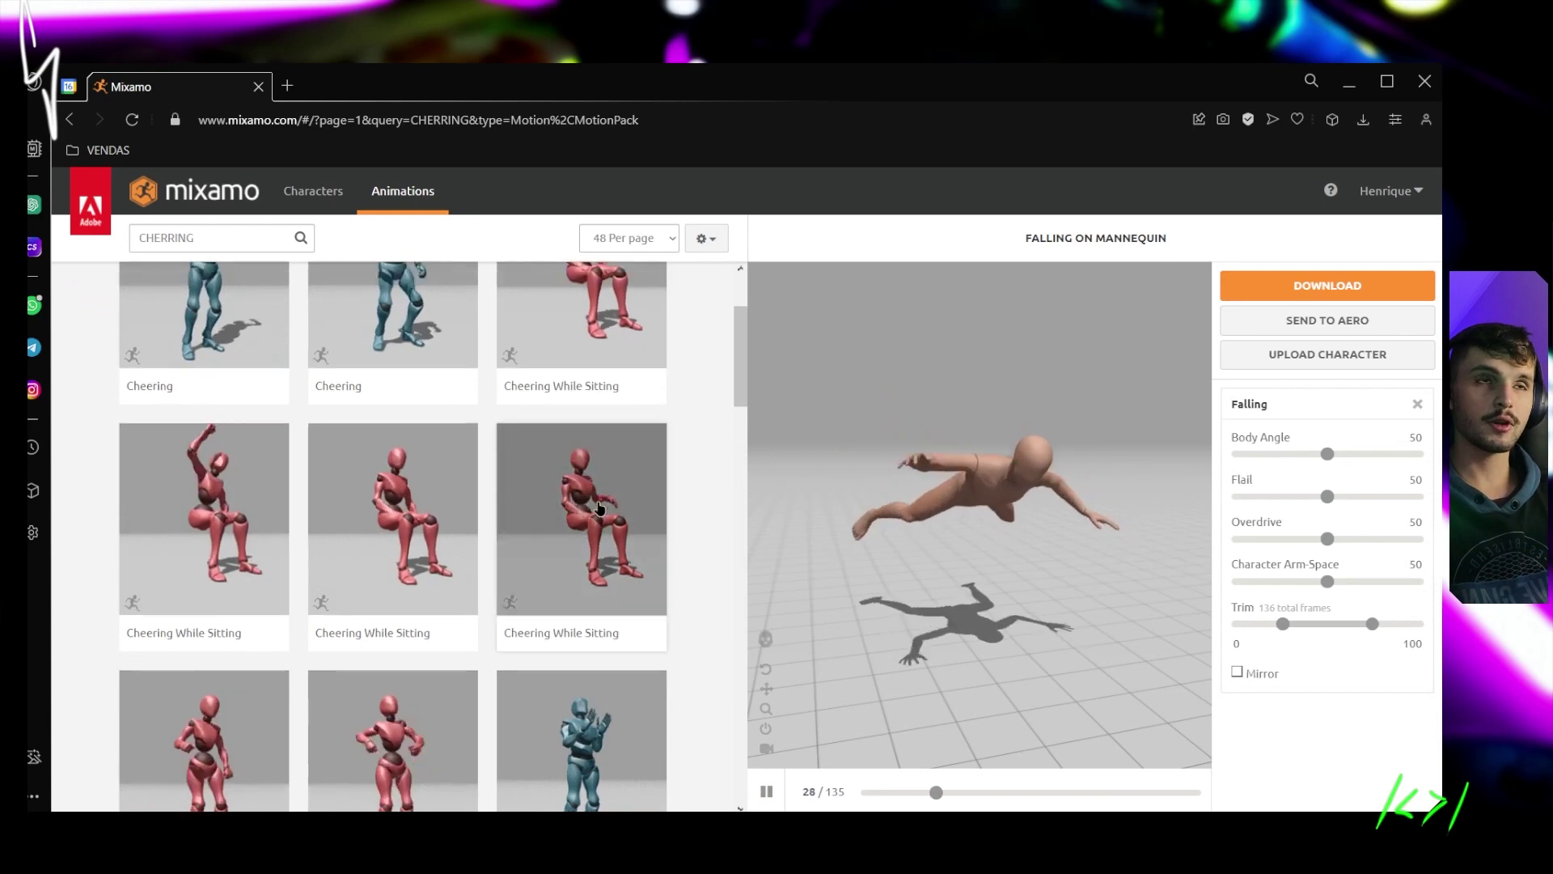
scroll(558, 453, up, 2)
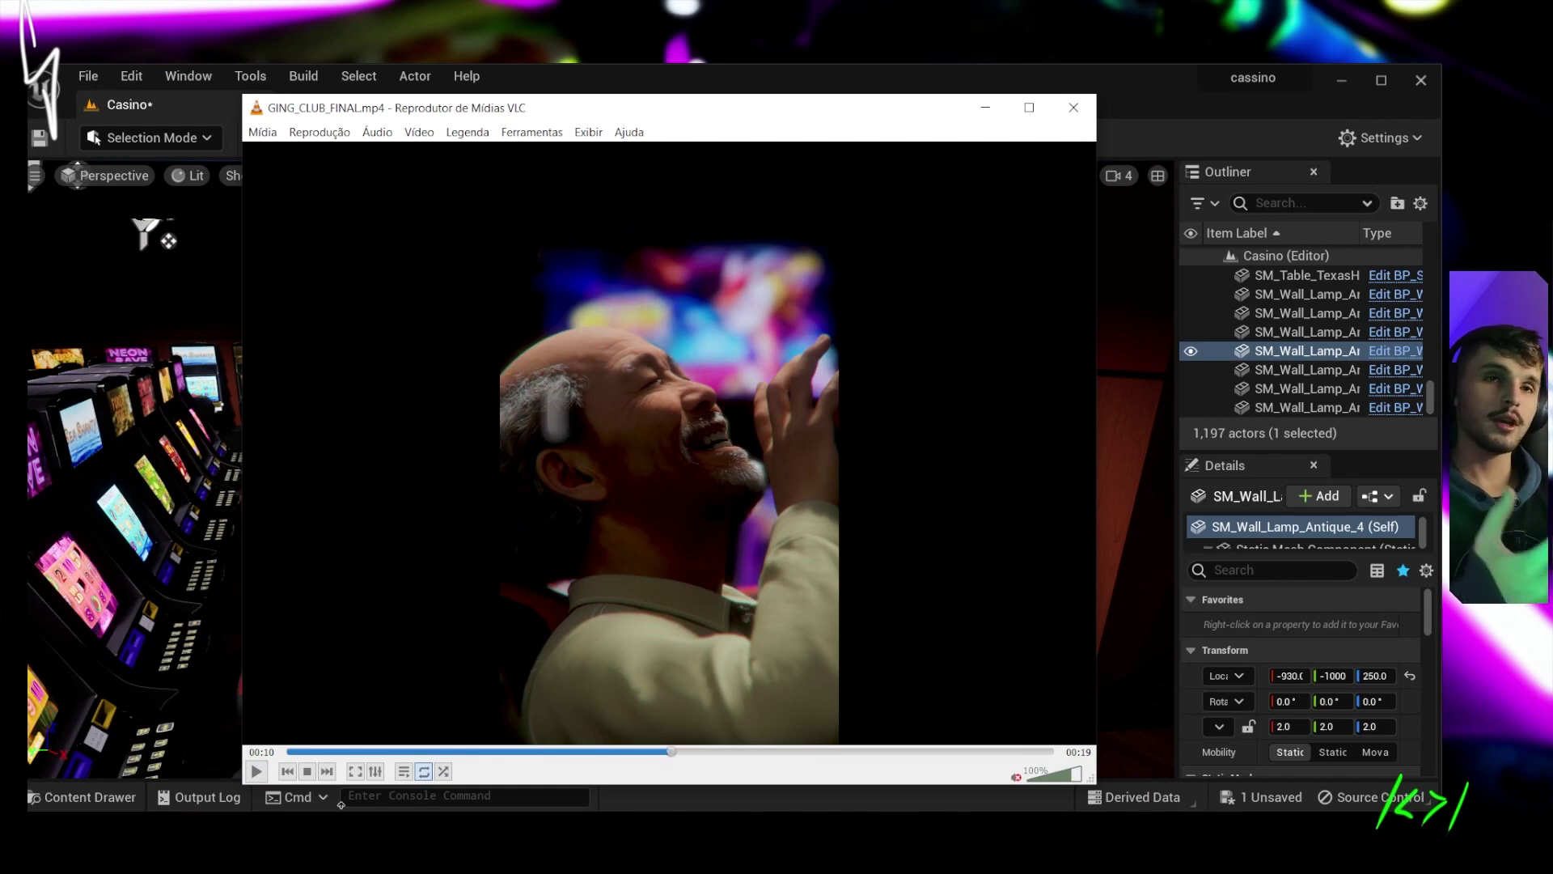
- Play through the promo, pausing around 00:12 and on the phone shot
click(255, 773)
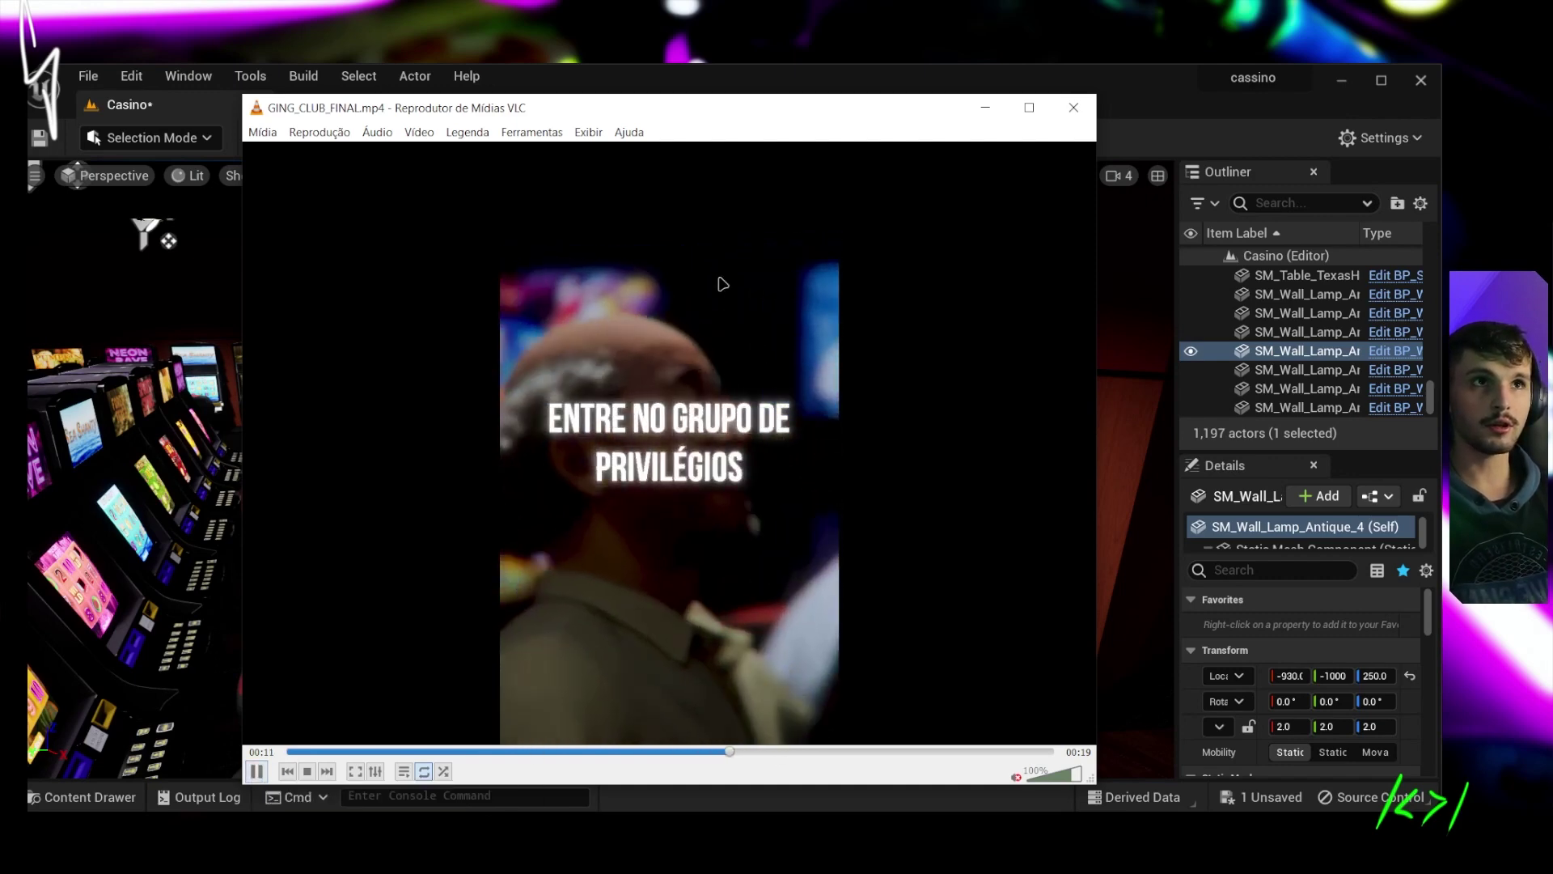
key(space)
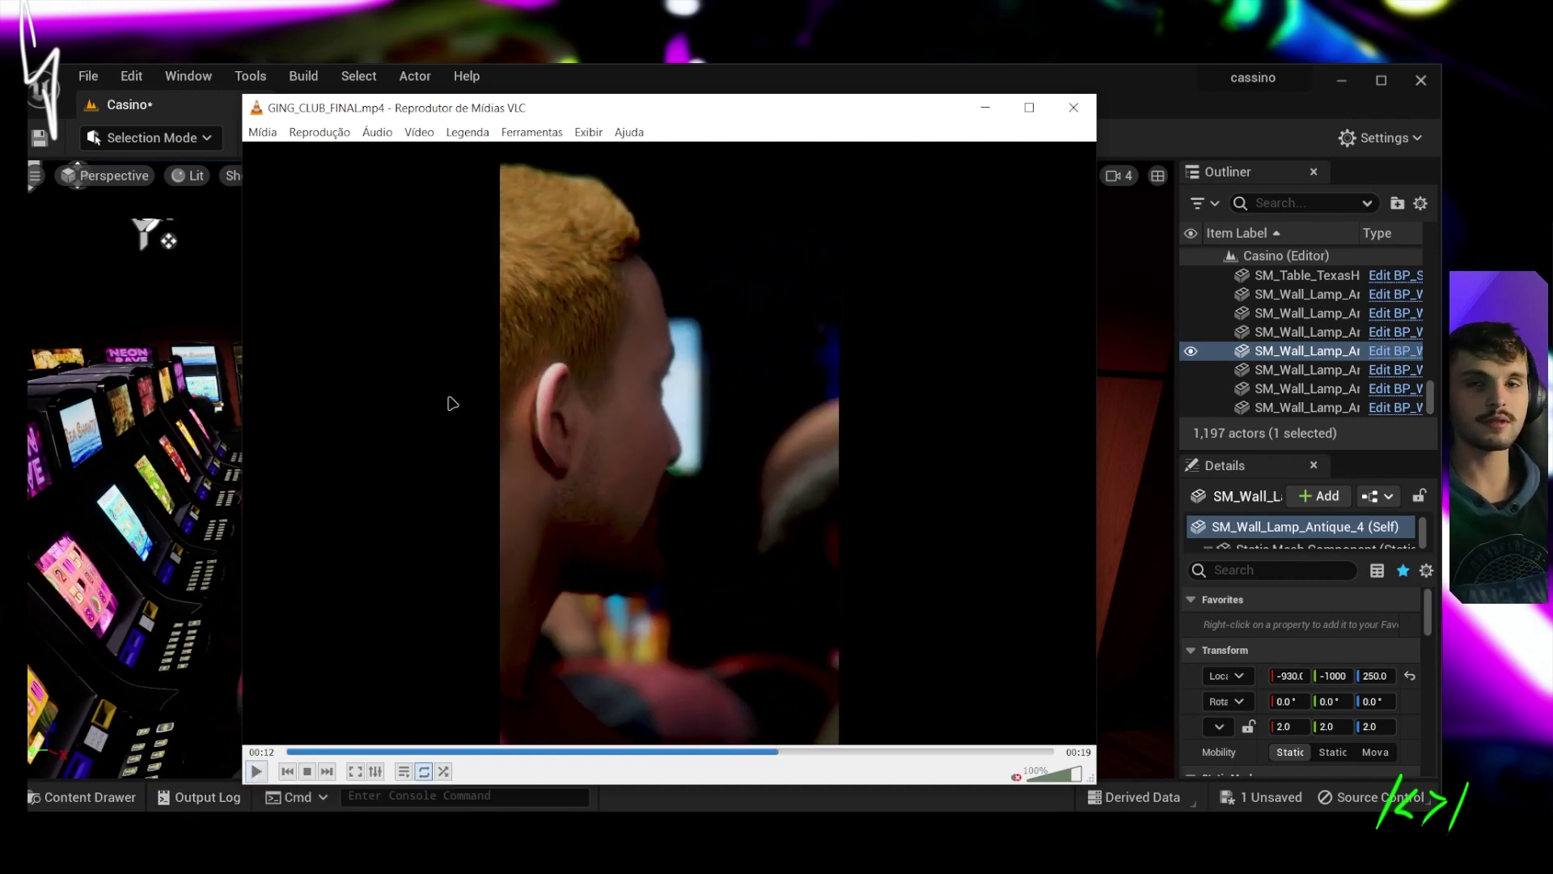
click(256, 773)
click(256, 773)
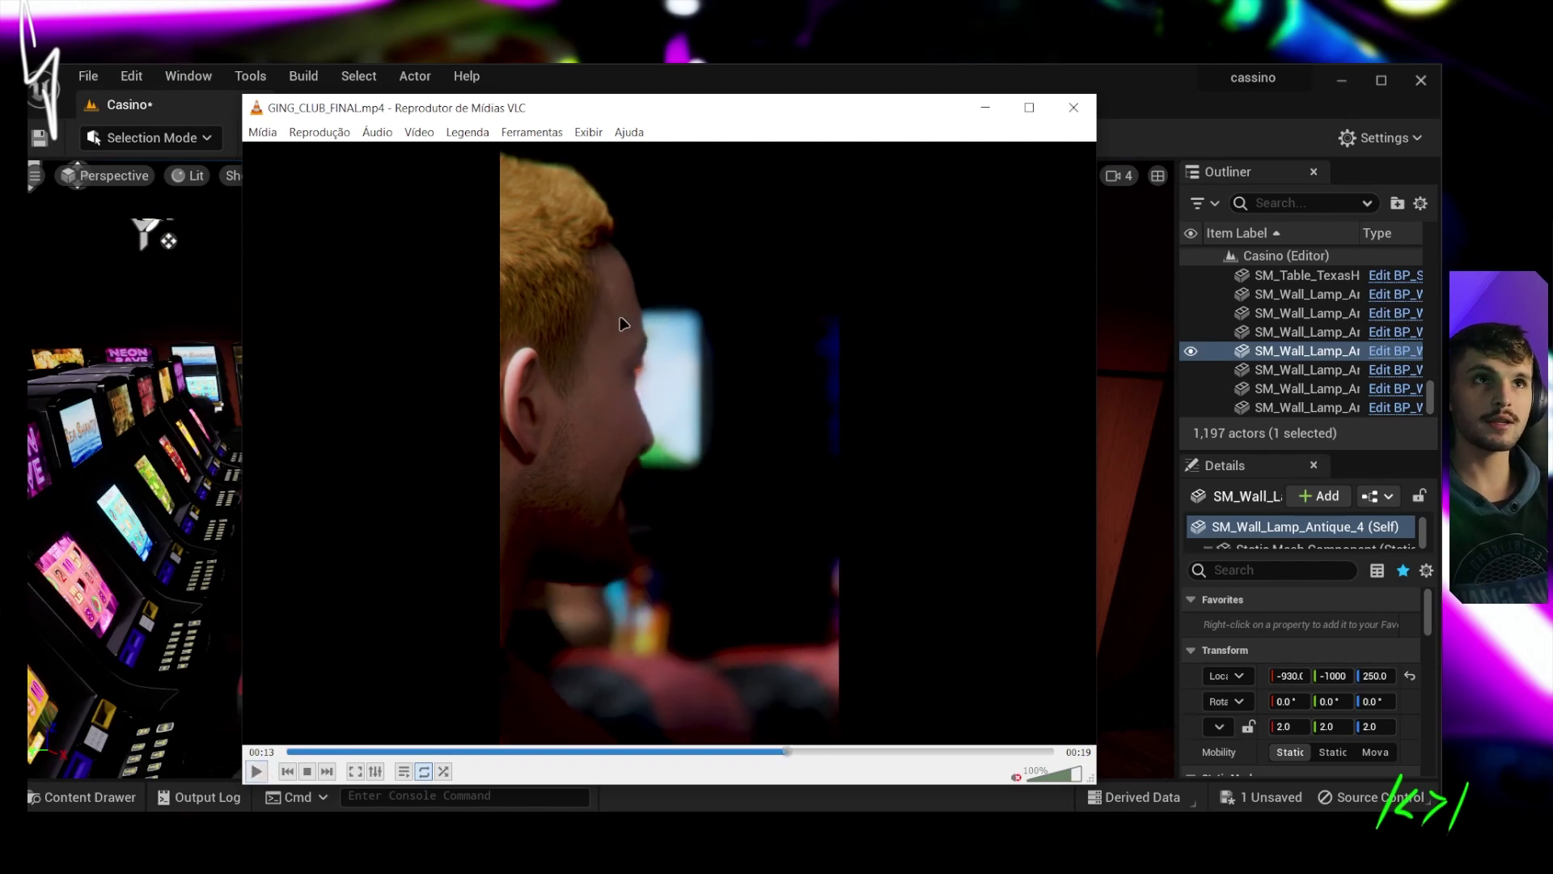
click(256, 773)
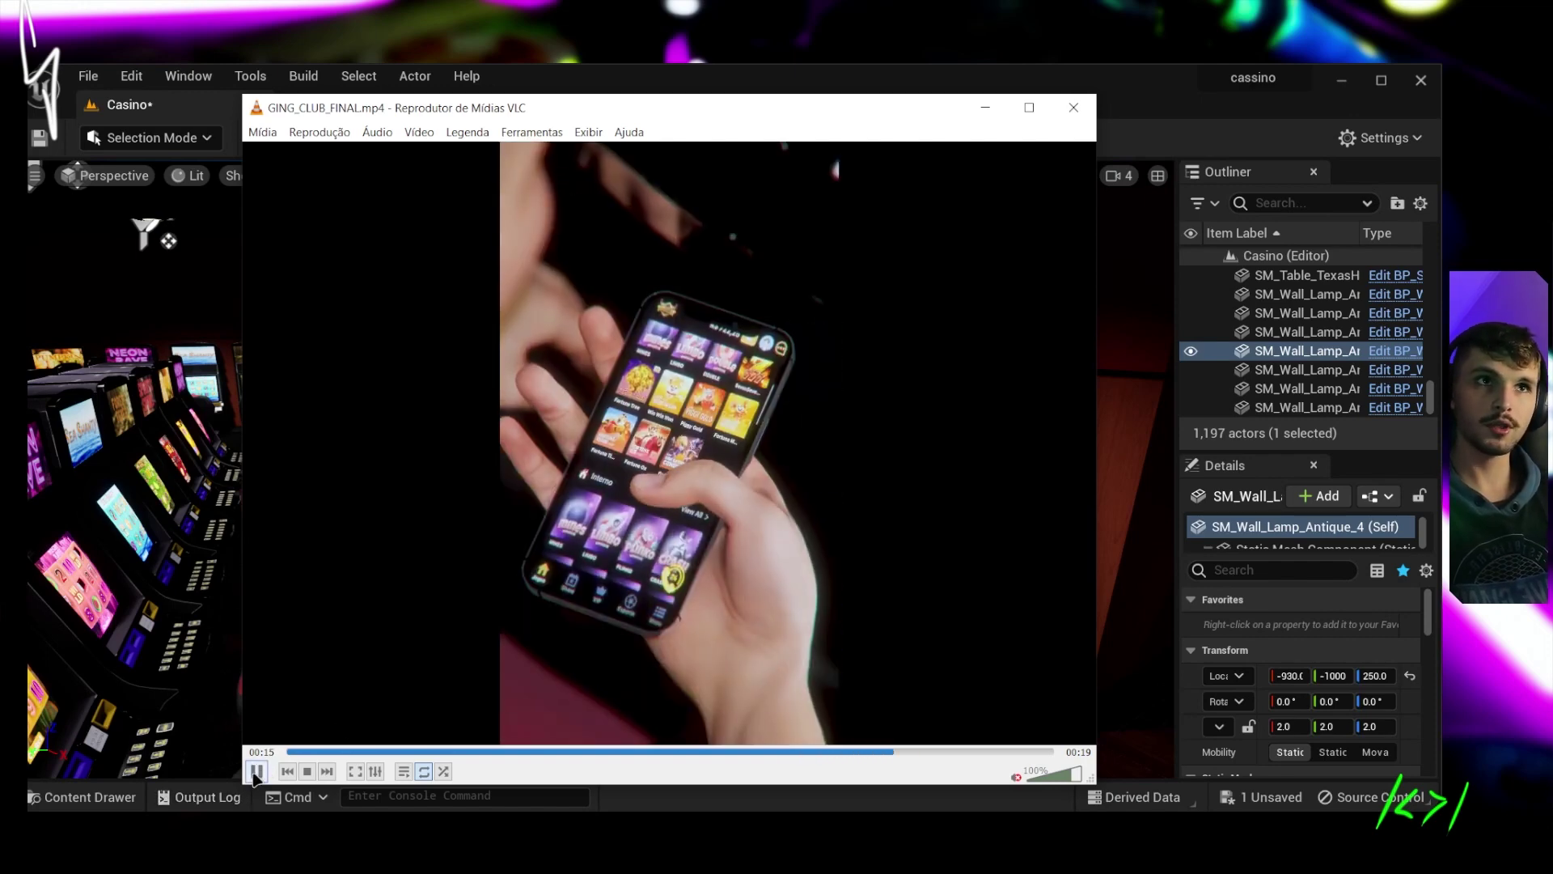
key(space)
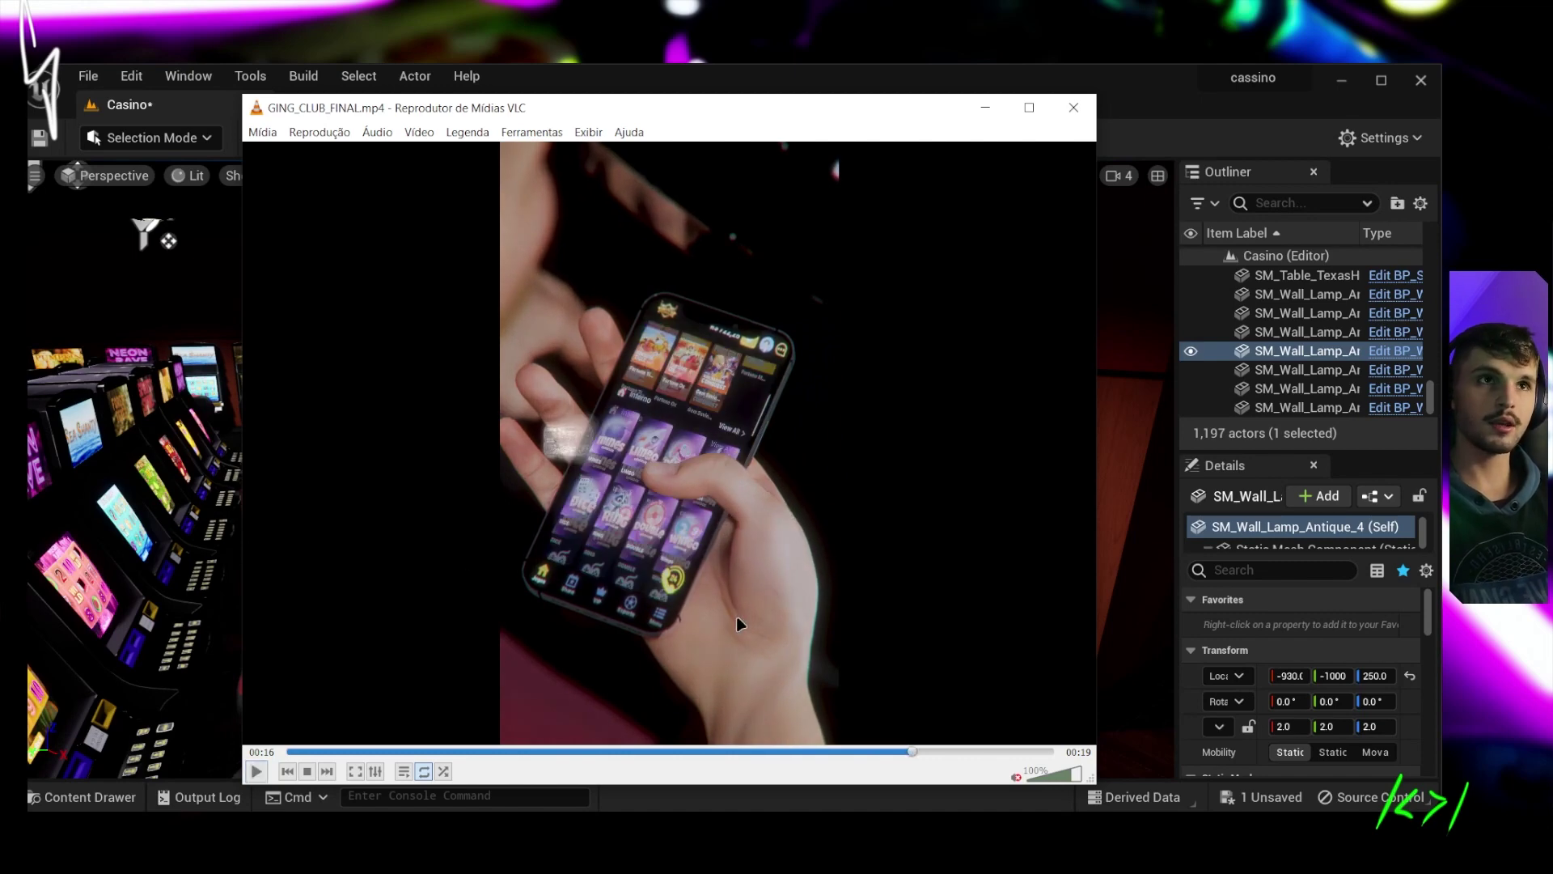
click(254, 772)
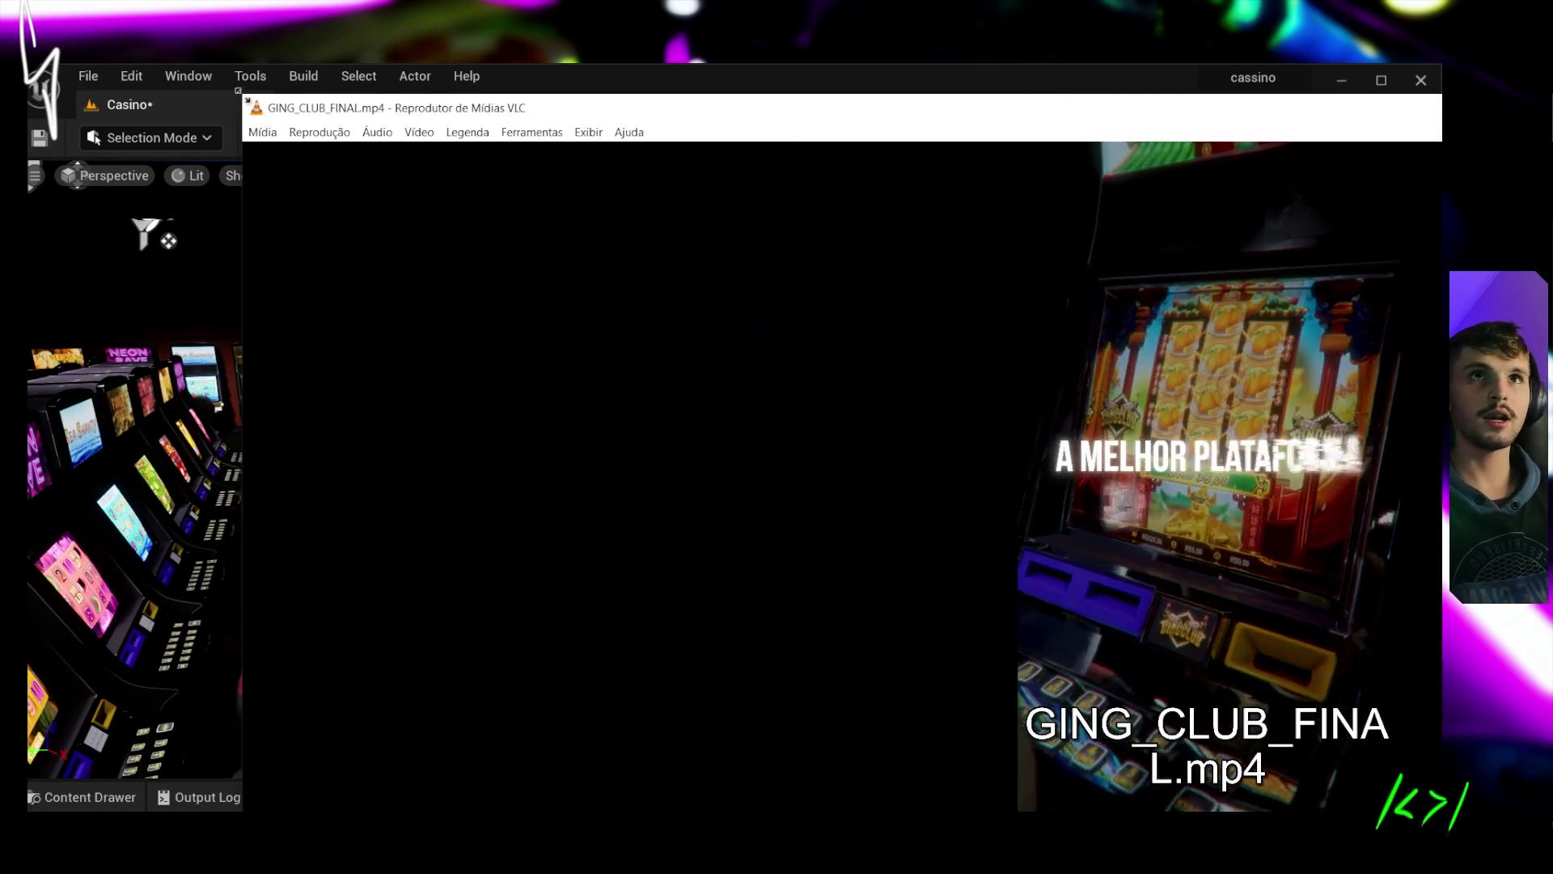
- Reposition the player, rewatch the phone shot from about 00:15, then close VLC
mouse_move(259, 113)
mouse_down()
mouse_move(435, 182)
mouse_move(409, 137)
mouse_up()
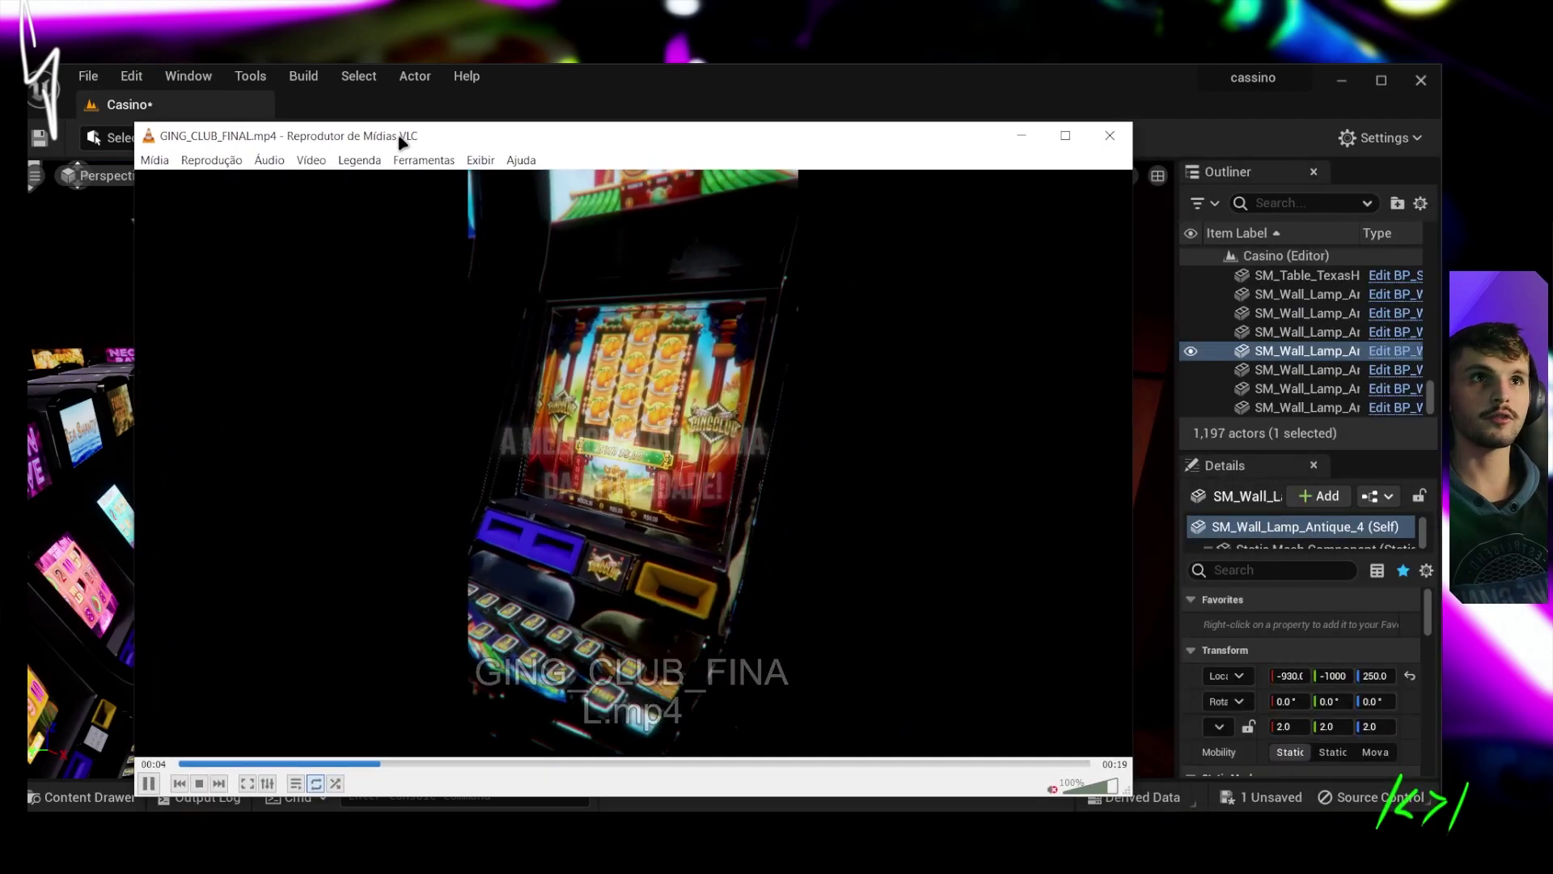
click(970, 758)
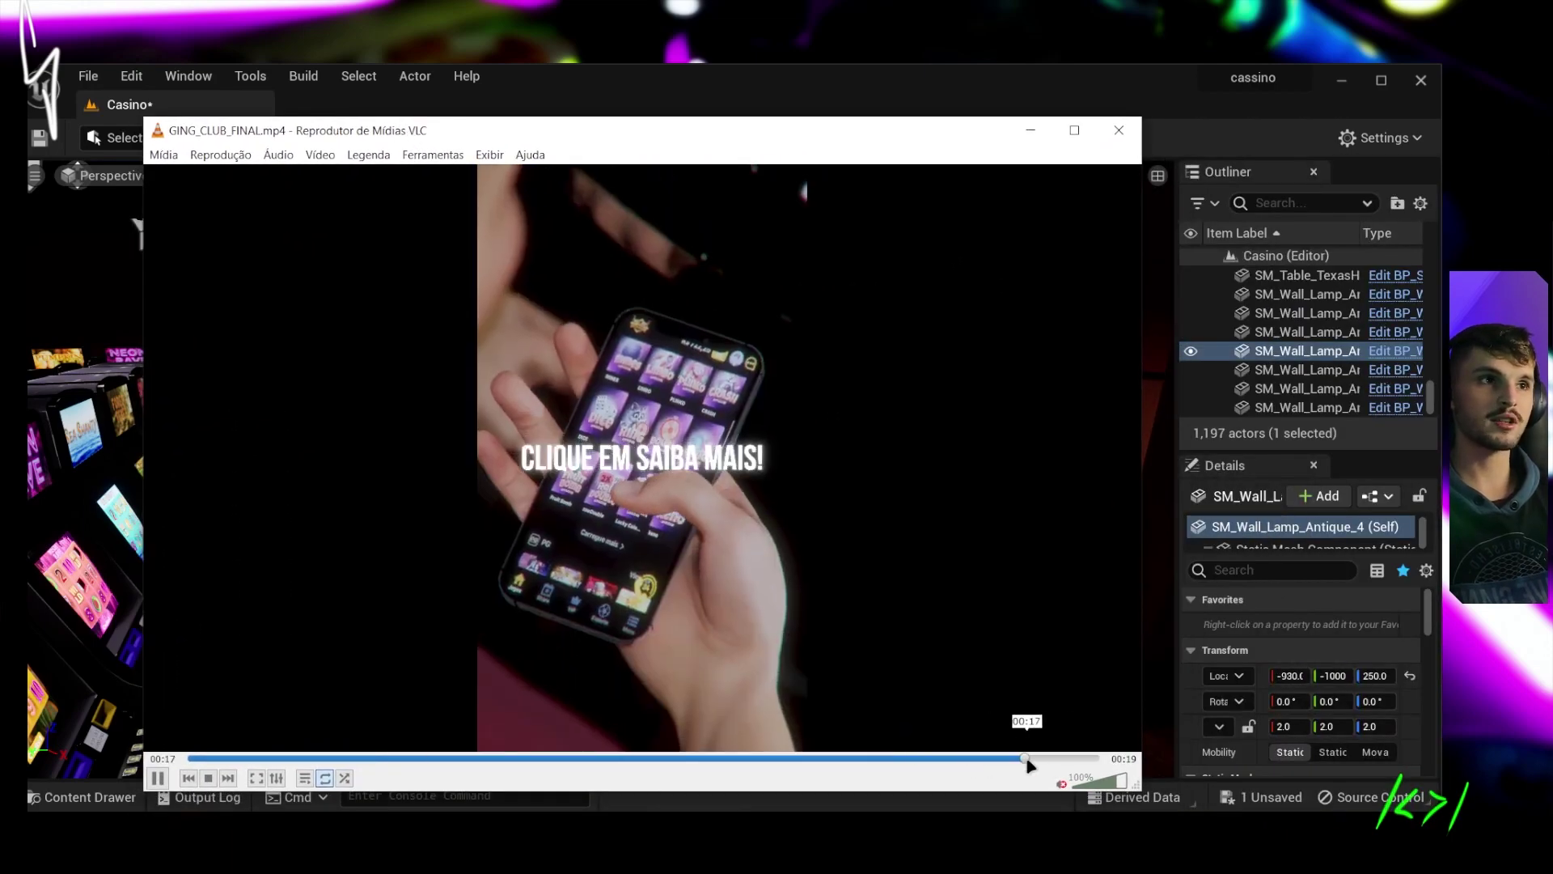
drag(1026, 758, 941, 758)
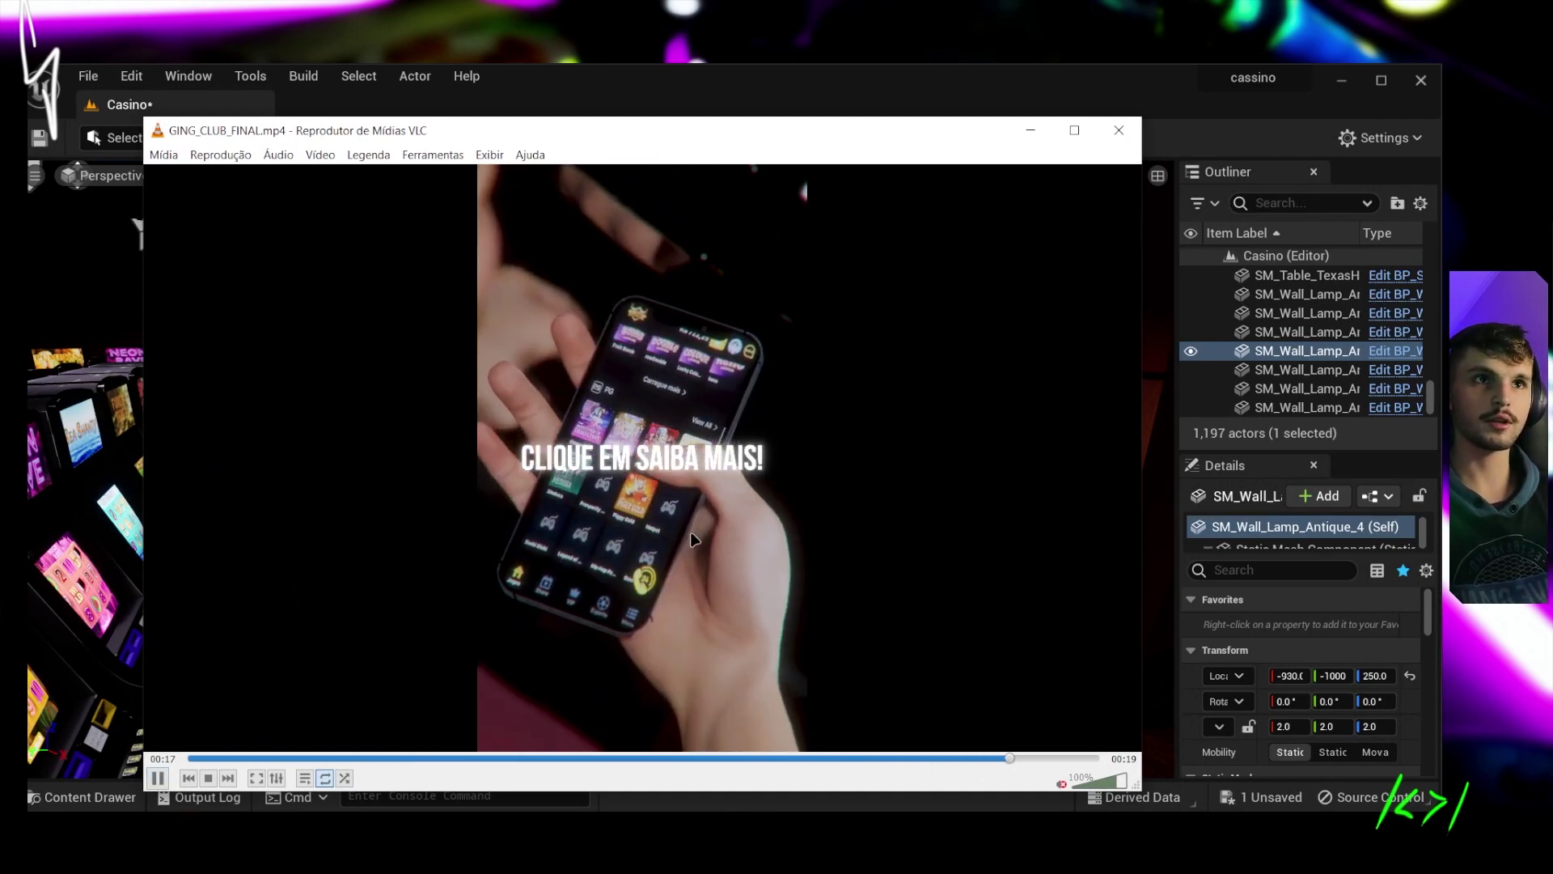
click(906, 759)
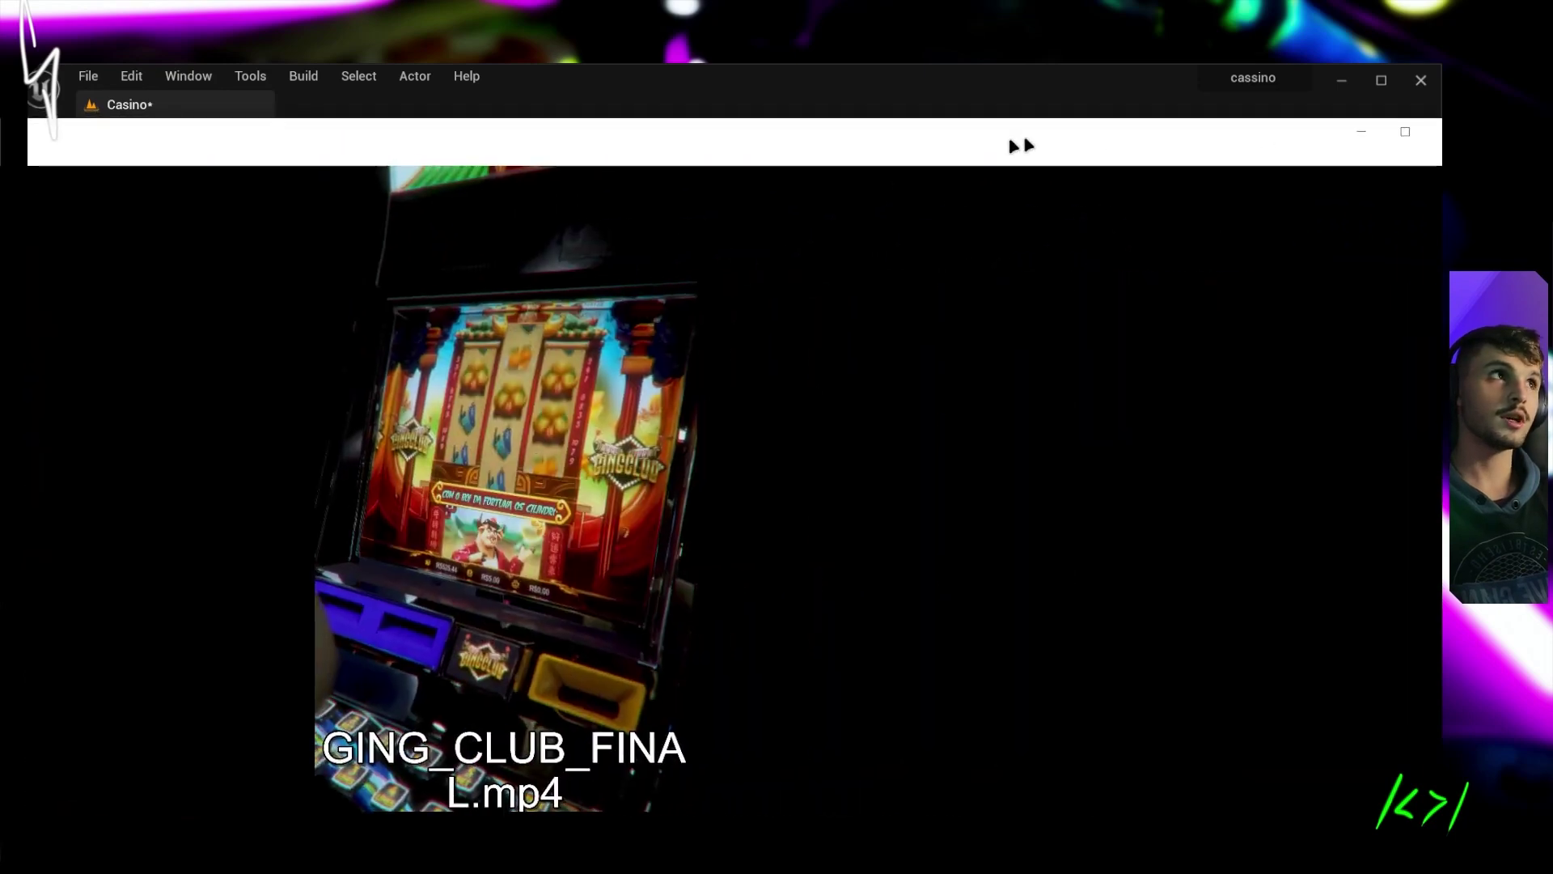
click(1419, 136)
- Tilt the view toward the casino floor and launch Quixel Bridge from the add menu
mouse_move(671, 439)
right_down()
mouse_move(671, 486)
mouse_move(657, 402)
right_up()
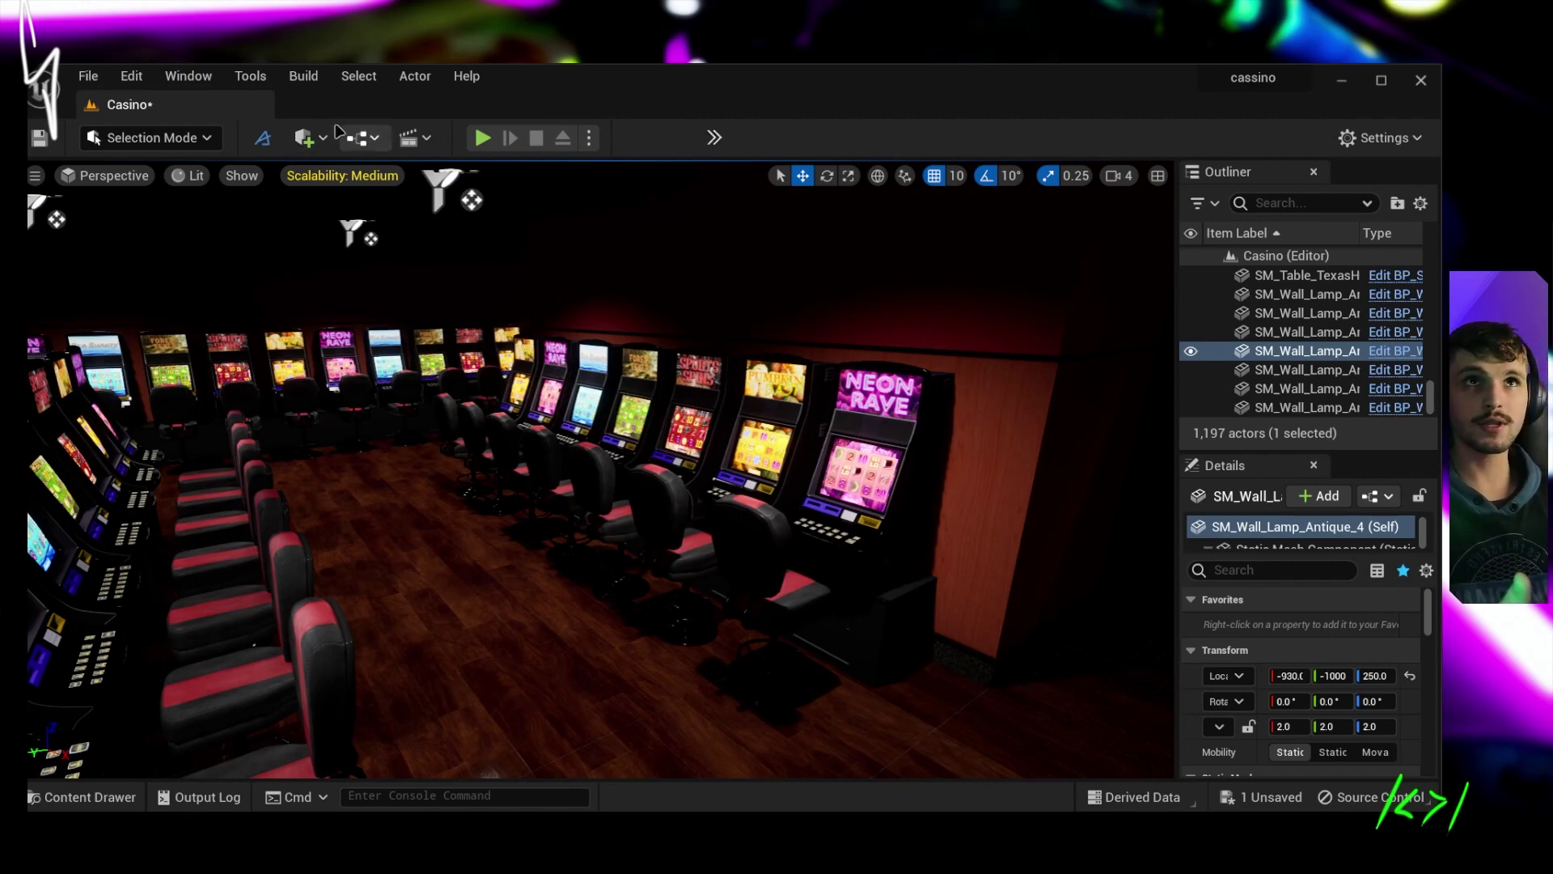
click(313, 141)
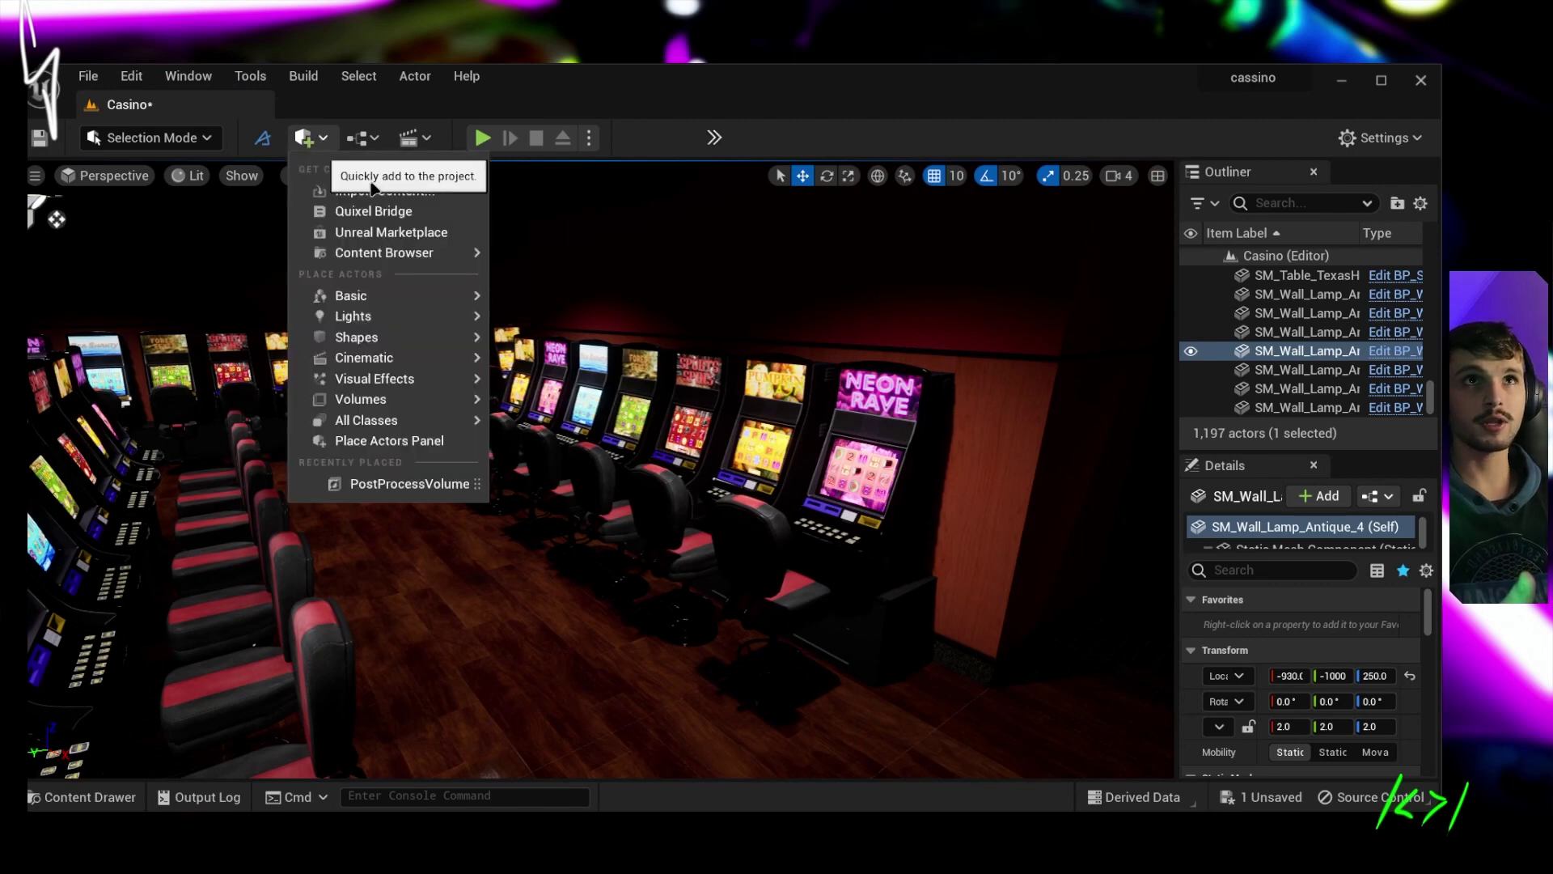
click(372, 211)
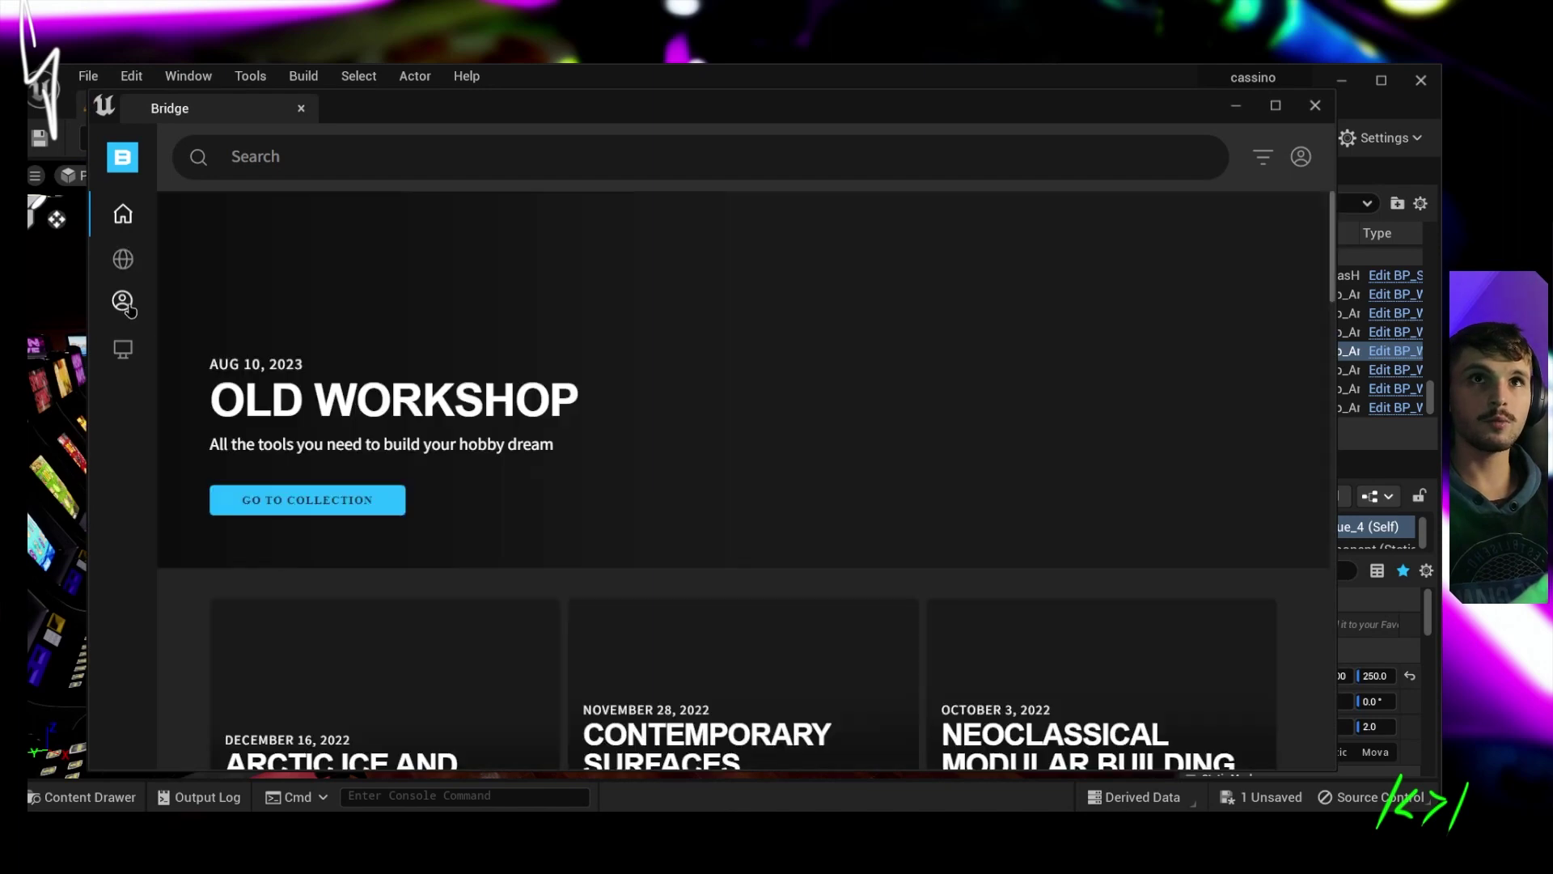
- Open Bridge's MetaHumans library and scroll down through the preset grid and back up
click(118, 308)
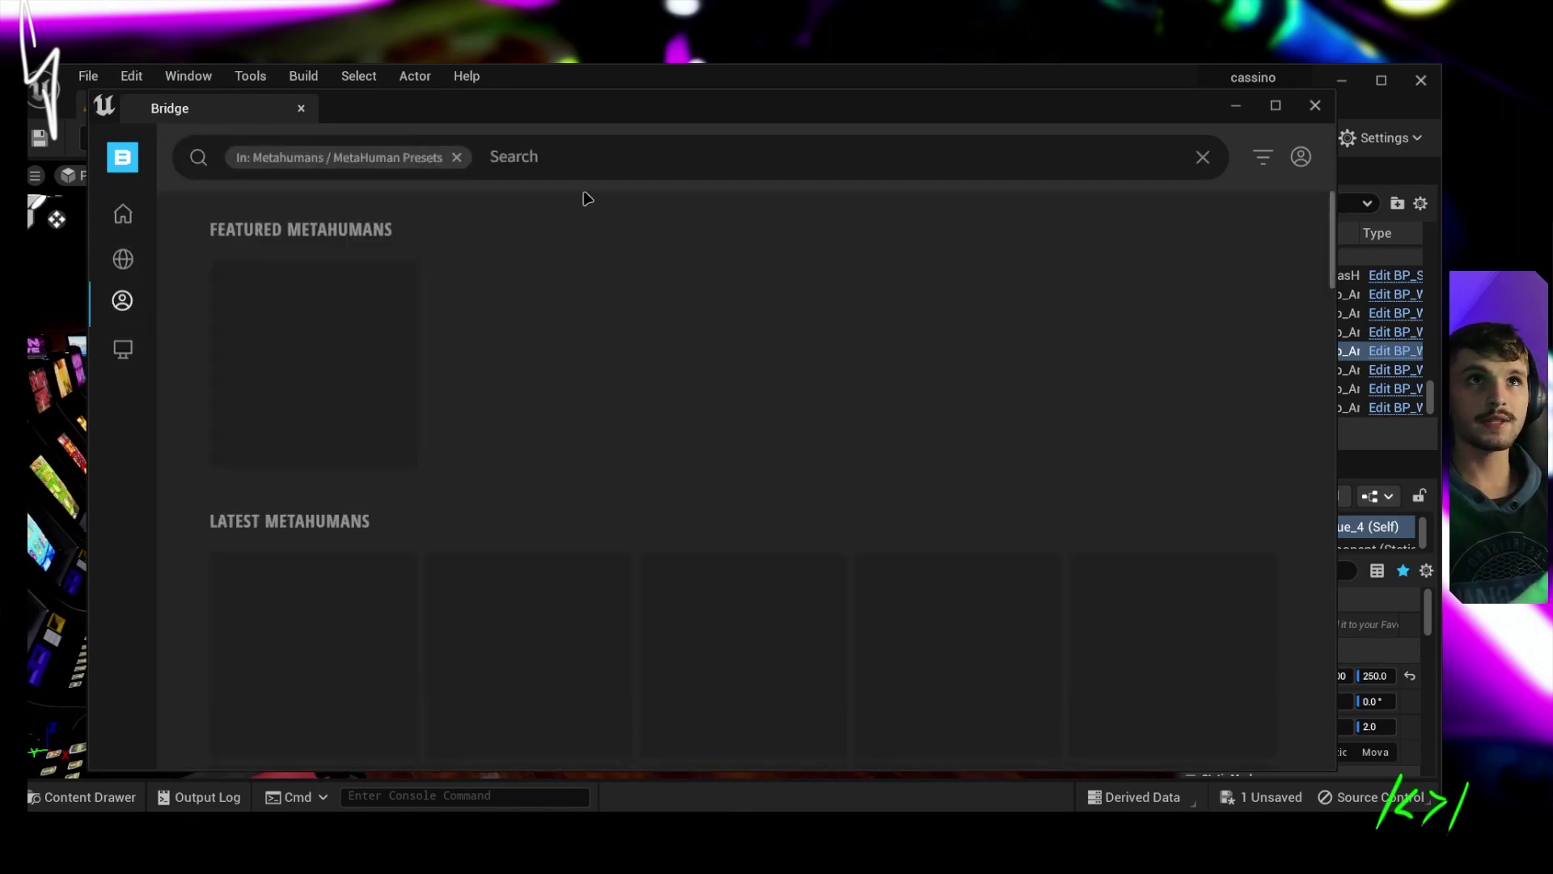
scroll(728, 526, down, 3)
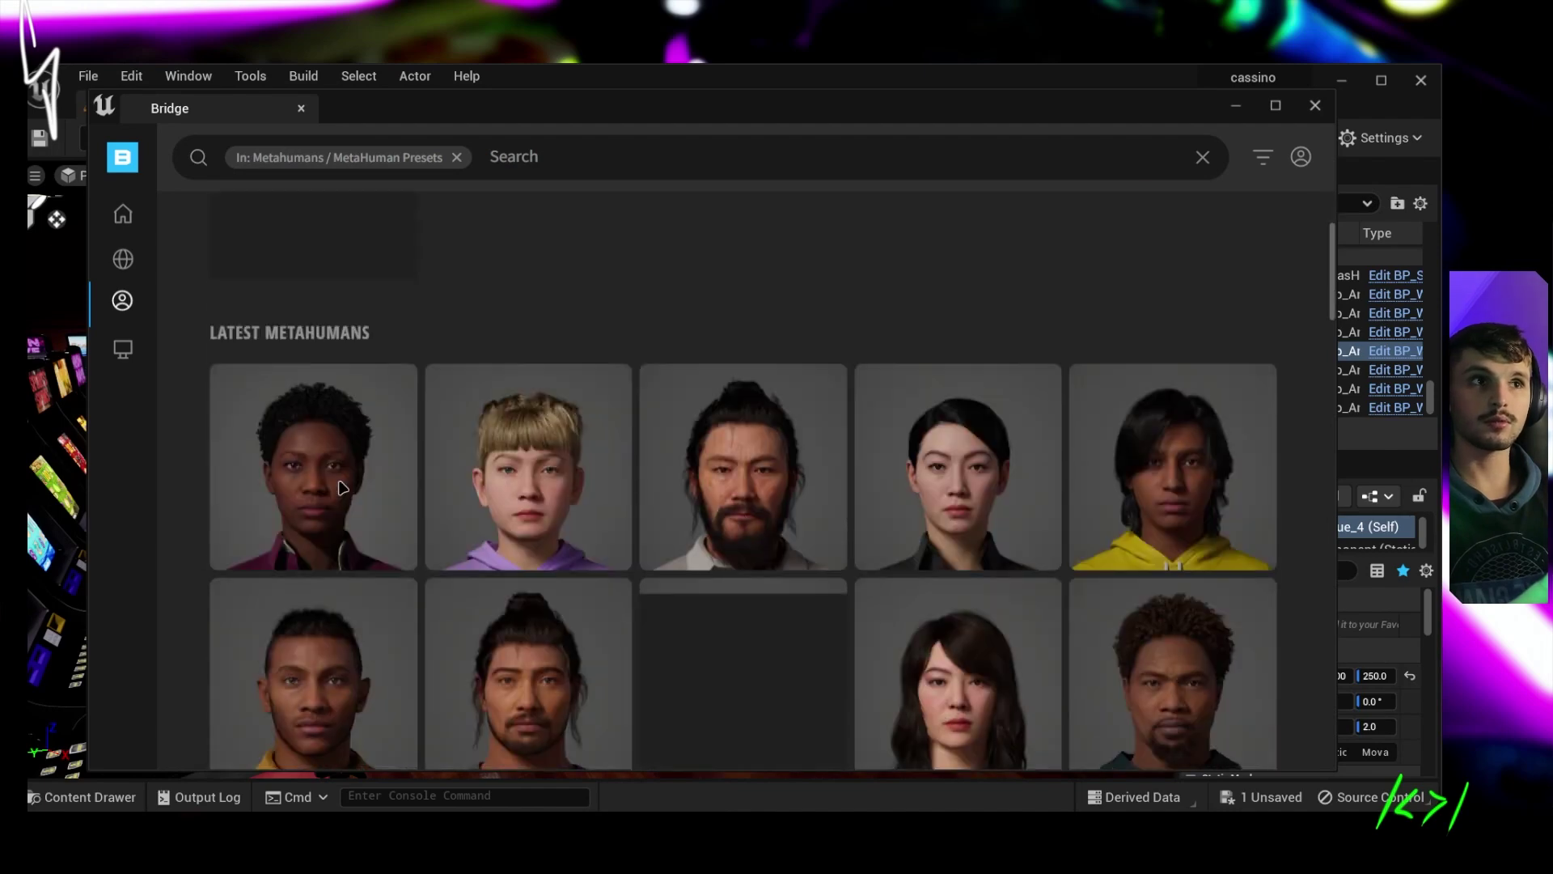
scroll(1100, 517, down, 4)
scroll(1076, 511, down, 3)
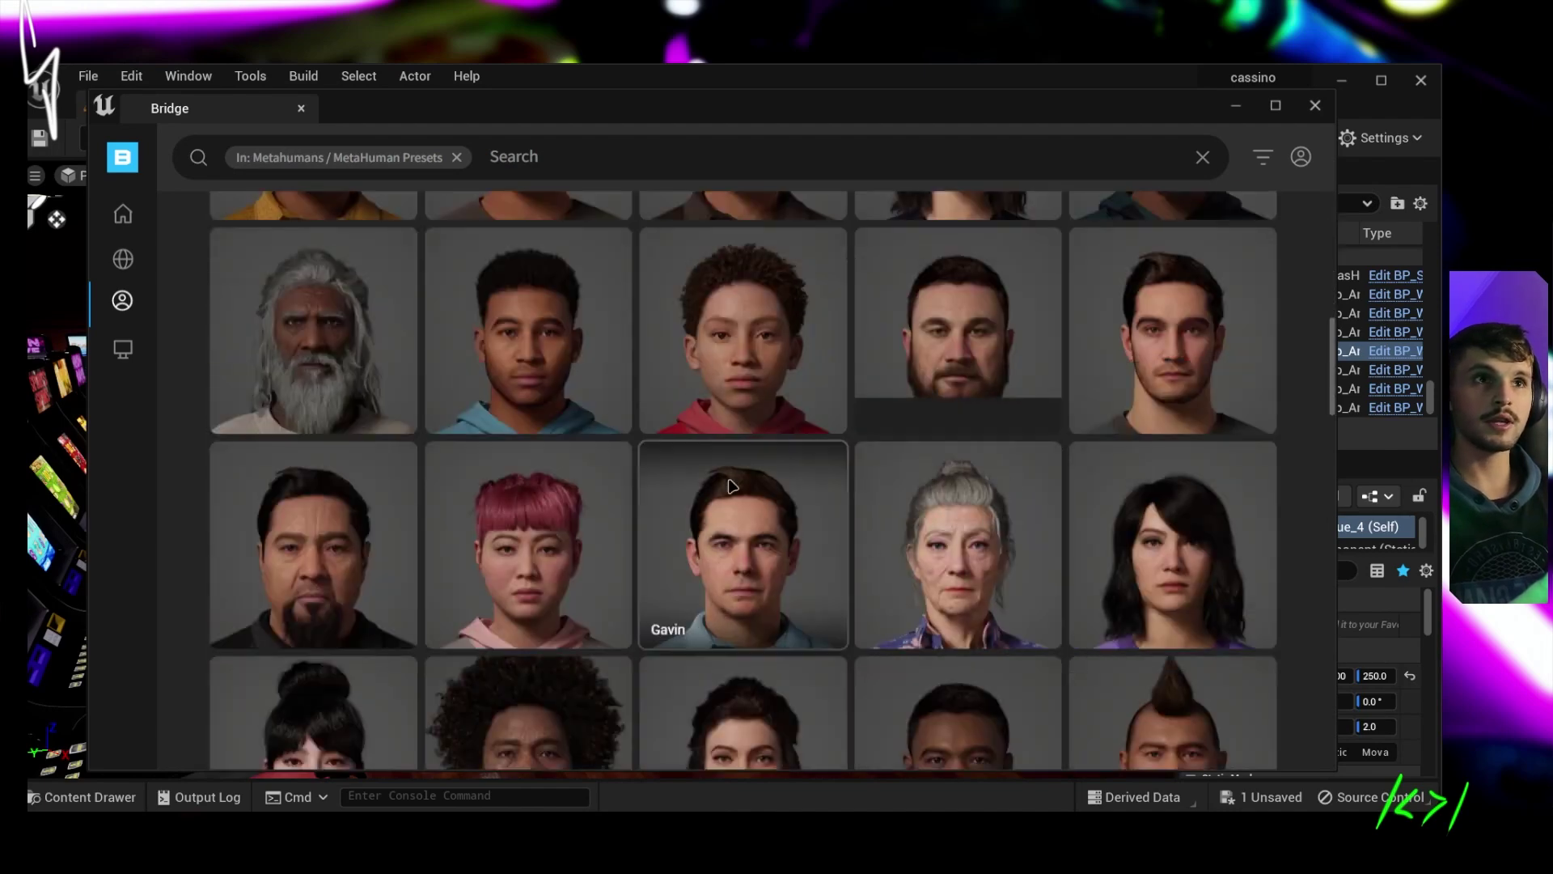
scroll(732, 486, down, 3)
scroll(732, 486, down, 5)
scroll(732, 534, up, 3)
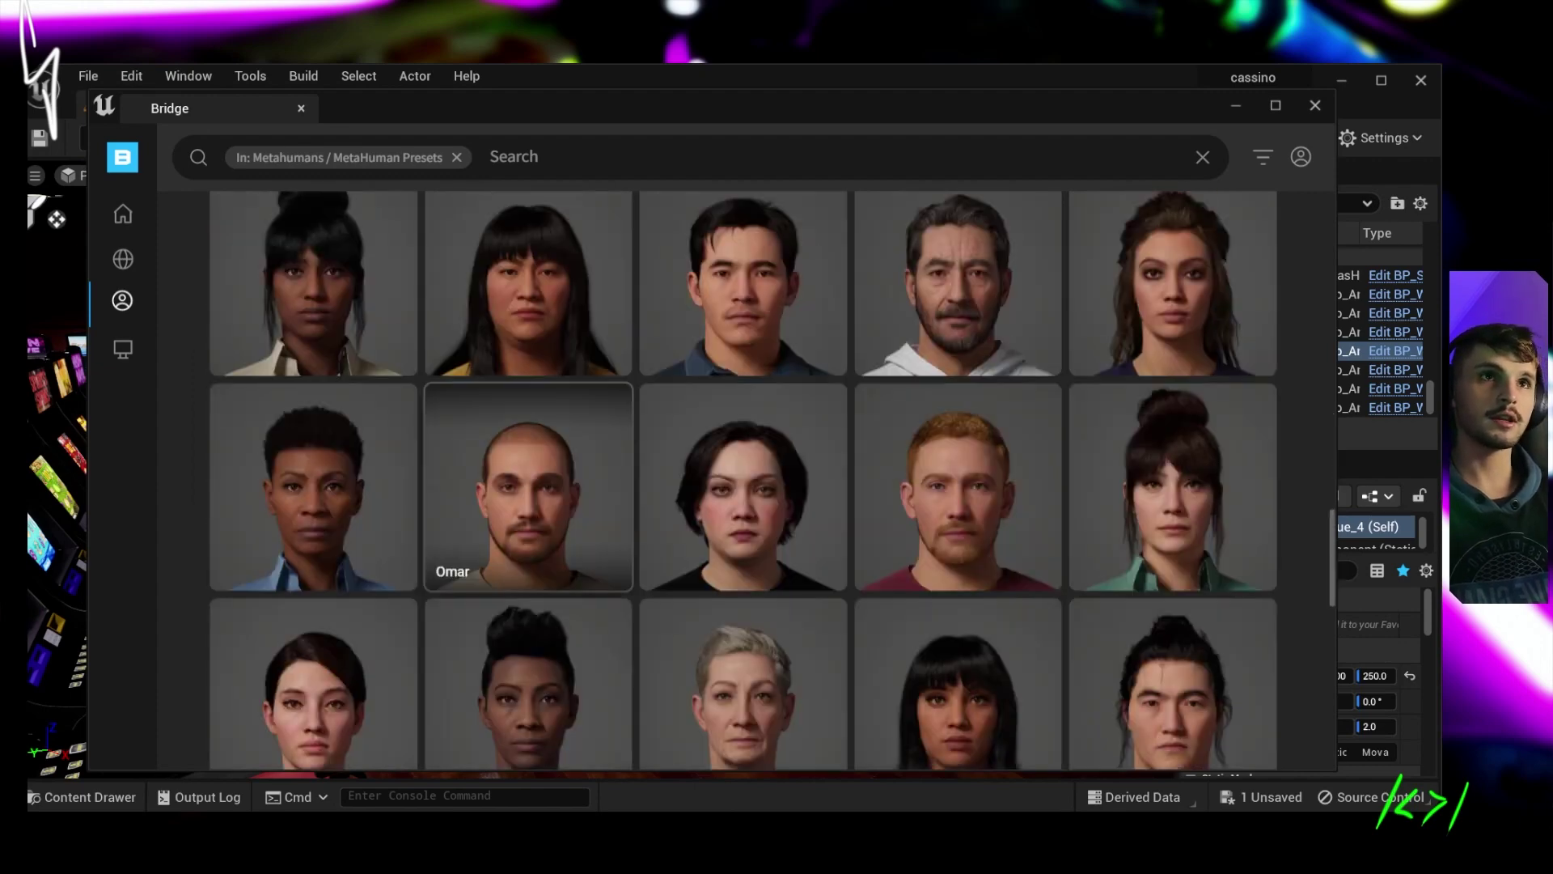
scroll(558, 459, up, 2)
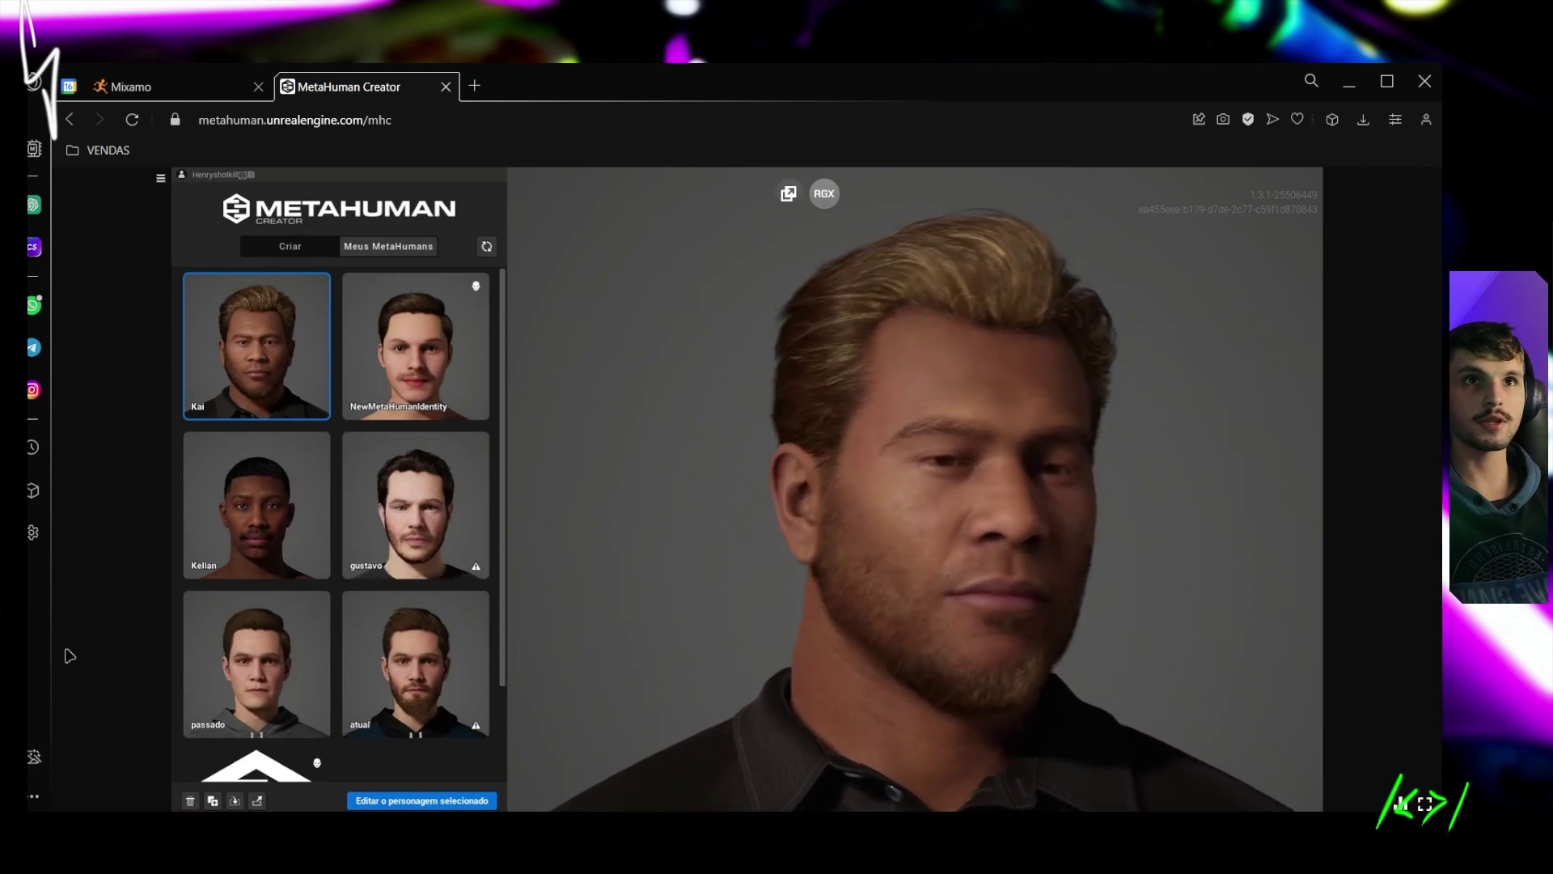
- Select the saved 'passado' MetaHuman under Meus MetaHumans and open it in the editor
click(309, 652)
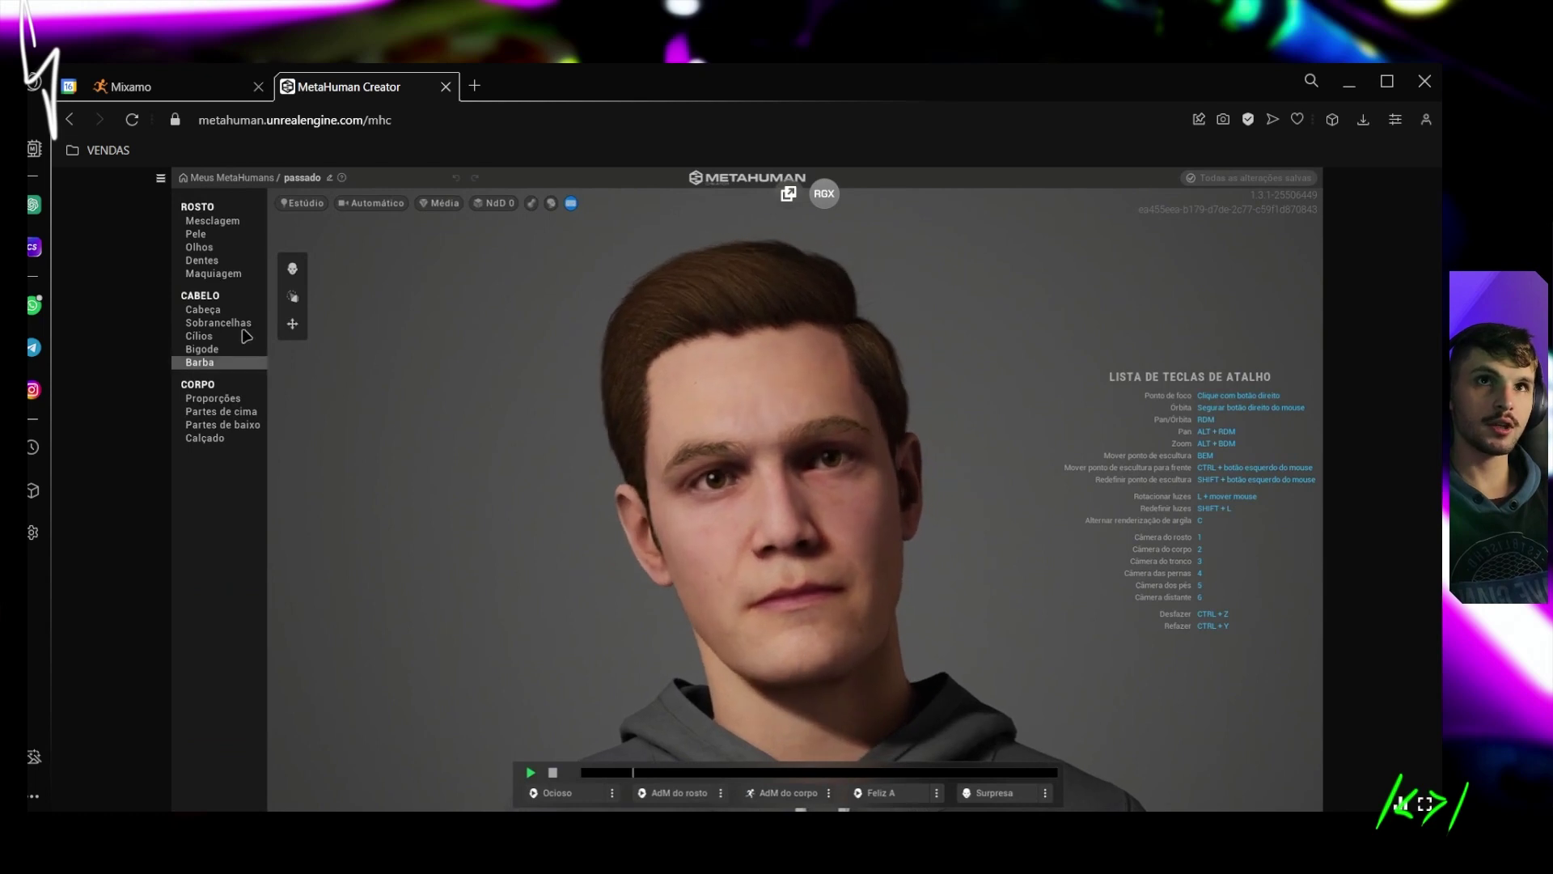
click(203, 309)
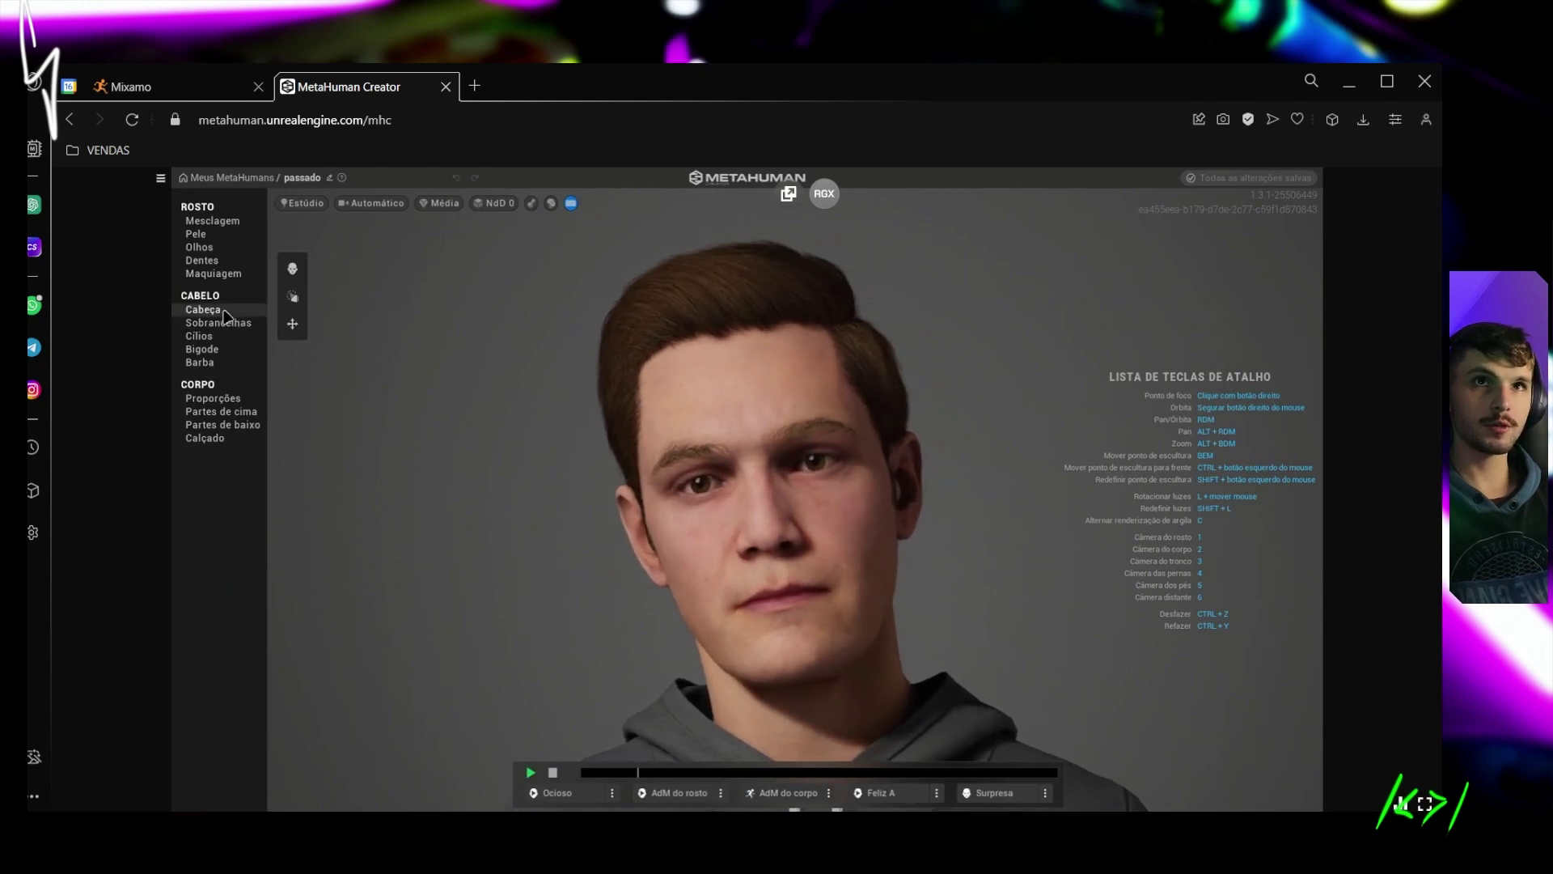
- Try curly fade, Ondas 360, Curto com entradas, spiky and fringe hairstyles, settling on the short swept-back cut
click(411, 486)
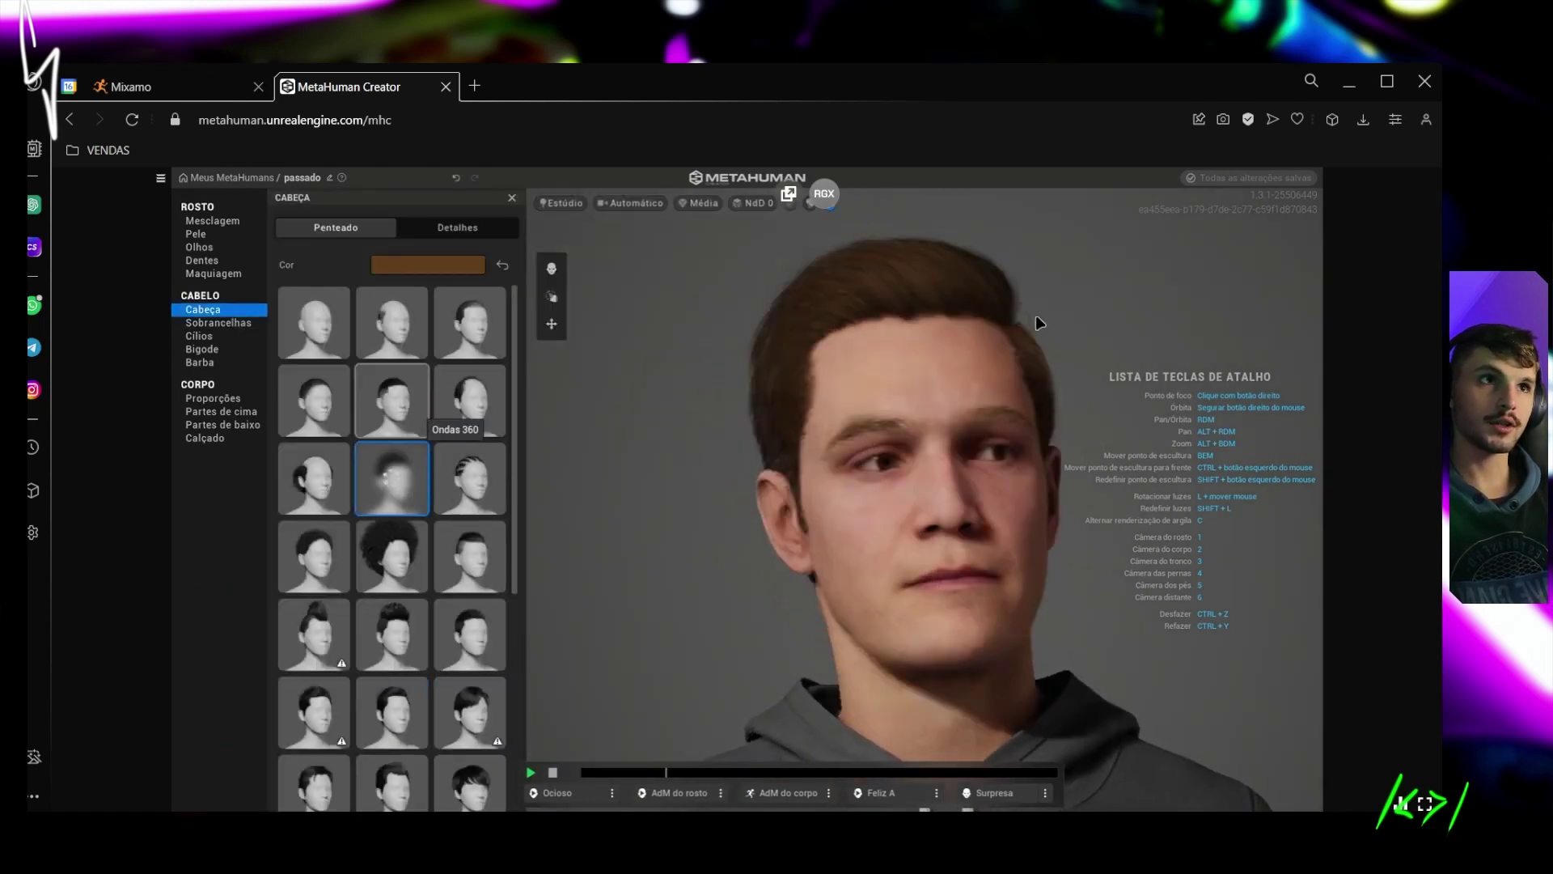
click(408, 393)
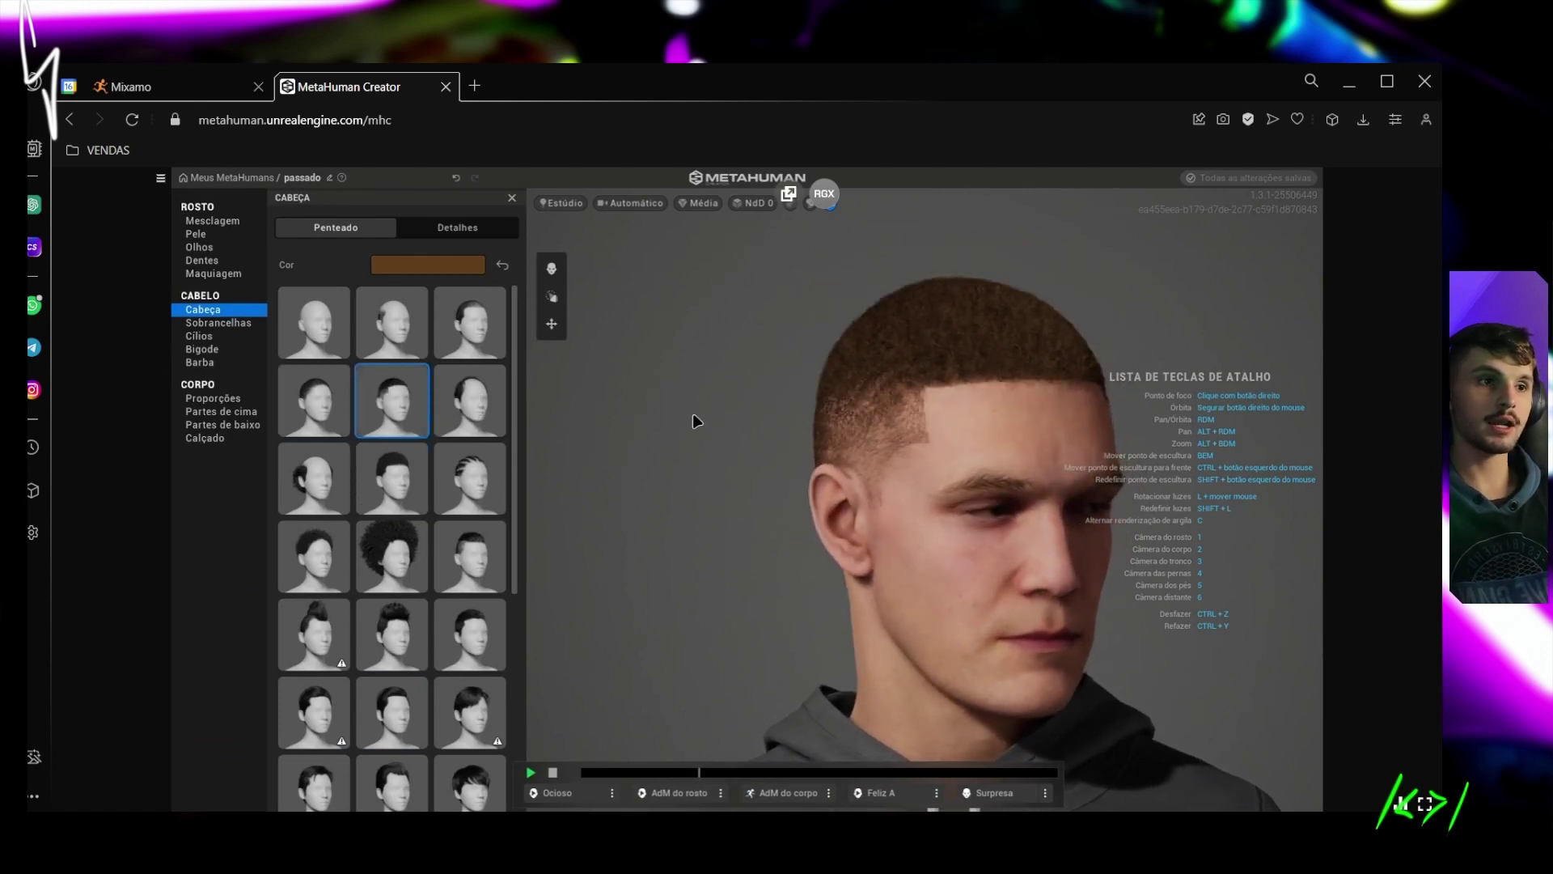
click(459, 404)
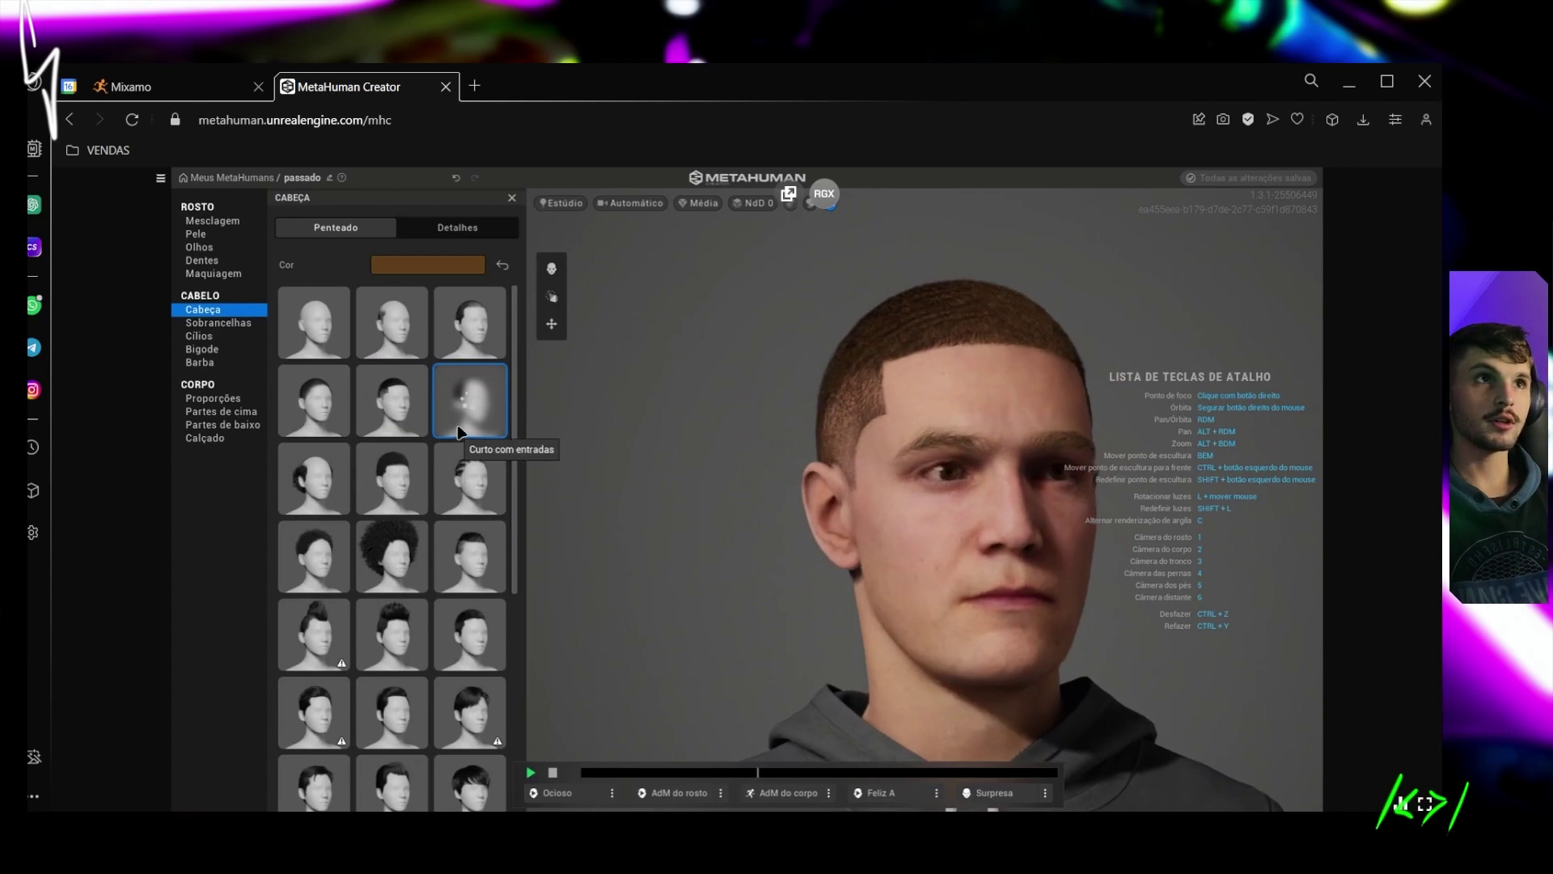
click(470, 566)
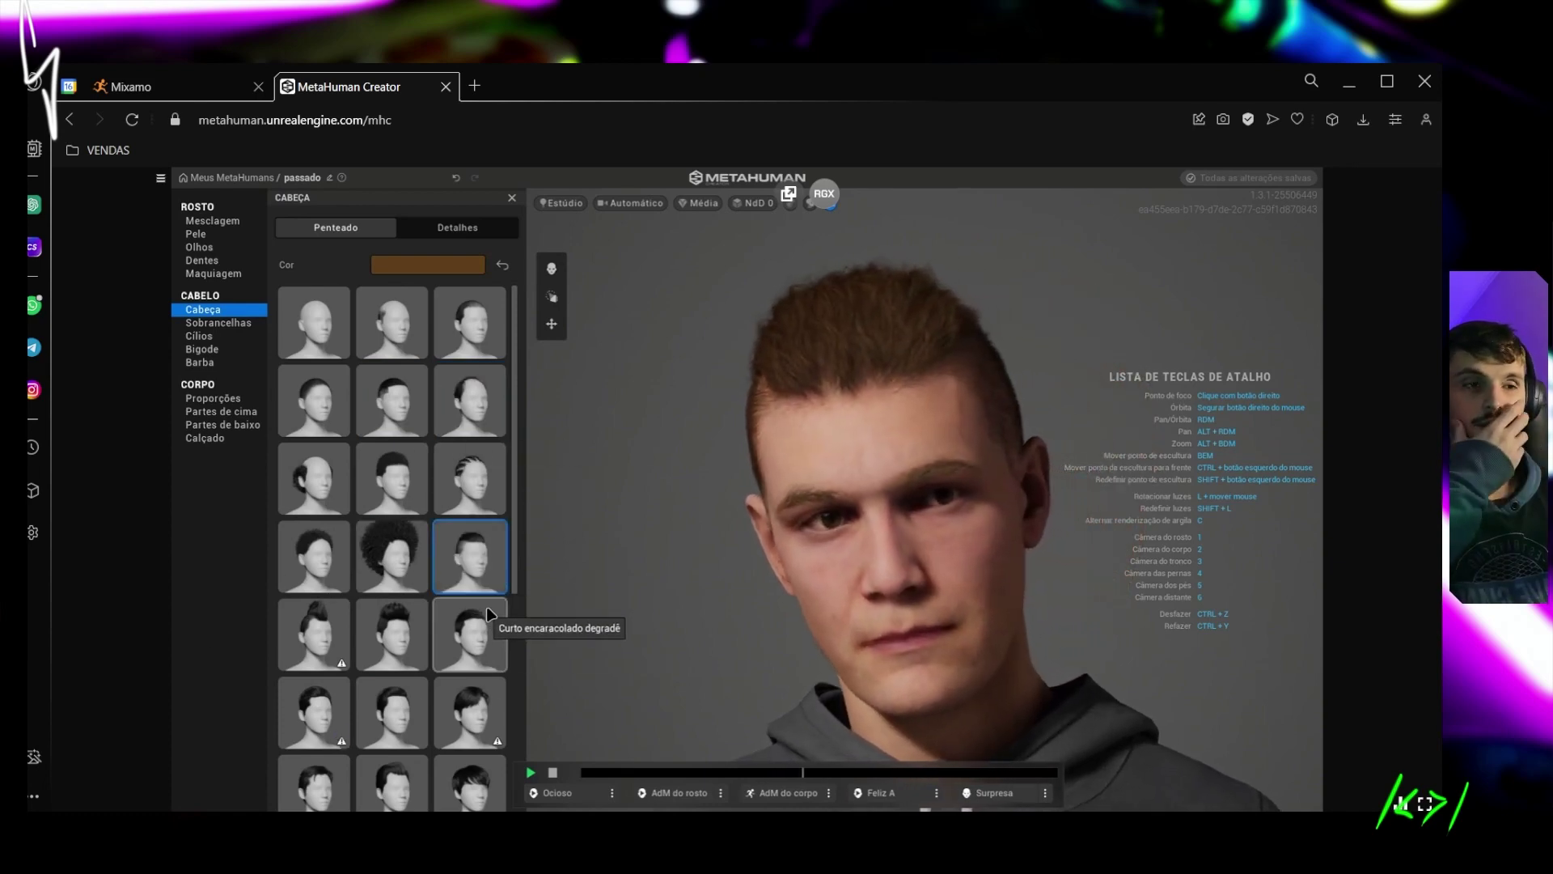
click(471, 722)
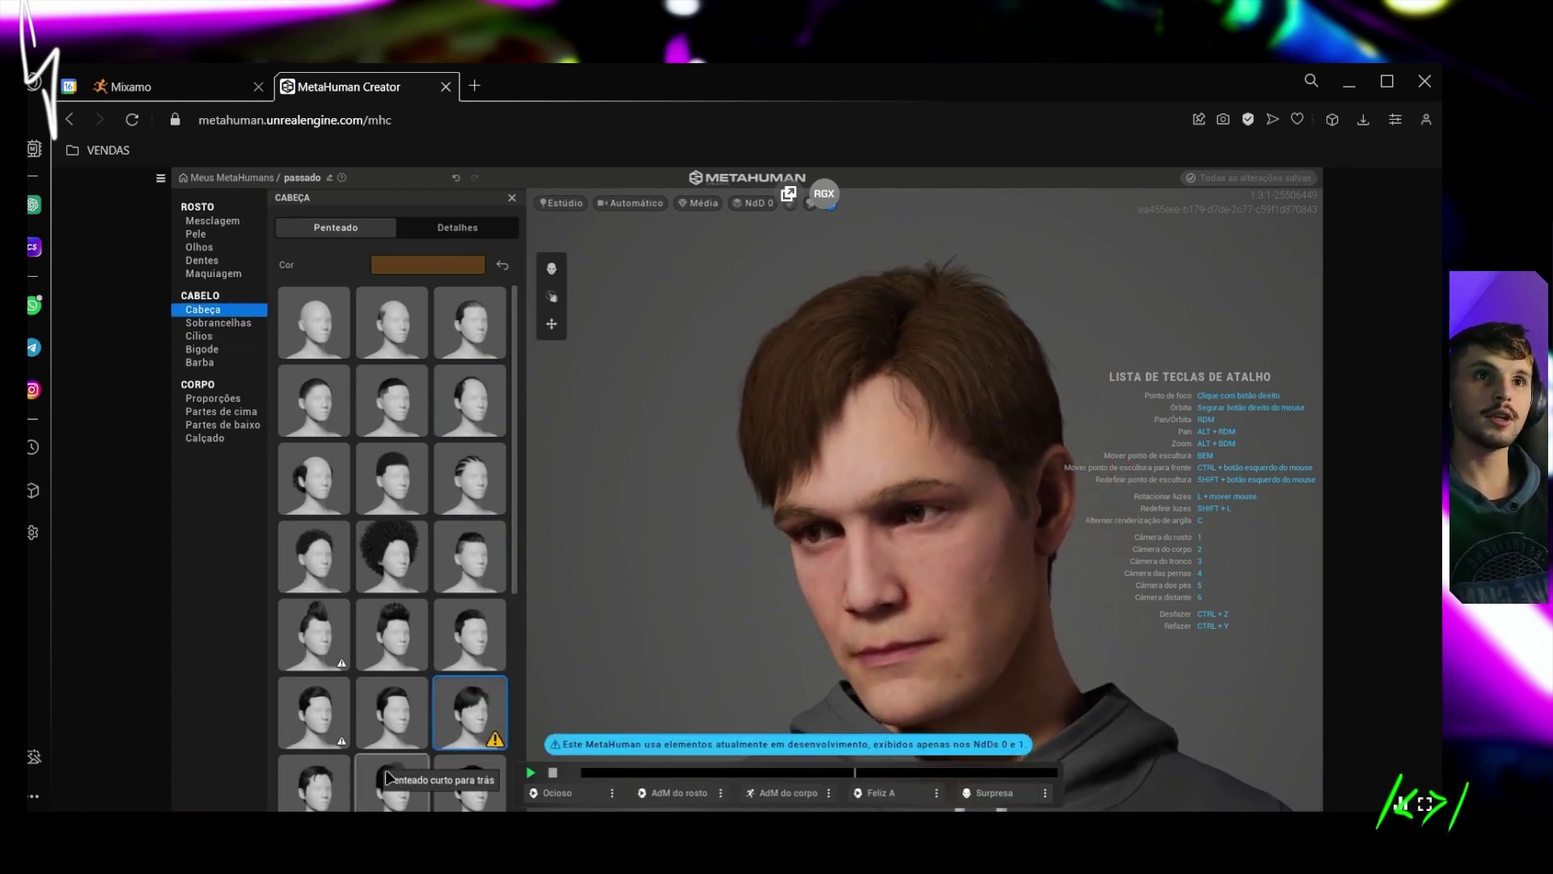
click(392, 728)
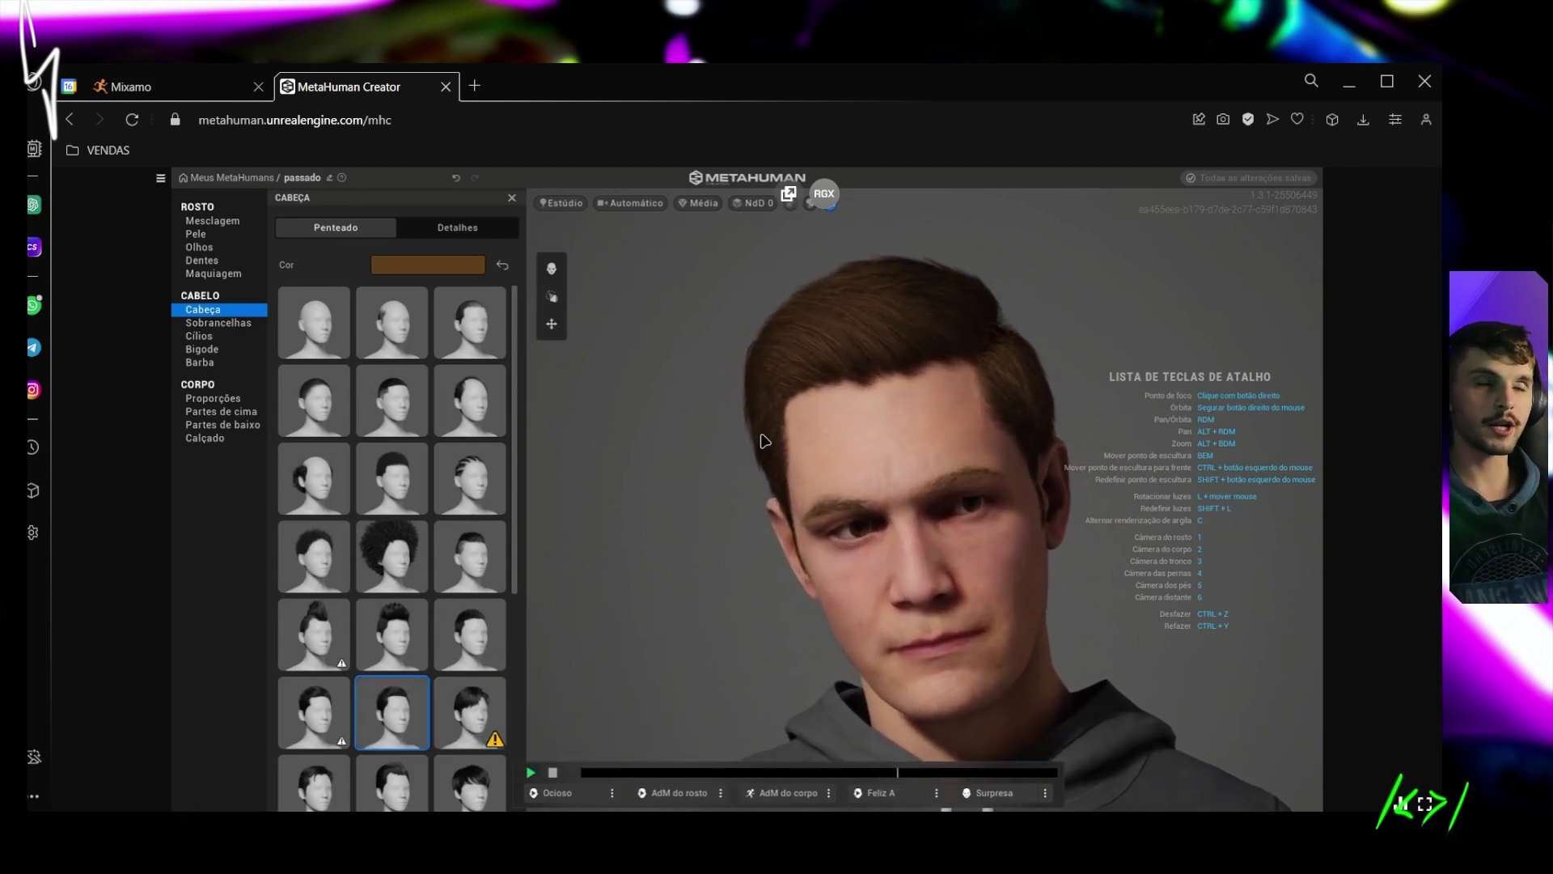
scroll(359, 405, down, 5)
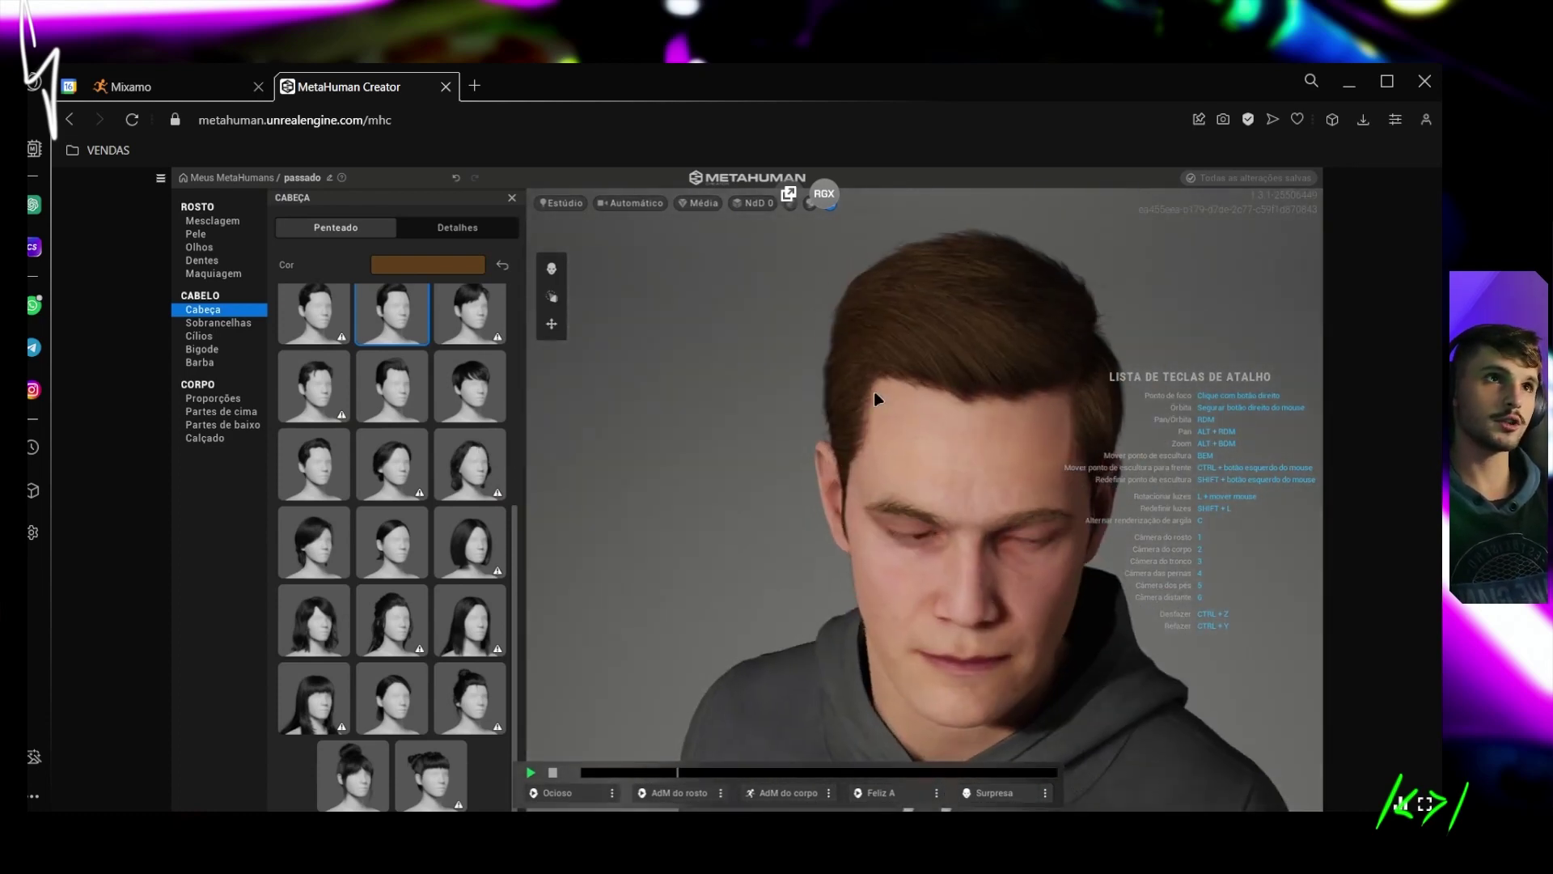
scroll(408, 447, up, 4)
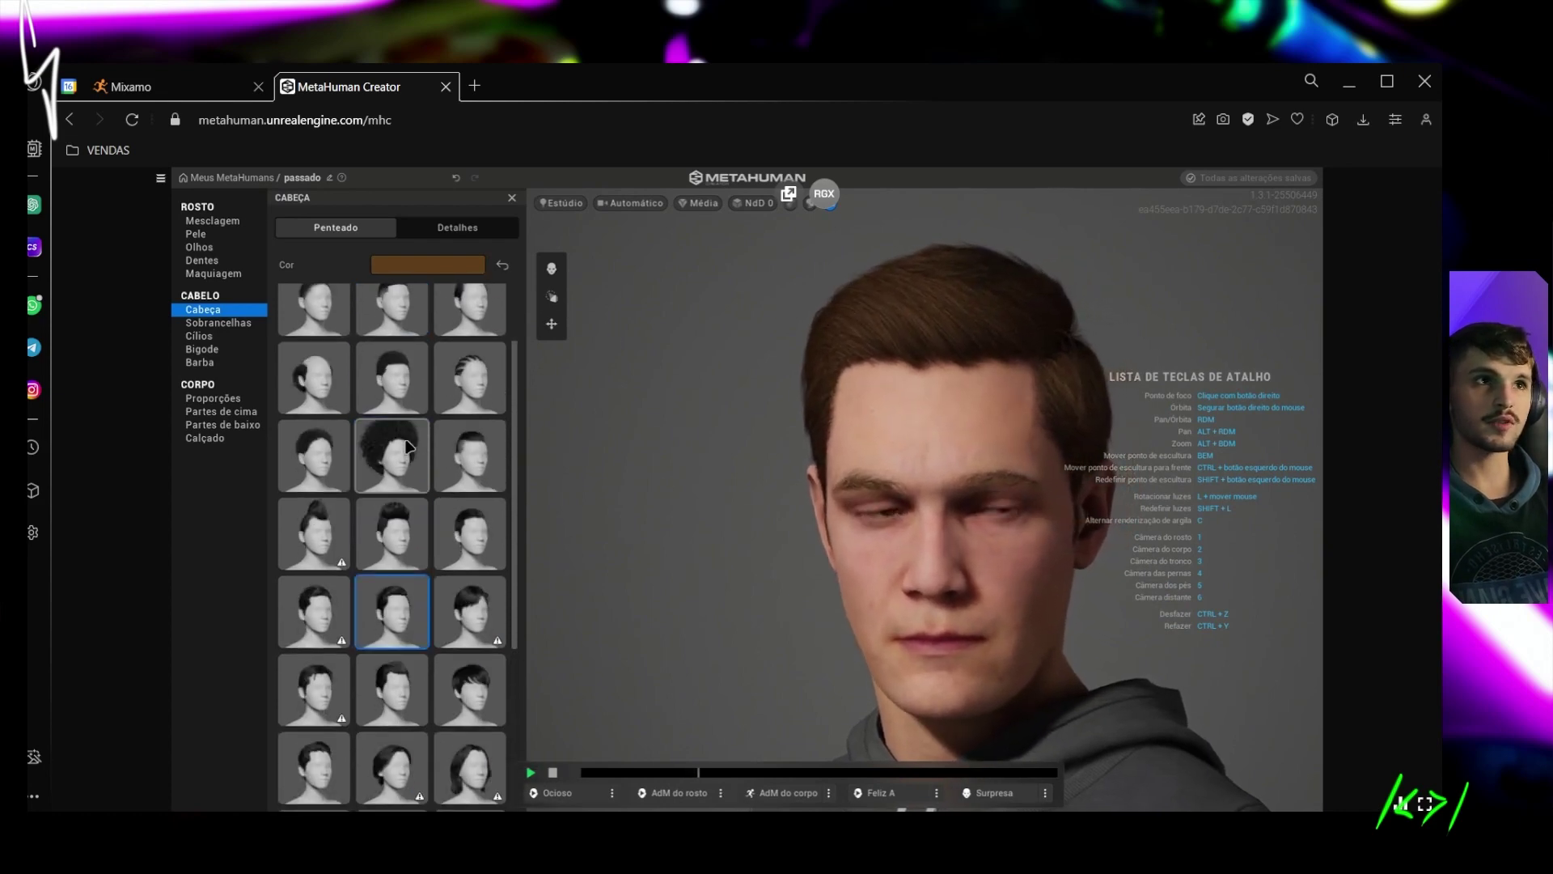
scroll(408, 448, up, 2)
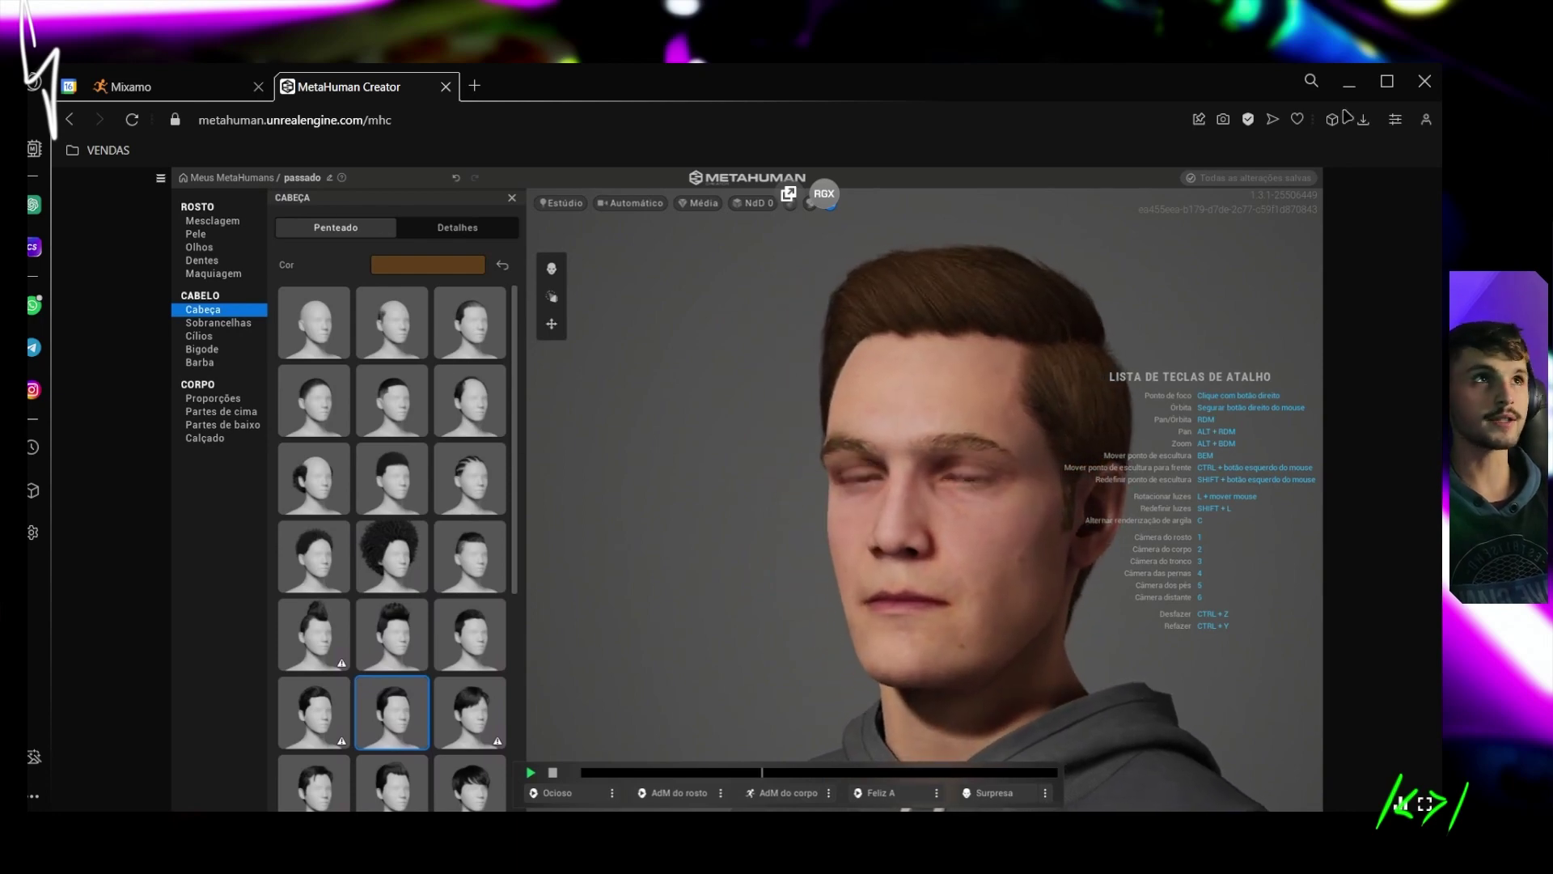
- Leave MetaHuman Creator for Bridge and briefly check the account options
click(1351, 84)
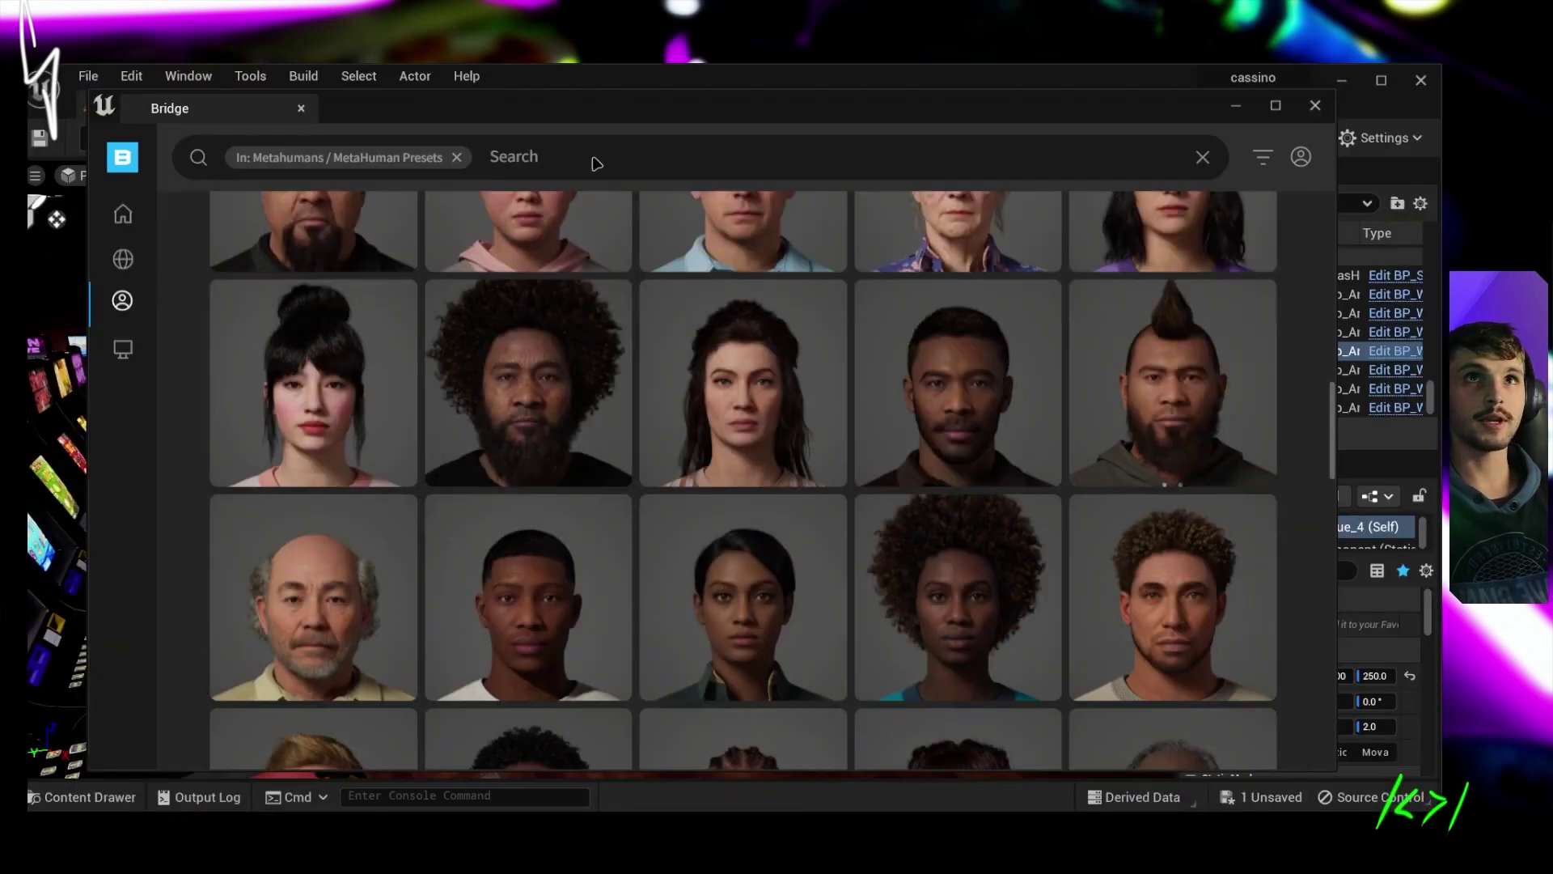
scroll(745, 433, up, 5)
scroll(804, 236, up, 5)
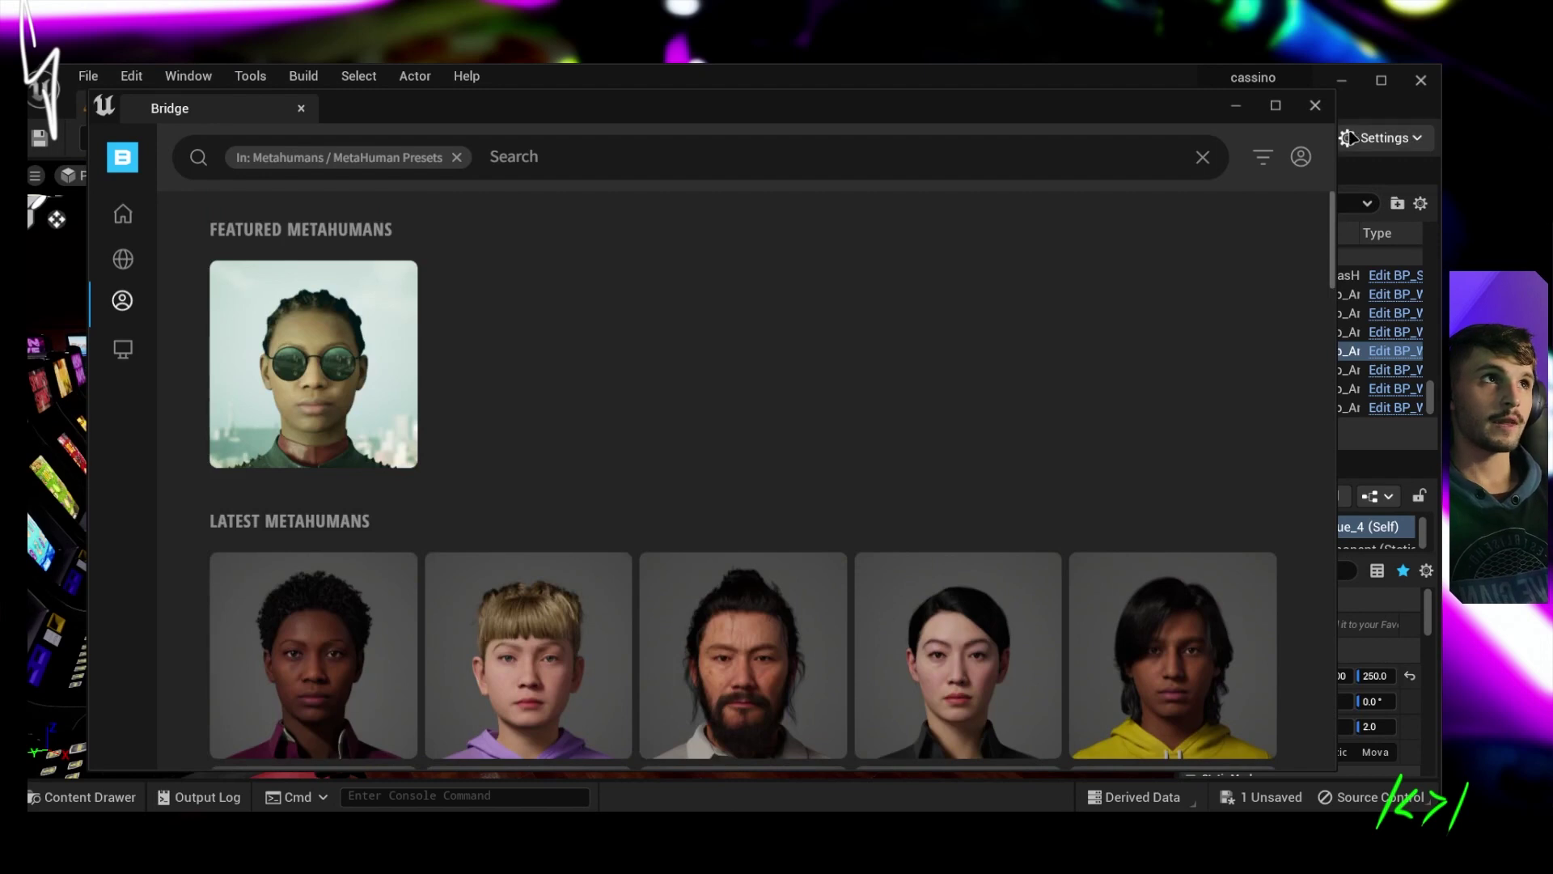
click(1304, 158)
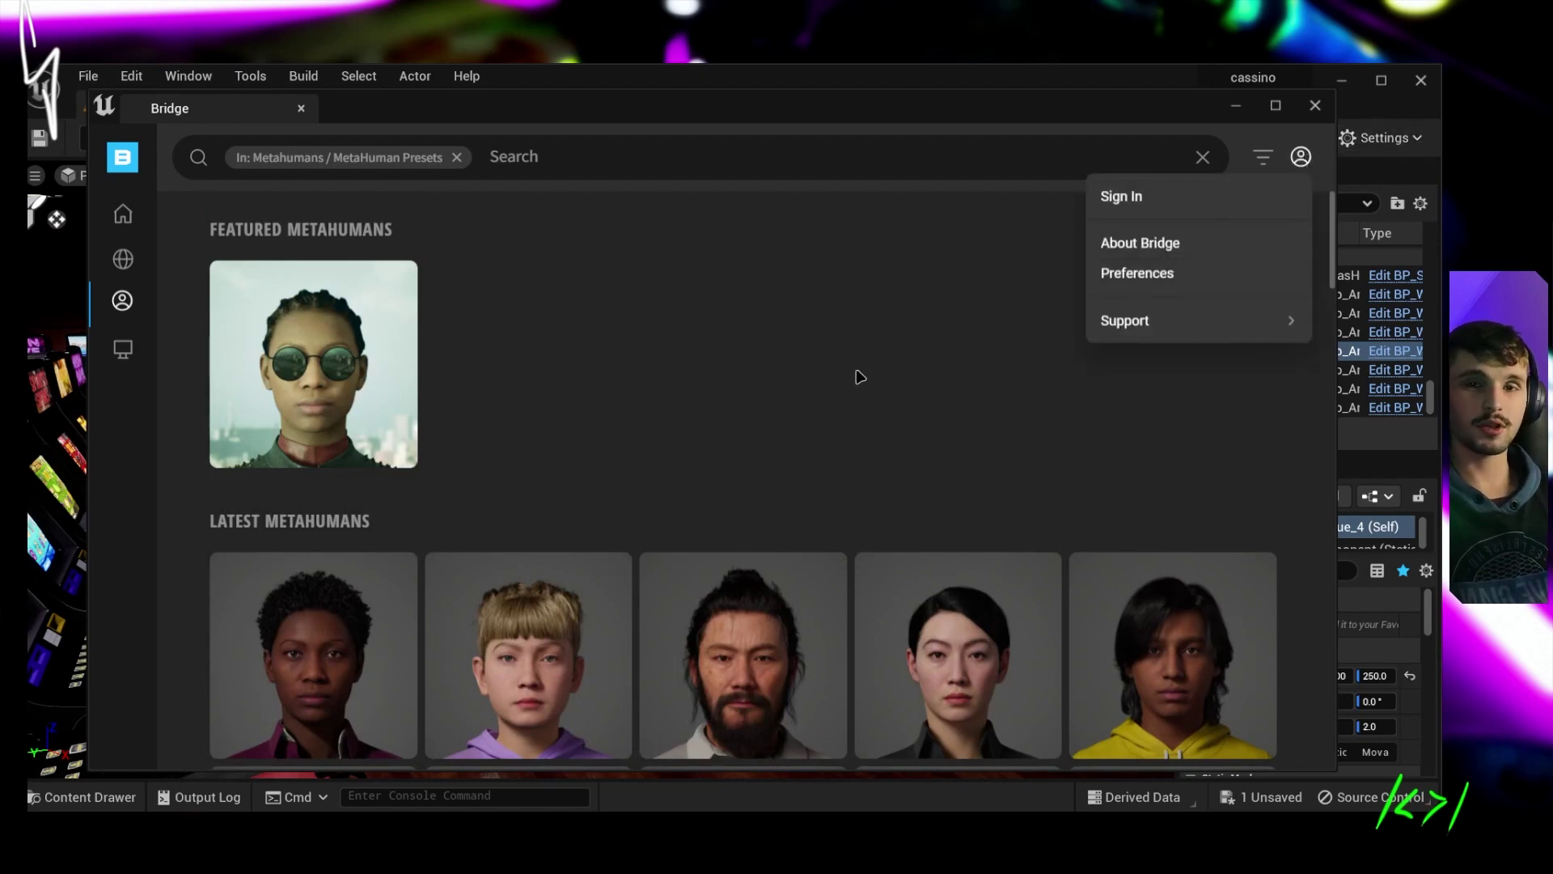
click(745, 422)
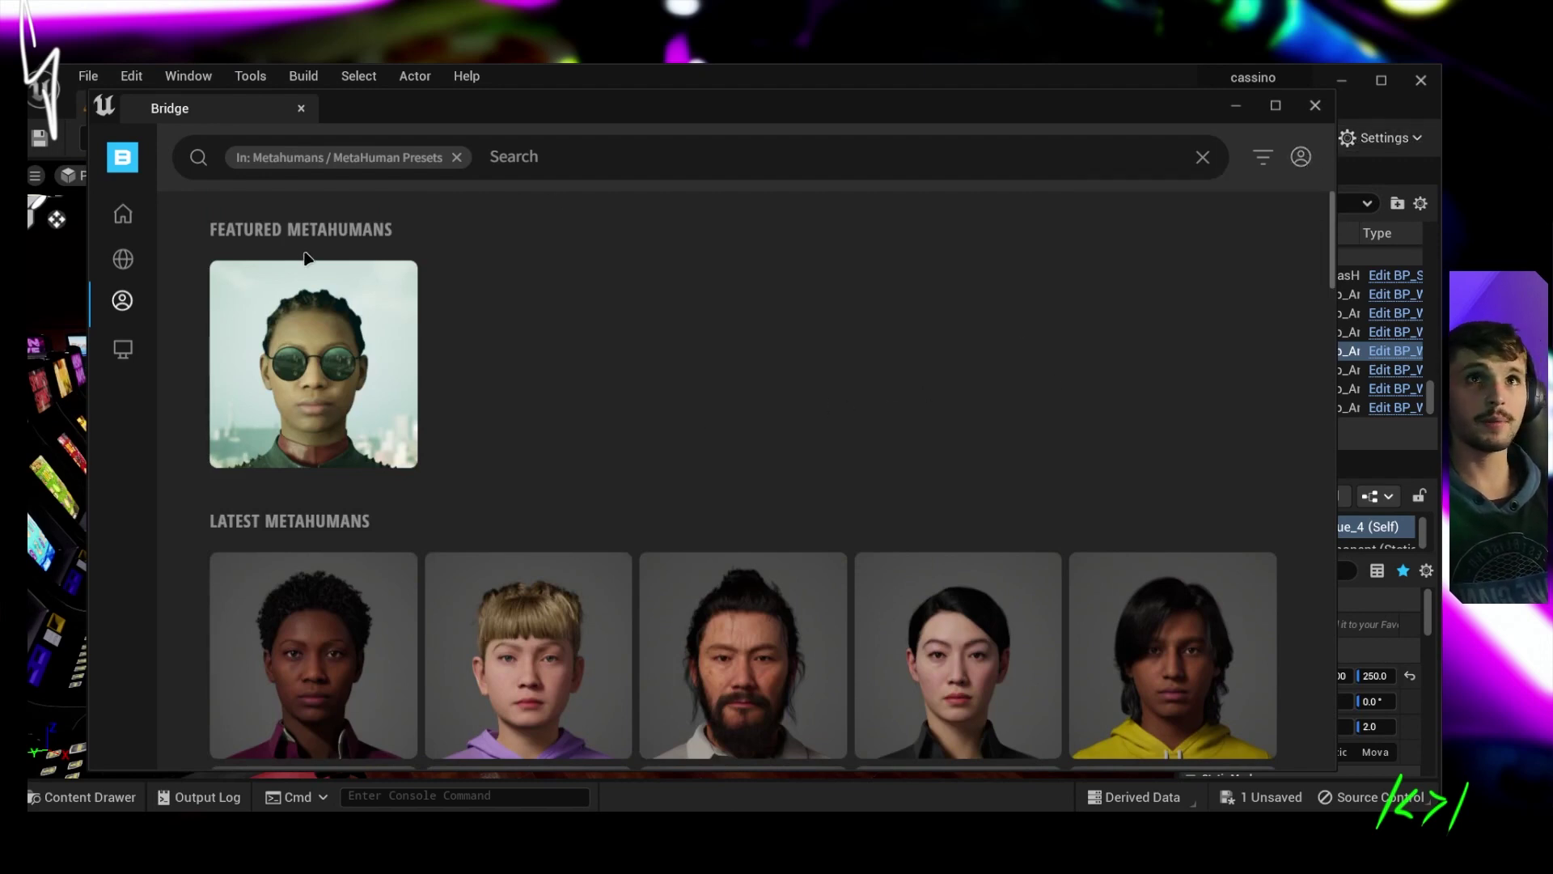
- View the downloaded Erno MetaHuman's details under Local > MetaHumans, then minimize Bridge
mouse_move(126, 302)
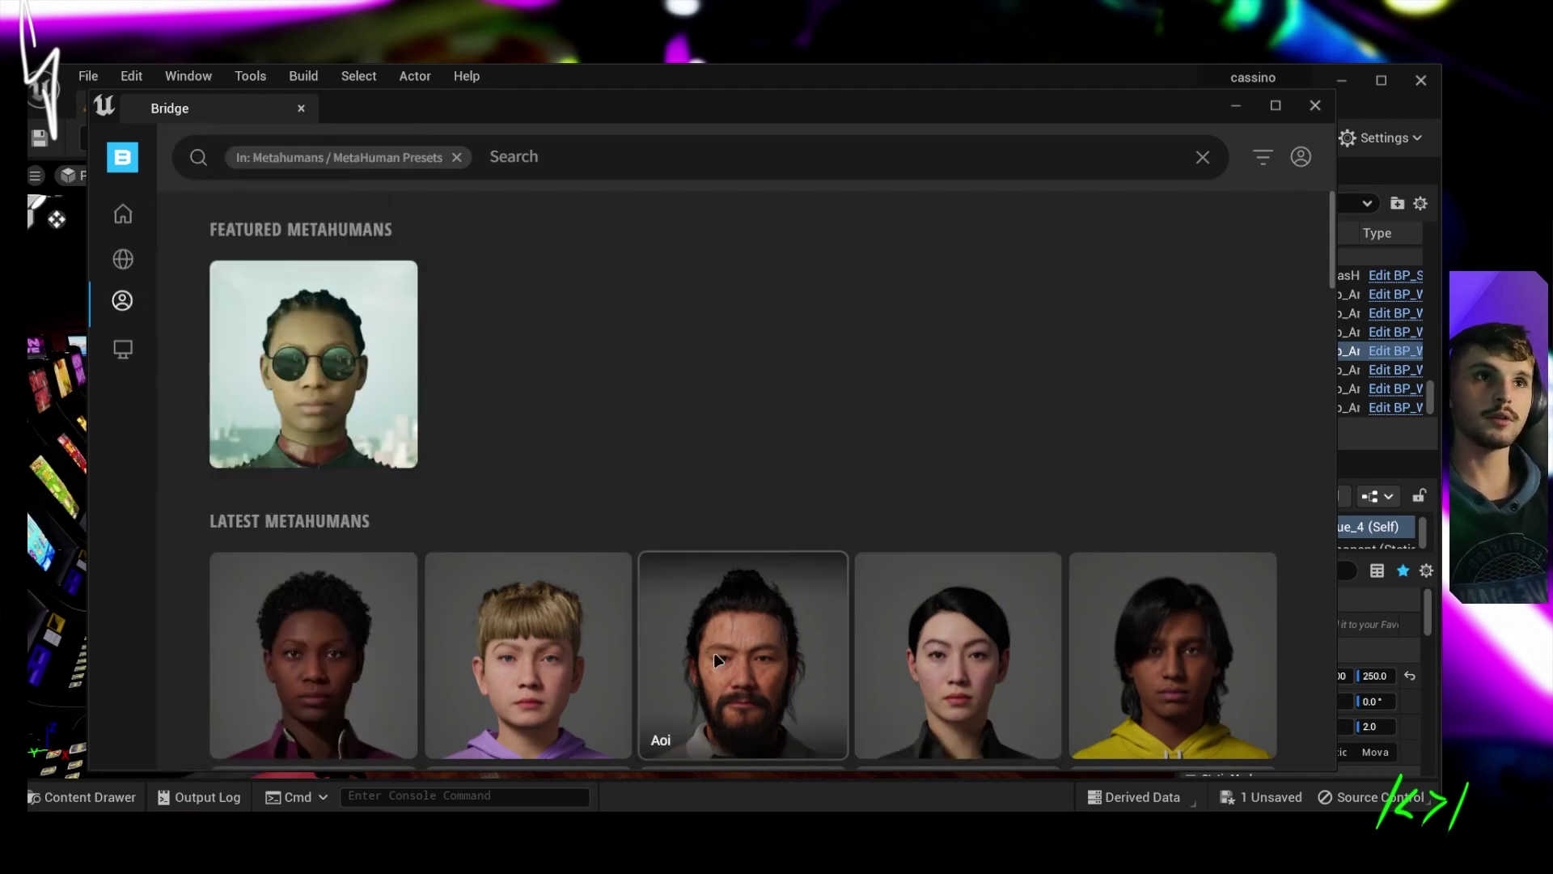
click(117, 360)
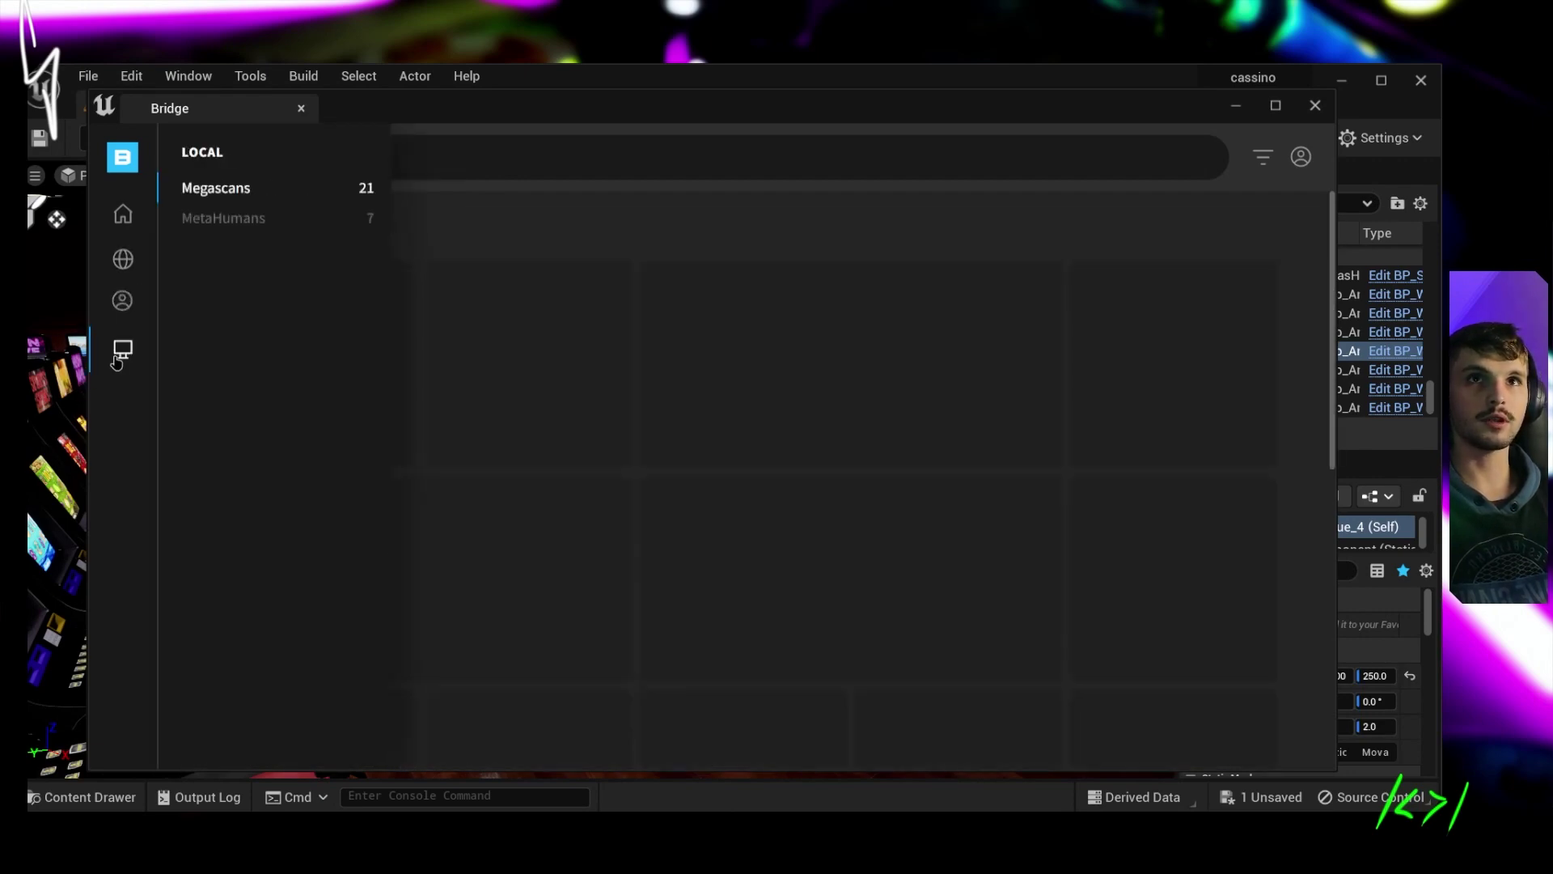
click(239, 230)
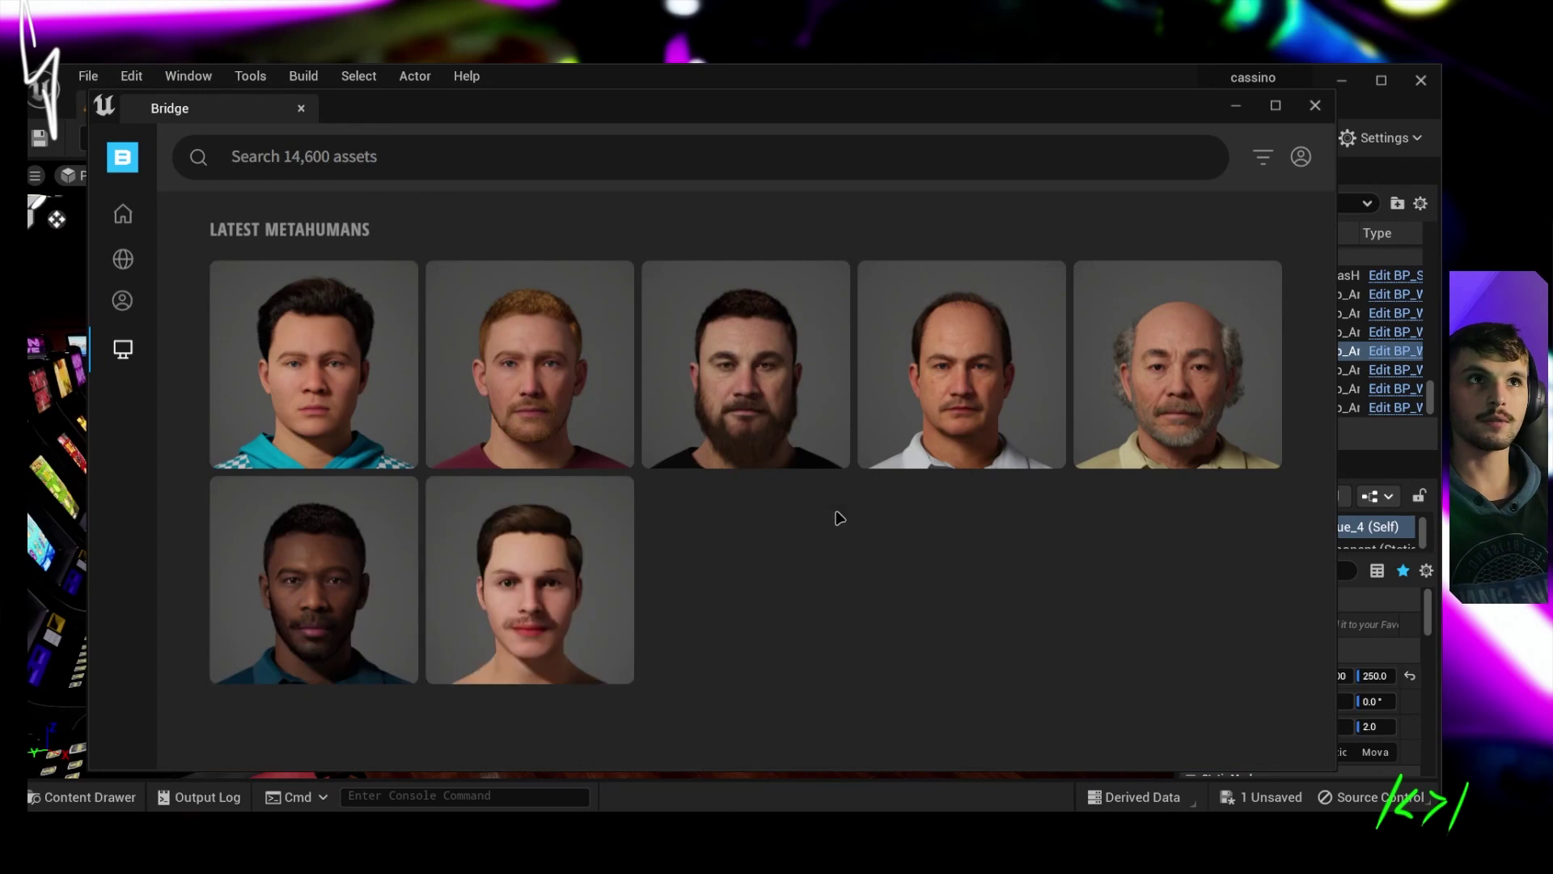
click(752, 402)
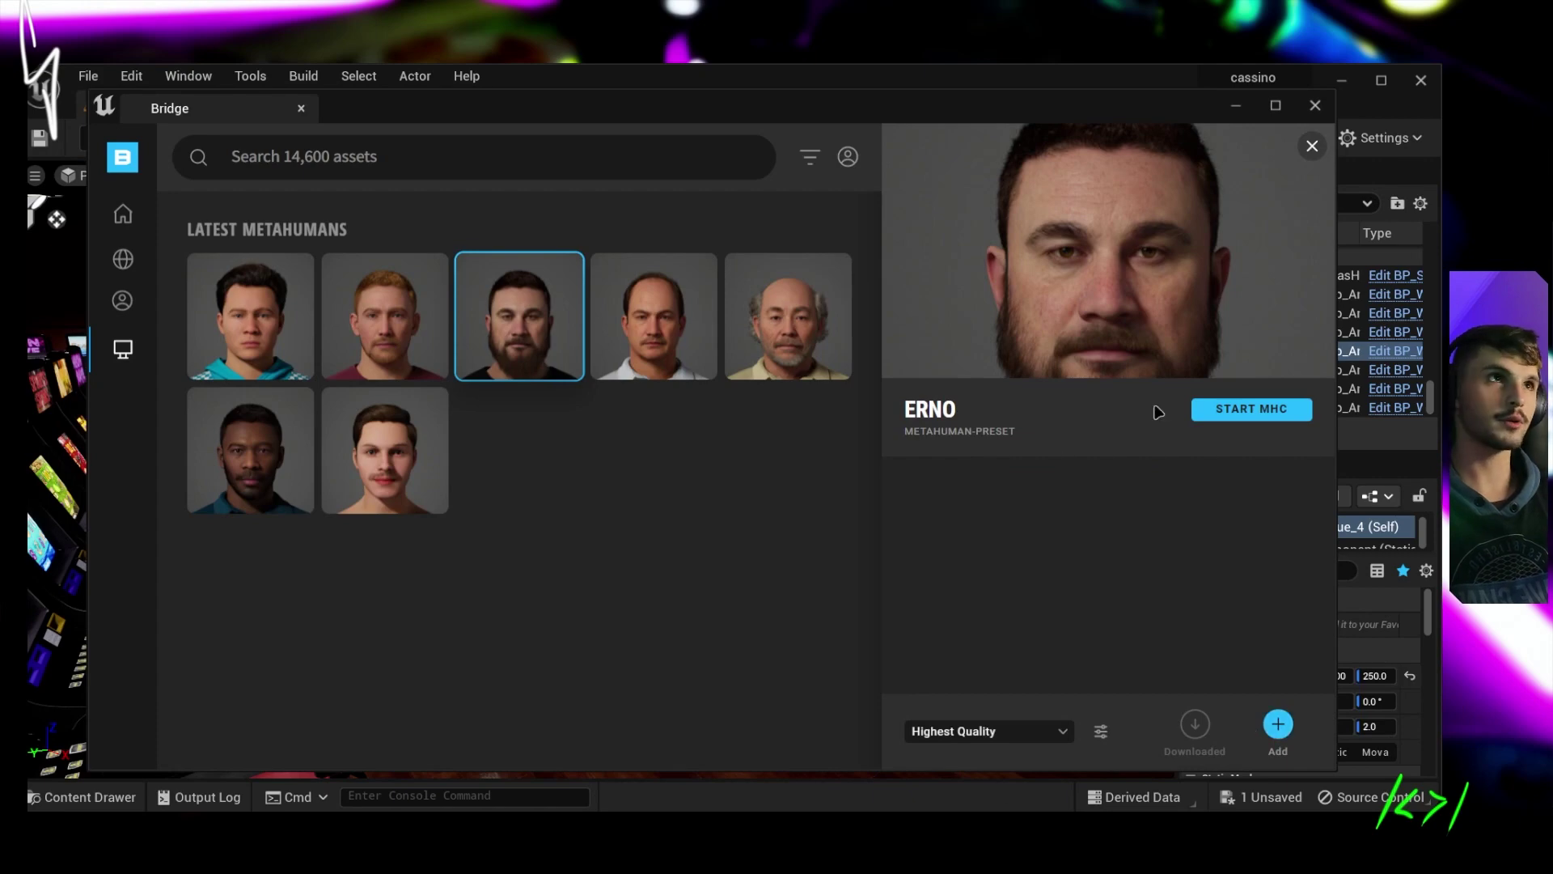
click(1238, 108)
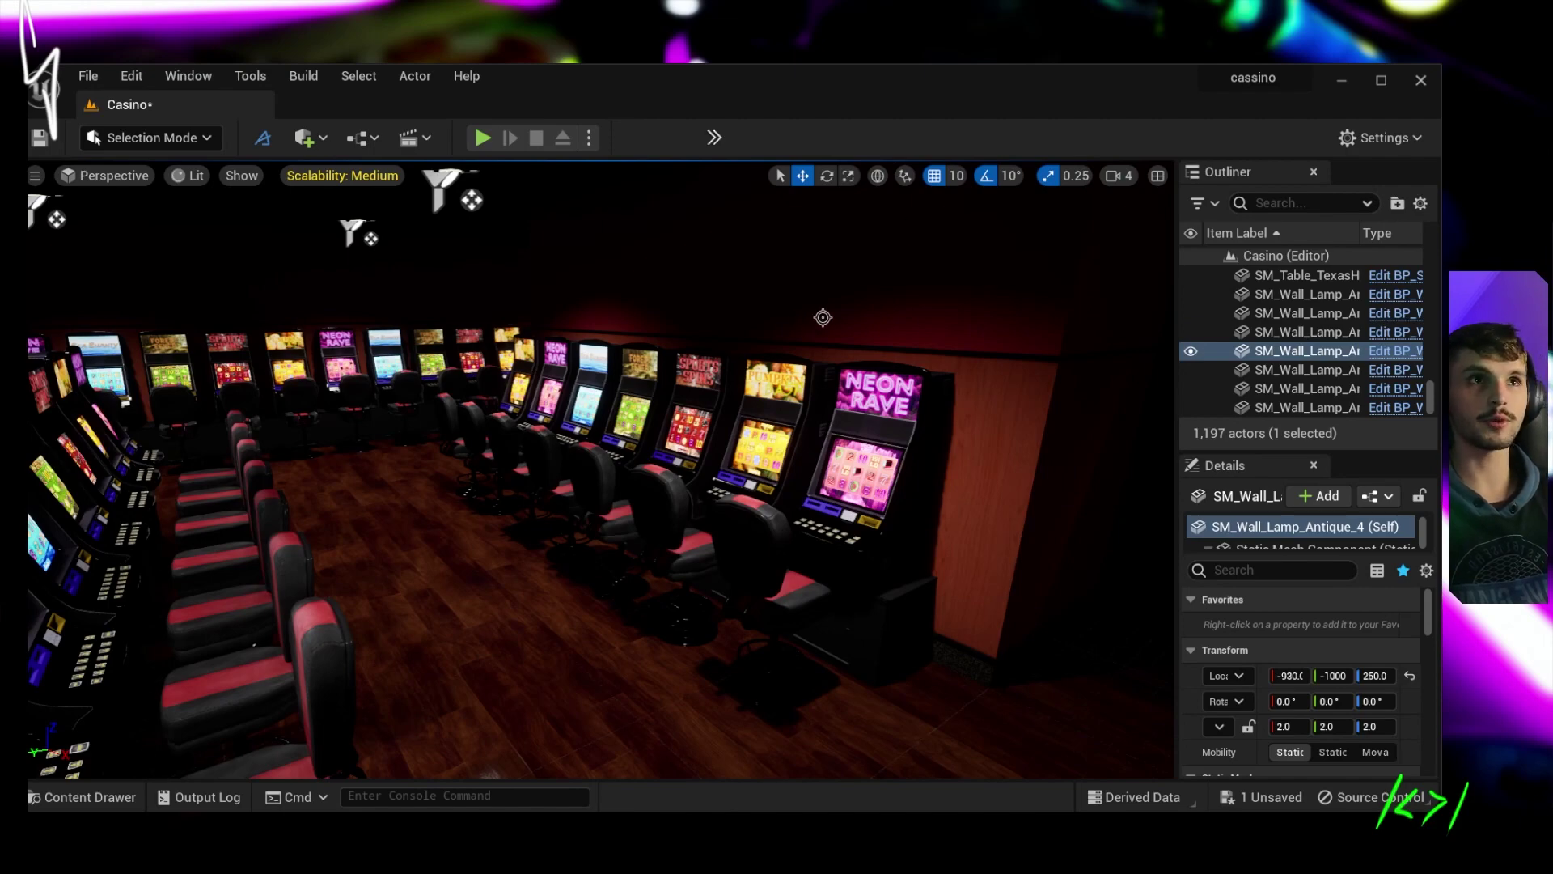
- Fly the camera around the slot-machine rows, then switch to the Epic Games Launcher with Alt+Tab
mouse_move(823, 317)
right_down()
mouse_move(845, 331)
mouse_move(792, 338)
mouse_move(786, 463)
right_up()
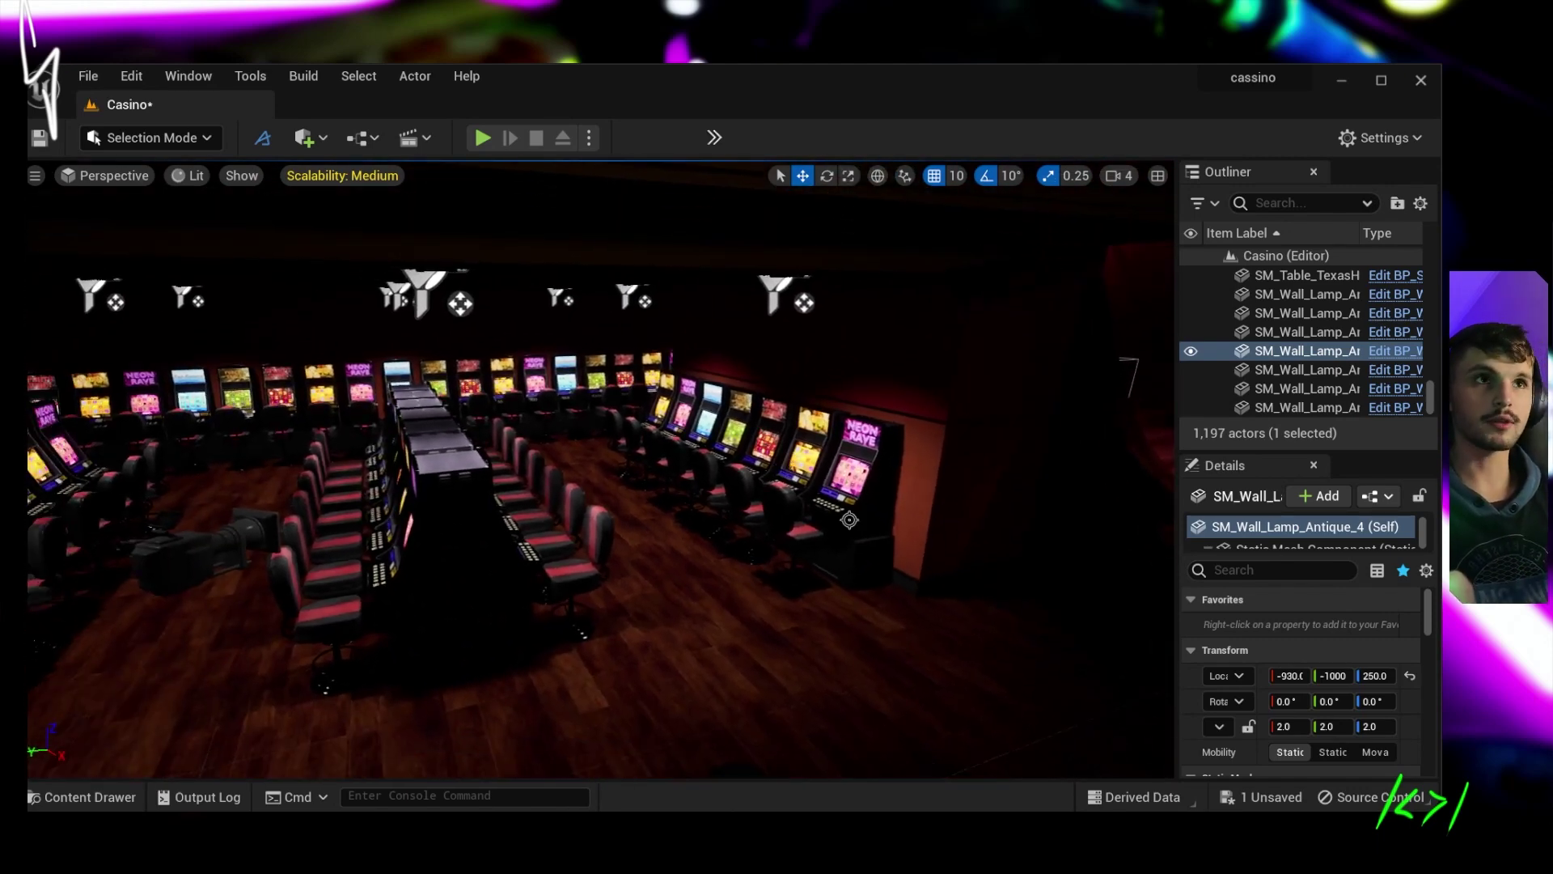
right_drag(811, 515, 1052, 295)
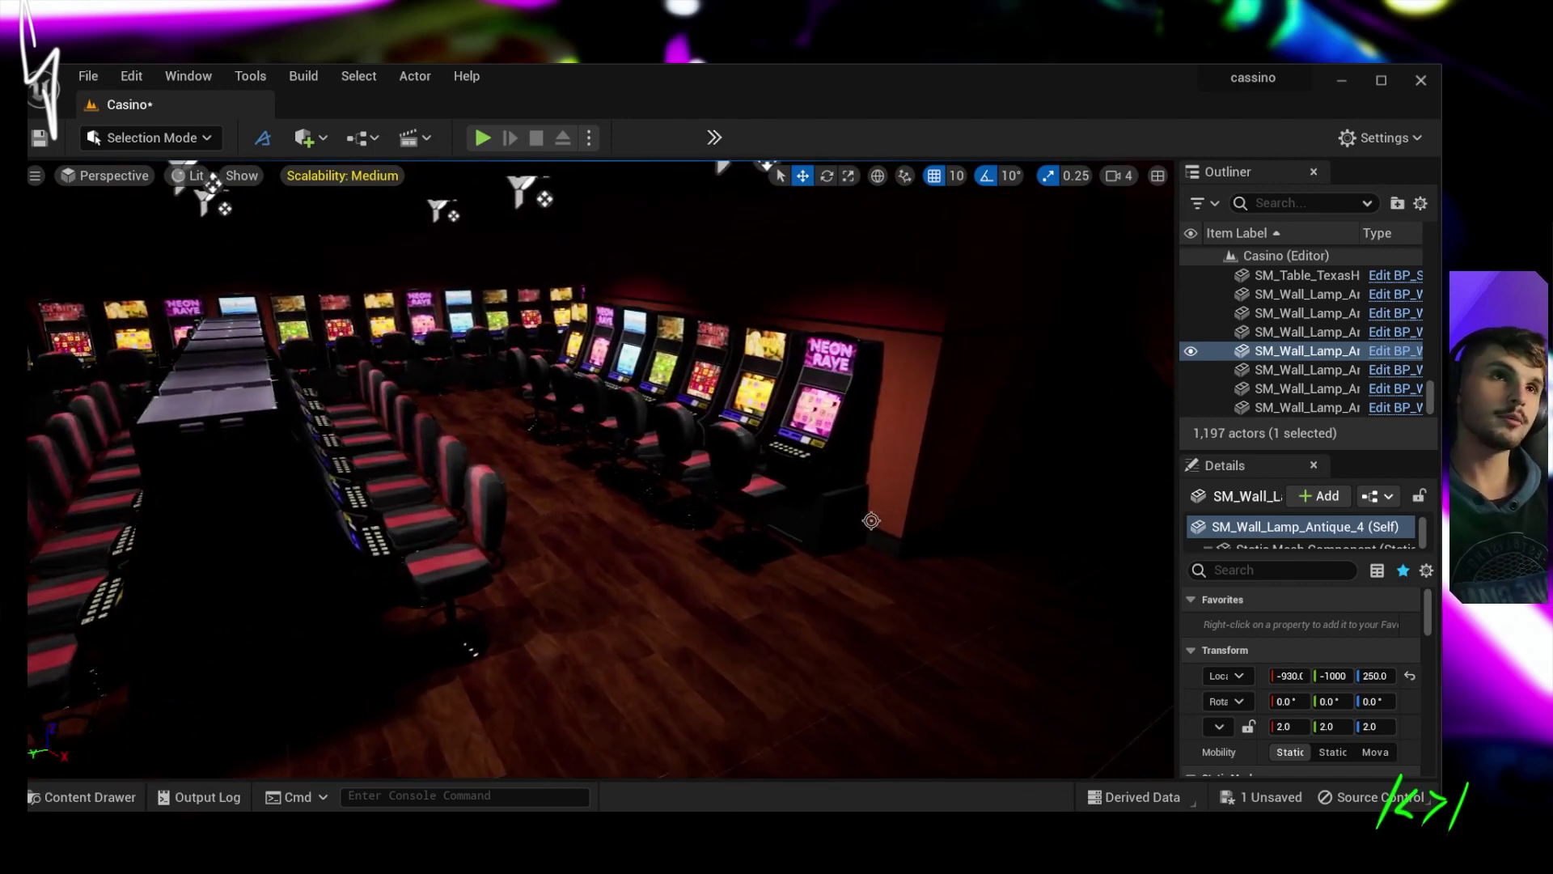
right_drag(871, 520, 768, 536)
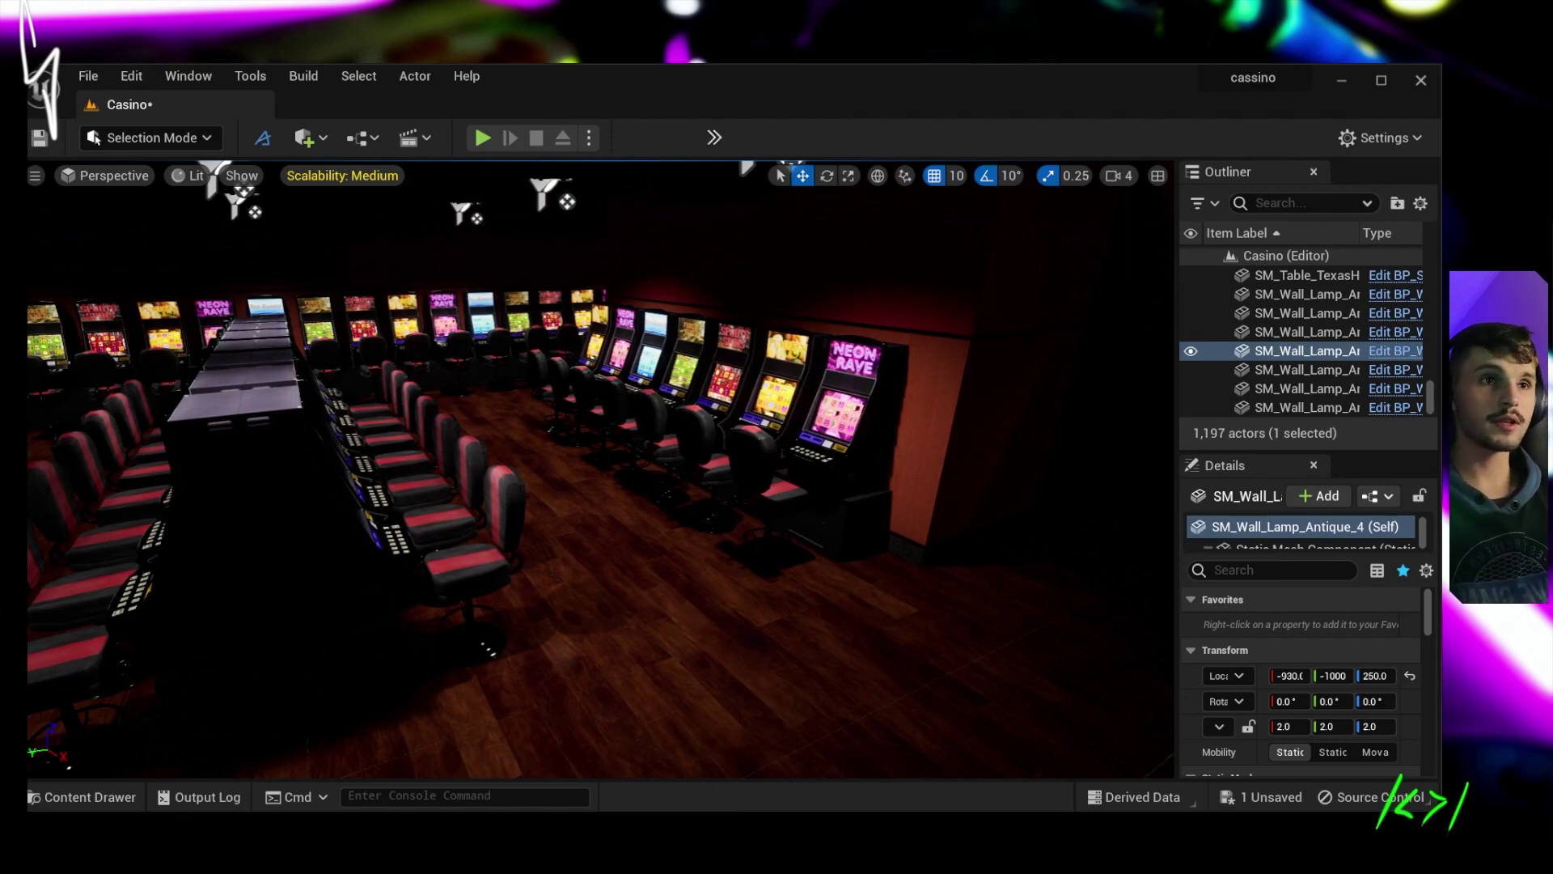
key(alt+Tab)
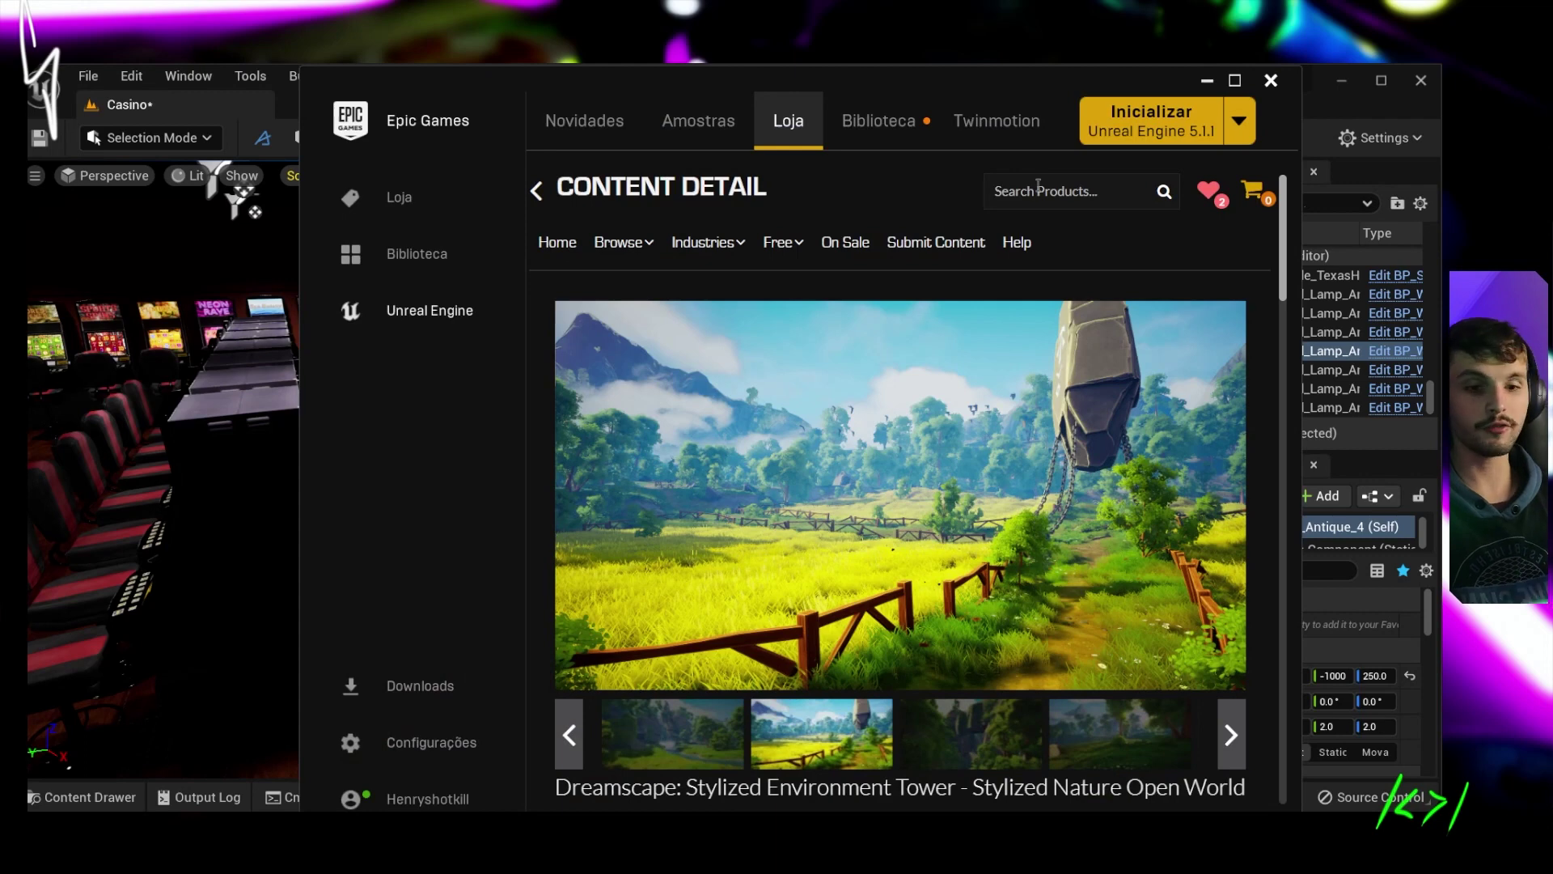
- Search the Marketplace for Brushify and preview the Brushify - Tropical Pack jungle screenshot
text(brushify)
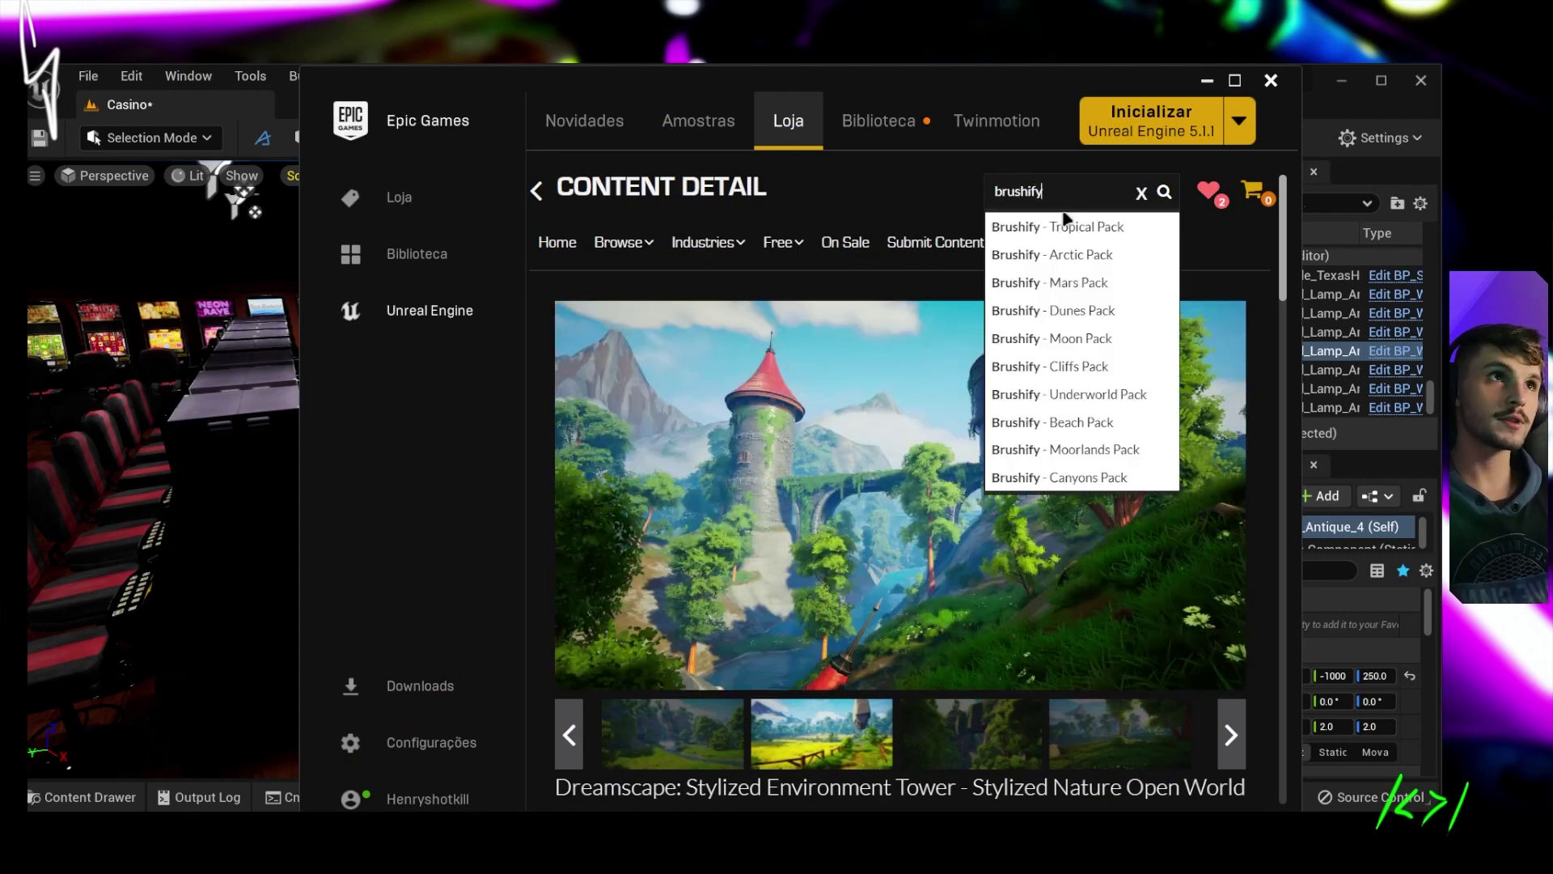
click(1107, 227)
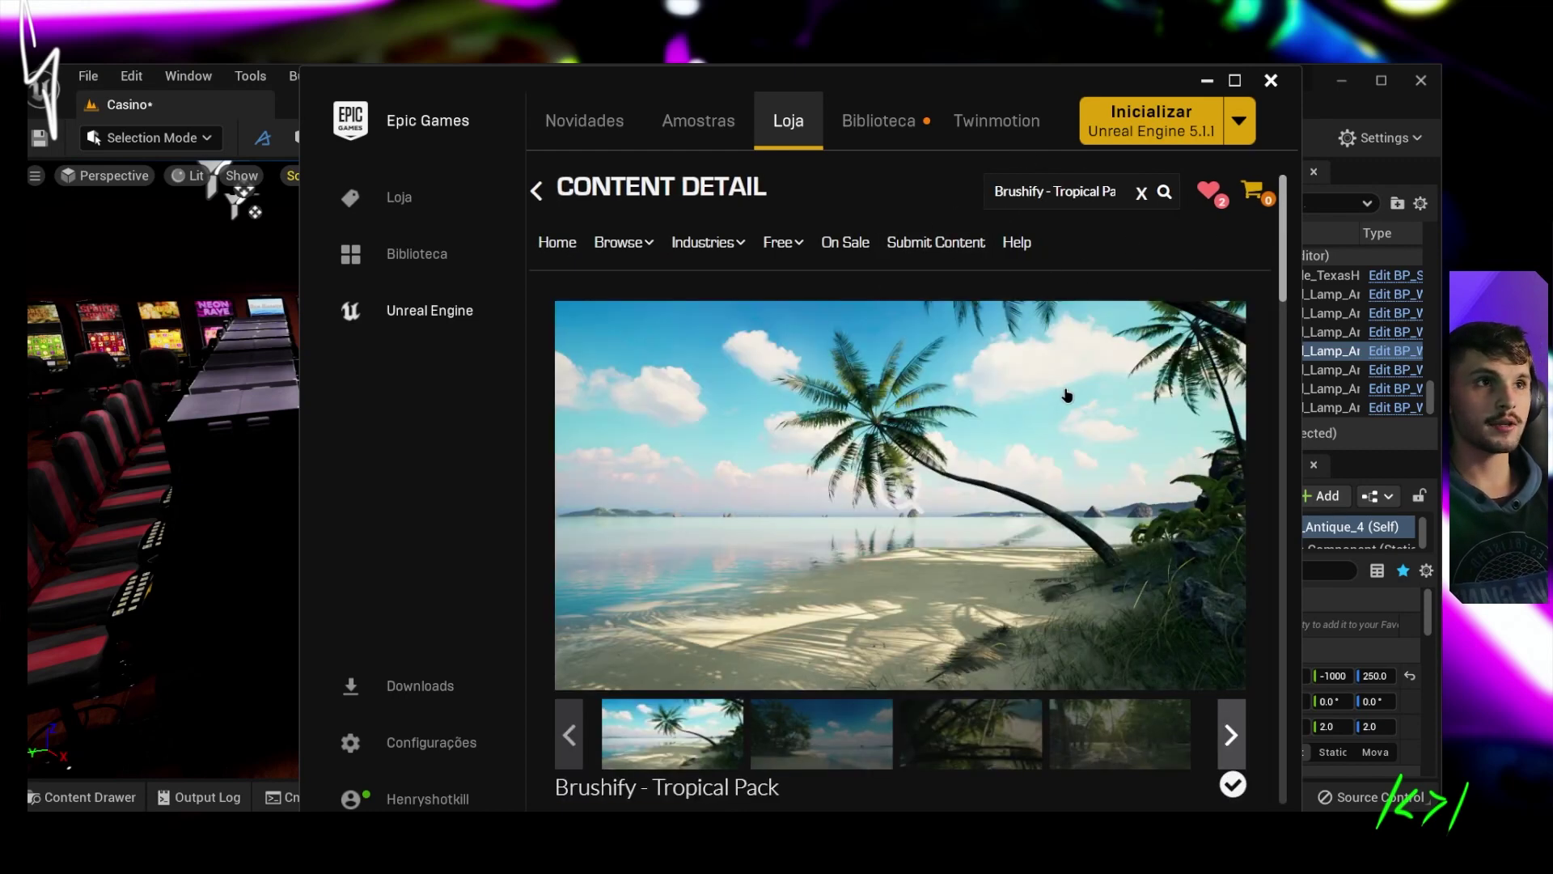
click(1109, 745)
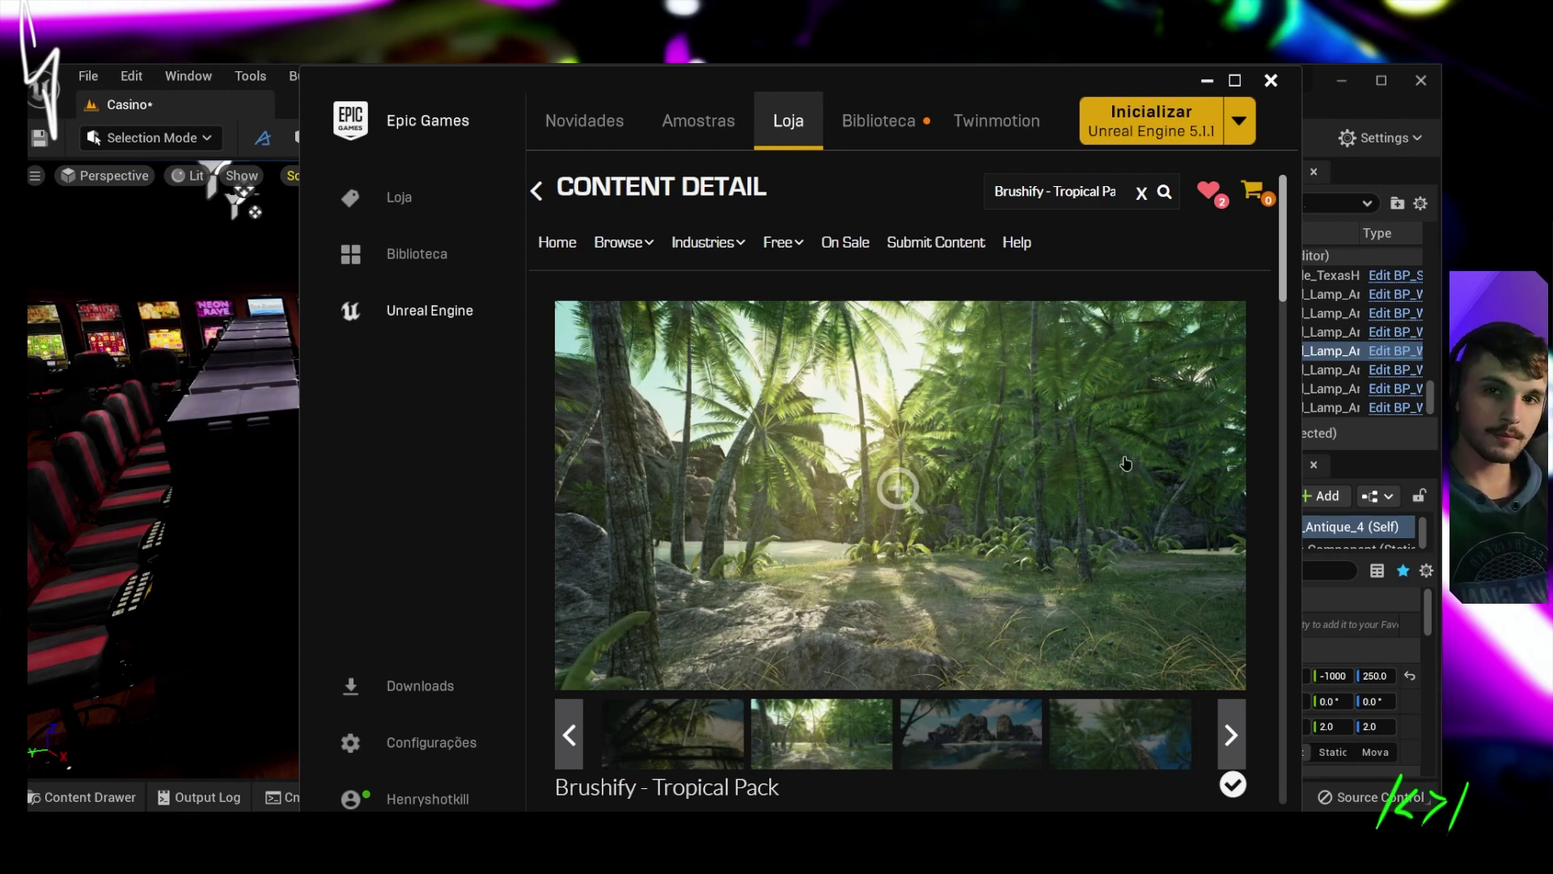
scroll(1011, 501, down, 1)
scroll(1011, 497, down, 4)
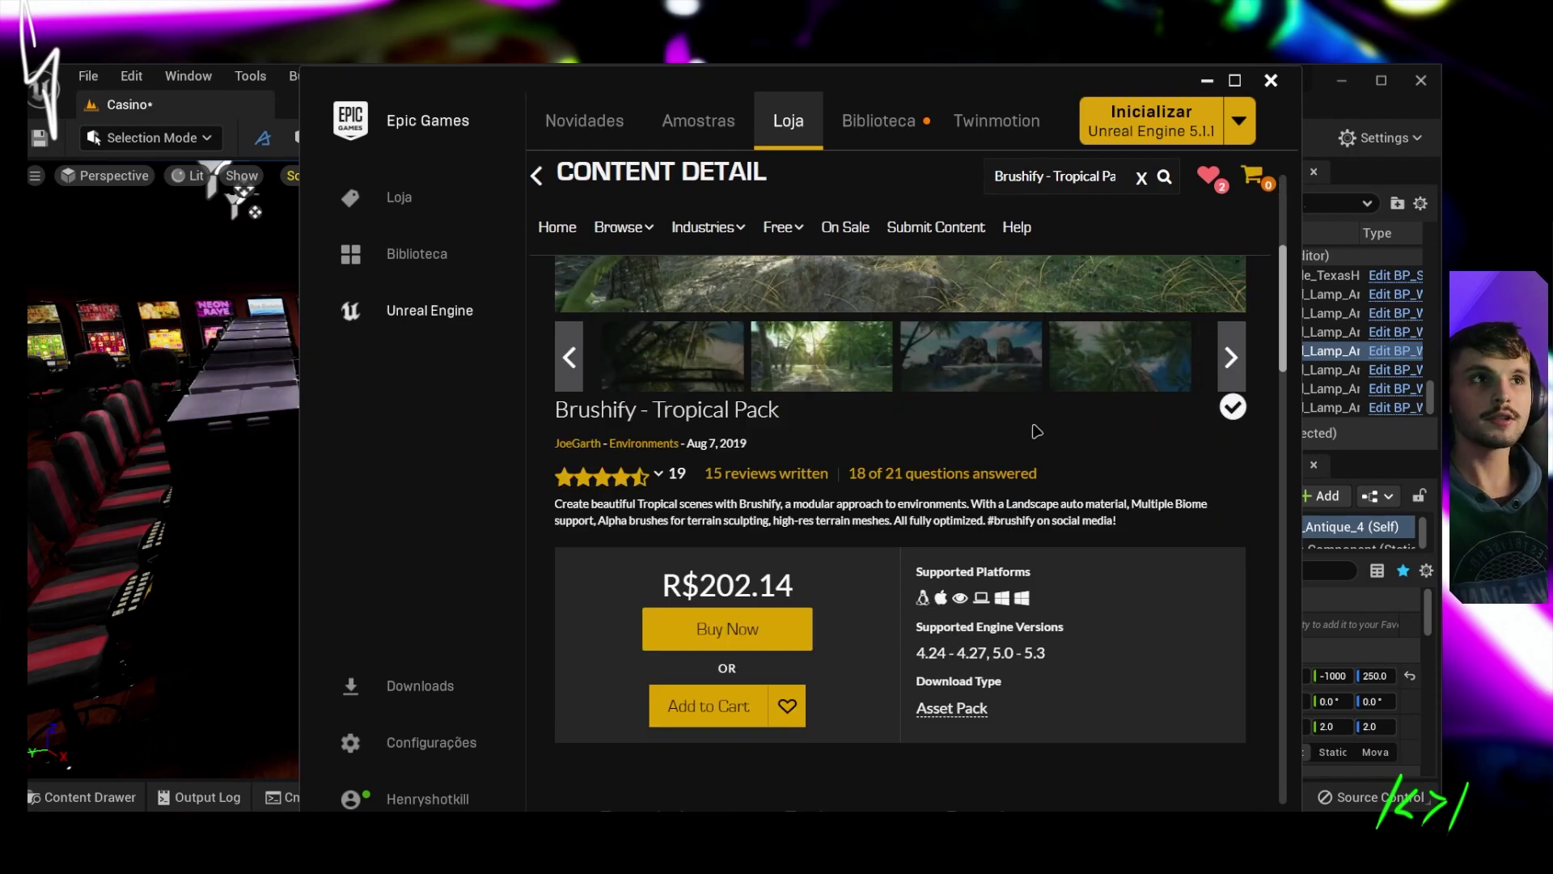
scroll(1019, 486, up, 5)
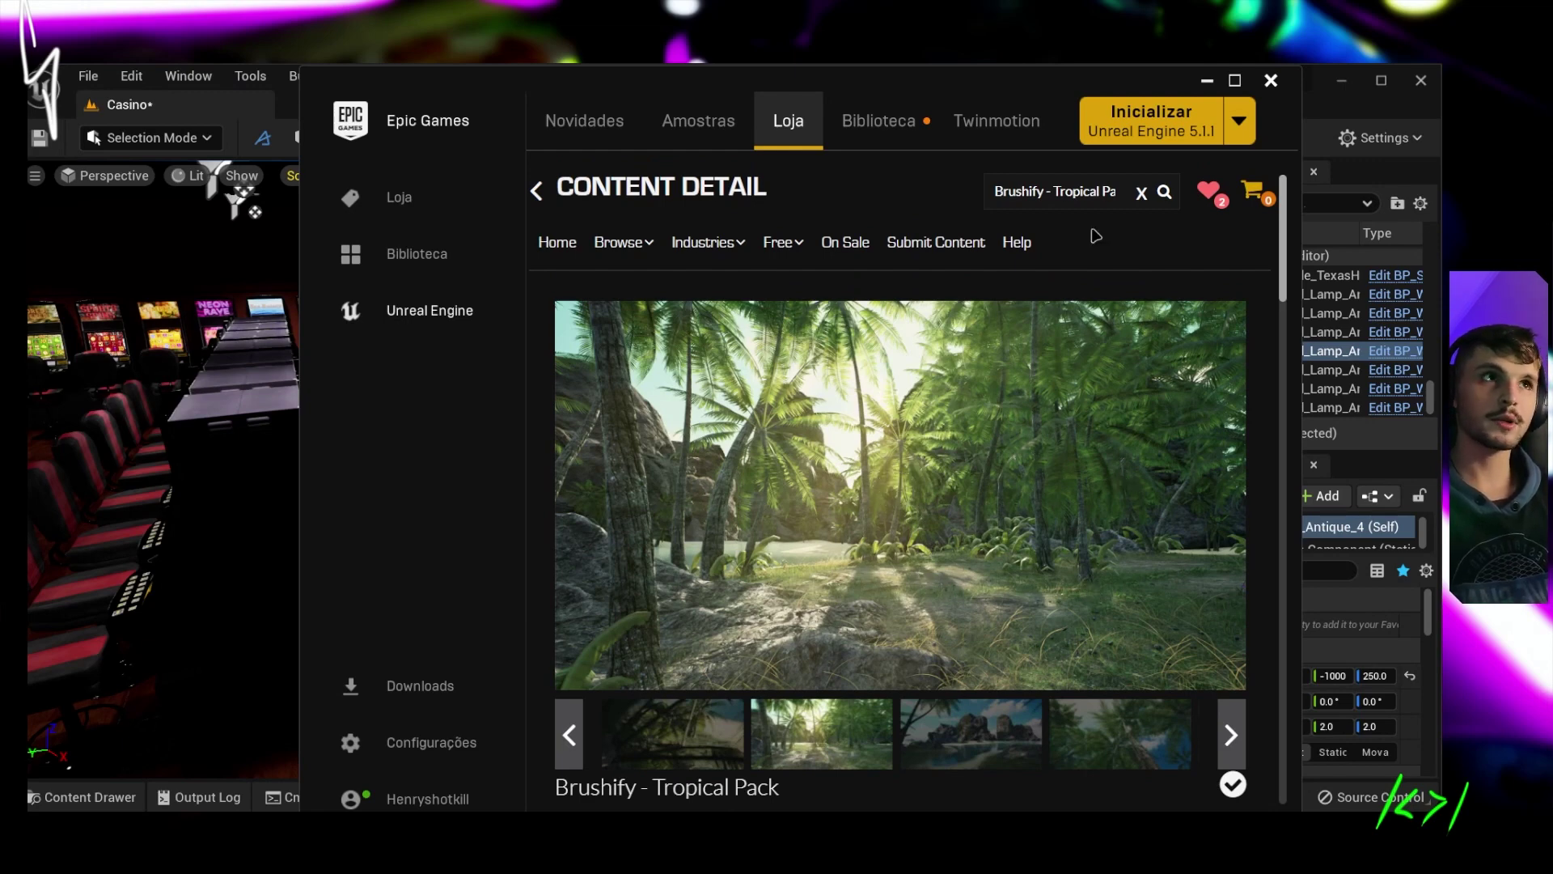
- Broaden the search to 'Brushify -' and open the Brushify - Forest Pack page
drag(1054, 192, 1209, 191)
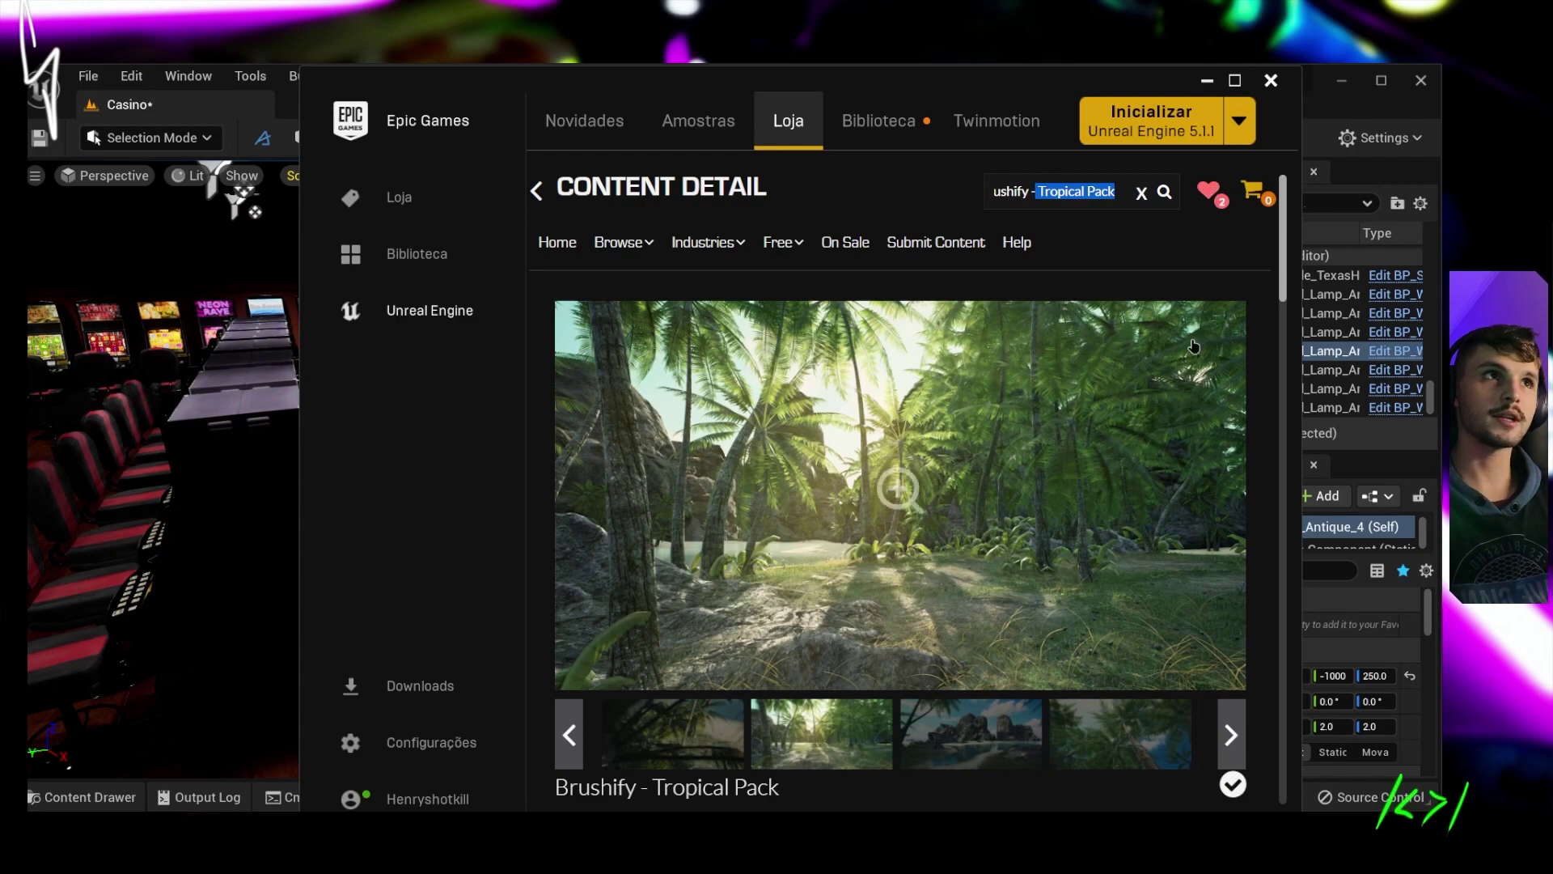
key(BackSpace)
key(Return)
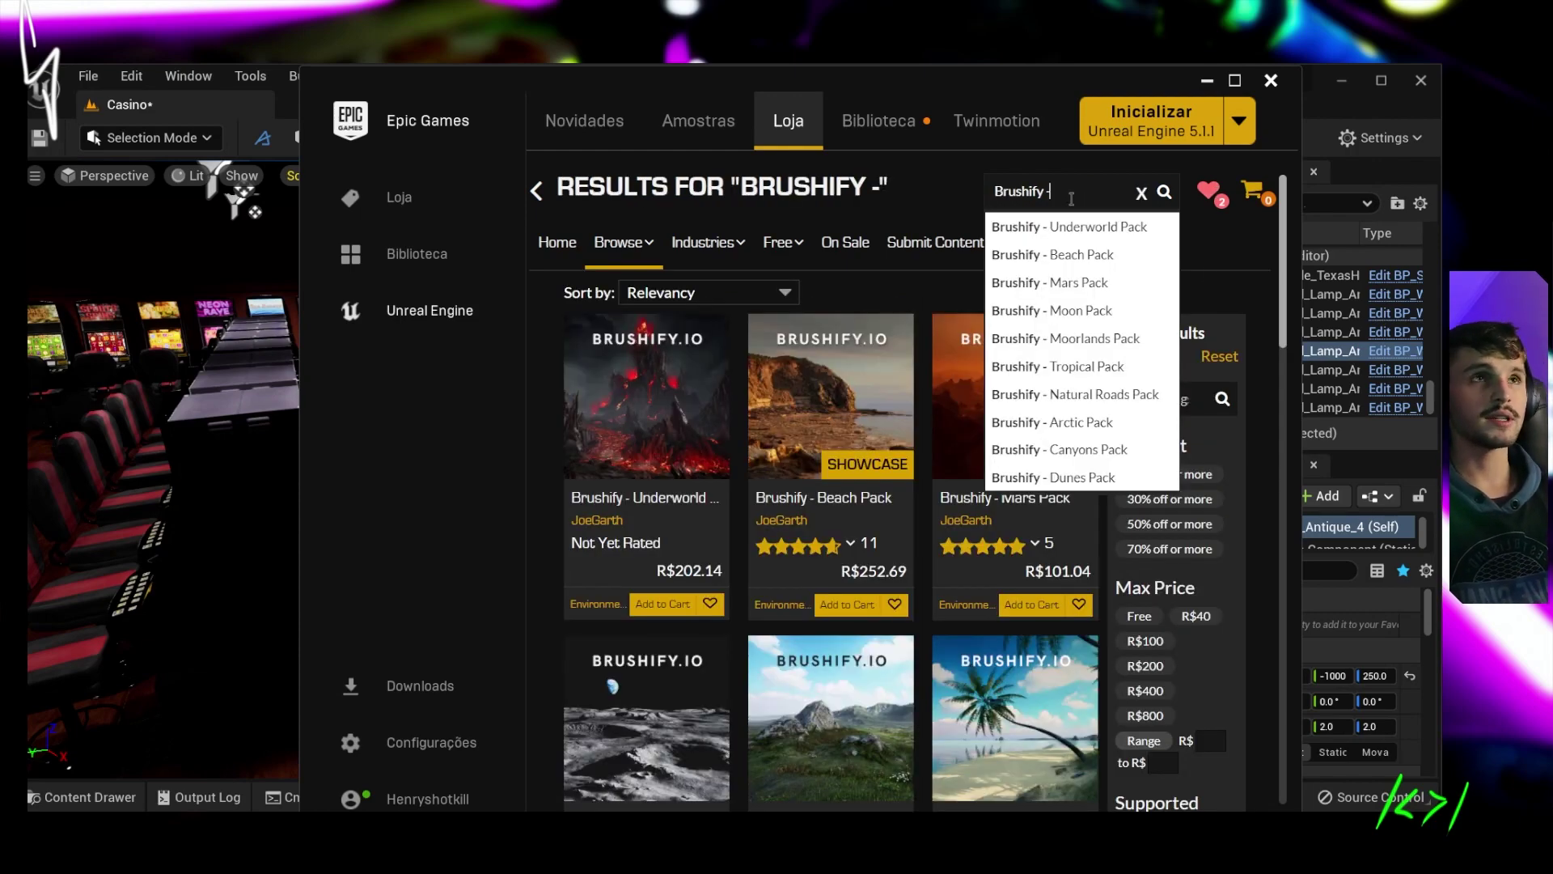
click(939, 198)
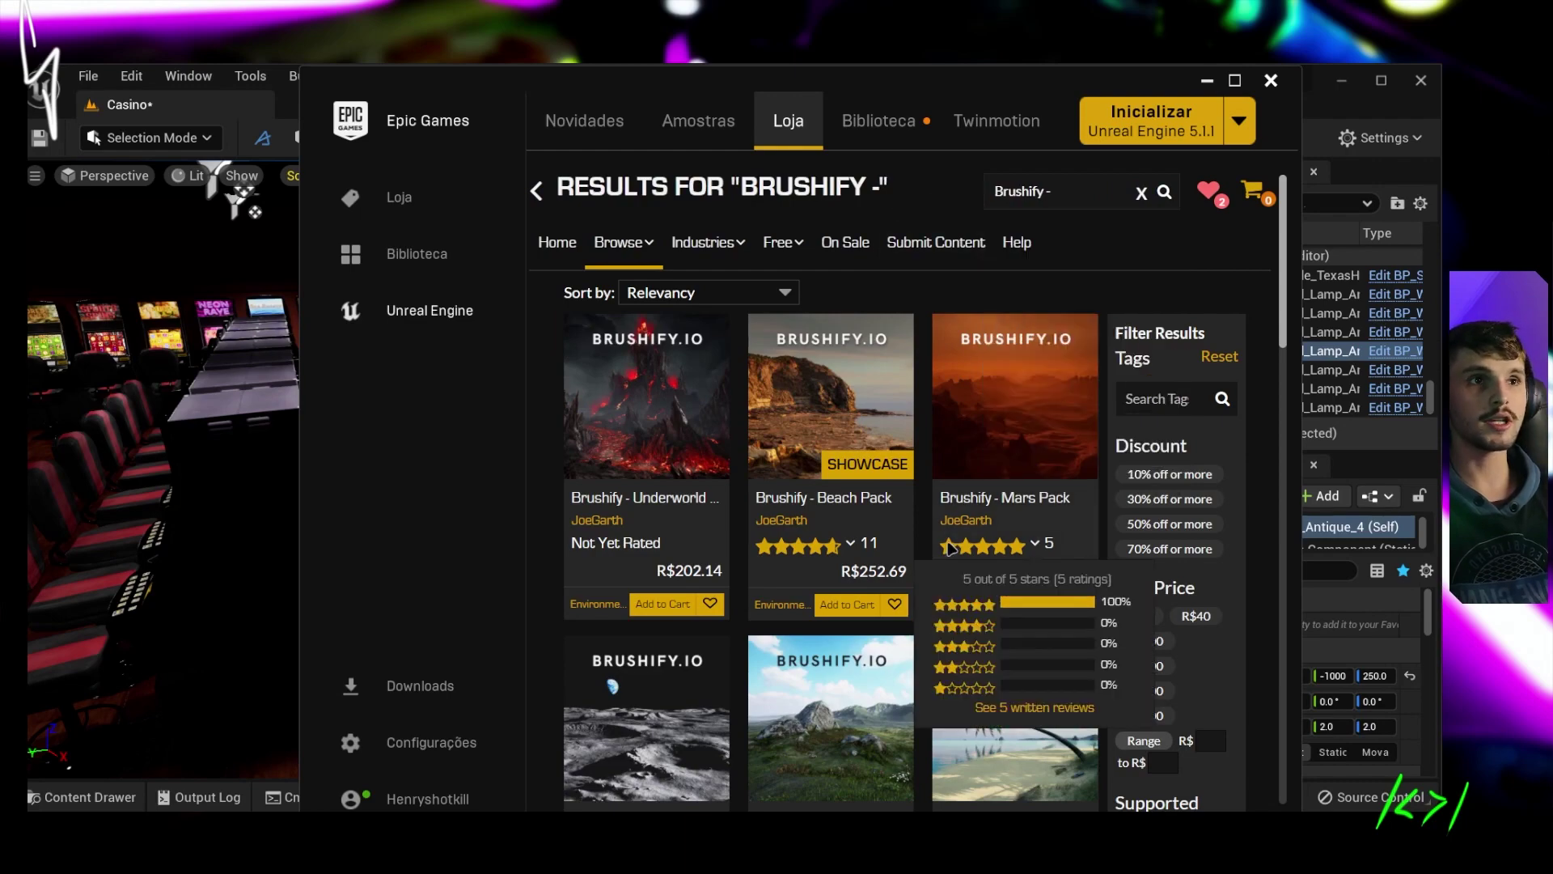
scroll(958, 453, down, 4)
scroll(964, 525, down, 3)
scroll(964, 524, down, 5)
scroll(971, 502, down, 4)
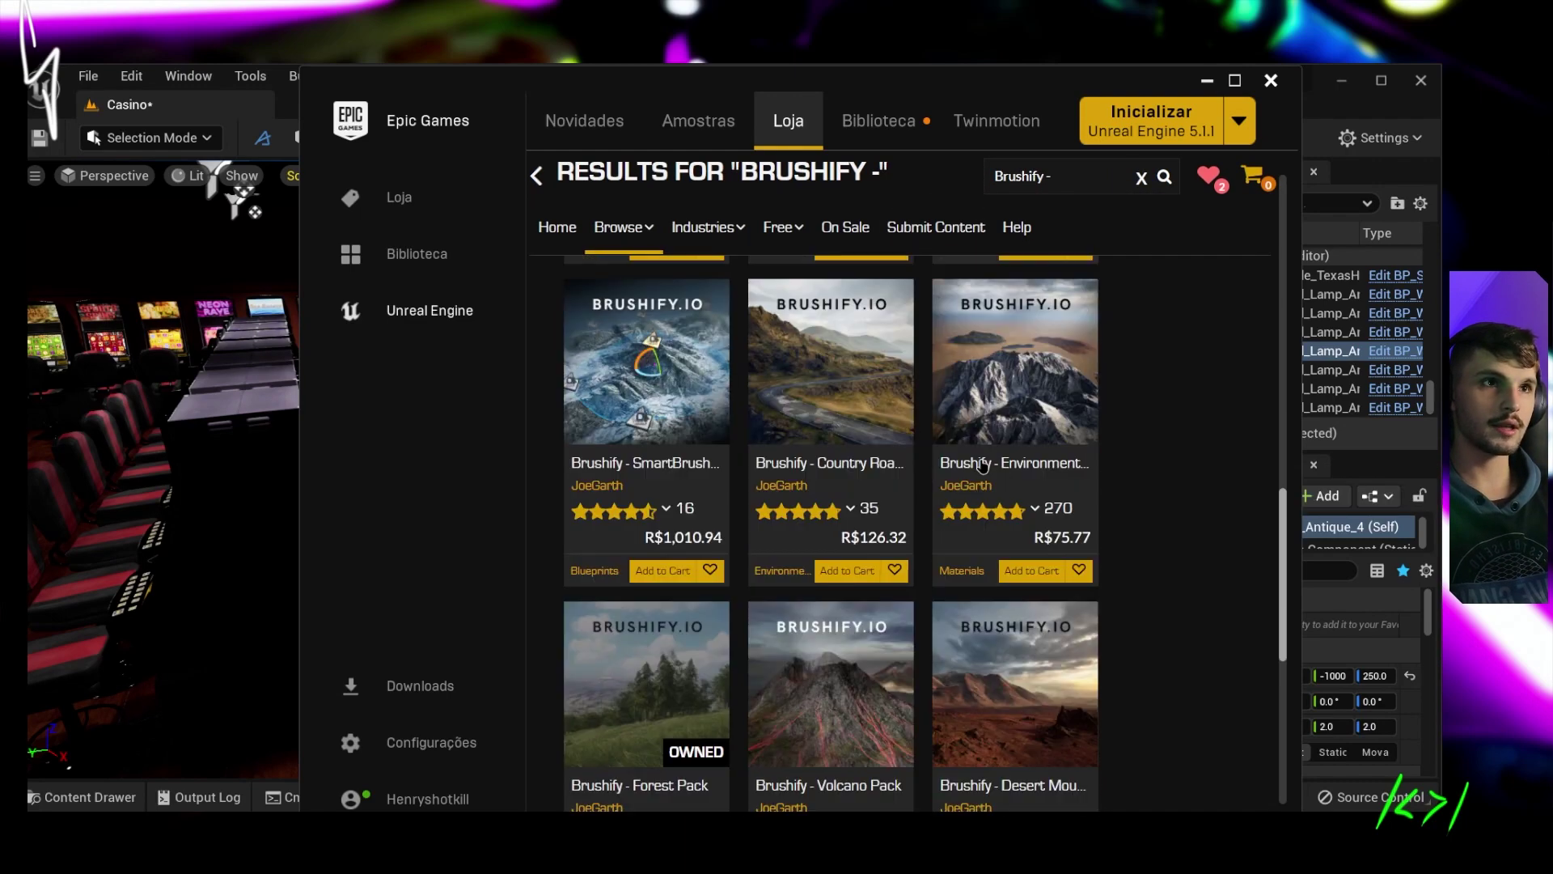
scroll(981, 467, down, 4)
click(948, 473)
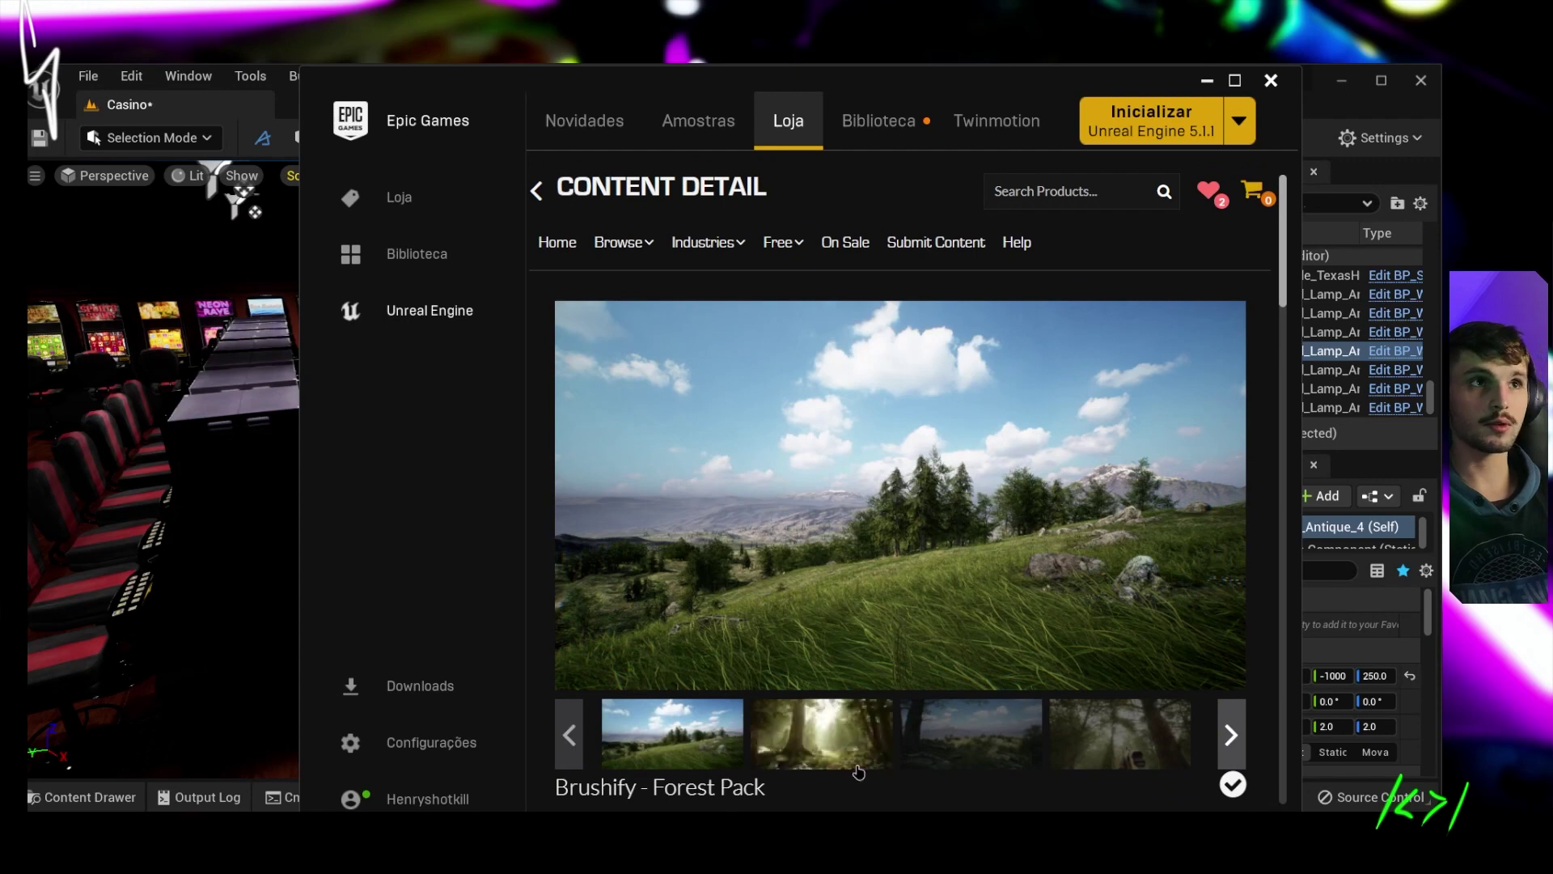
- Browse the Forest Pack gallery screenshots, including Summer trees and Foliage Spawners, then minimize the launcher
click(839, 767)
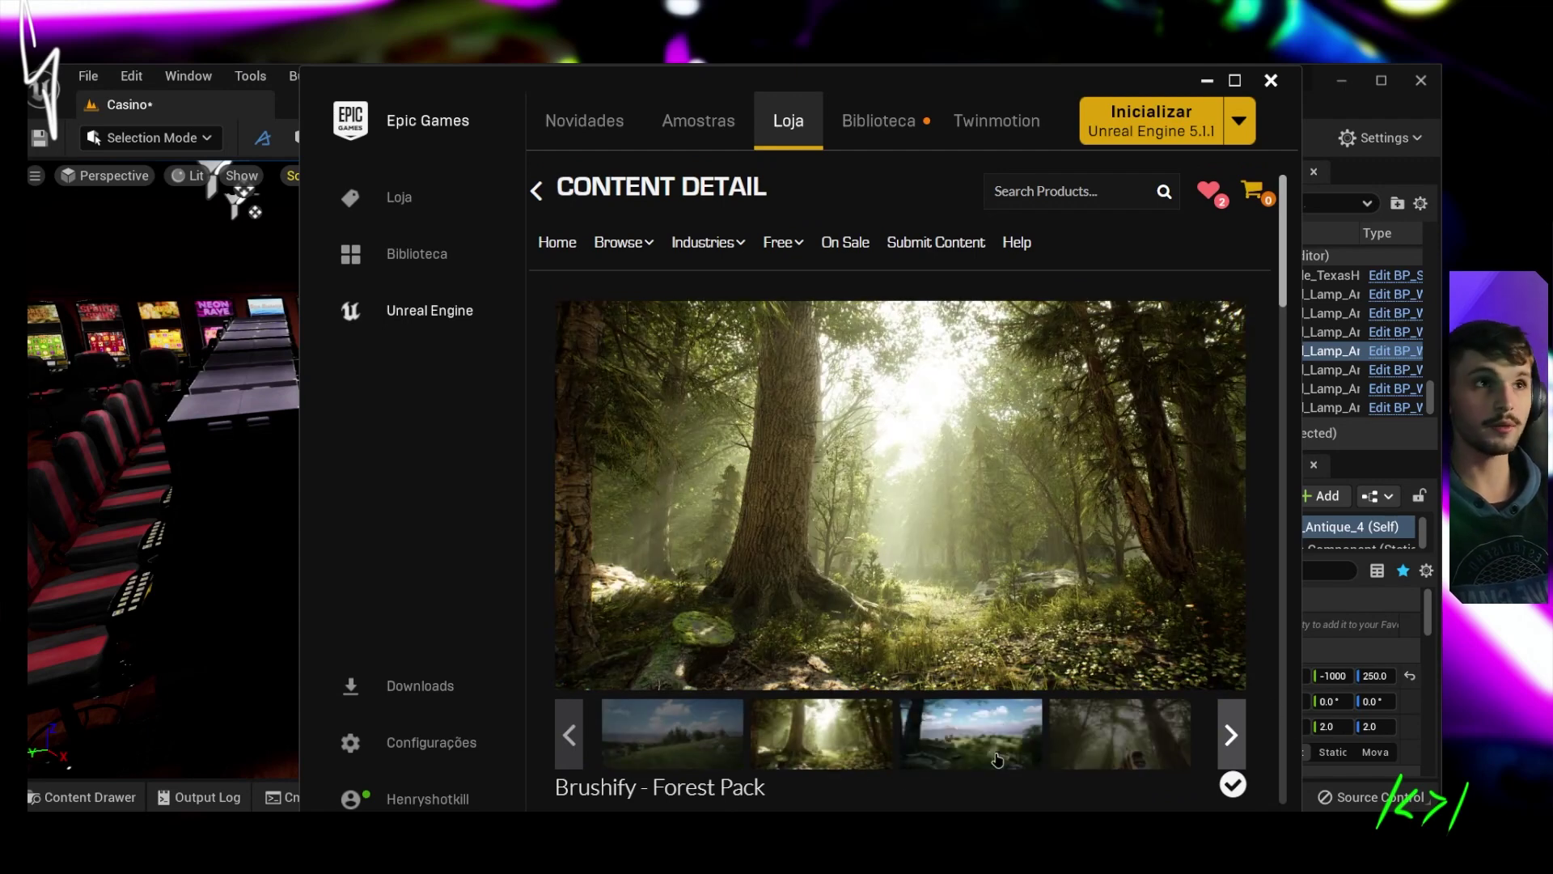
click(1107, 766)
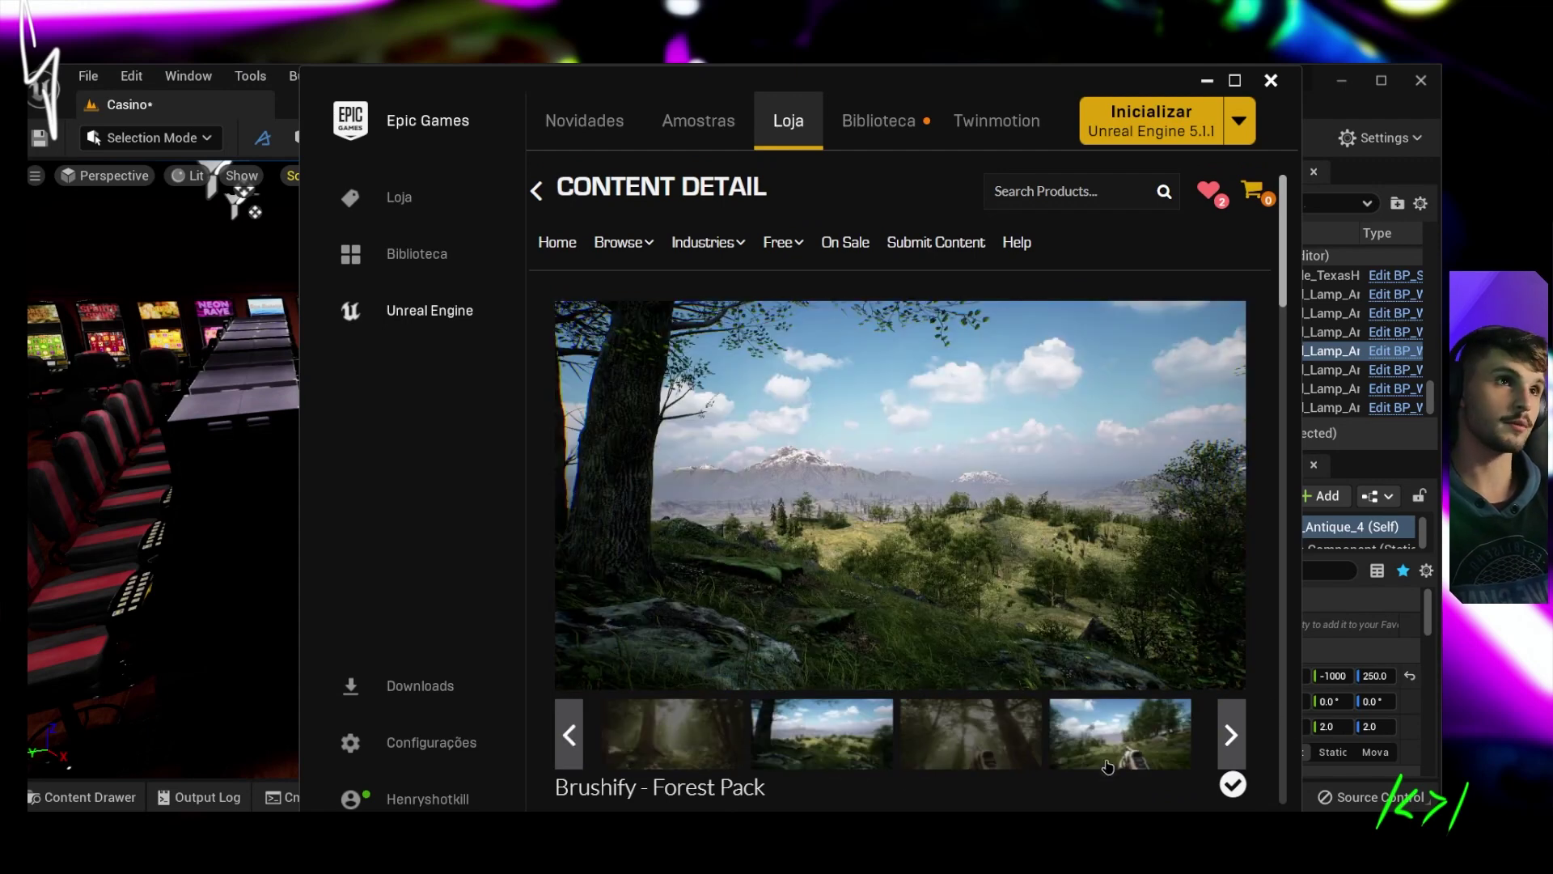
click(721, 758)
click(992, 743)
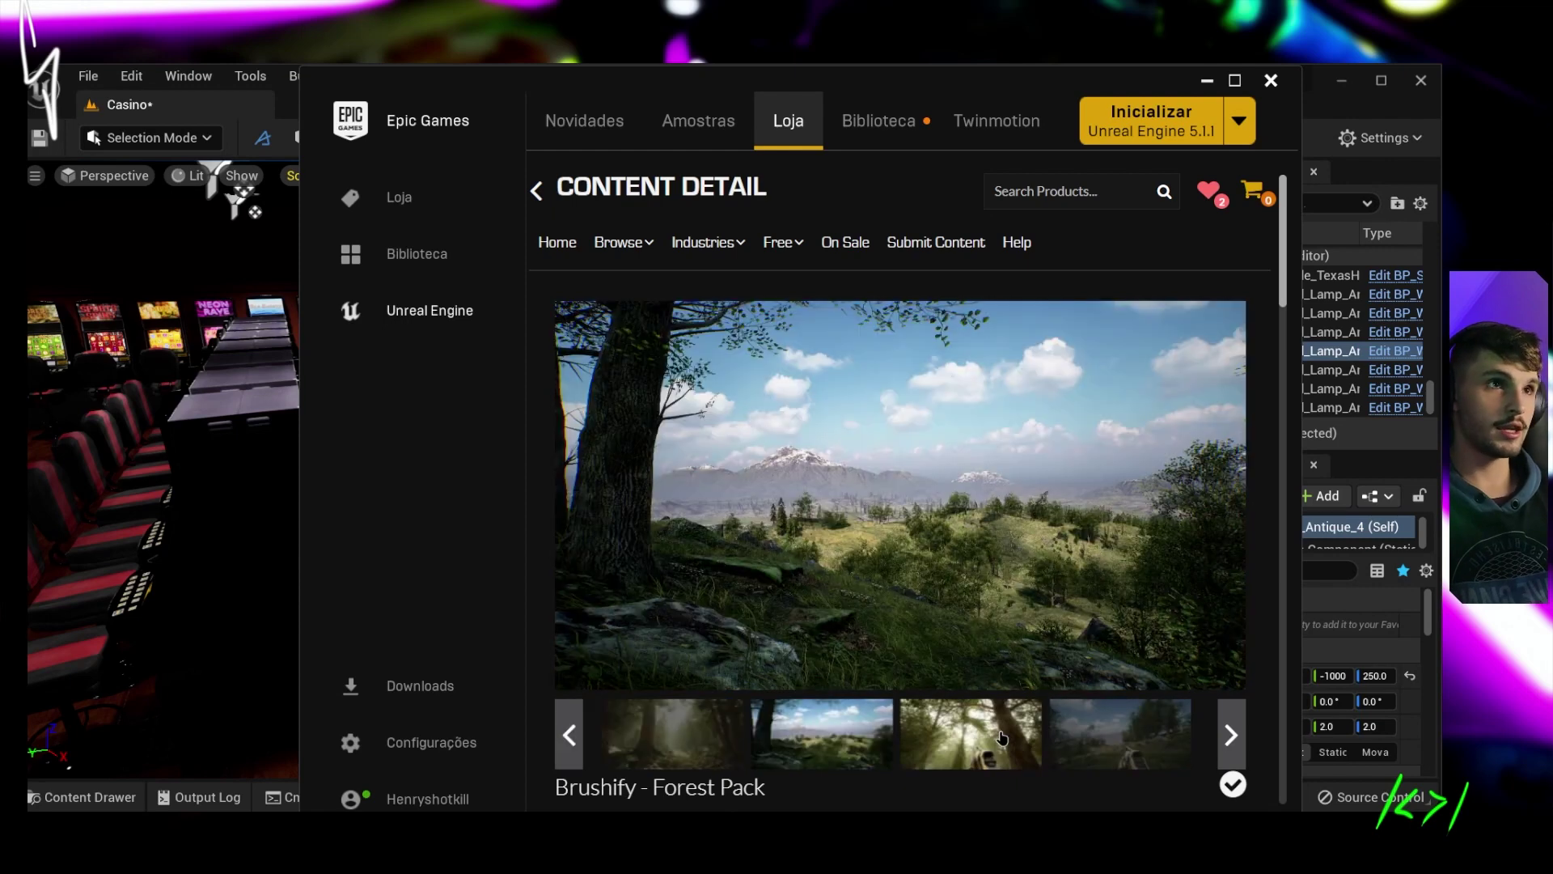
click(1110, 728)
click(1026, 749)
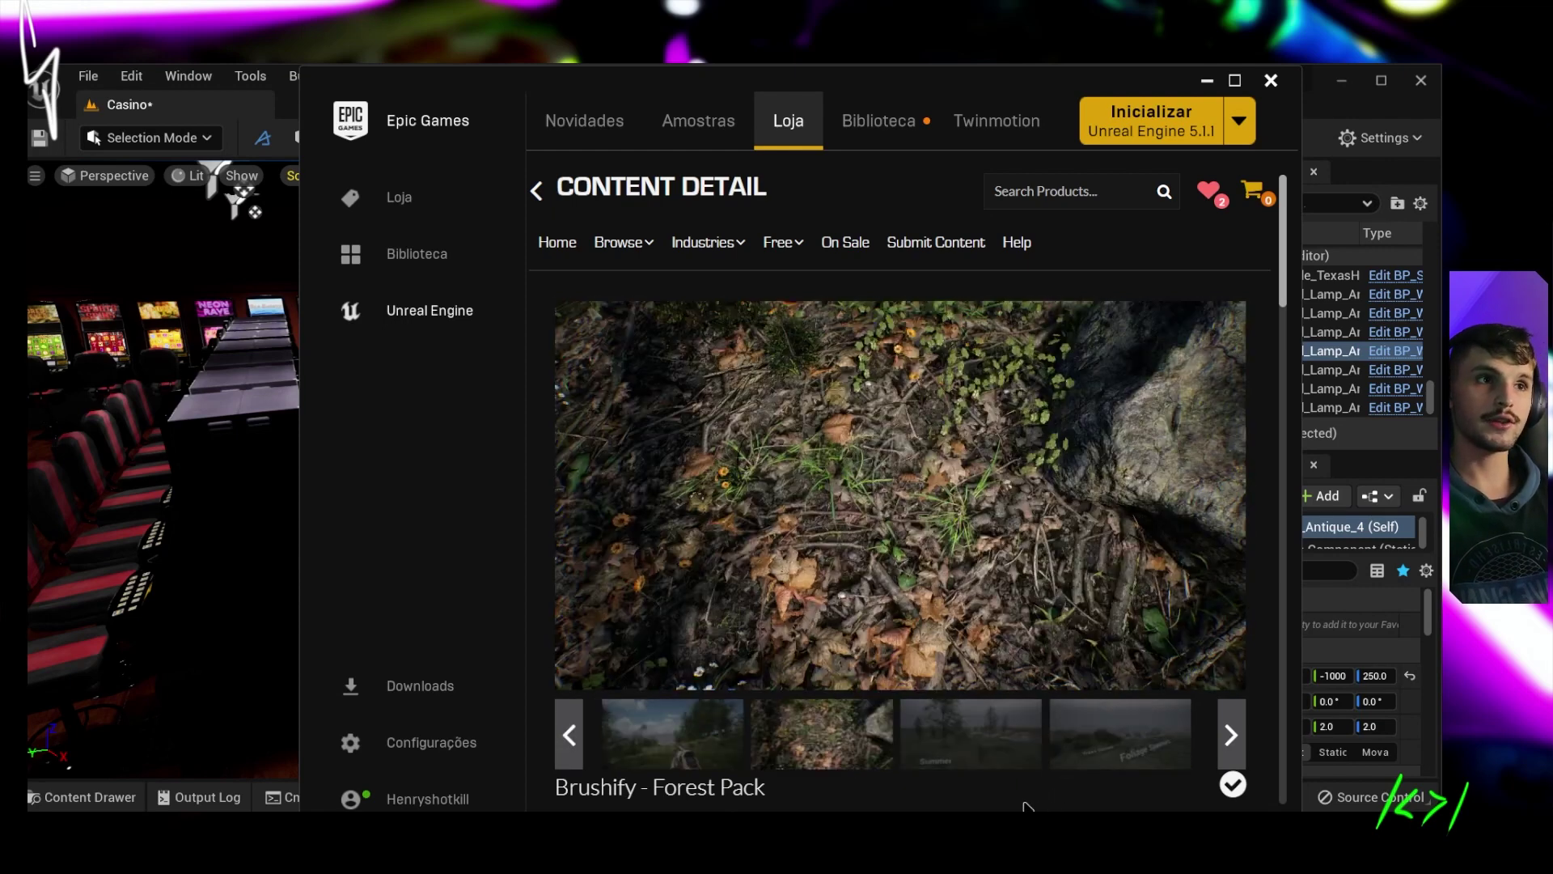
click(1024, 760)
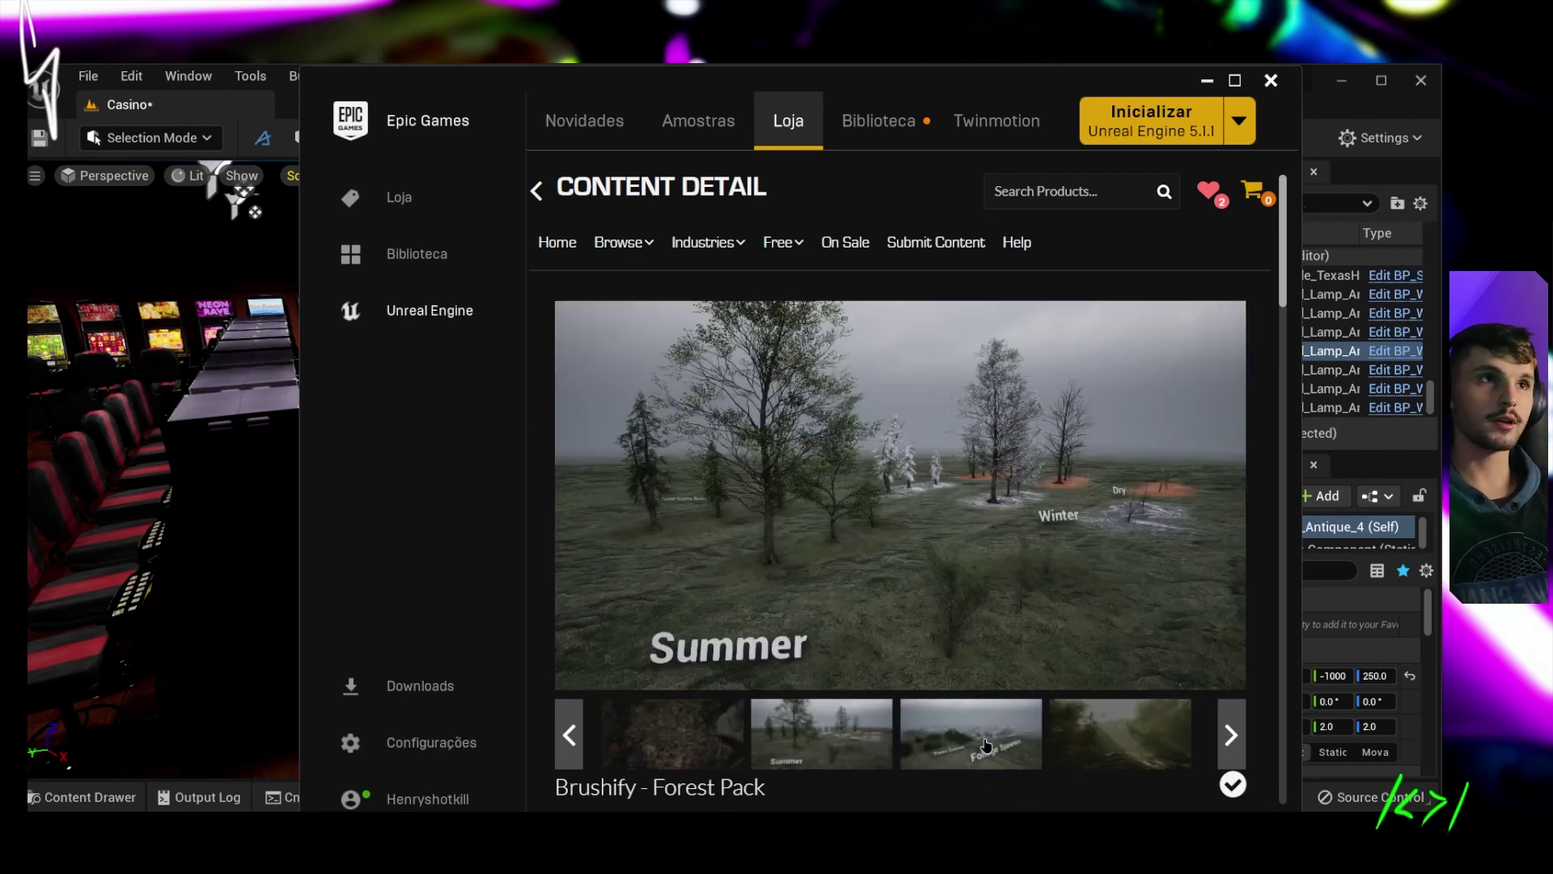
click(988, 746)
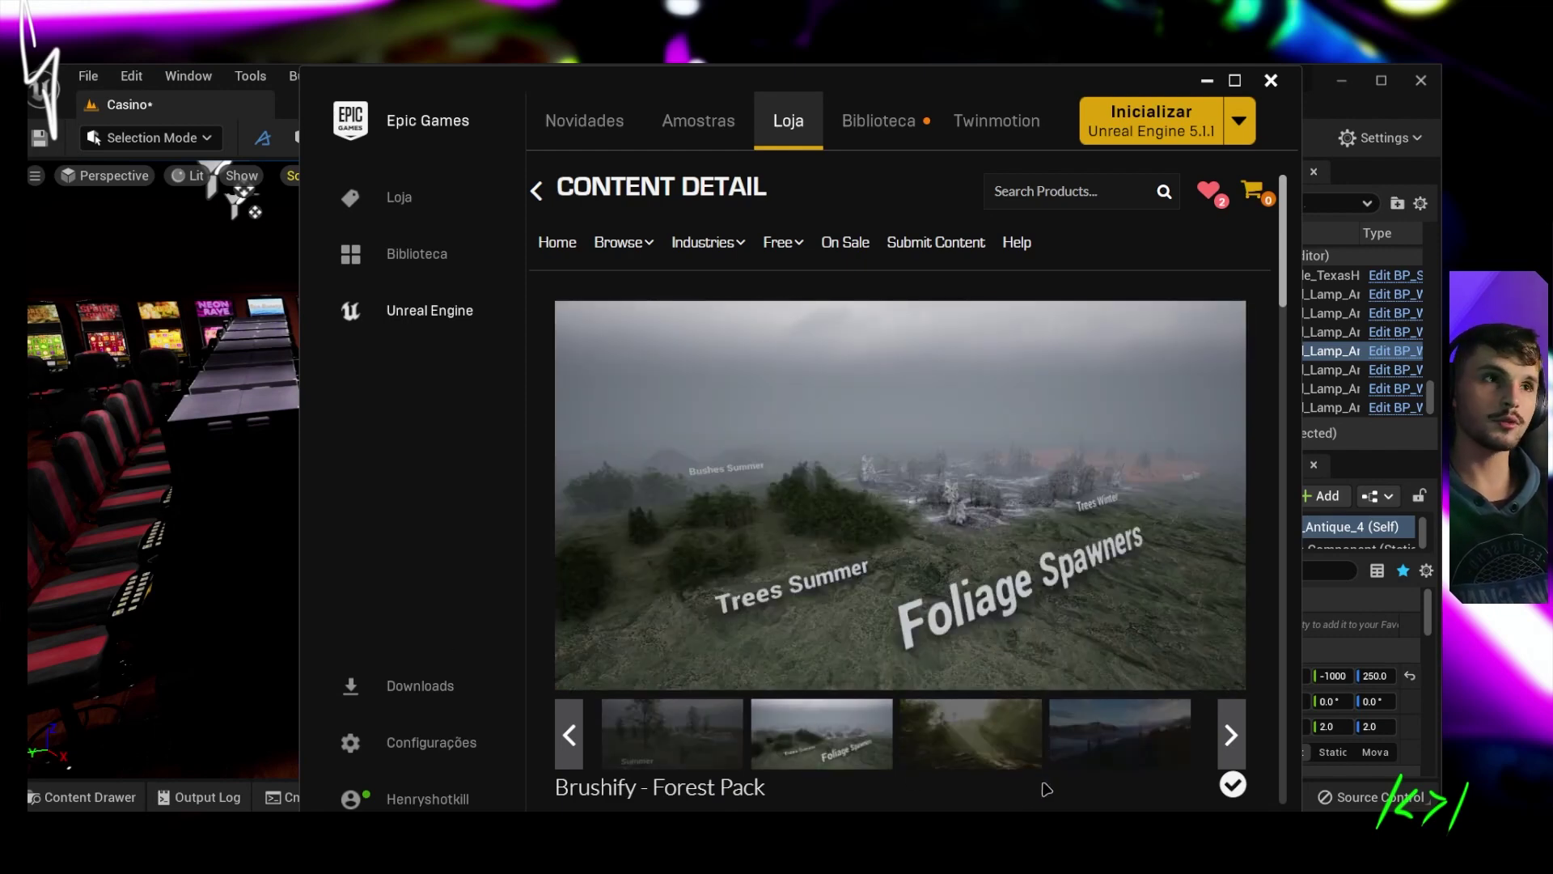
click(1026, 748)
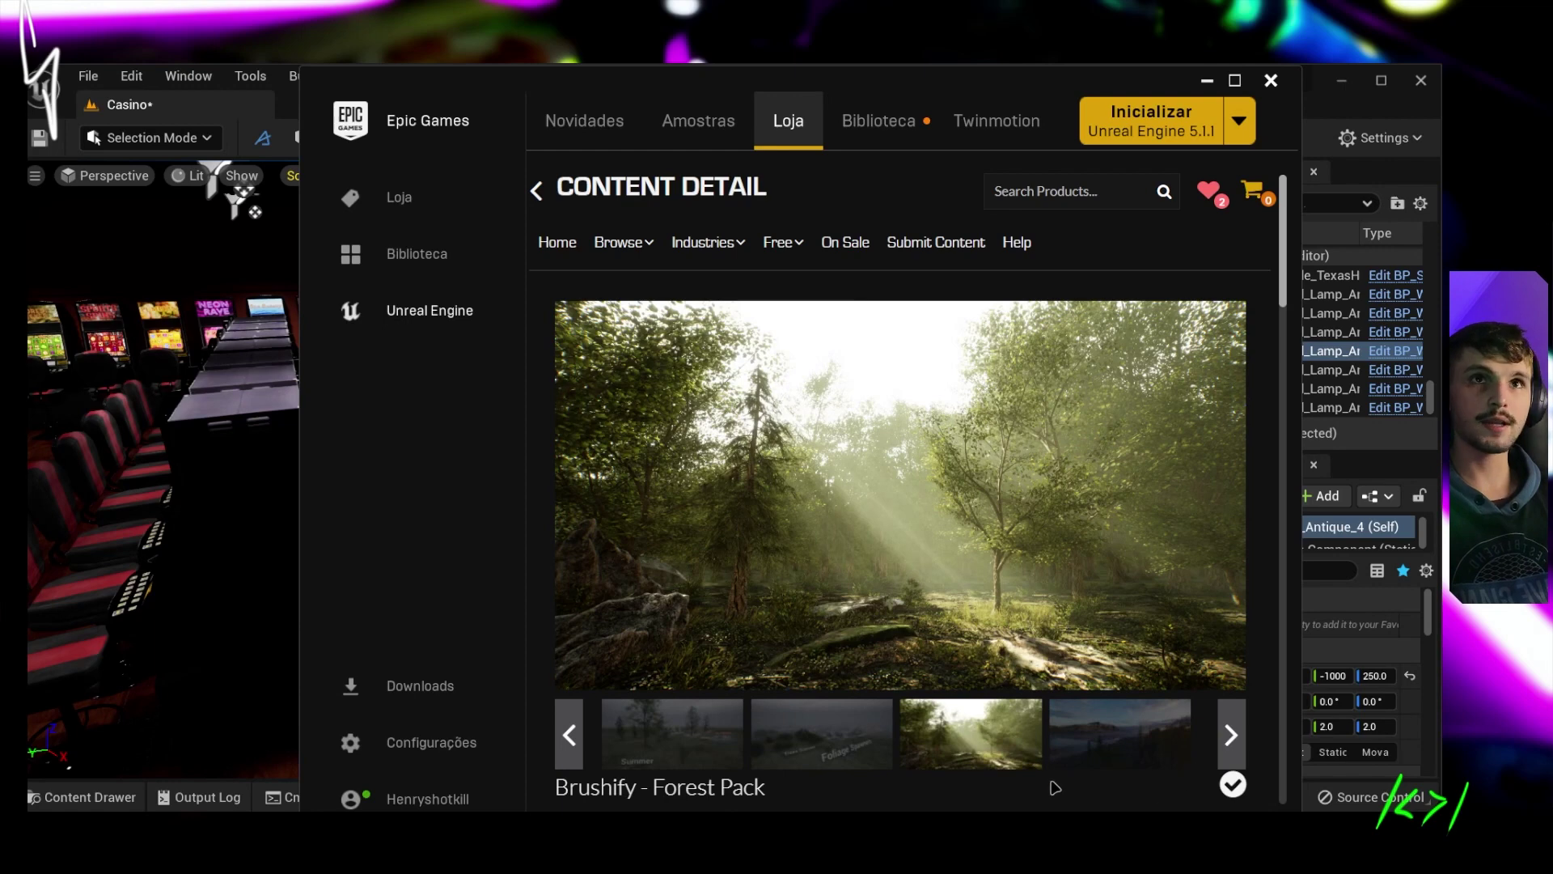
click(1180, 731)
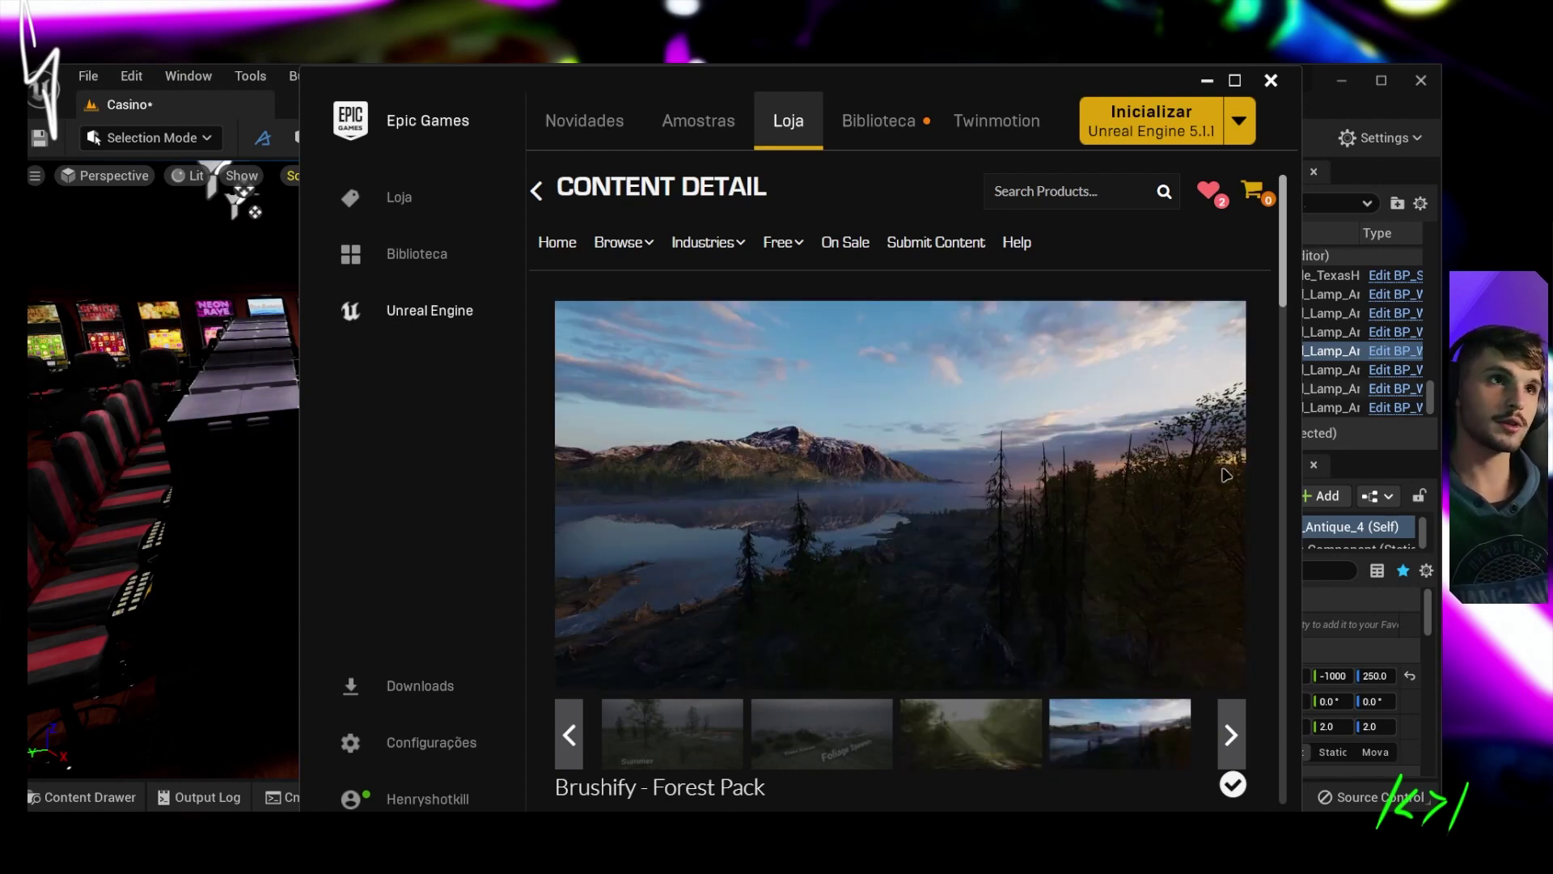
click(1207, 81)
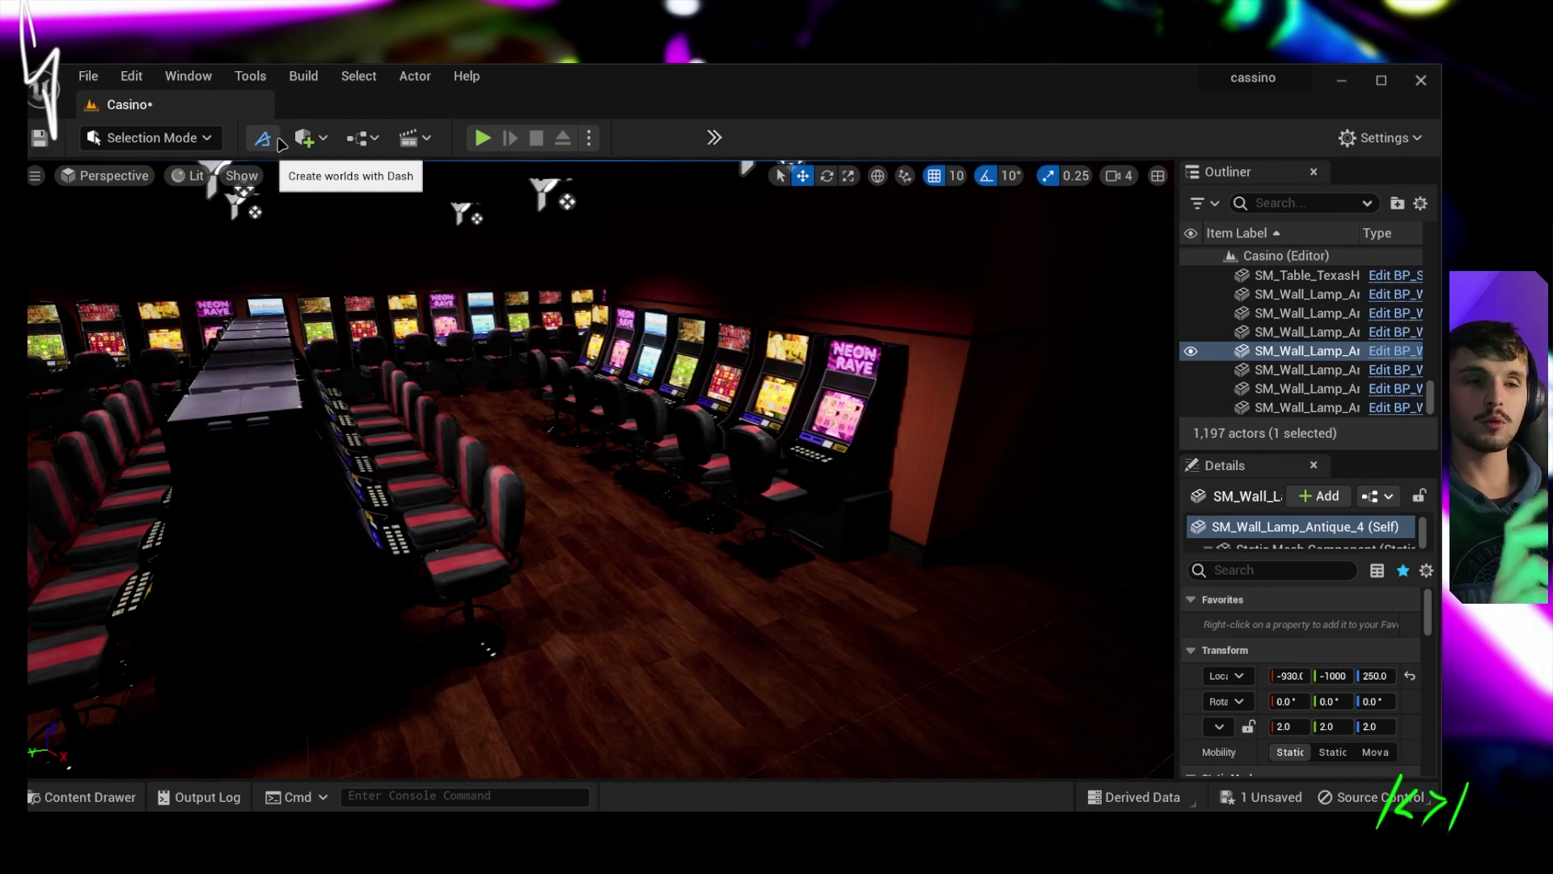
- Create a Dash terrain with the 'create terrain' command and set its Scale to 1.74
click(279, 144)
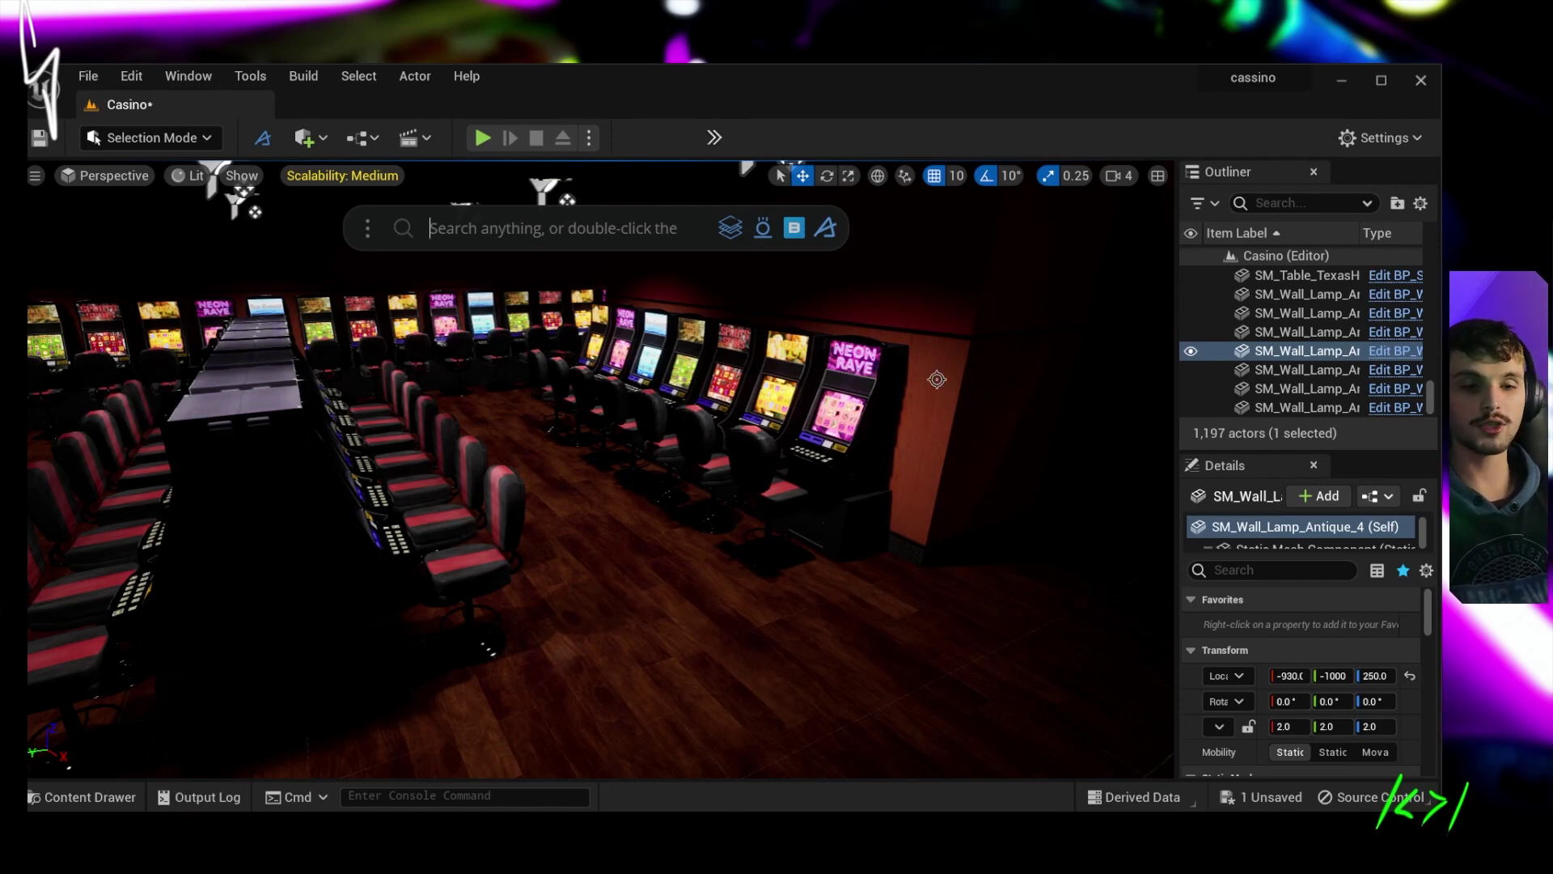
text(creat)
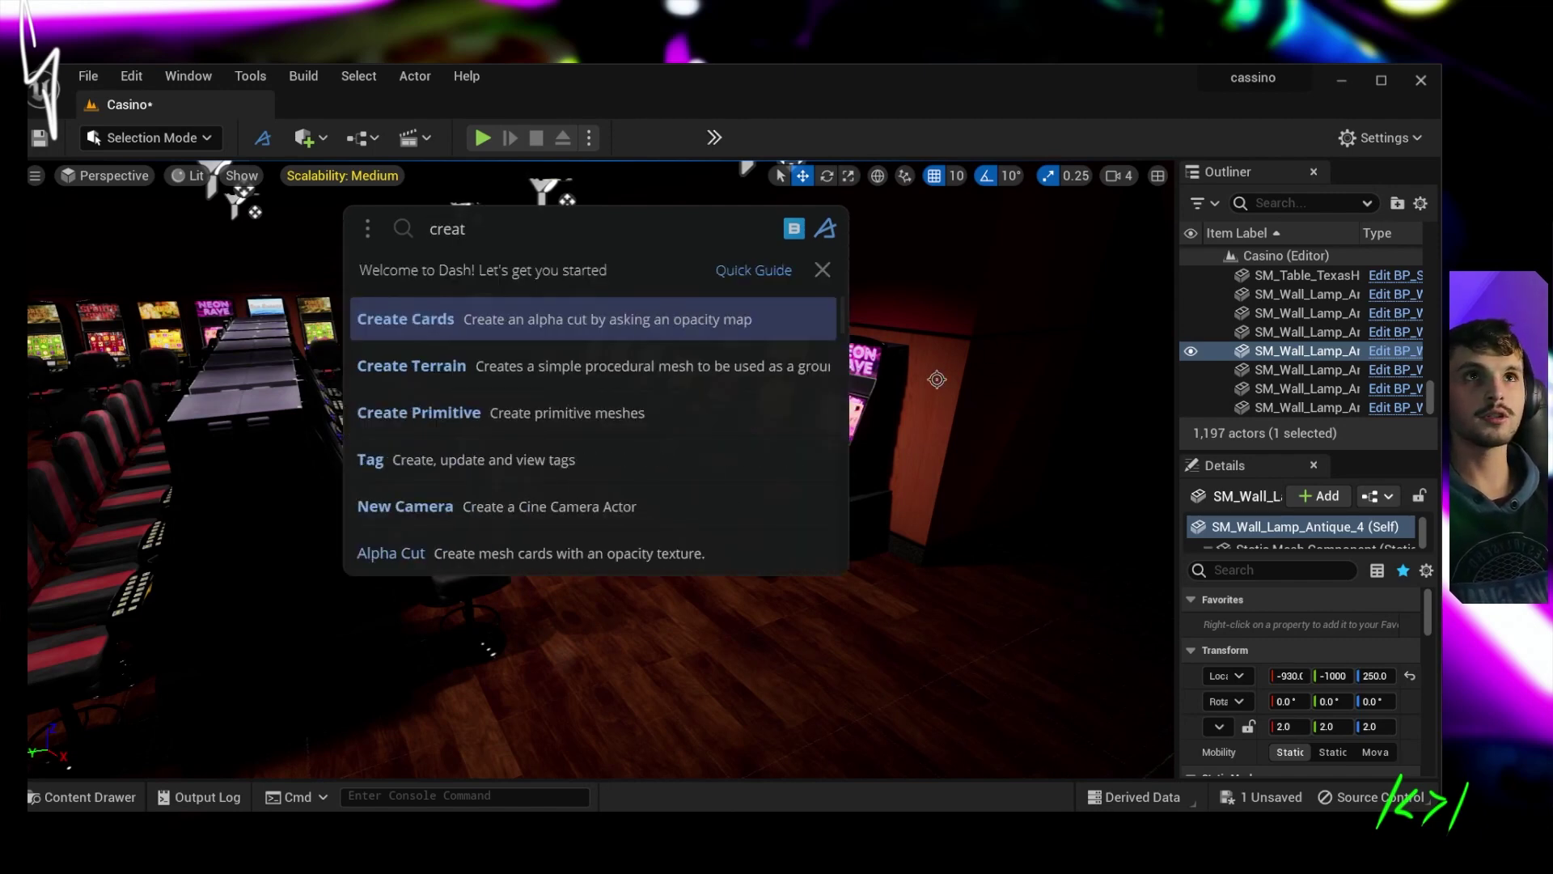
text(e terrain)
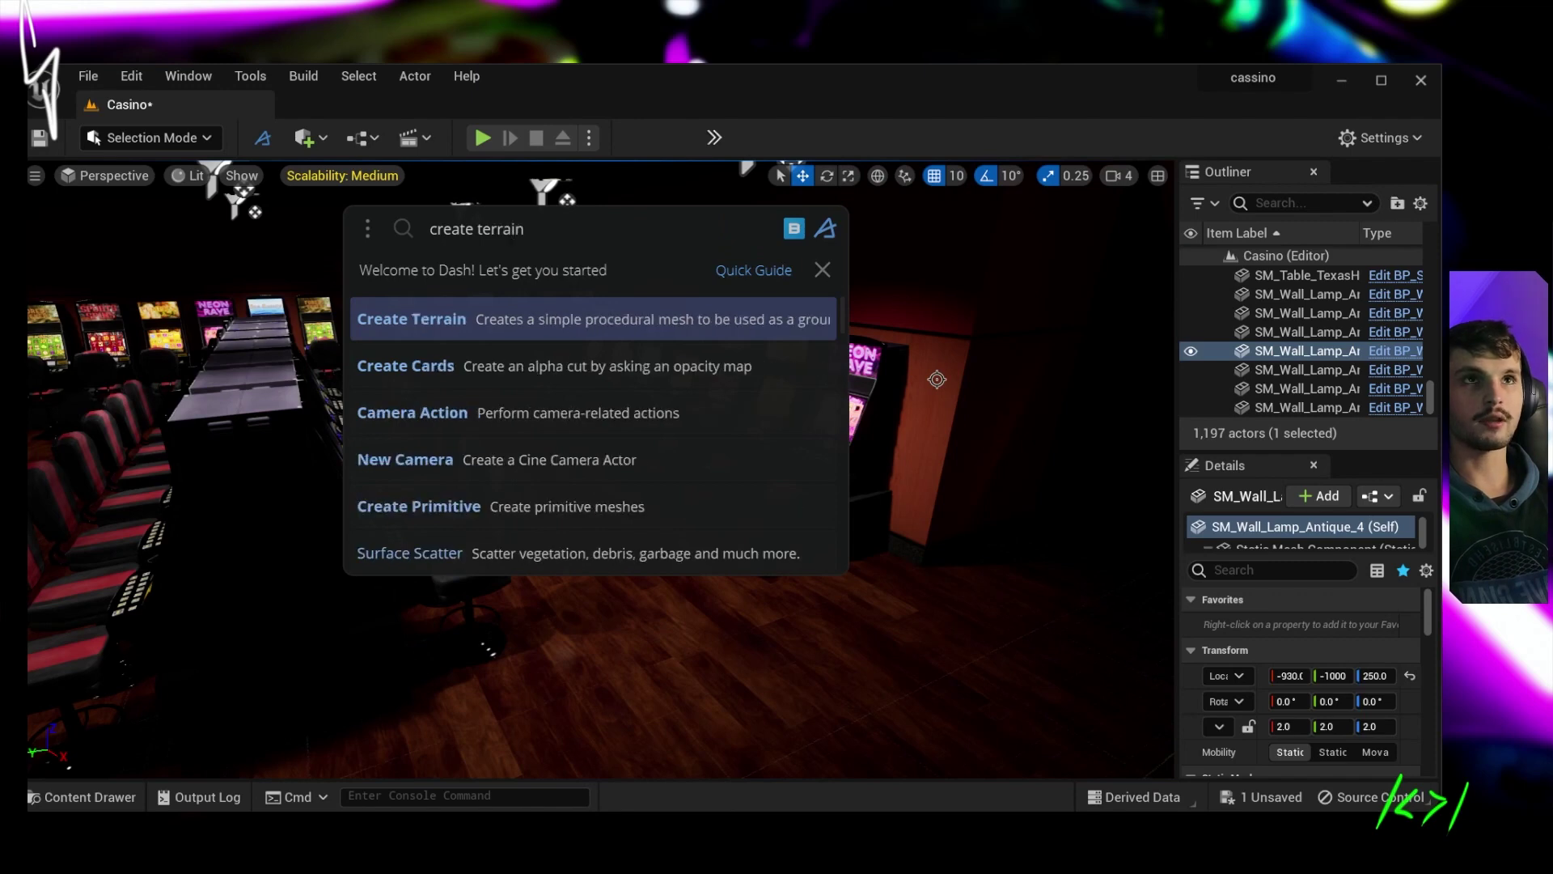
key(Return)
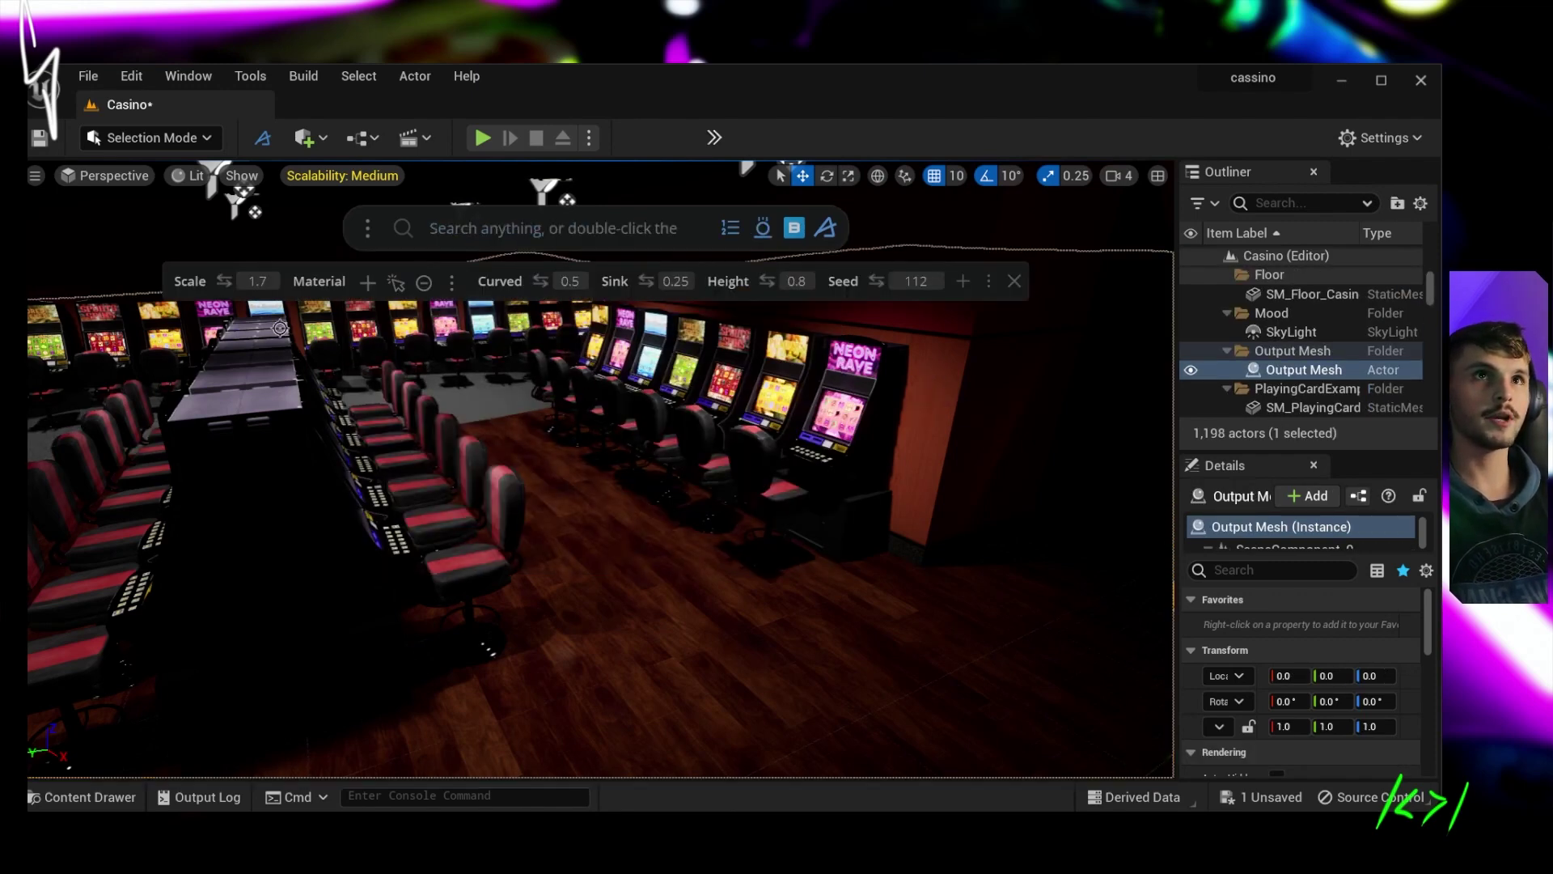
click(260, 281)
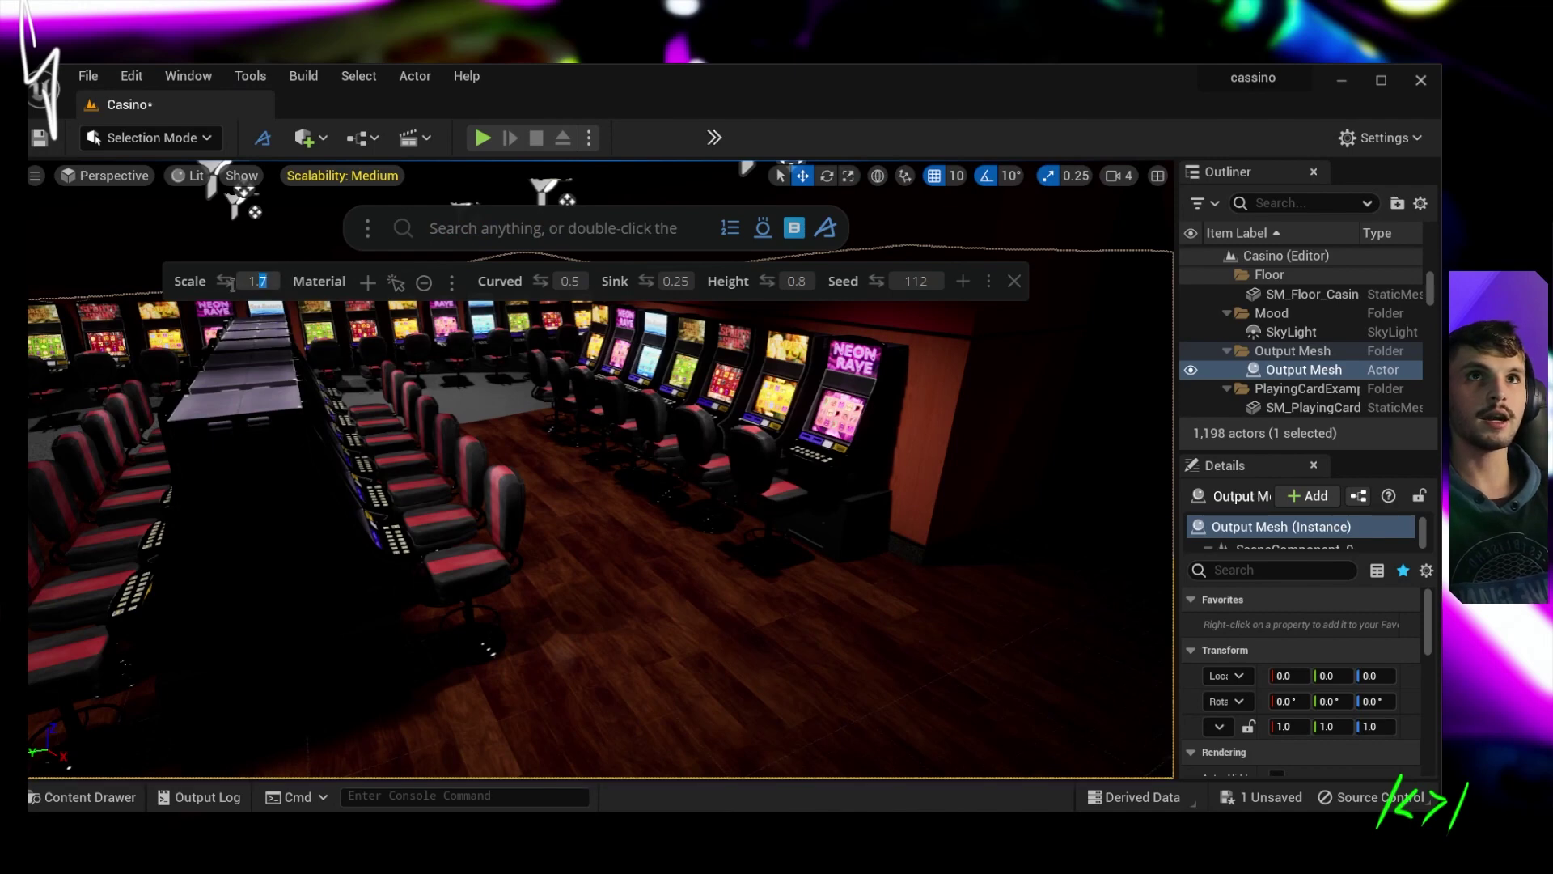
text(3)
key(Return)
ctrl+scroll(1018, 351, up, 1)
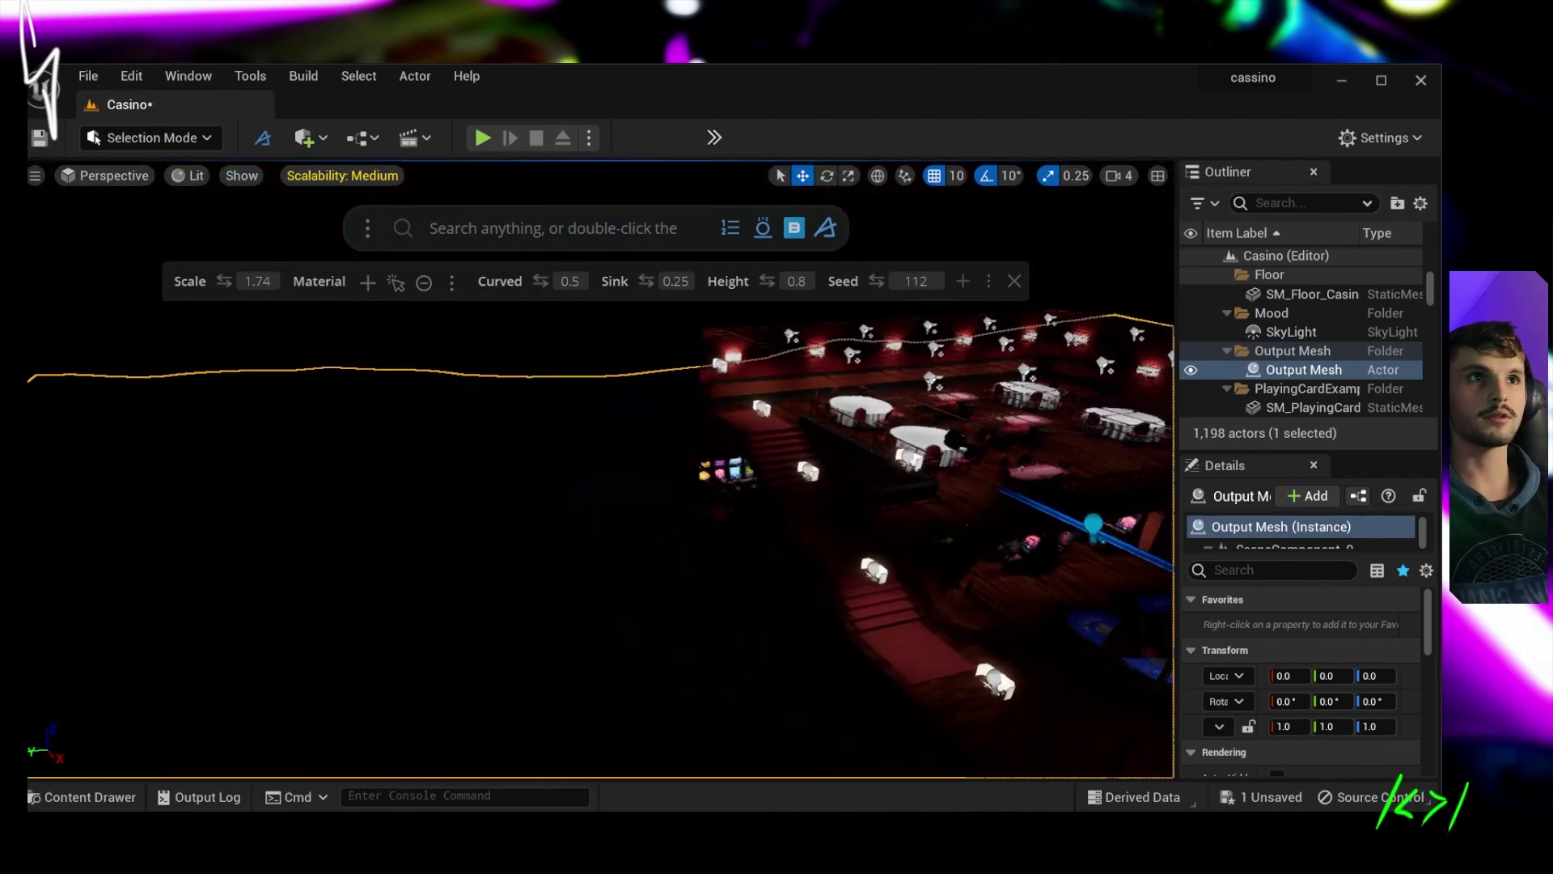
- Use the Env. Light Mixer to add an atmospheric light, sky atmosphere, volumetric clouds and height fog
click(243, 77)
mouse_move(188, 76)
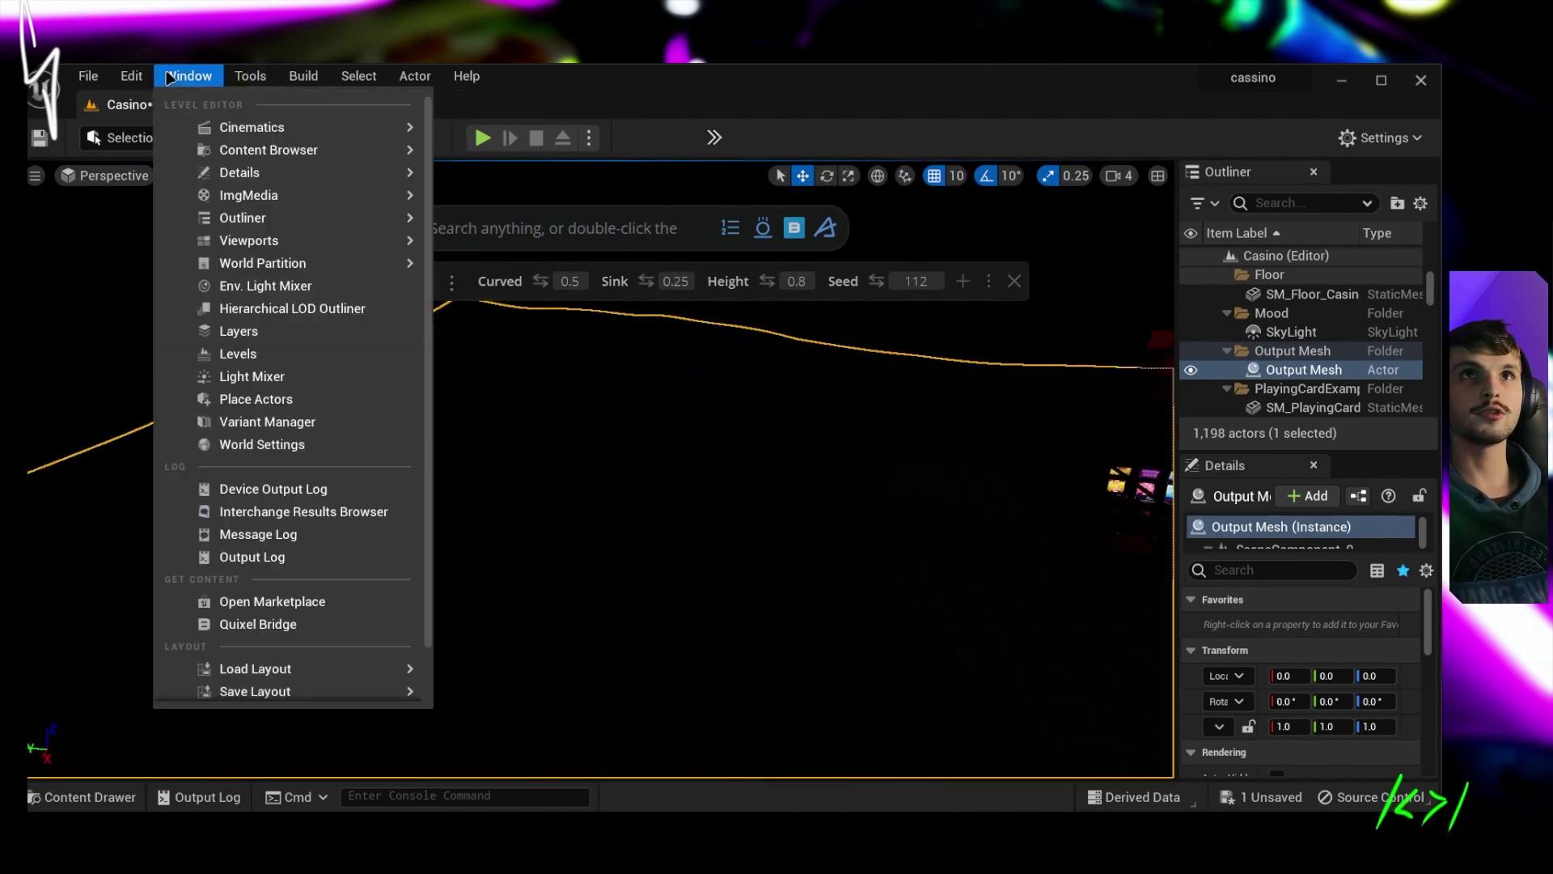
click(243, 285)
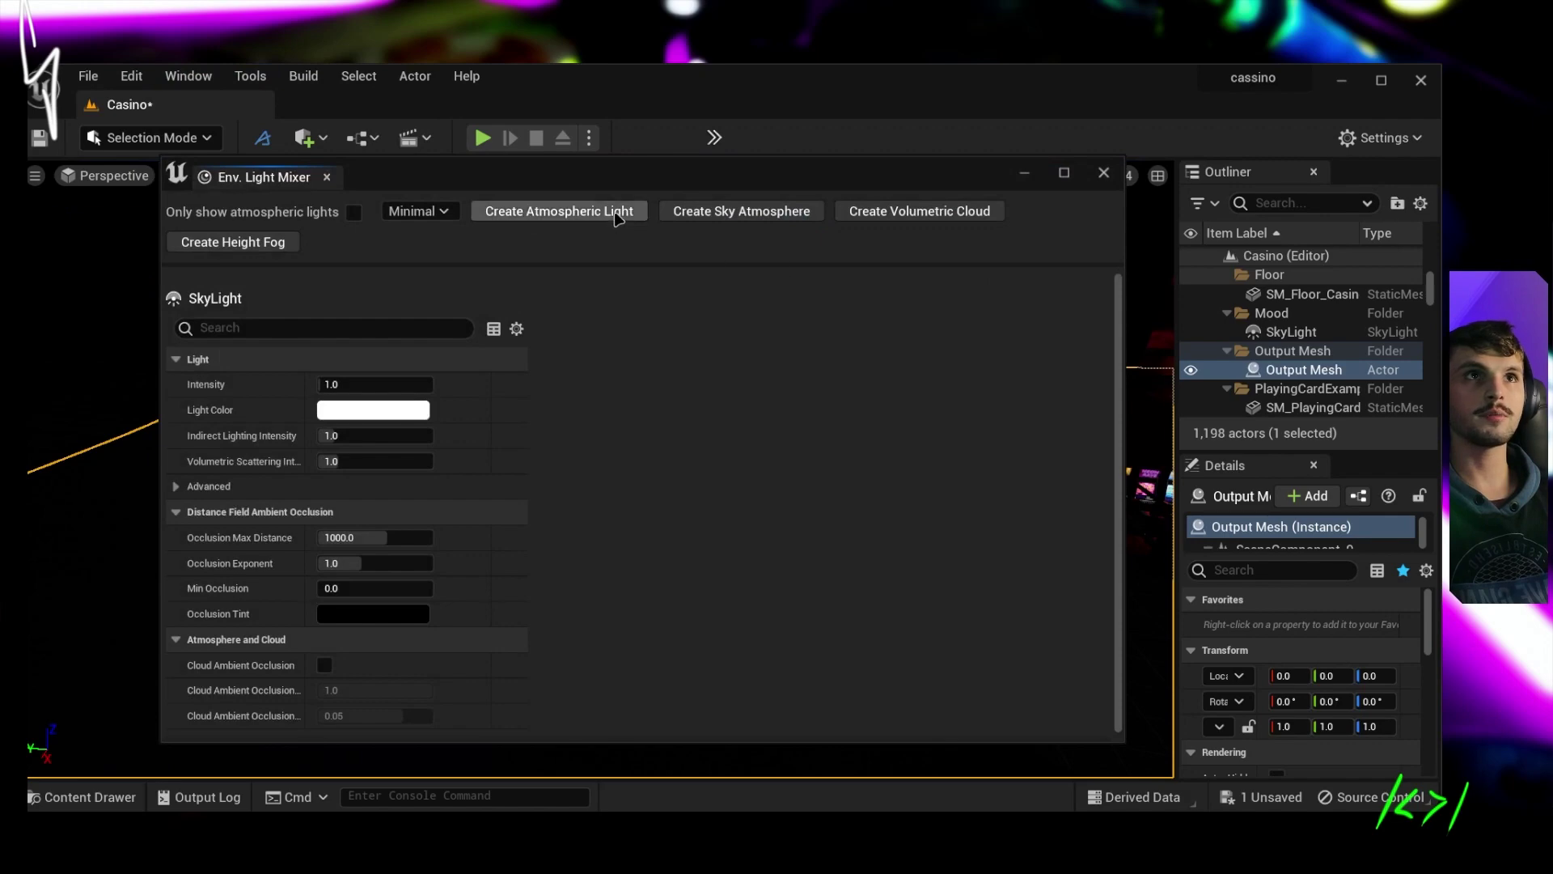
click(558, 211)
click(558, 211)
click(558, 211)
click(587, 212)
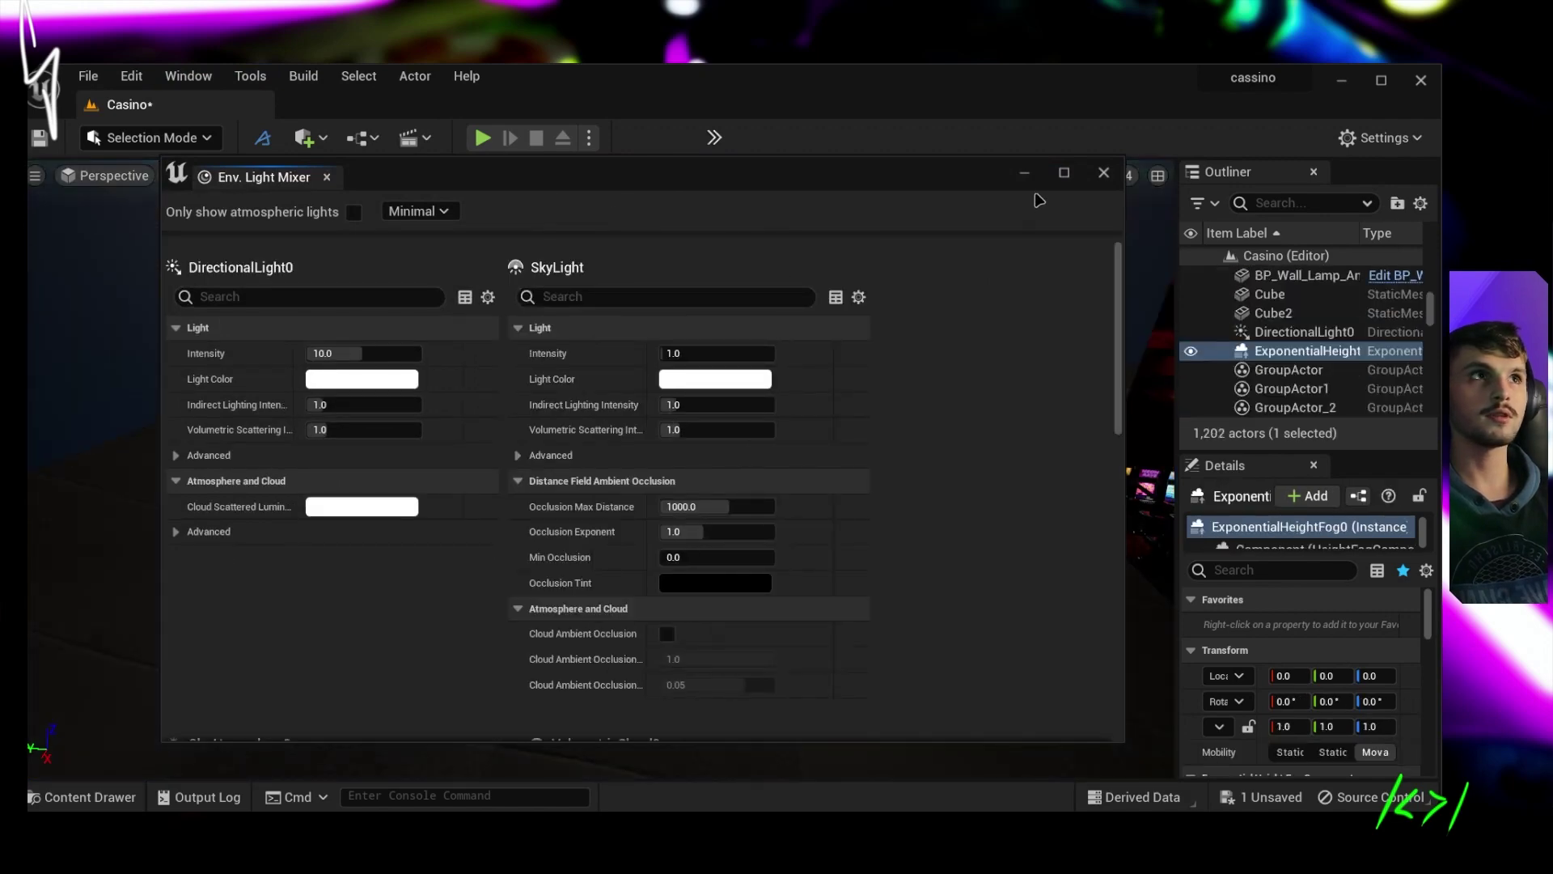
click(1103, 173)
- Adjust the terrain to Scale 1.76 and Curved 0.52, then close its parameter bar
right_drag(599, 469, 647, 453)
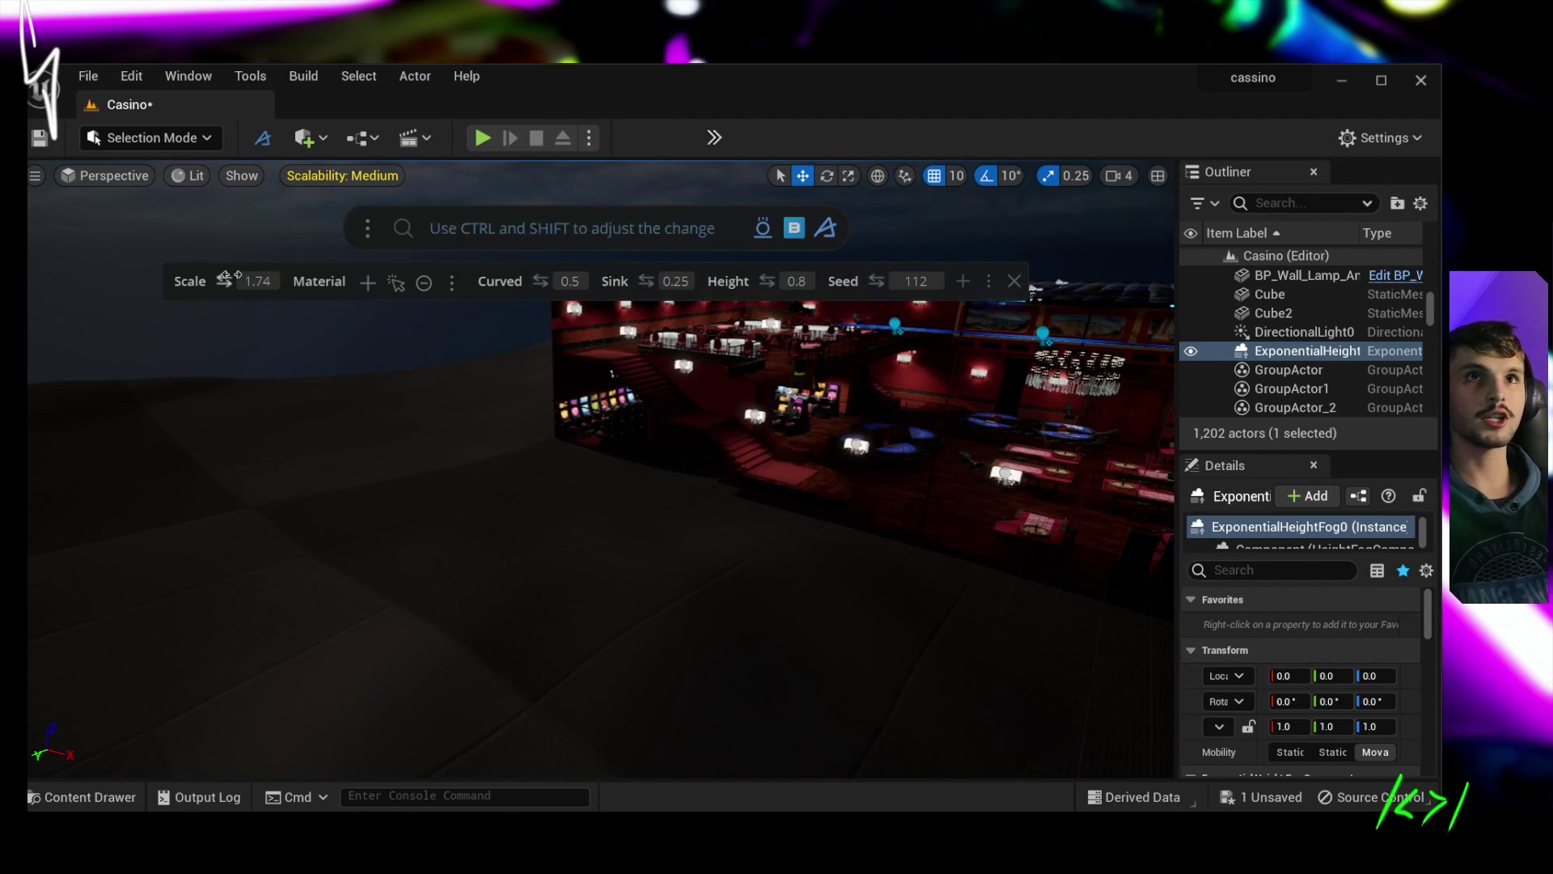
drag(329, 256, 324, 256)
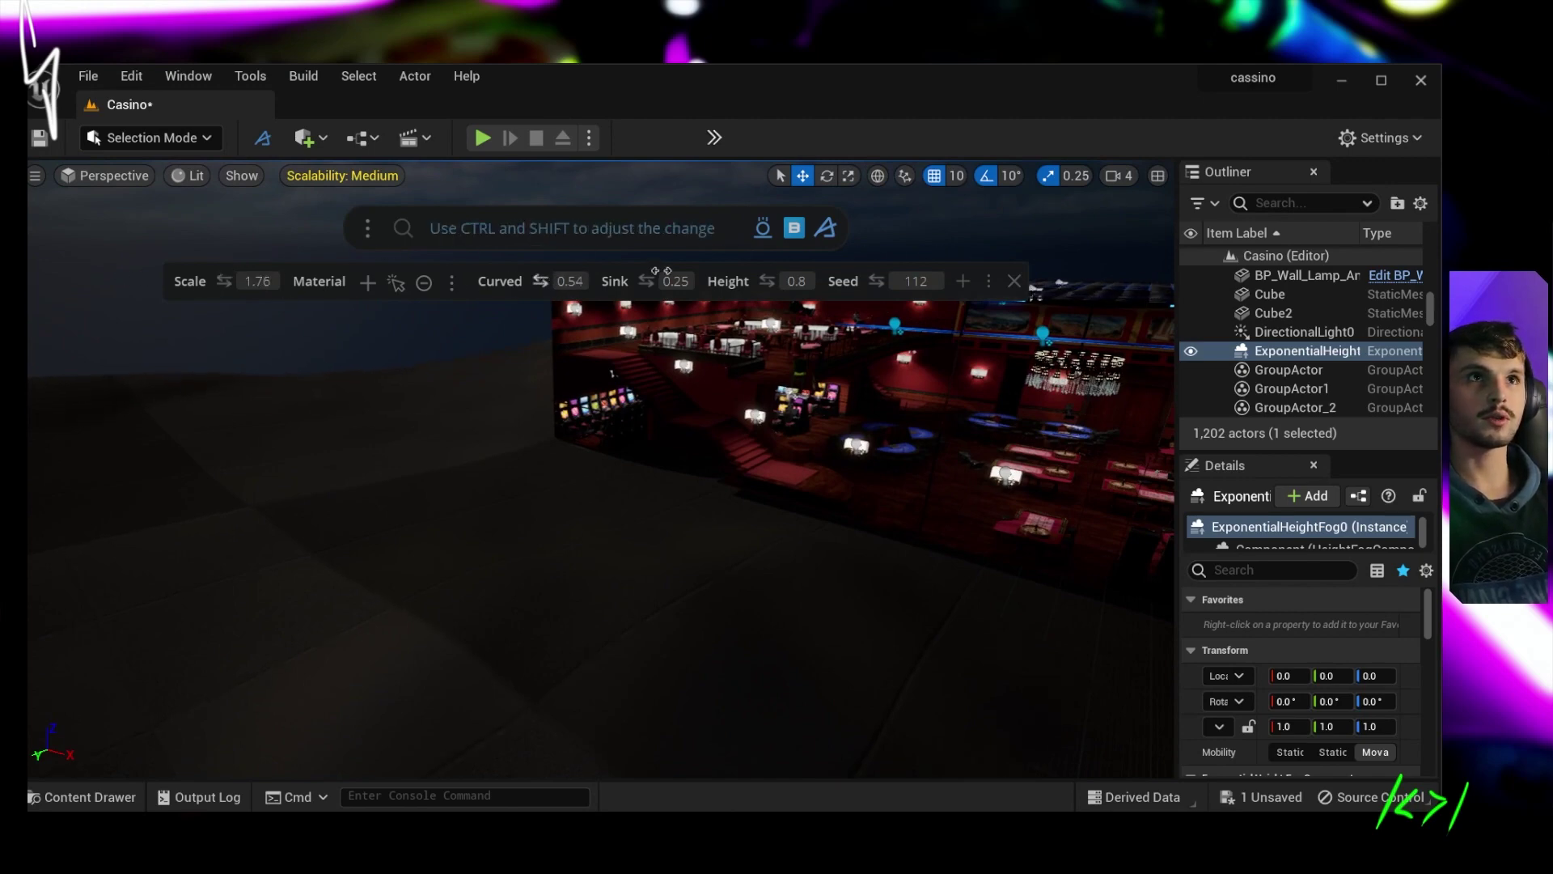
right_drag(999, 314, 954, 323)
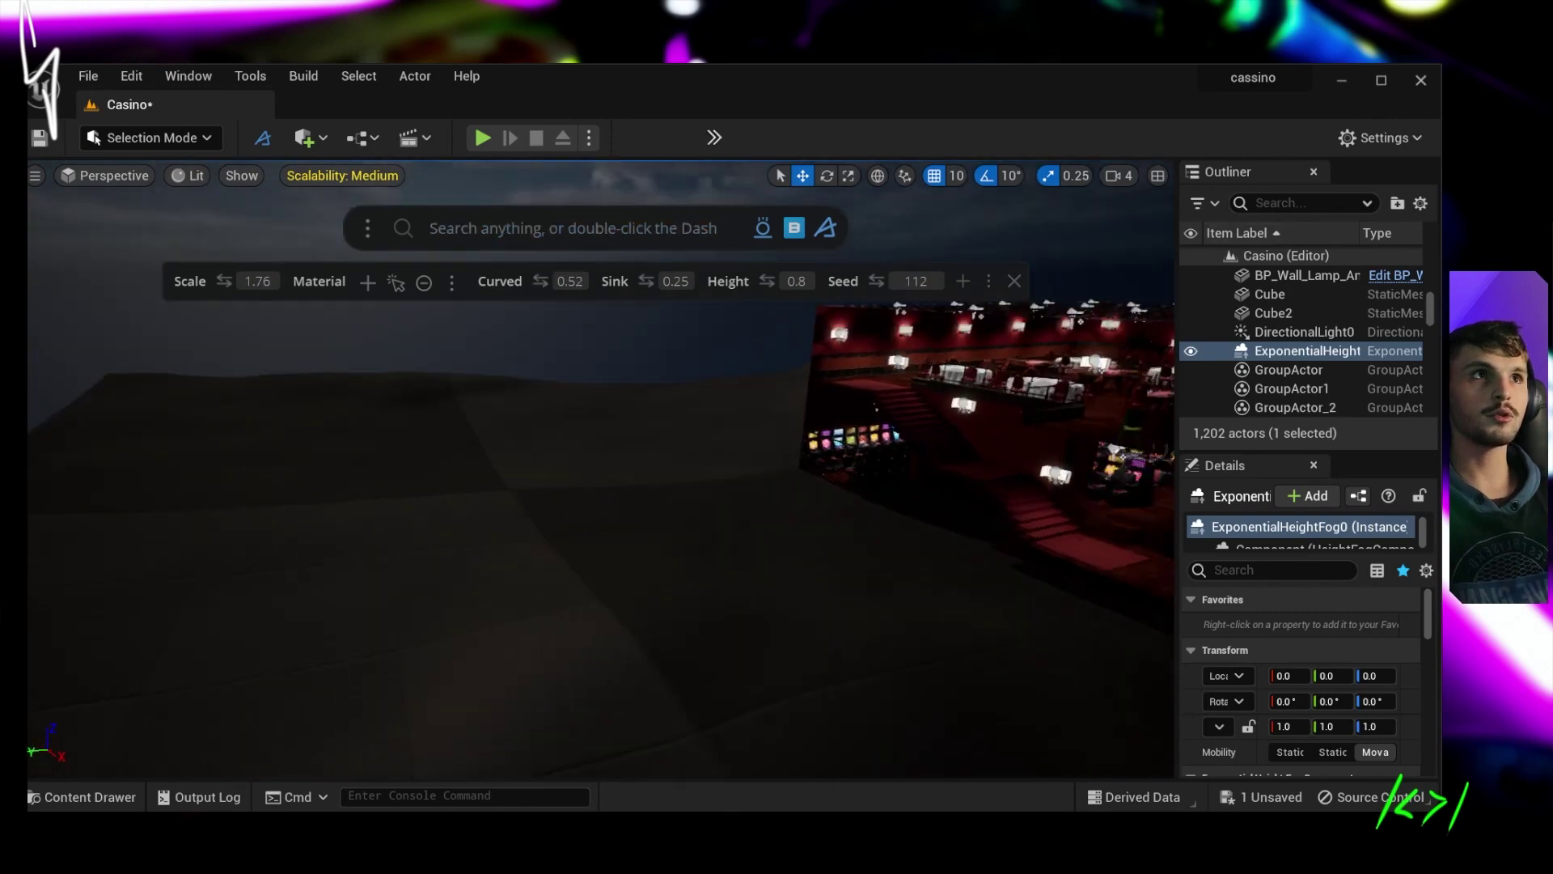
click(1014, 282)
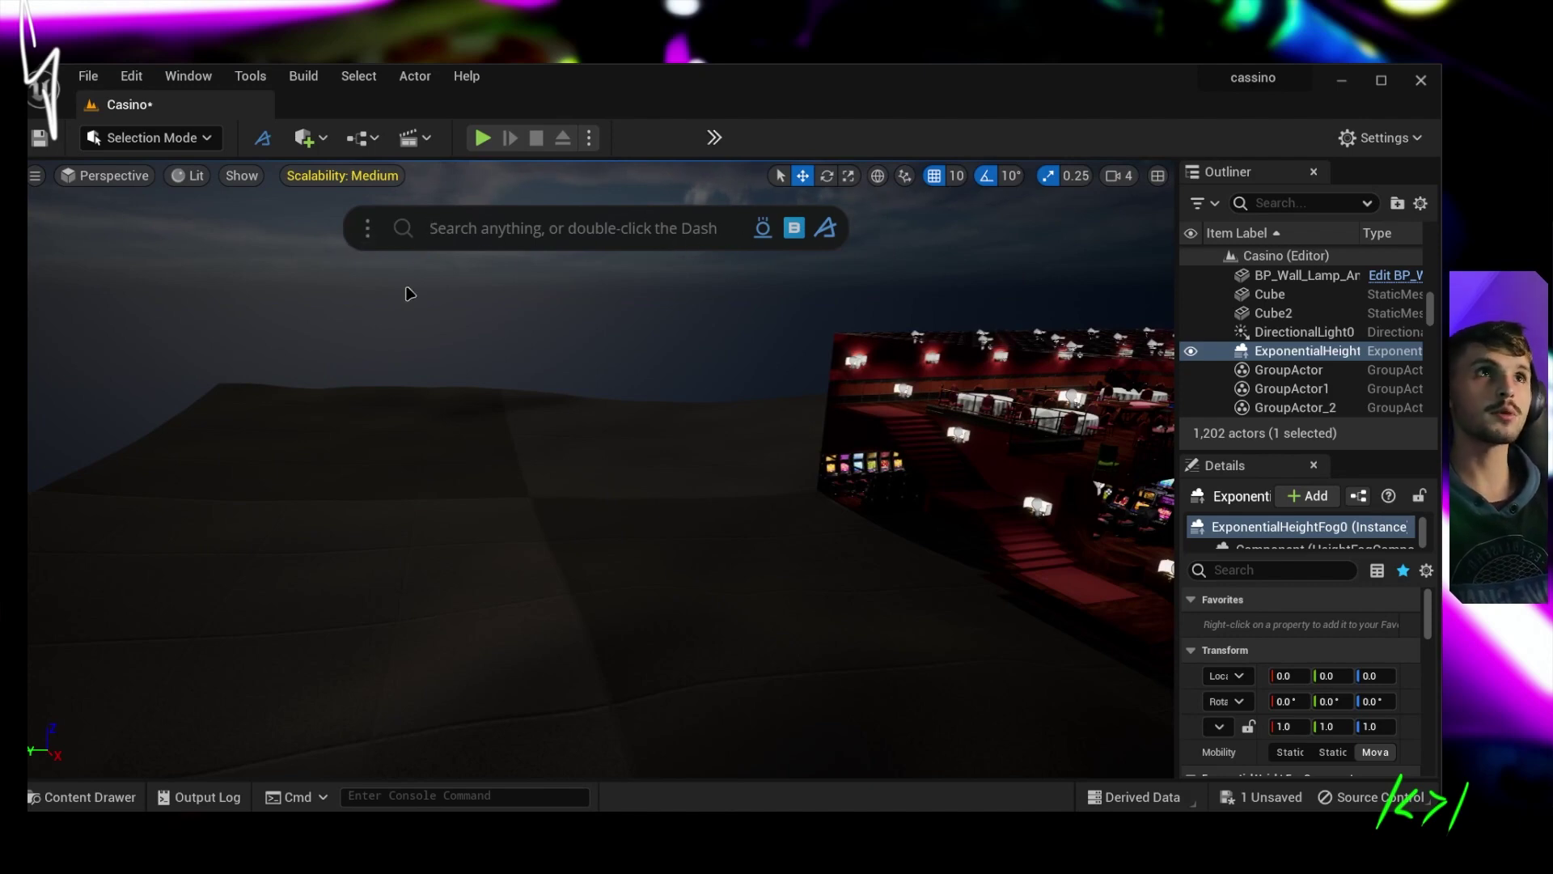
- Open the Dash Content Library, move the panel higher and browse its assets
click(796, 229)
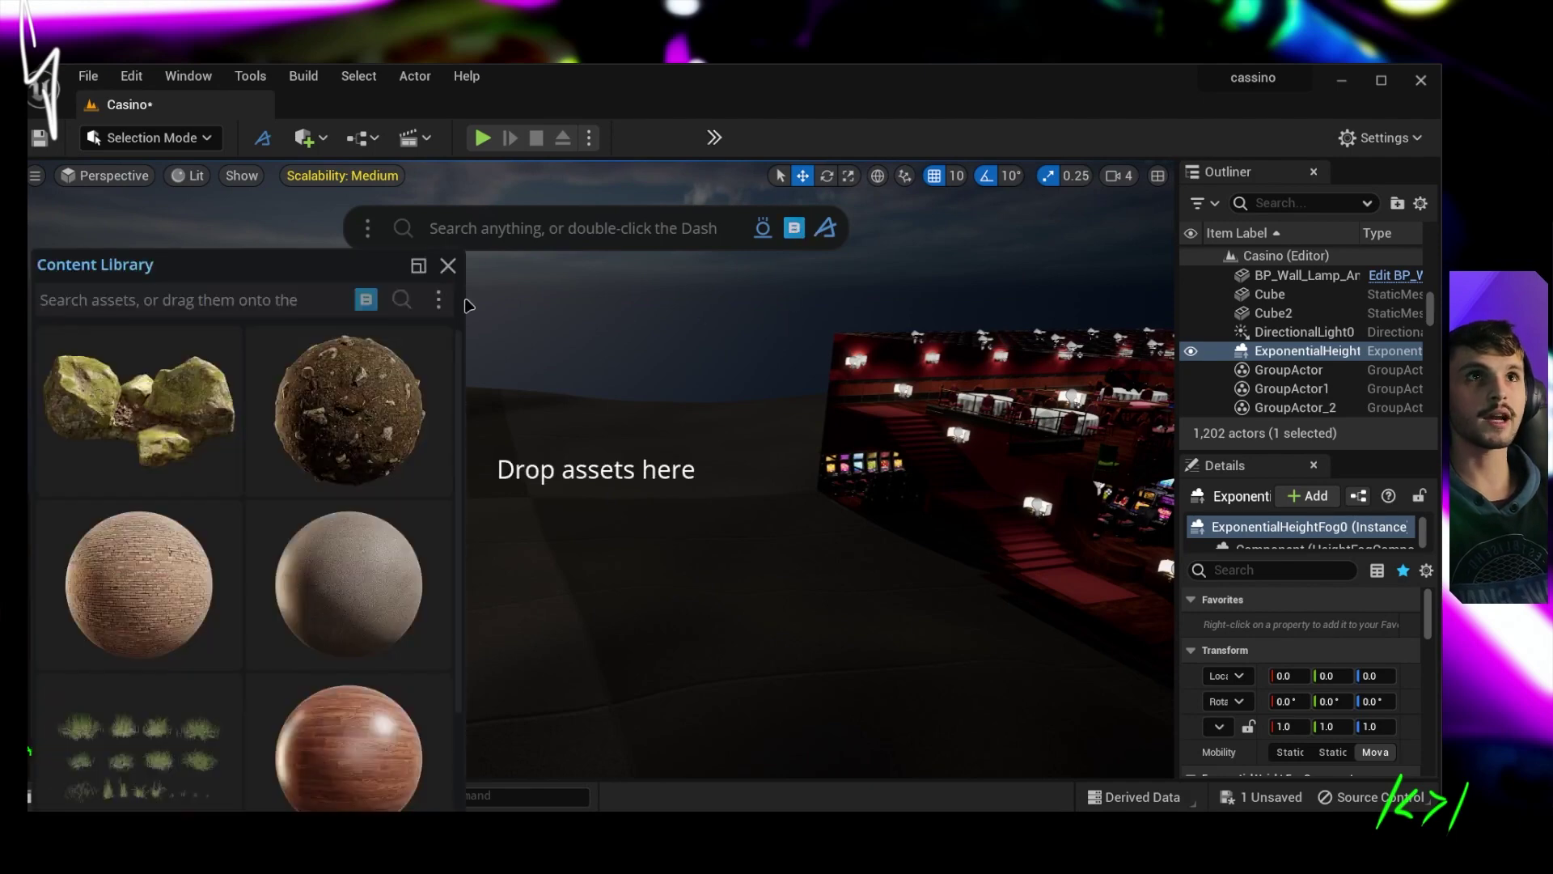
drag(212, 264, 214, 164)
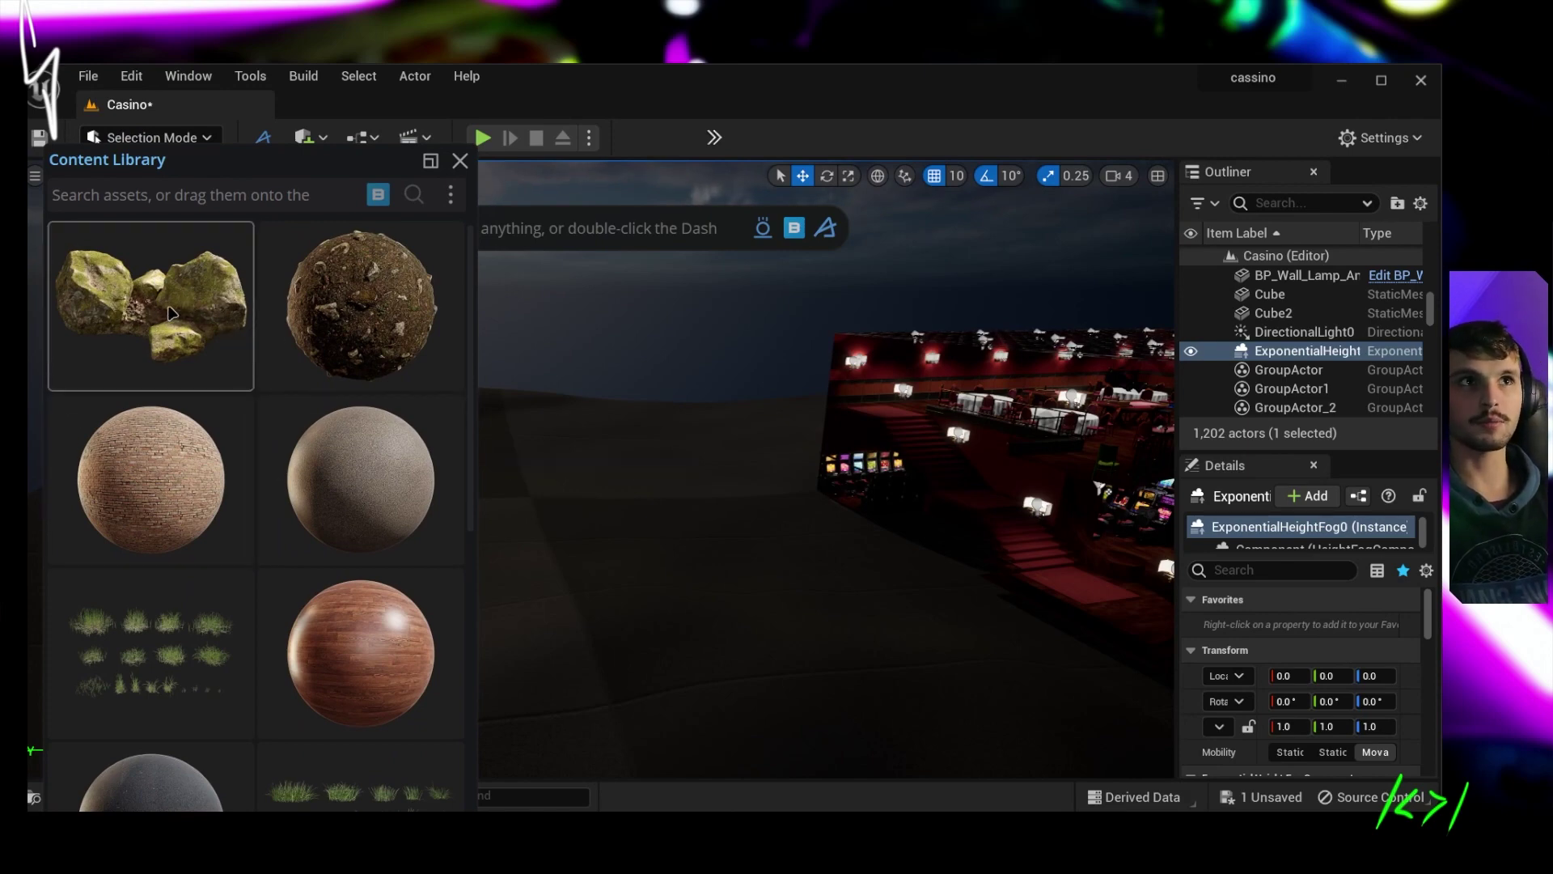
scroll(274, 491, down, 5)
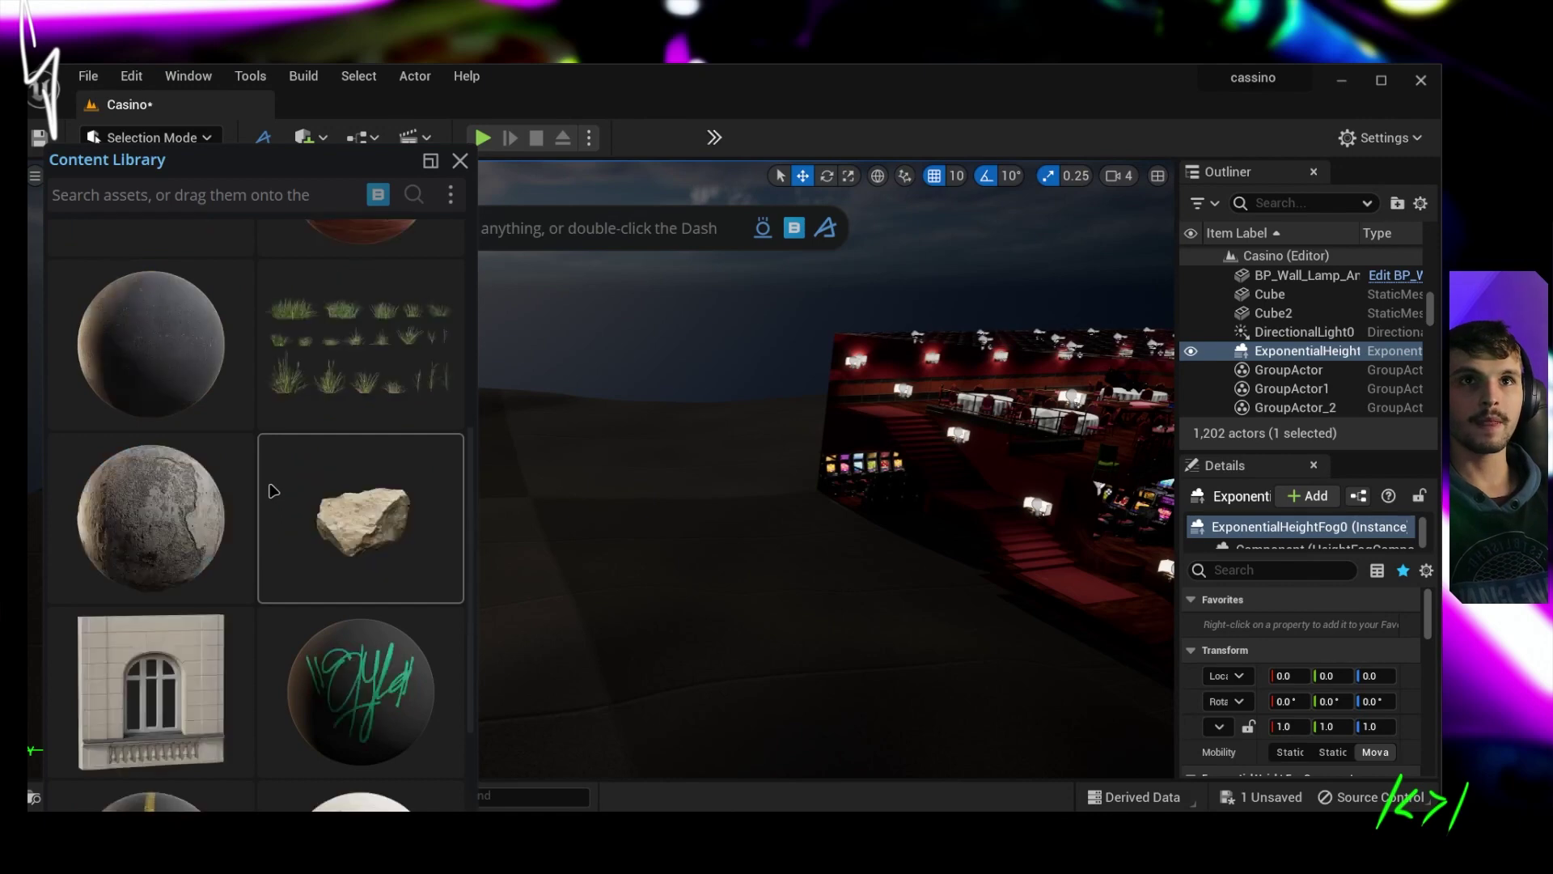
scroll(267, 477, up, 5)
scroll(364, 473, down, 10)
scroll(344, 465, up, 5)
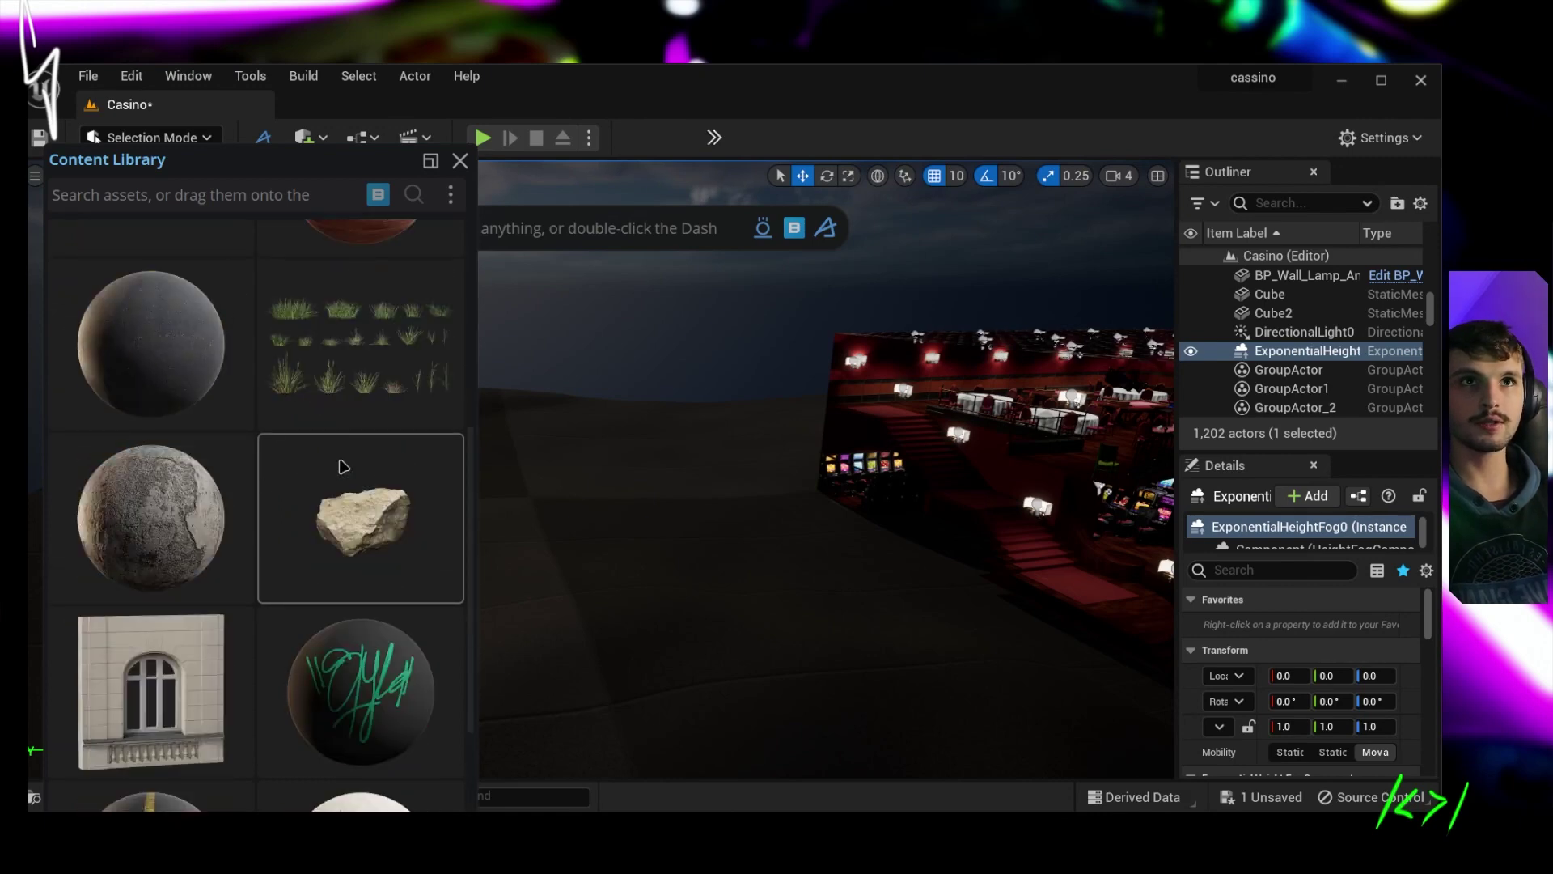
scroll(372, 404, up, 5)
- Drag the grass asset onto the terrain and use Scatter Here to spread it around
click(185, 639)
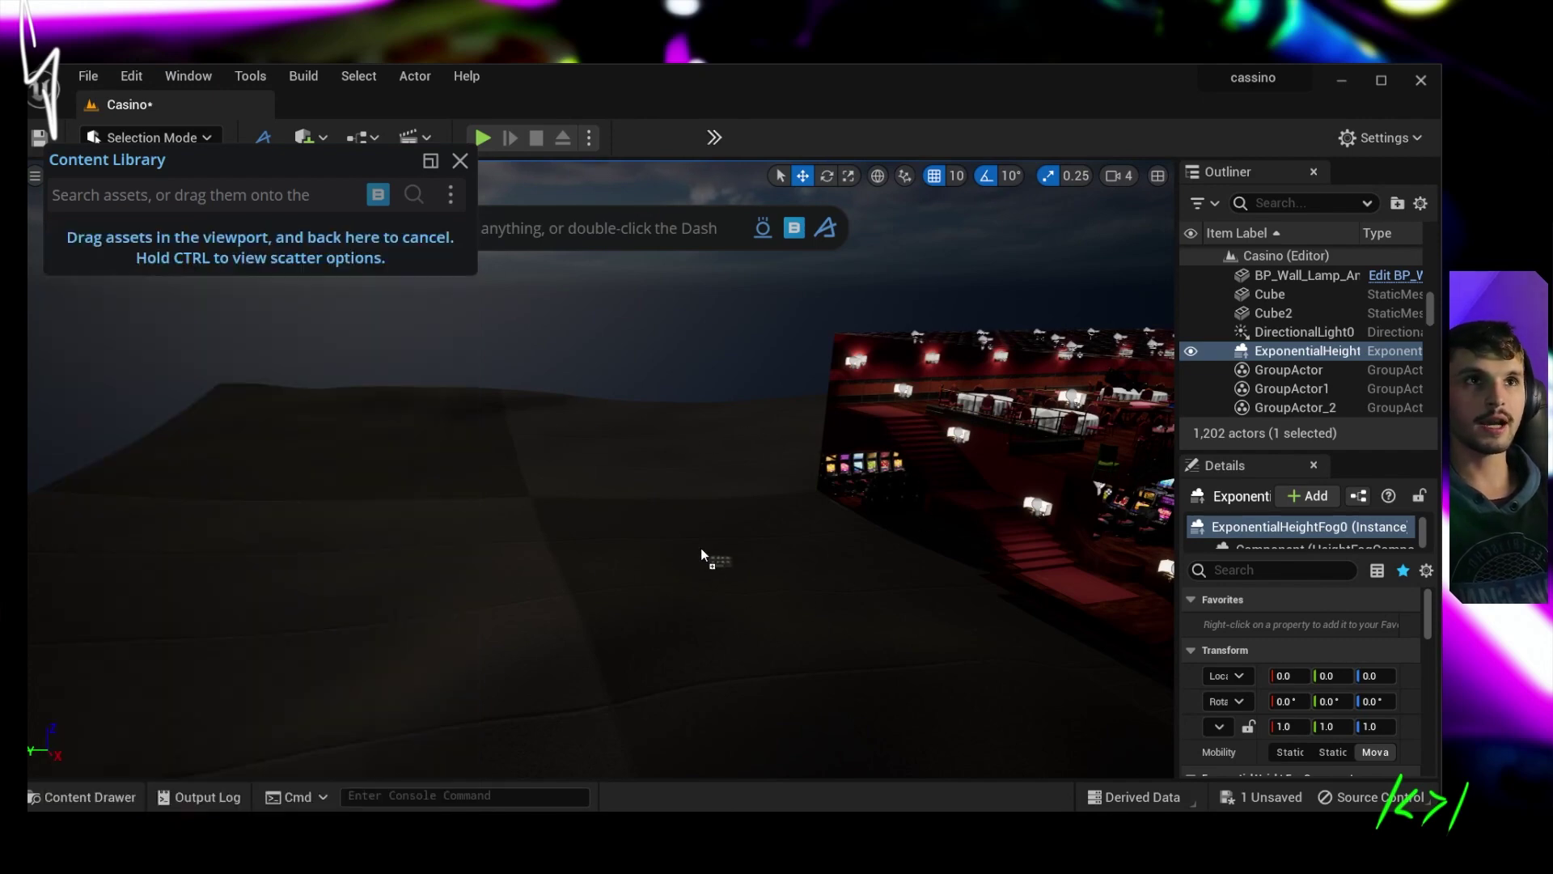
drag(303, 615, 702, 553)
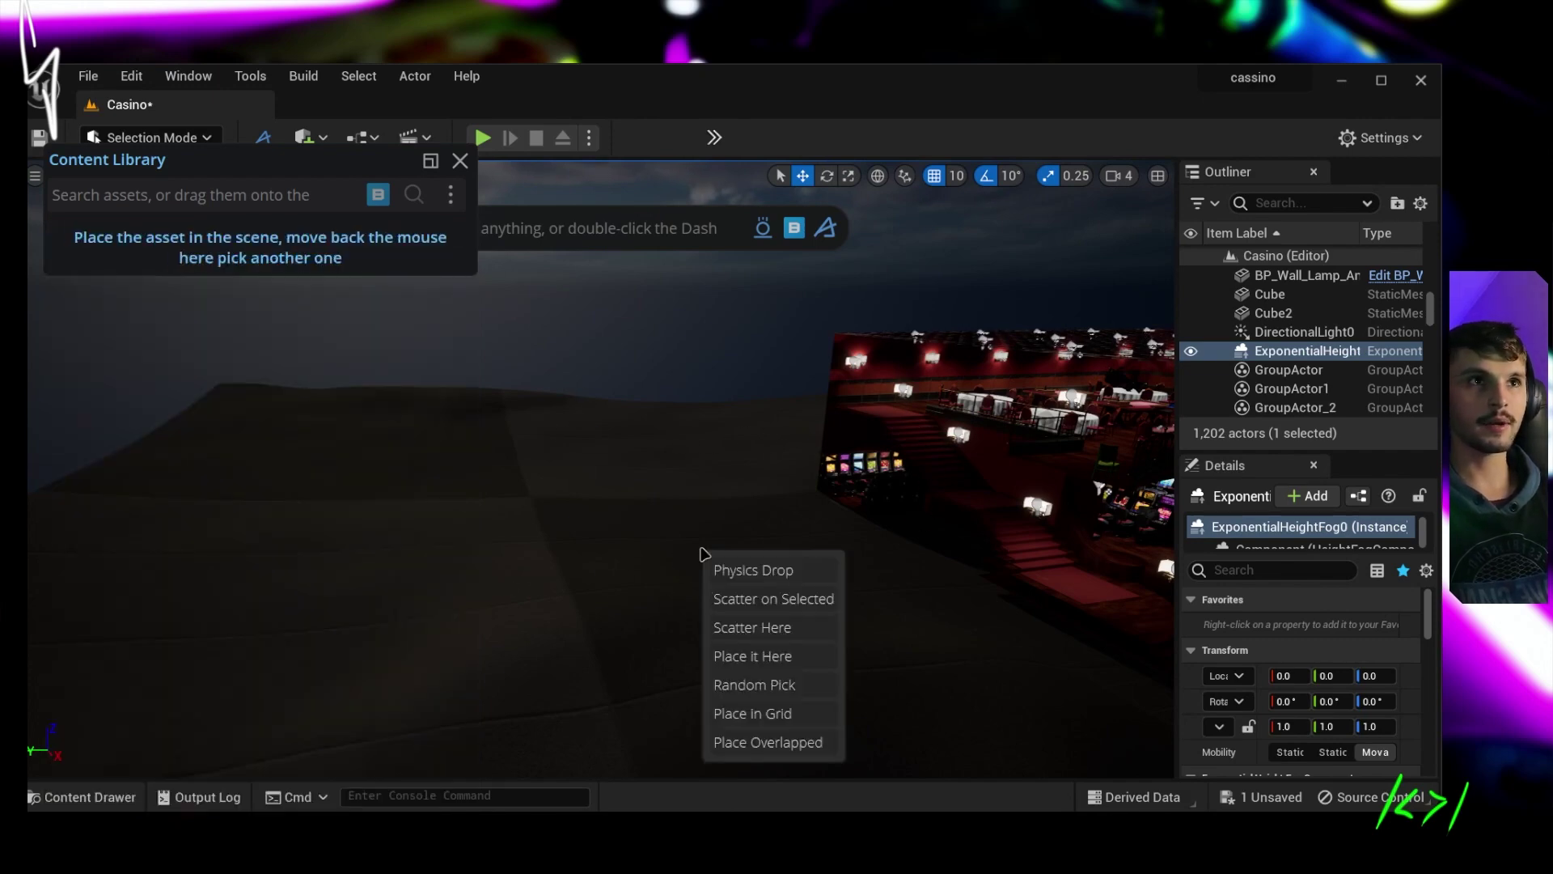
click(773, 629)
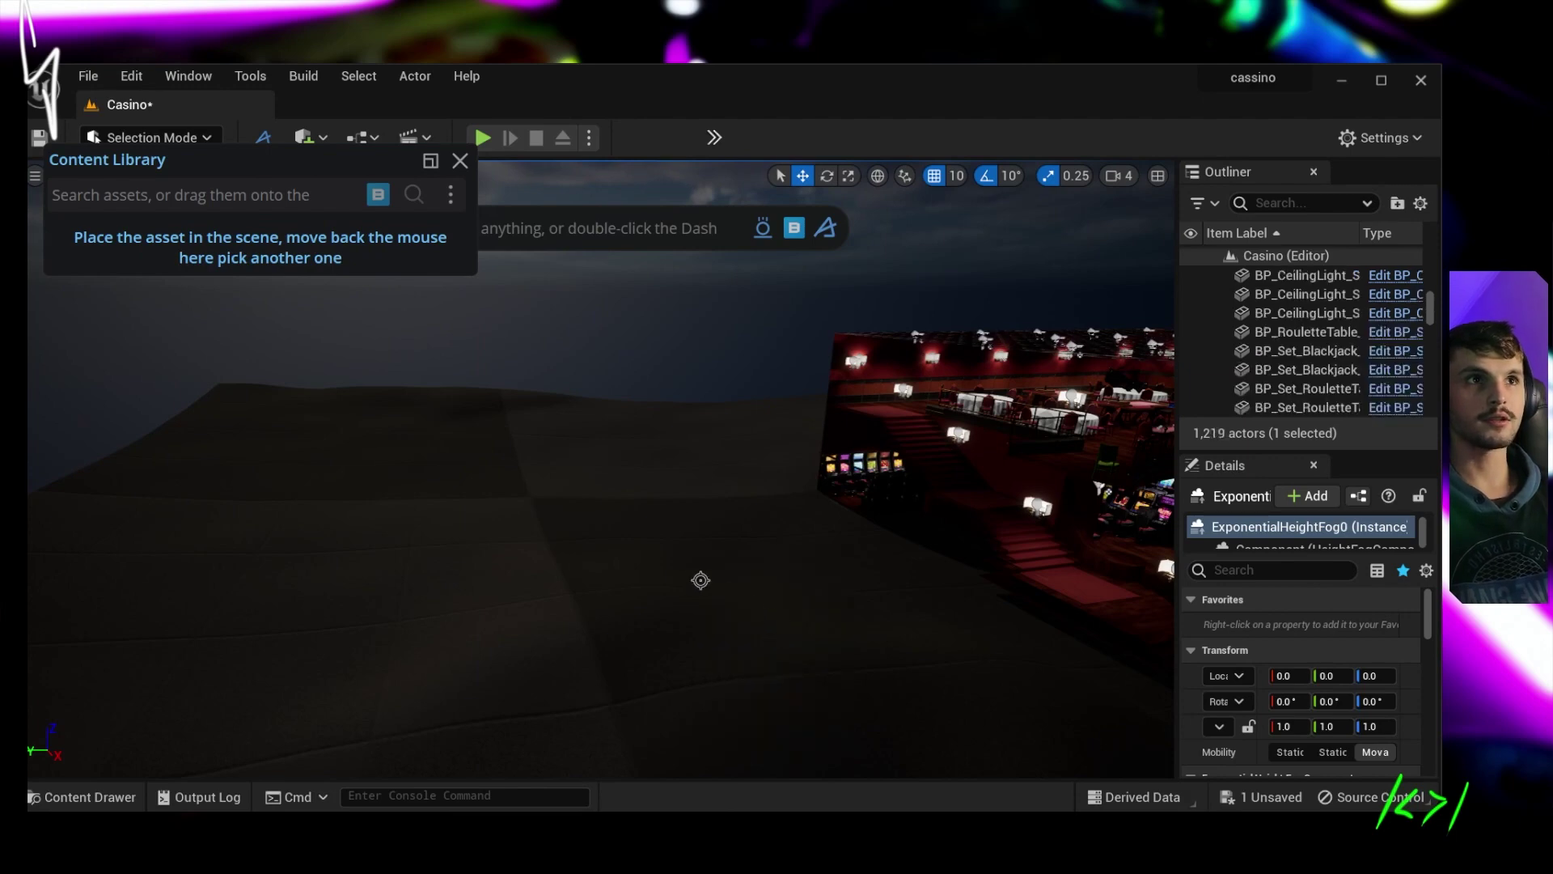
right_drag(558, 472, 615, 526)
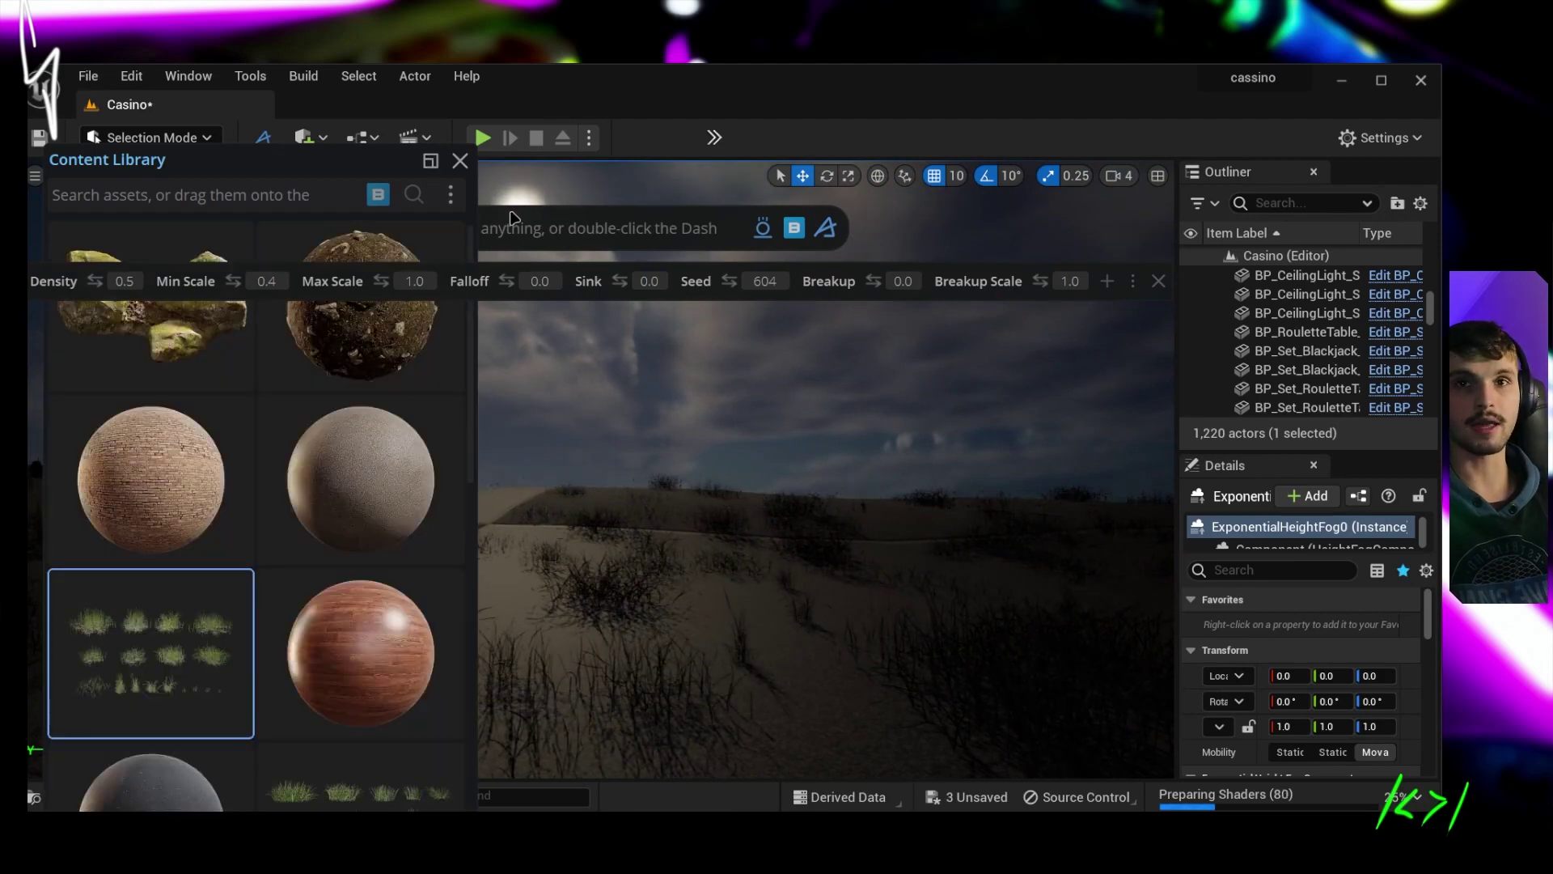
- Close the Content Library and fly the camera over the grassy slope toward the casino hall
click(460, 161)
right_drag(489, 297, 518, 297)
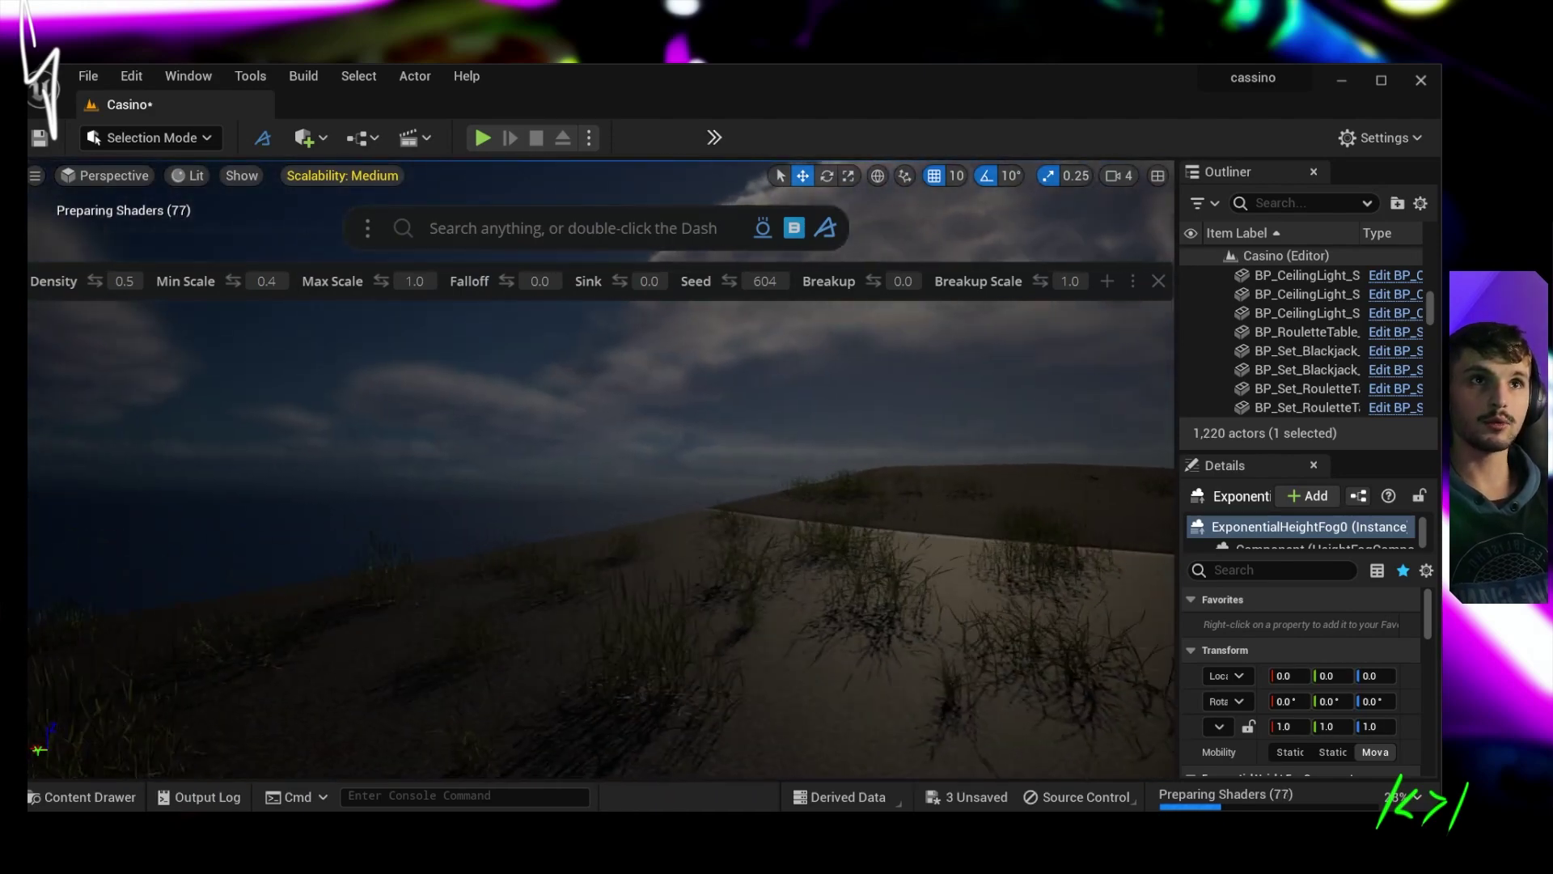
right_drag(685, 506, 615, 510)
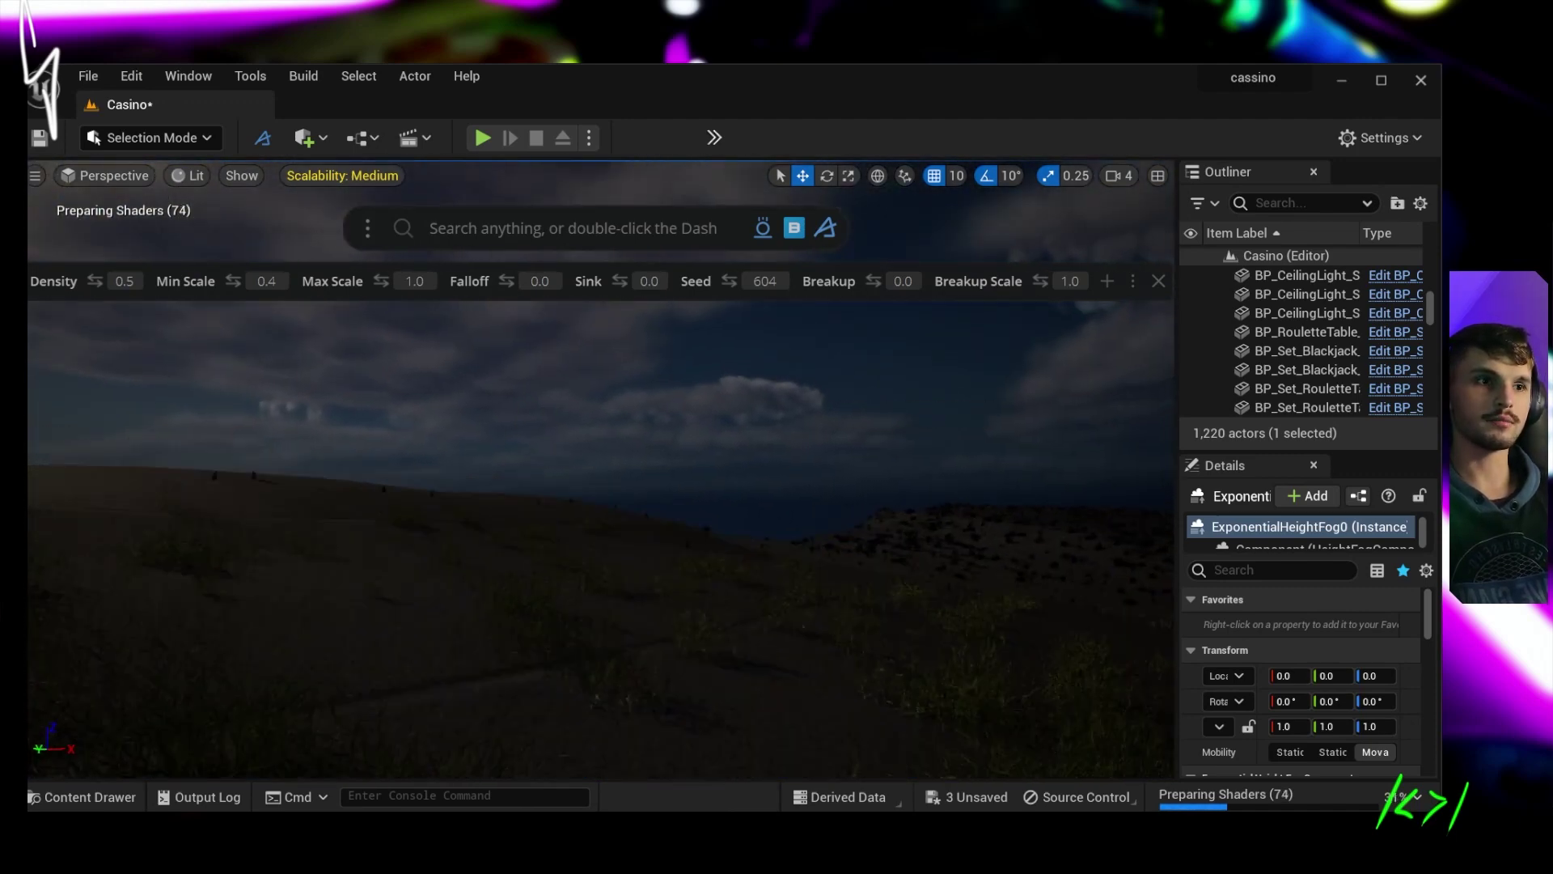
right_drag(707, 495, 707, 495)
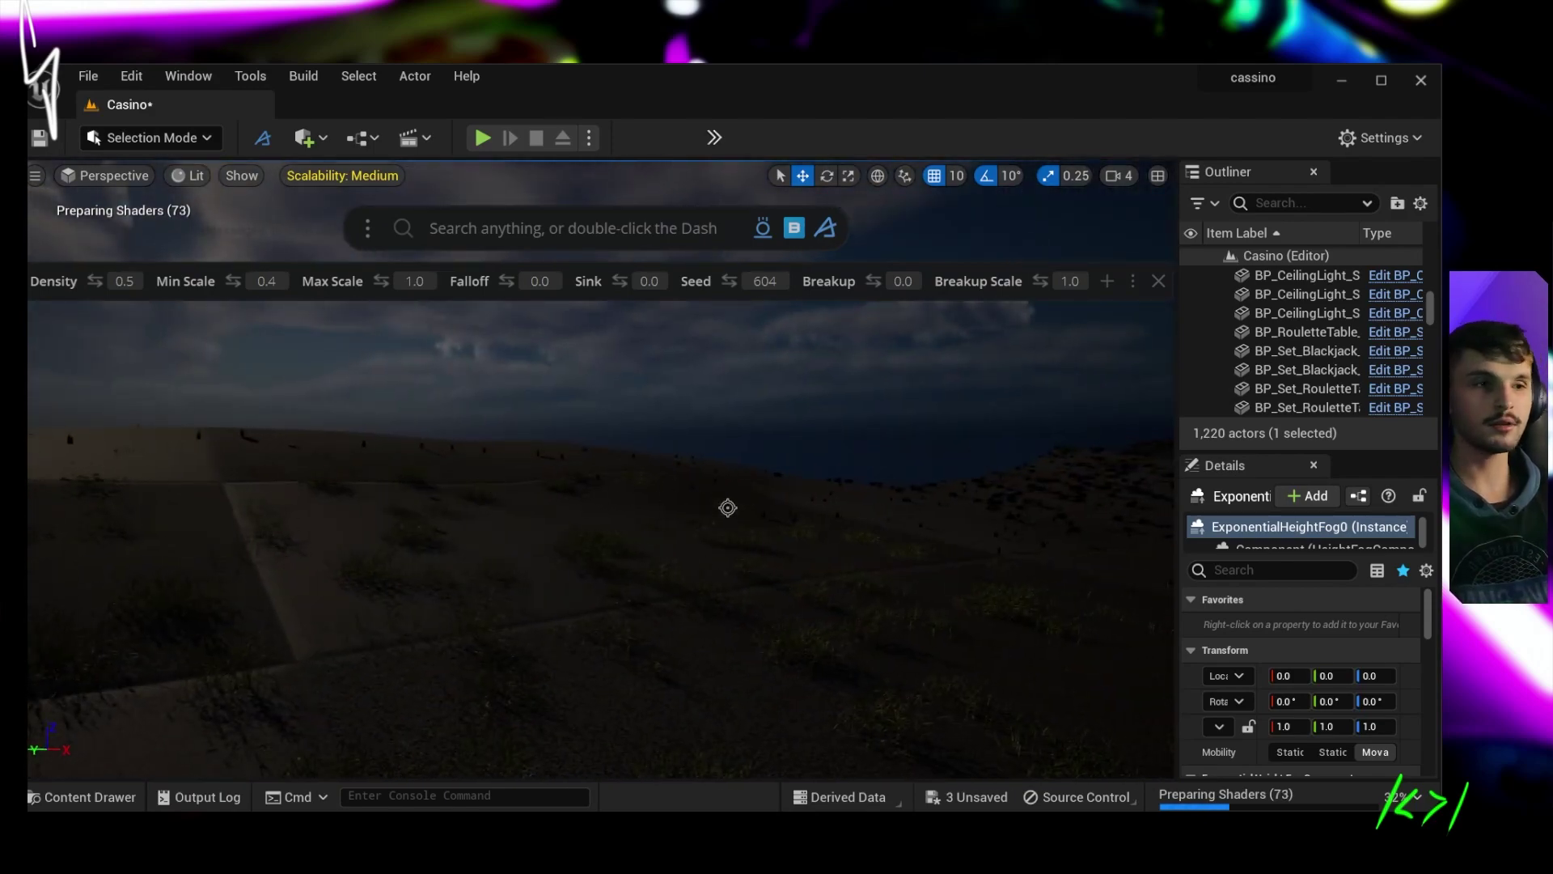
right_drag(728, 508, 728, 507)
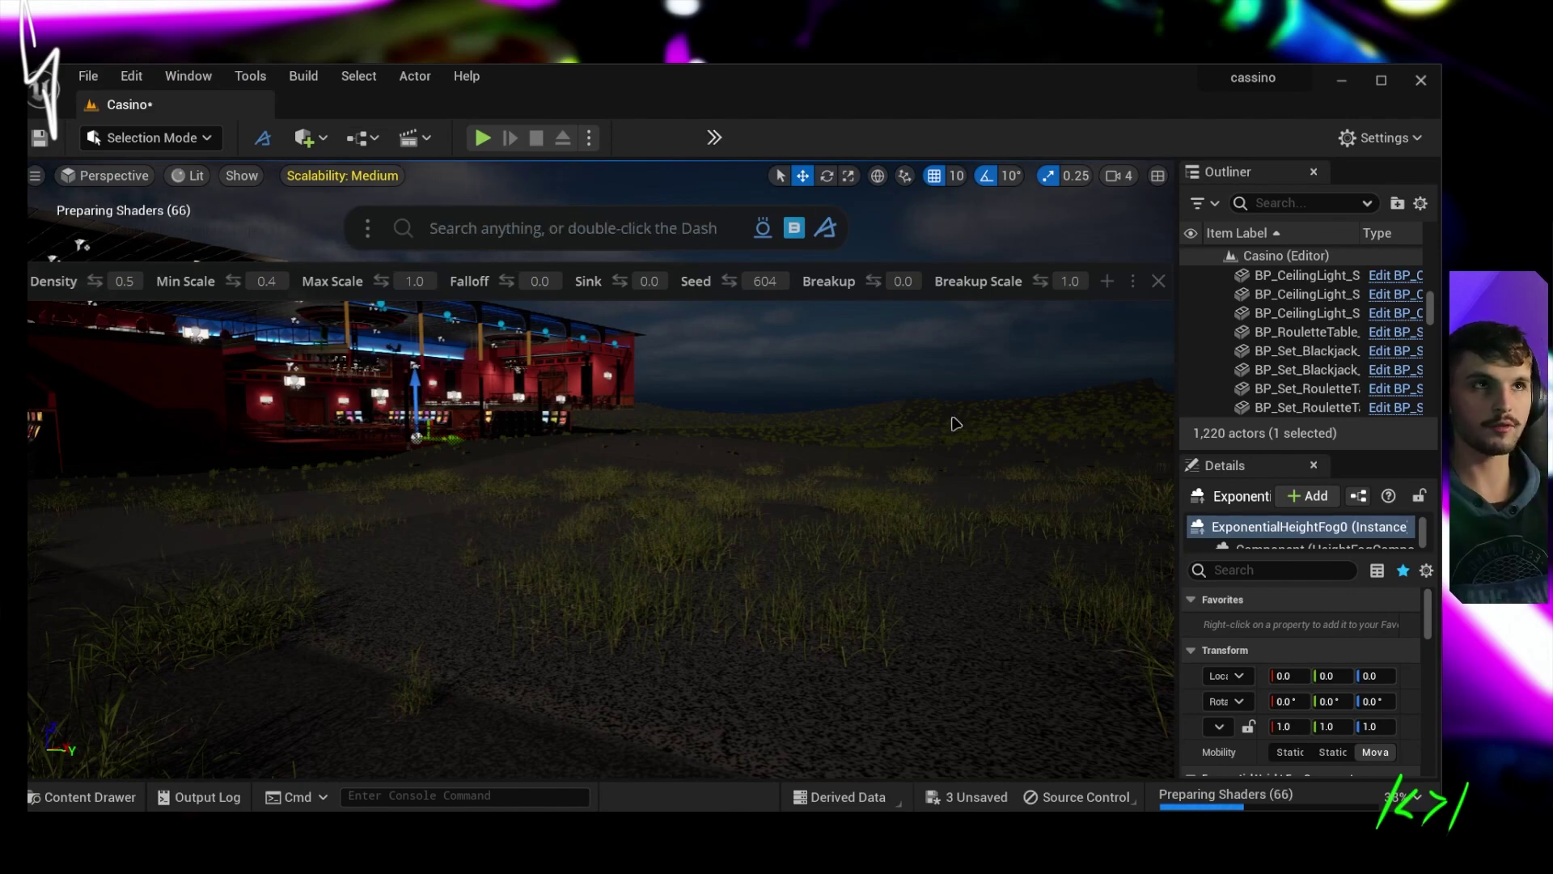
right_drag(503, 629, 502, 629)
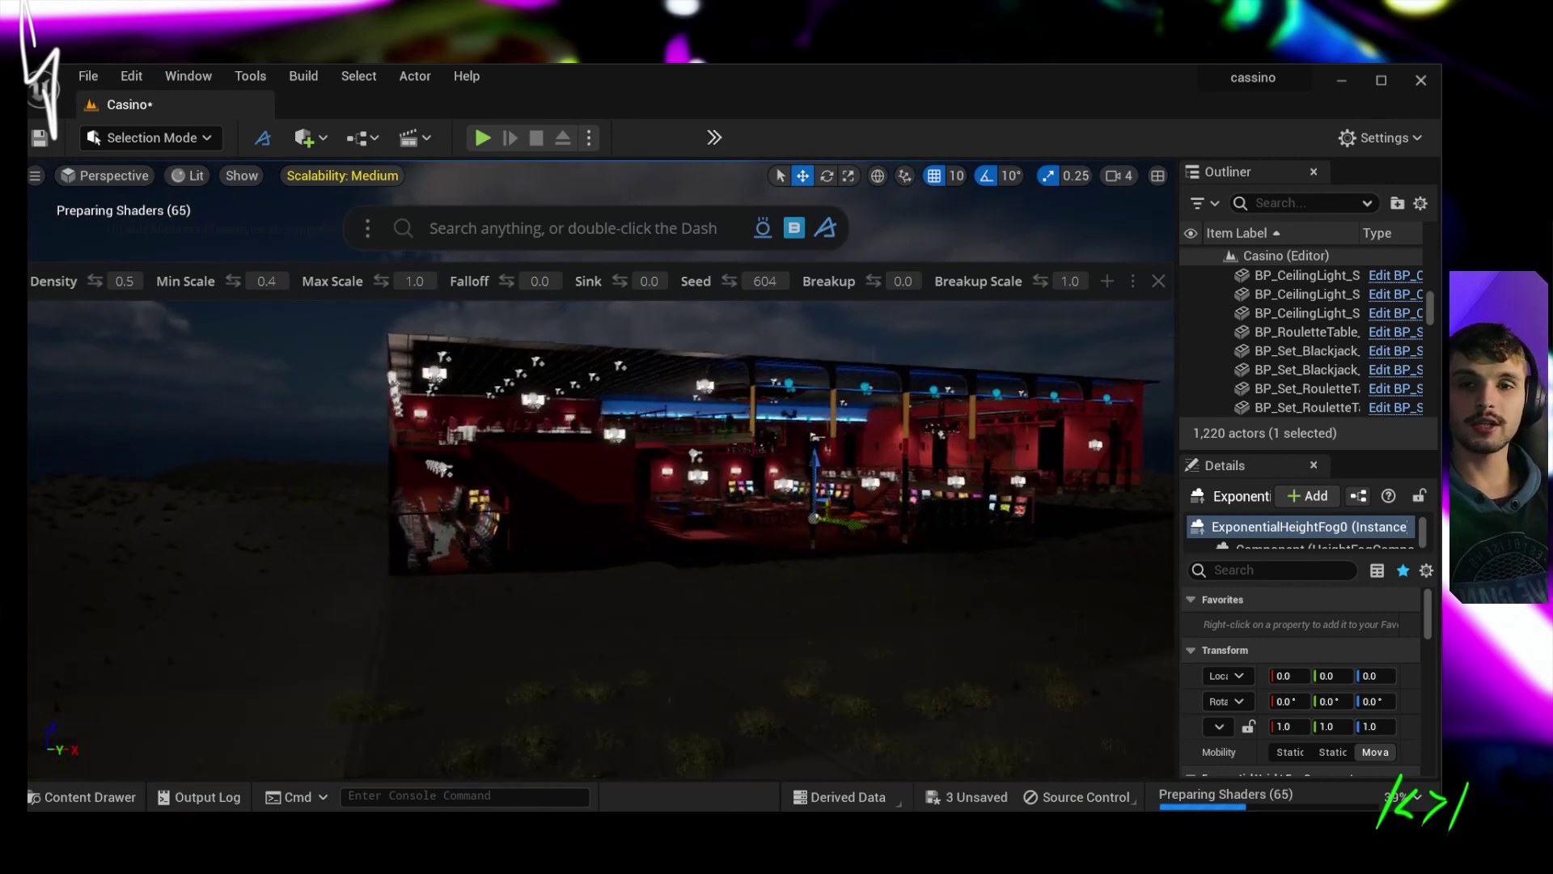